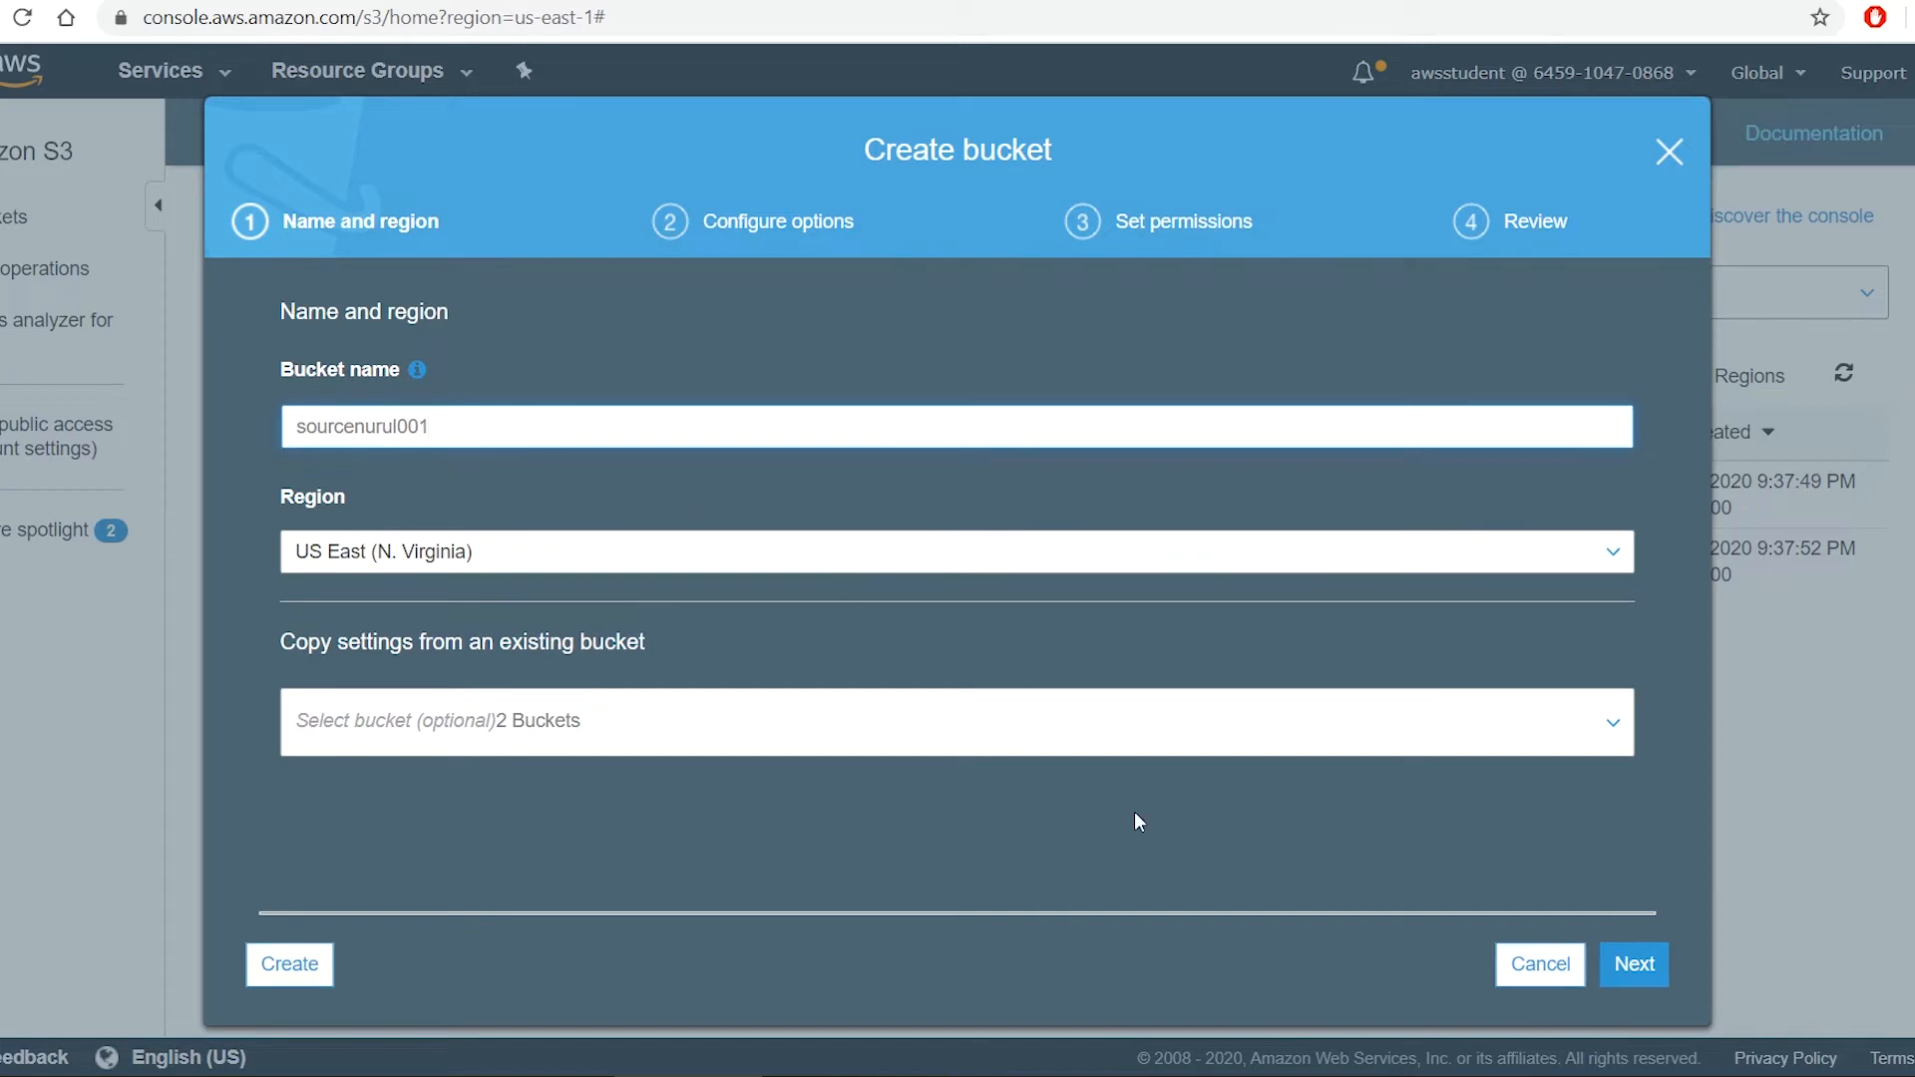
# Create the bucket sourcenurul001 in US East (N. Virginia) with versioning enabled and all public access blocked
pyautogui.click(1658, 965)
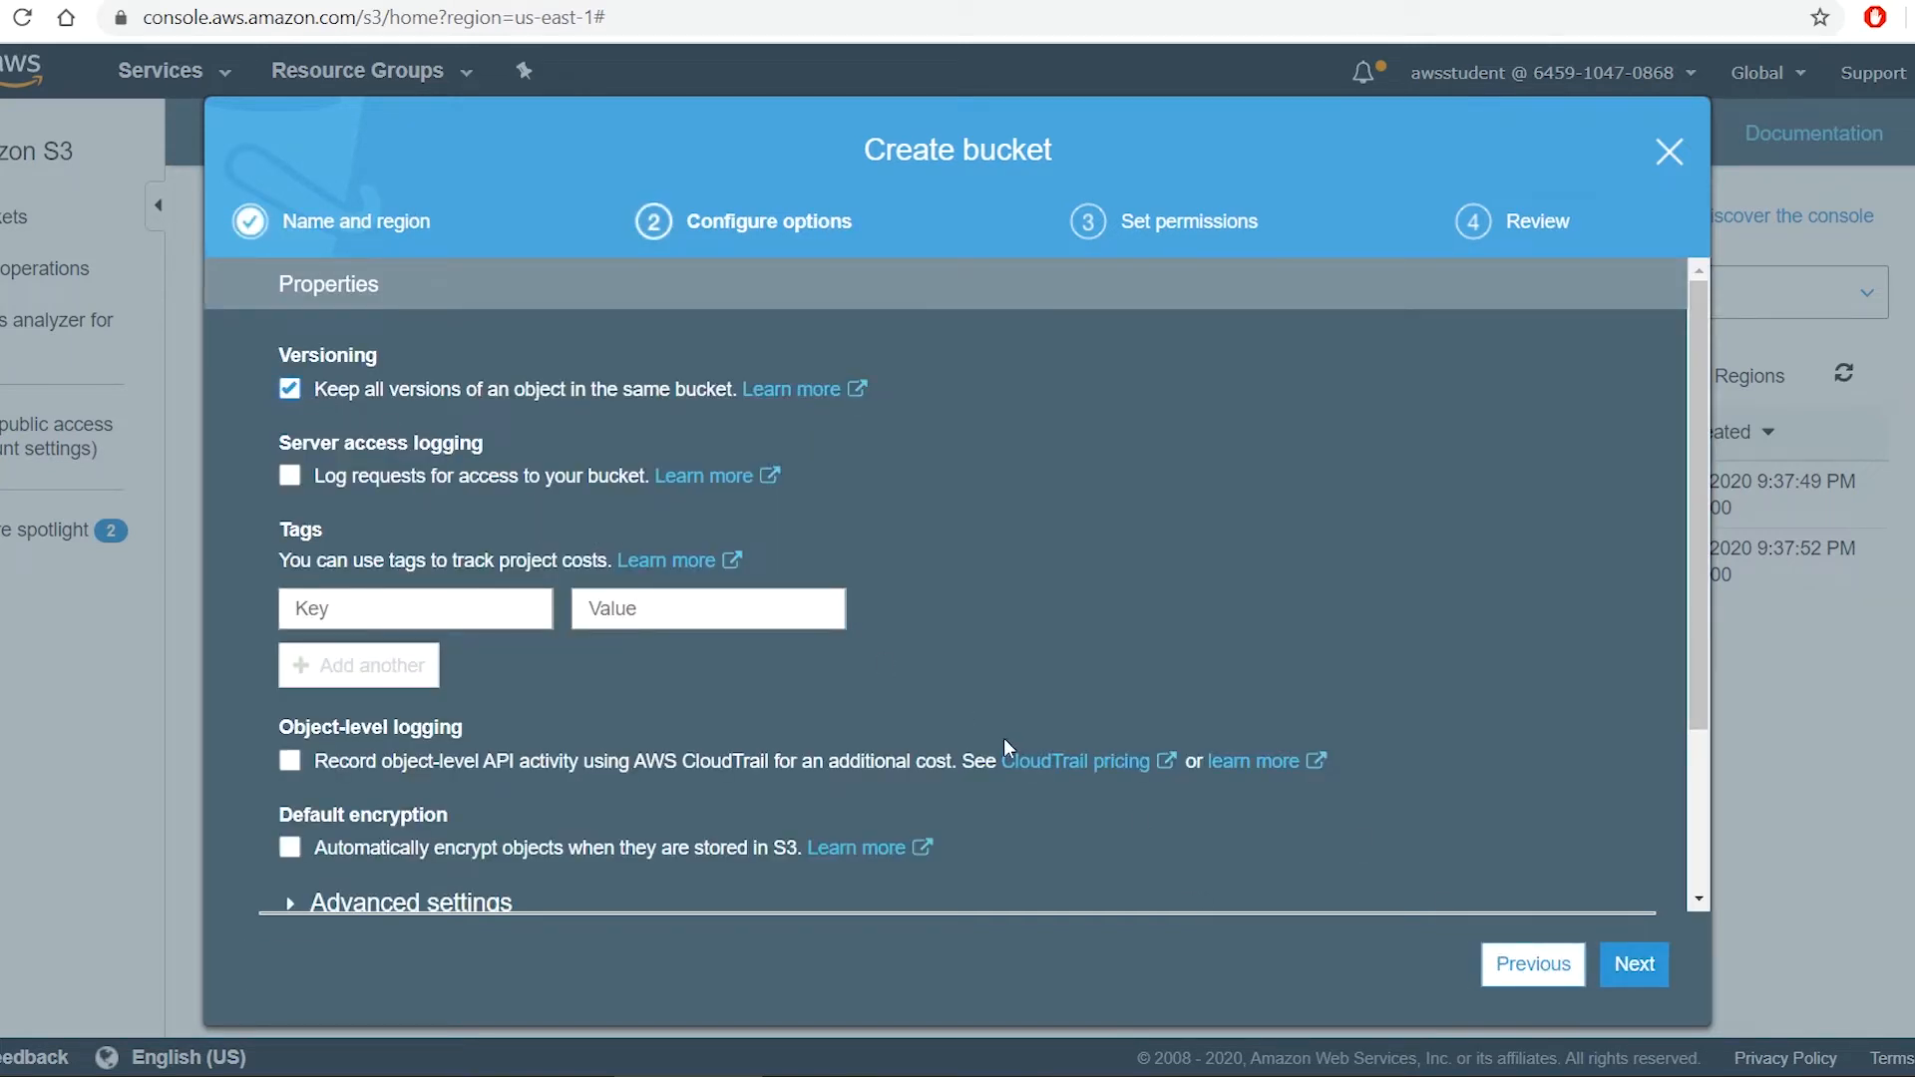
pyautogui.click(1631, 965)
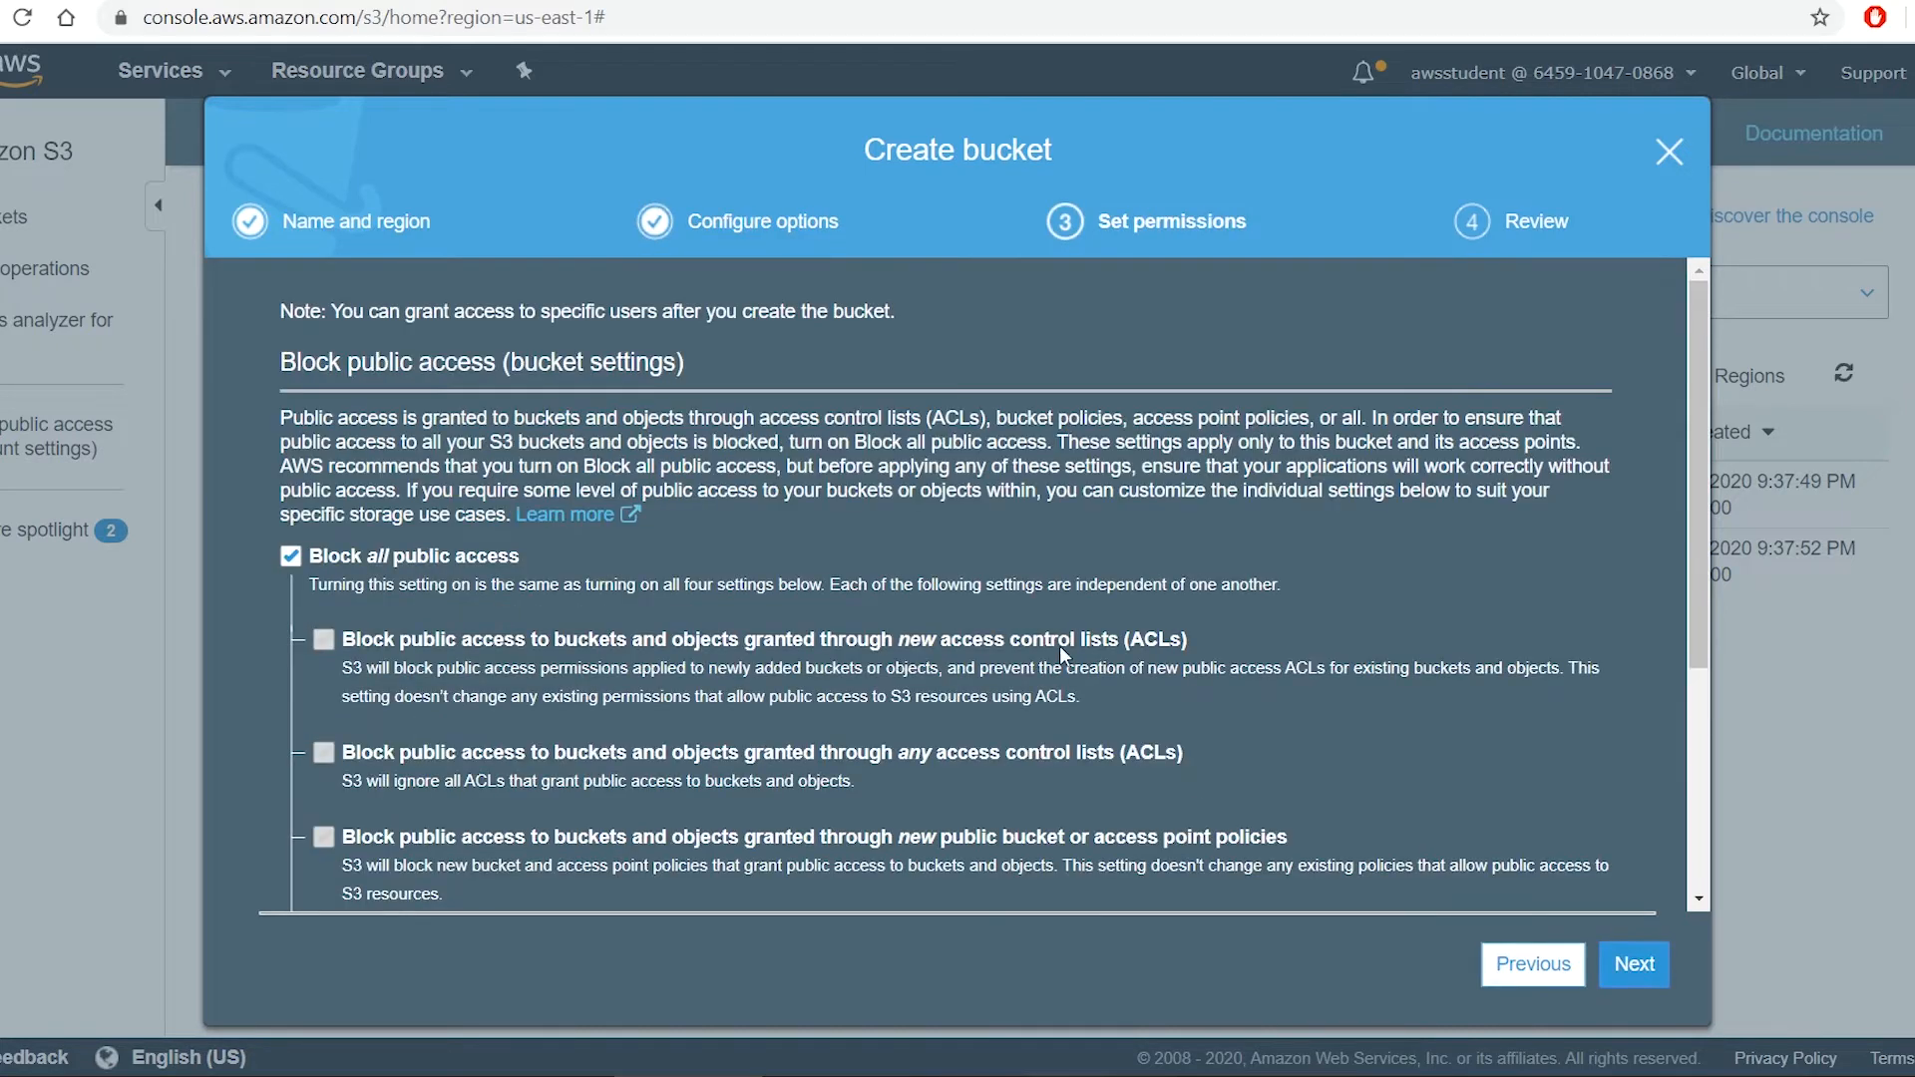
pyautogui.click(1652, 982)
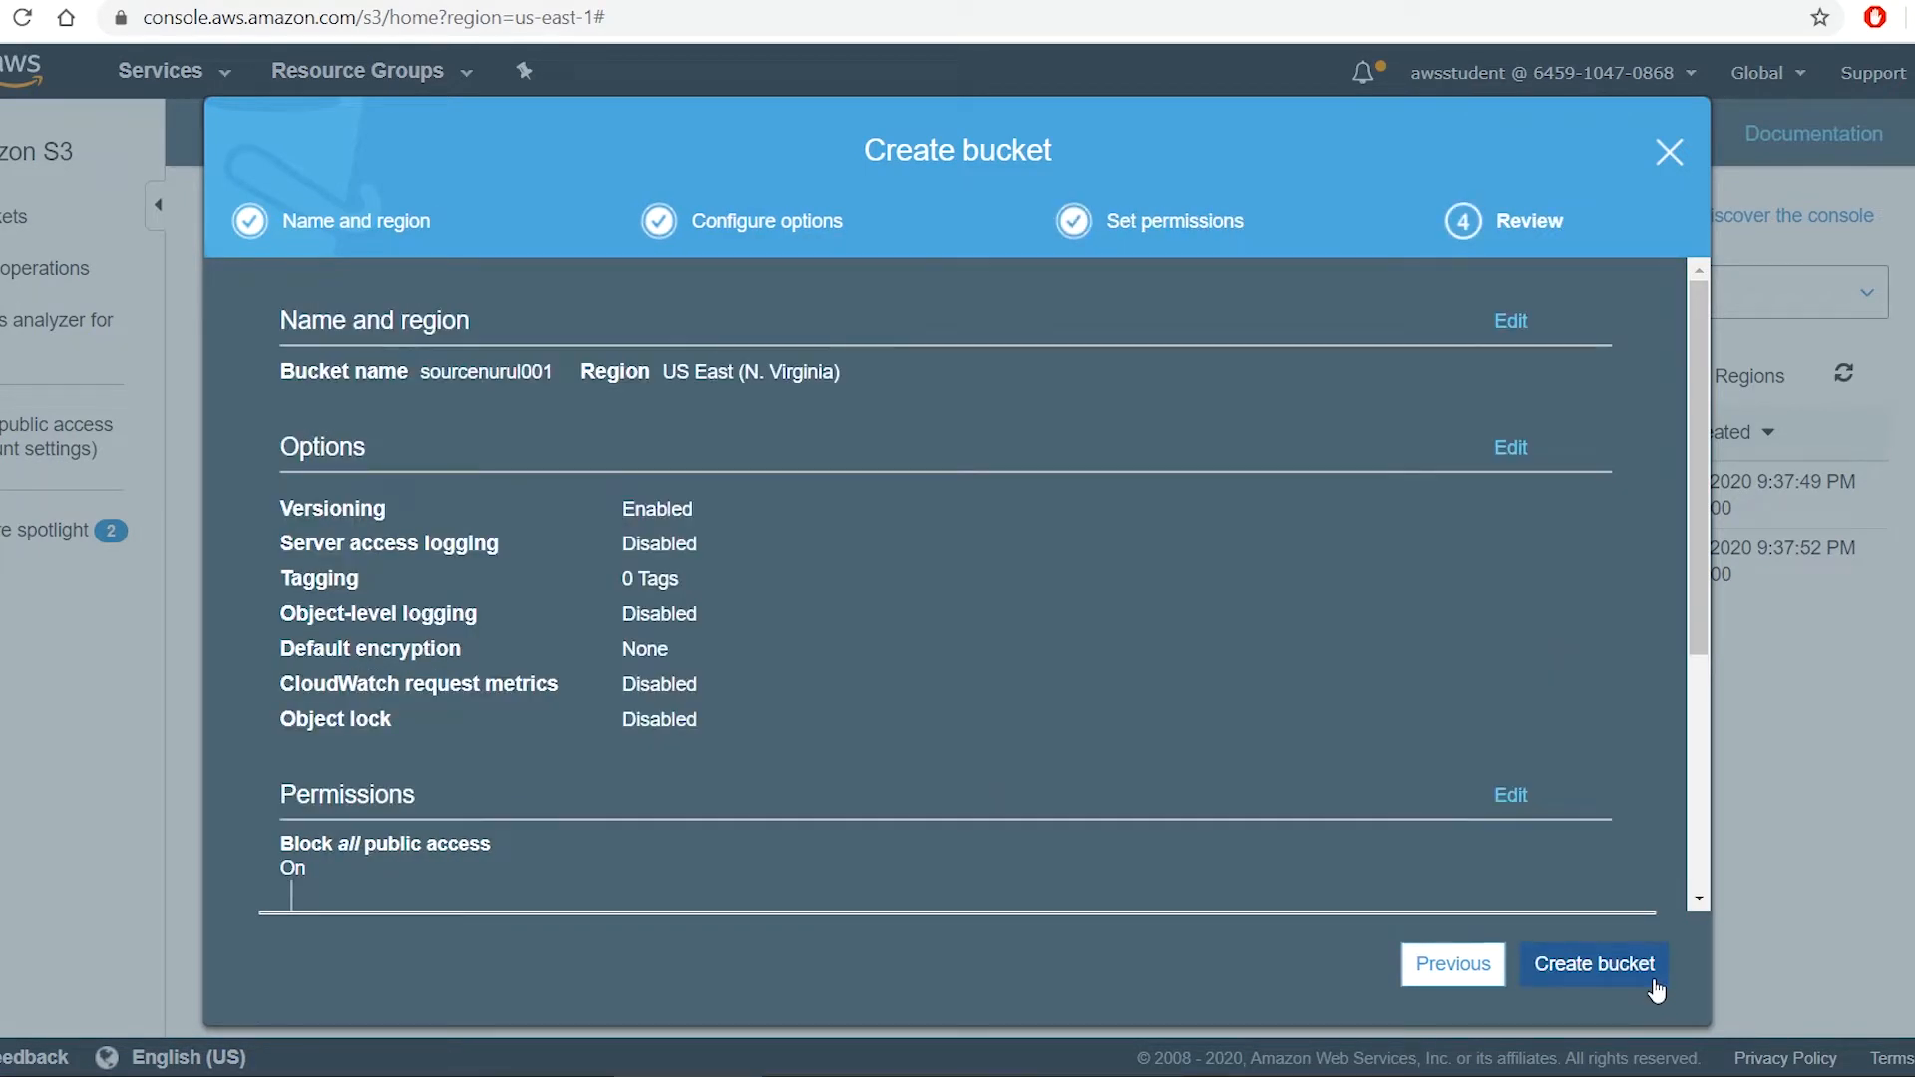
pyautogui.click(1653, 982)
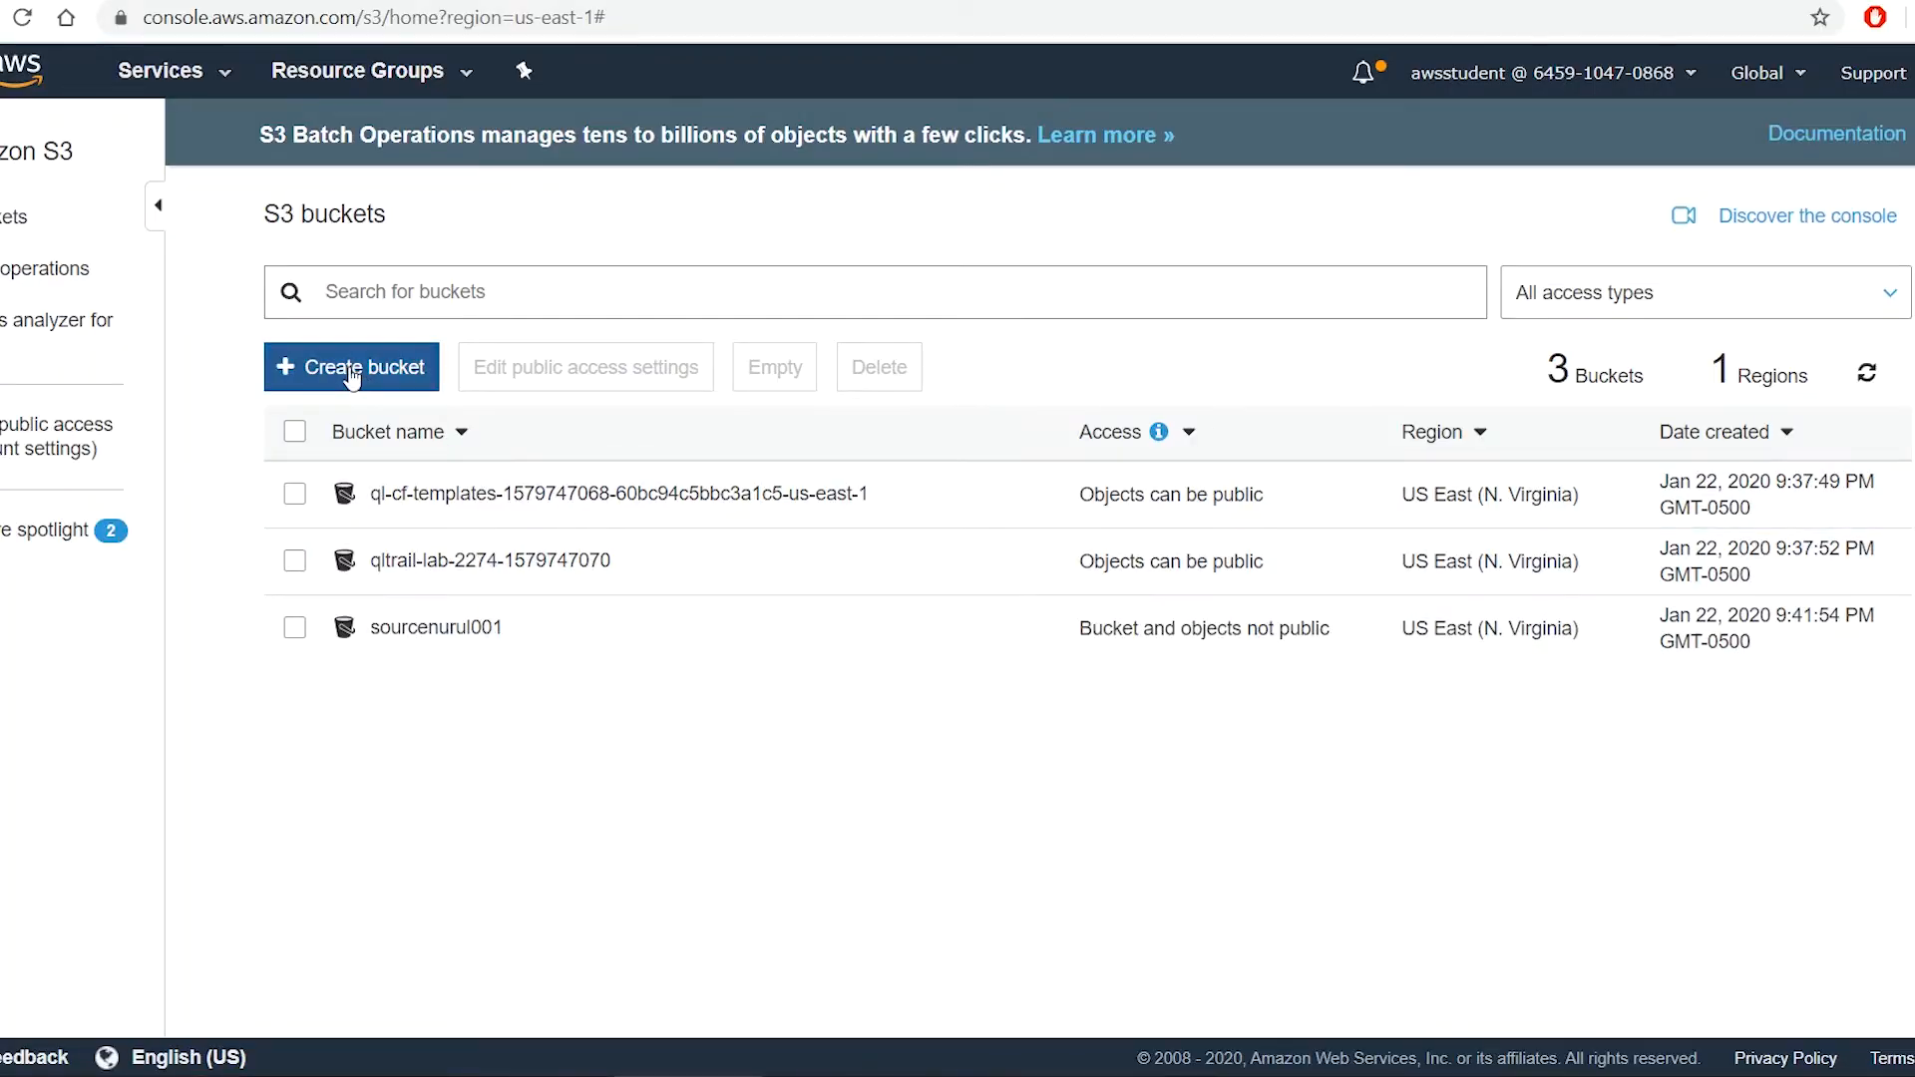
# Start a second bucket named destnurul001 and set its region to US West (Oregon)
pyautogui.click(352, 371)
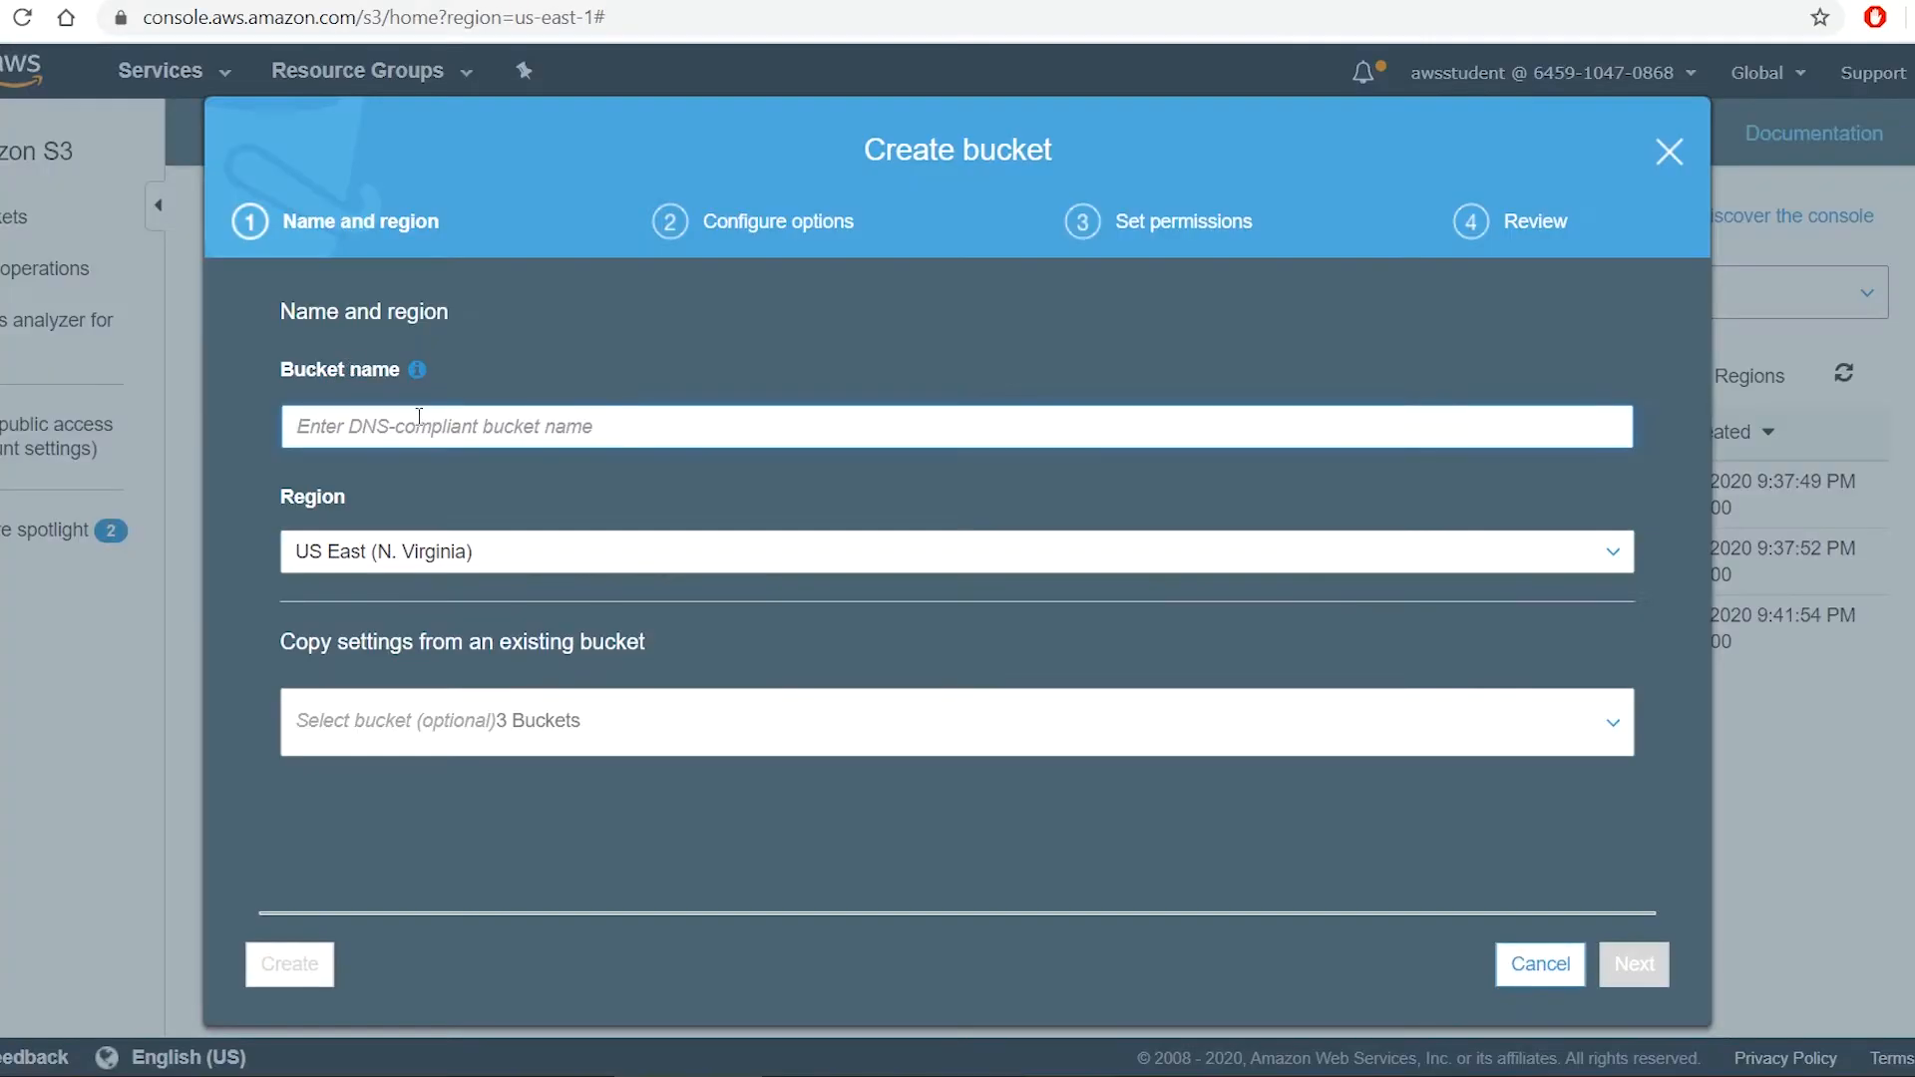
pyautogui.write('destin')
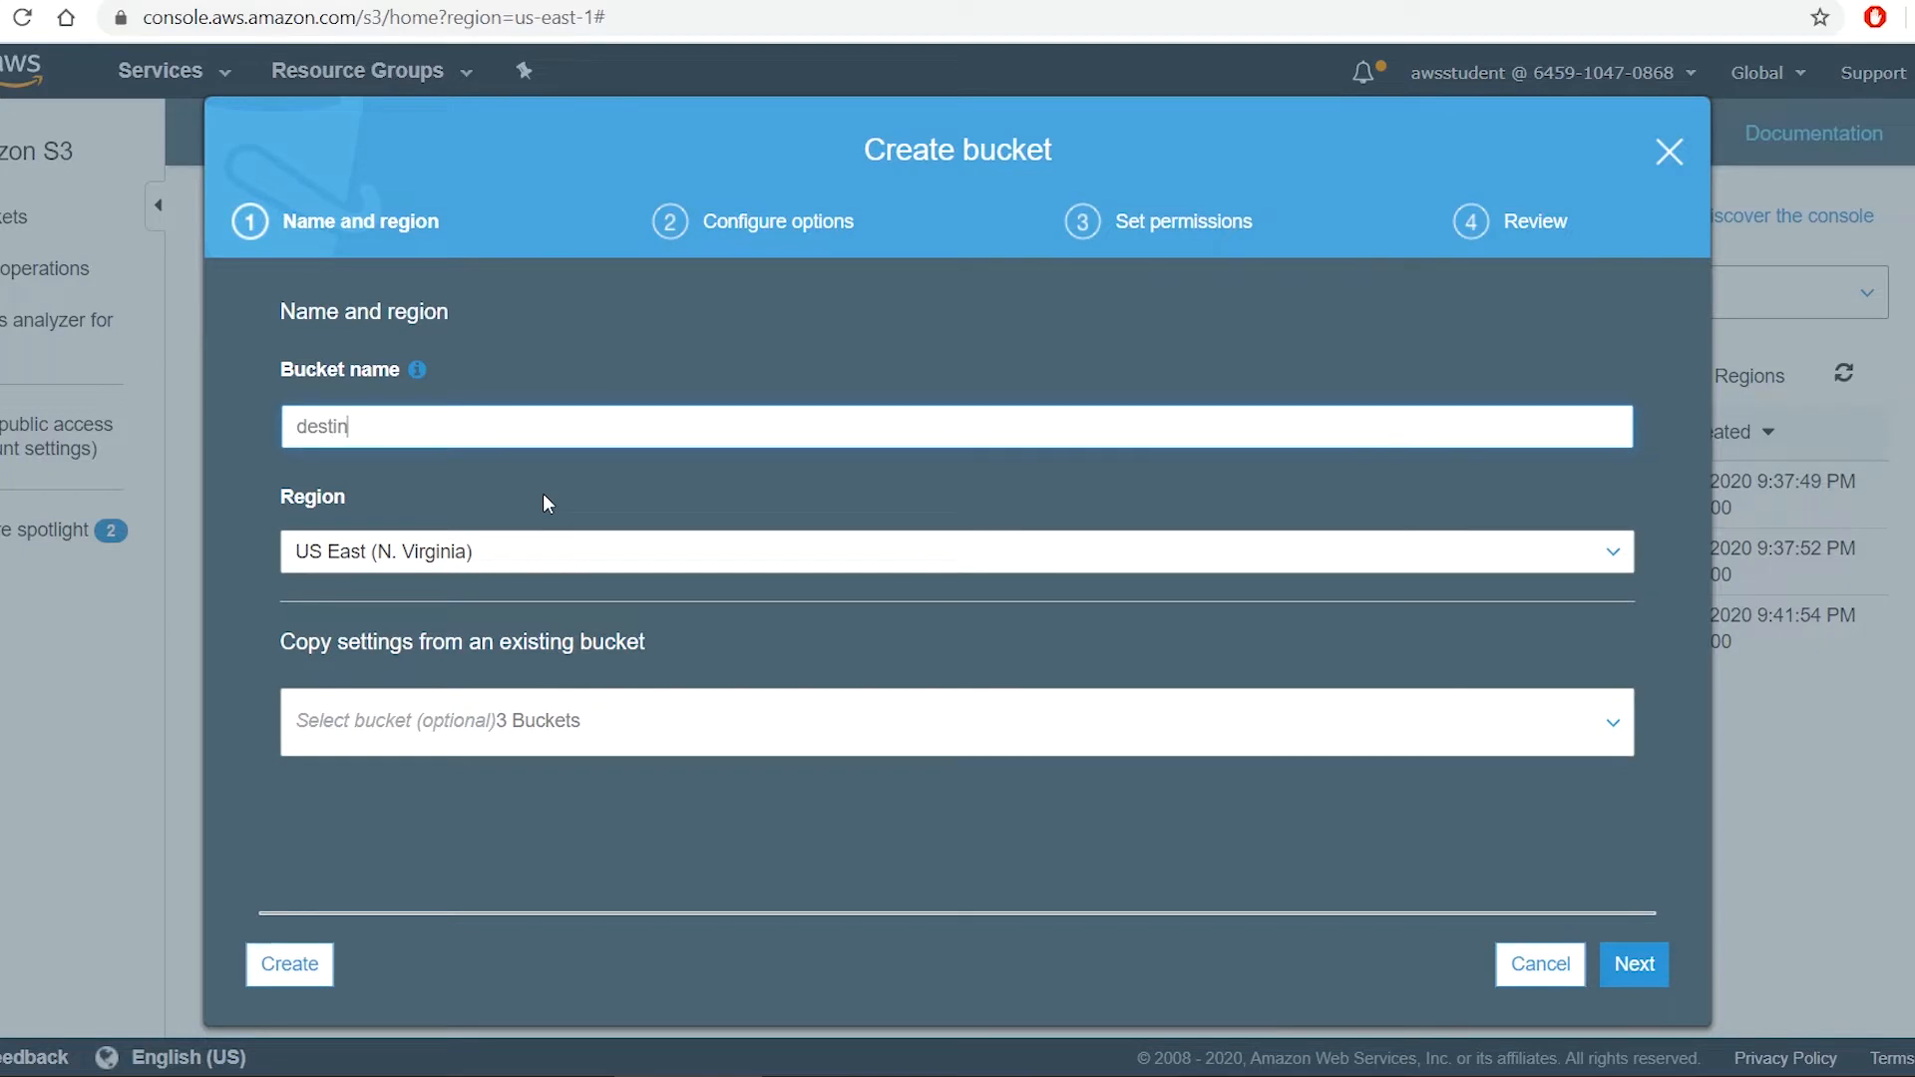
pyautogui.press('BackSpace')
pyautogui.press('BackSpace')
pyautogui.write('nurul001')
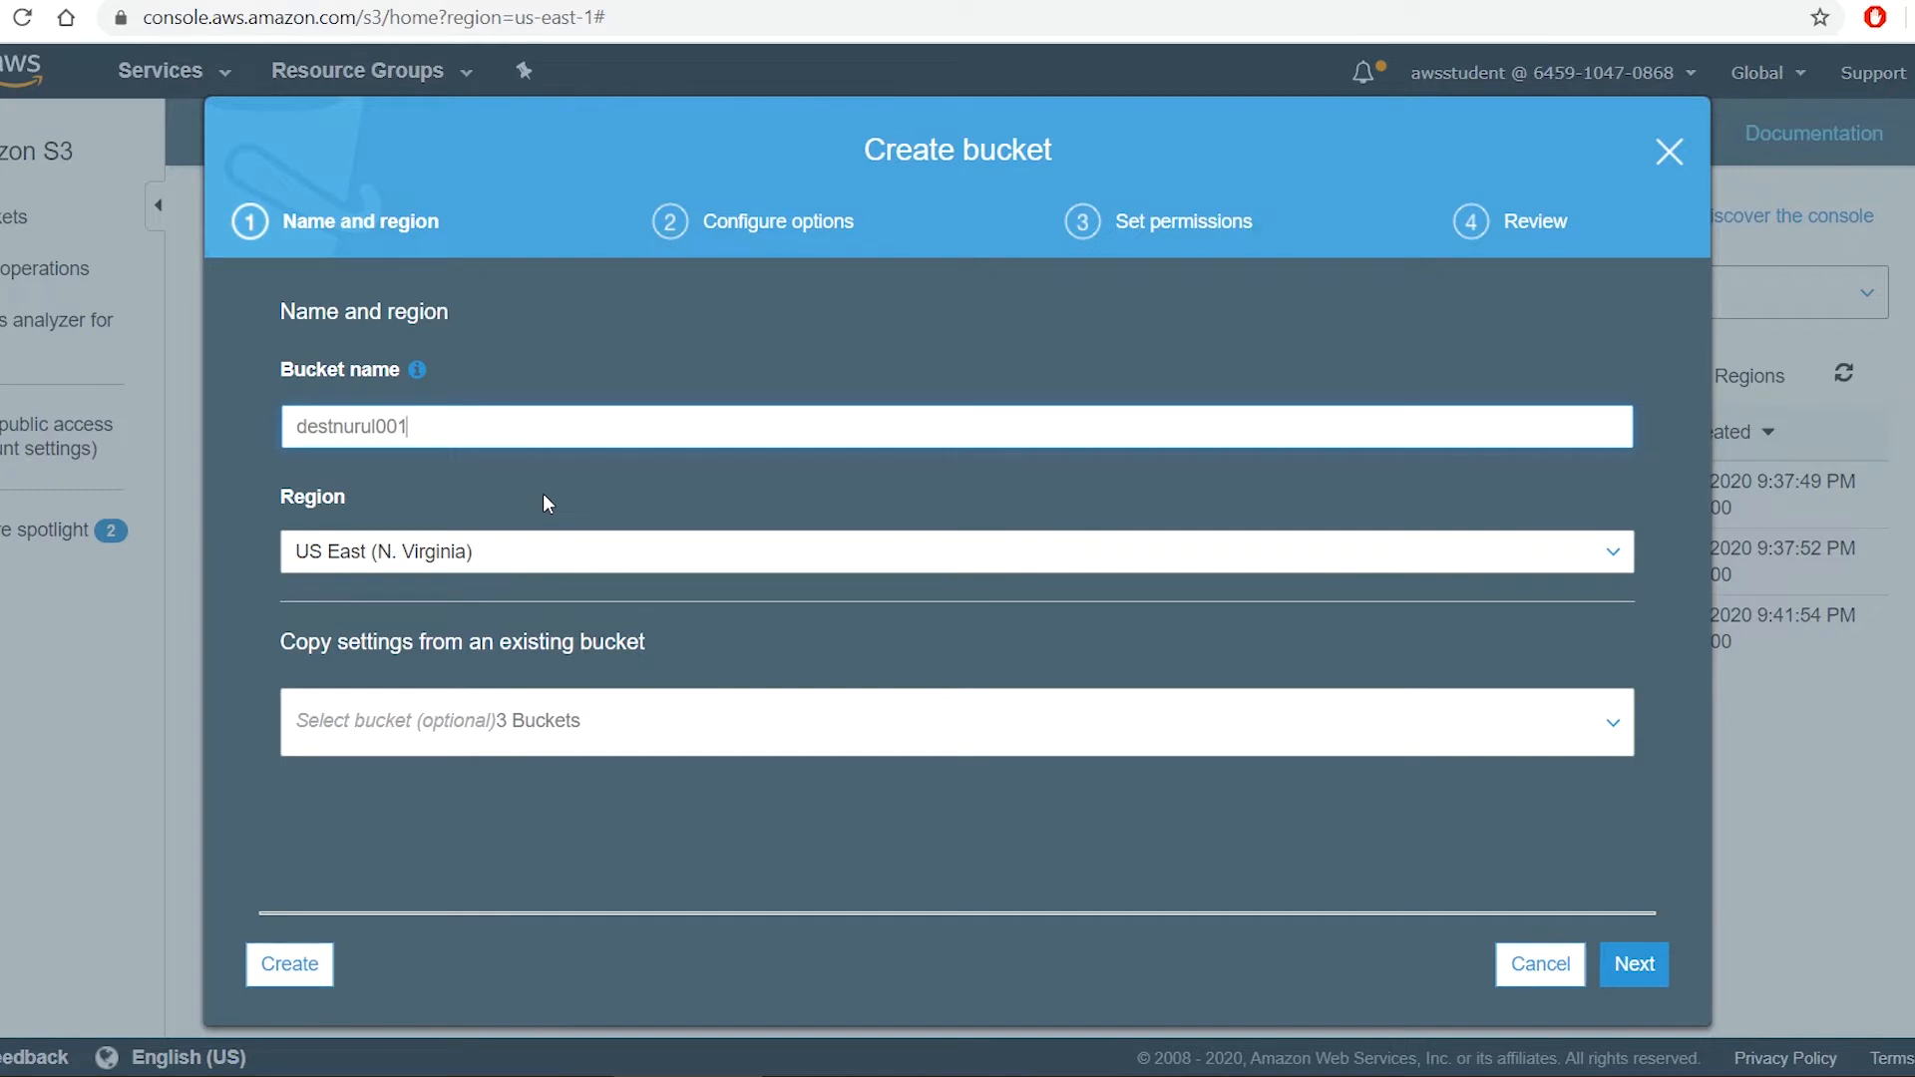
pyautogui.click(499, 560)
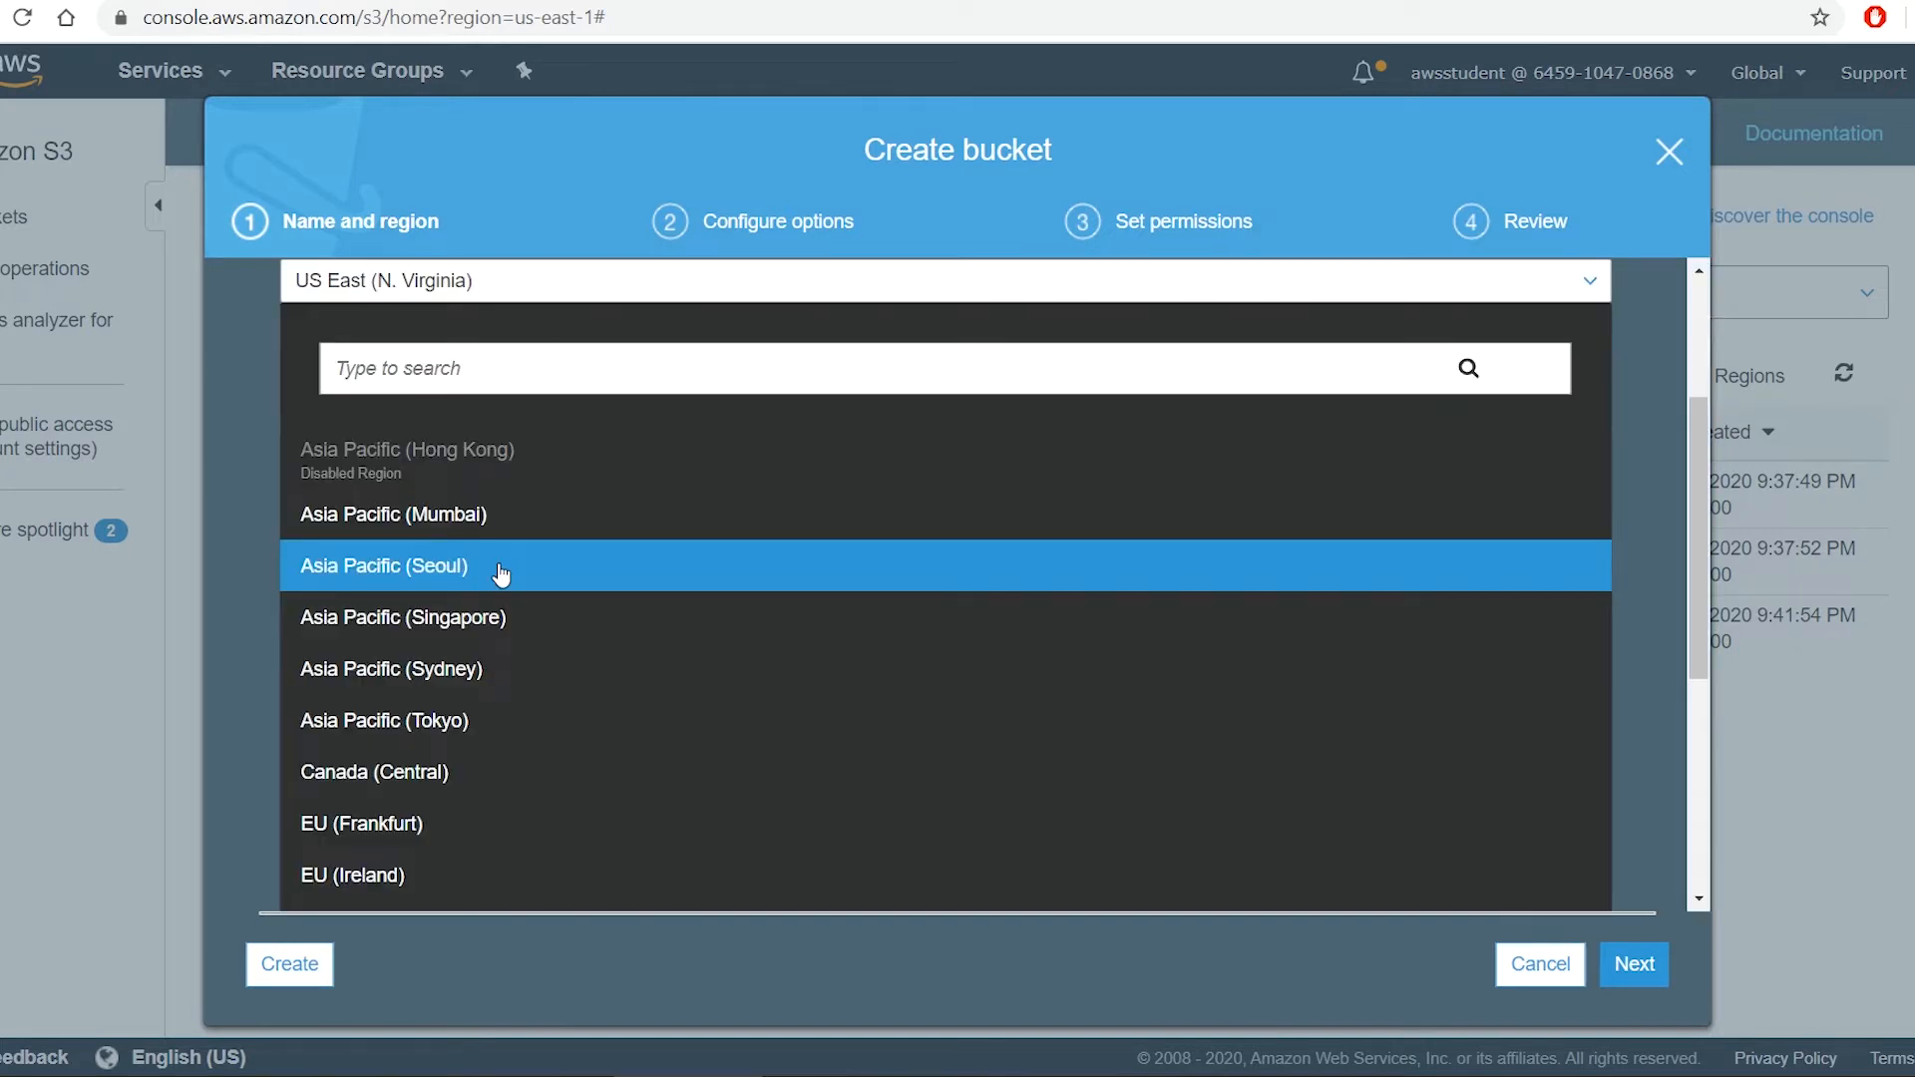
pyautogui.click(1701, 807)
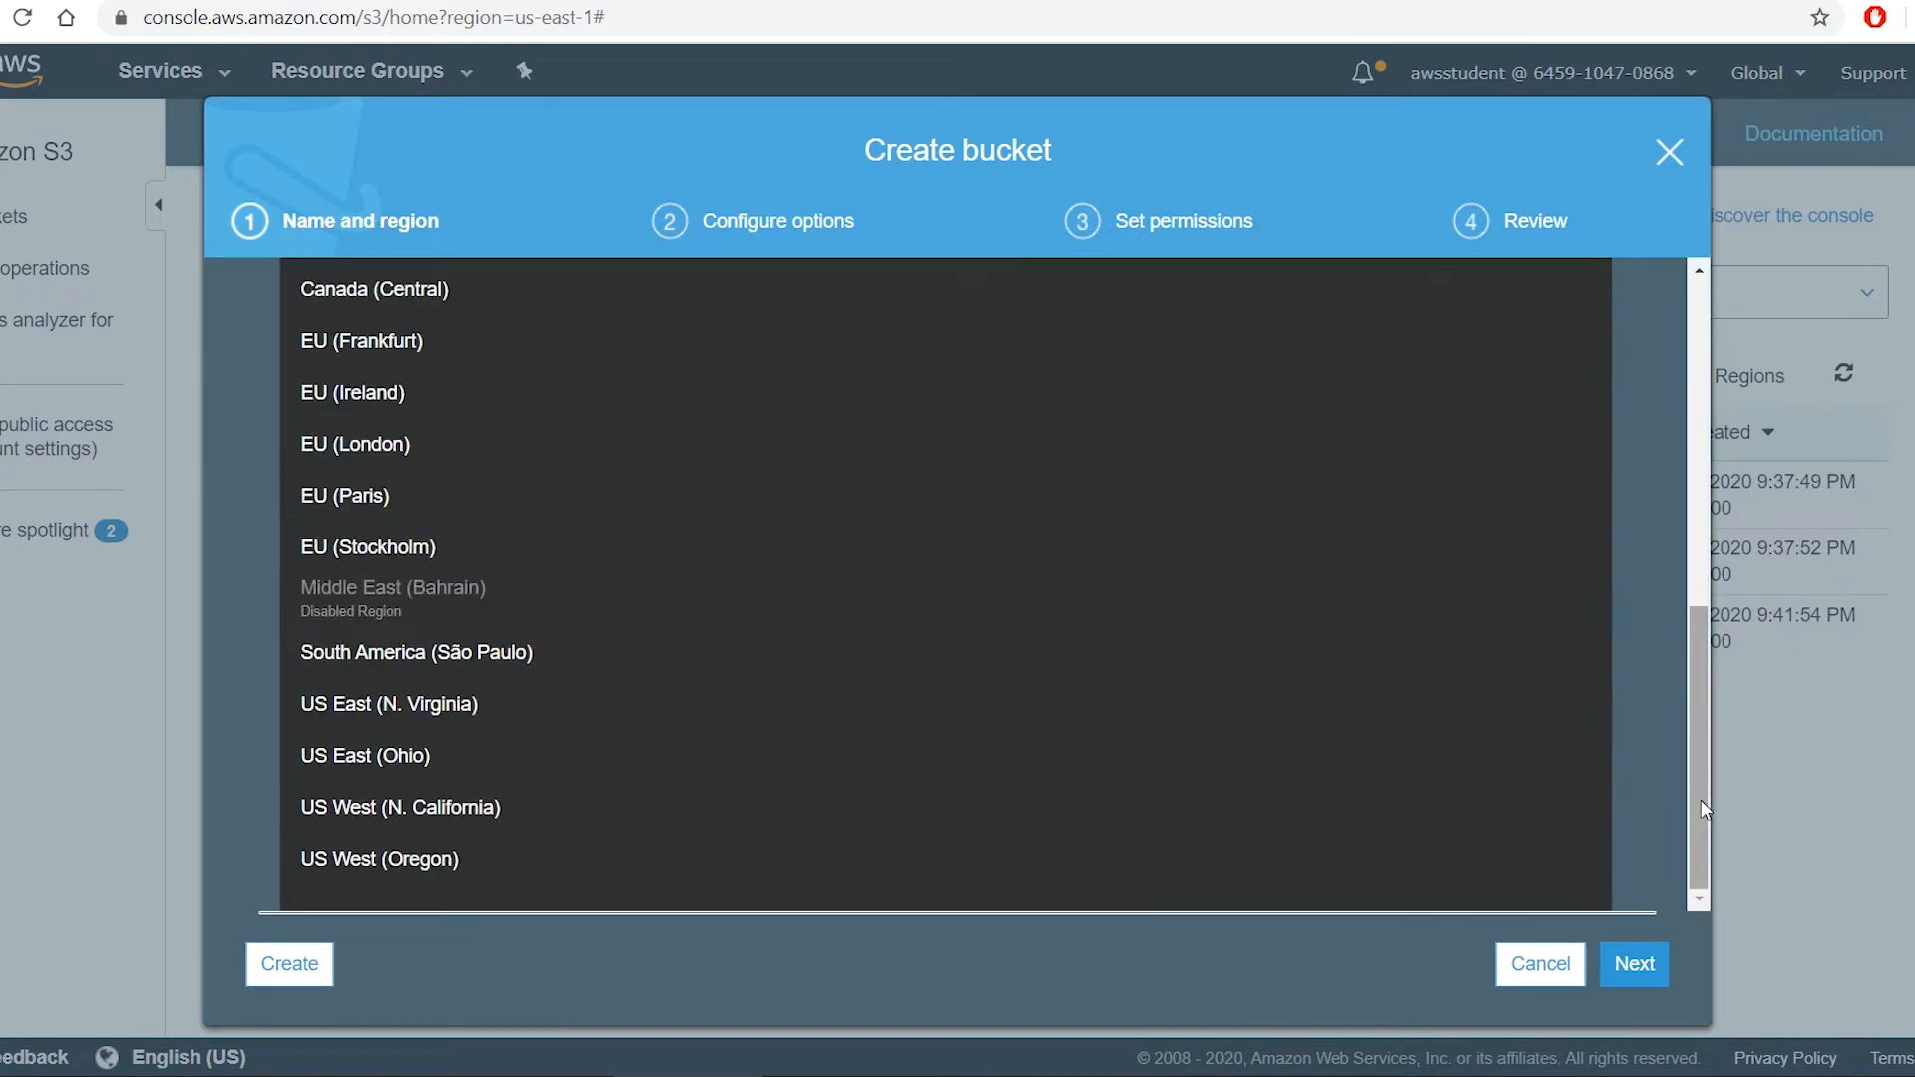
pyautogui.click(576, 853)
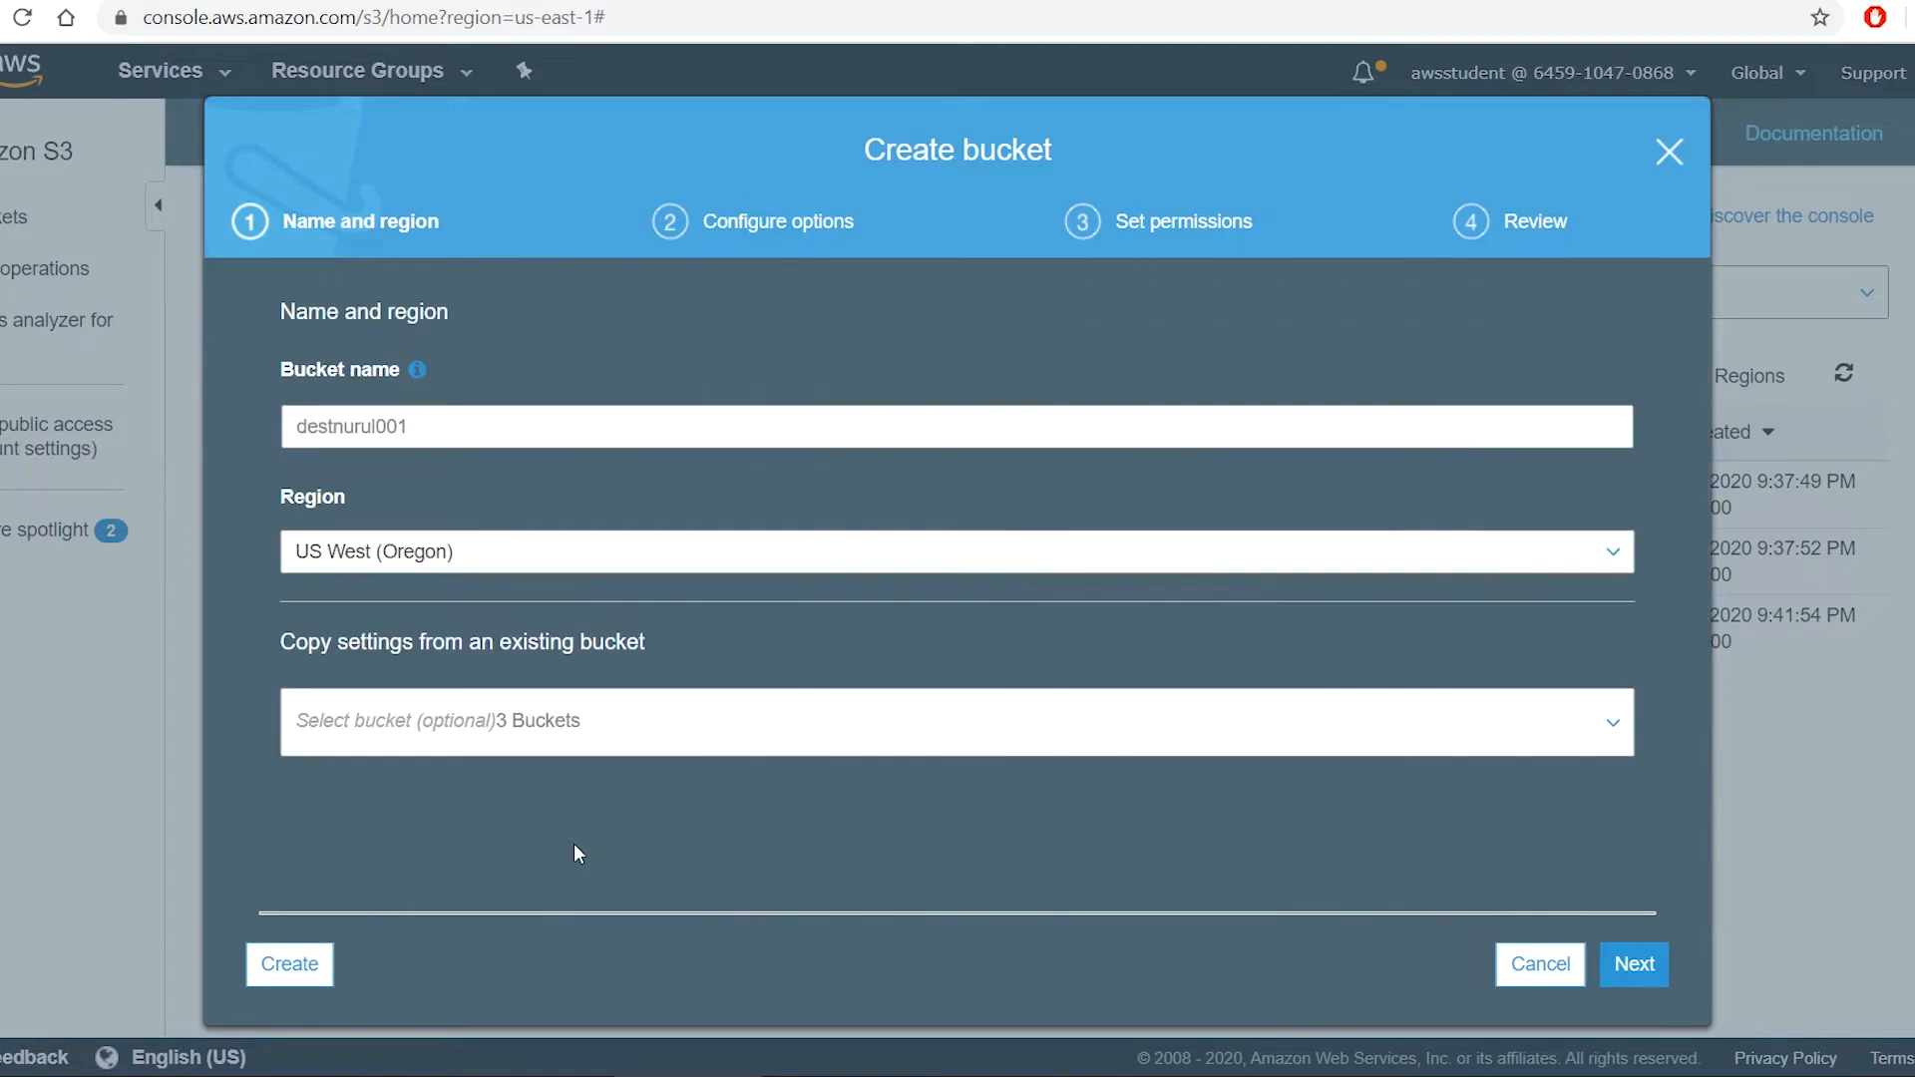
# Enable versioning for the new bucket, keep the default permissions and create it
pyautogui.click(1656, 965)
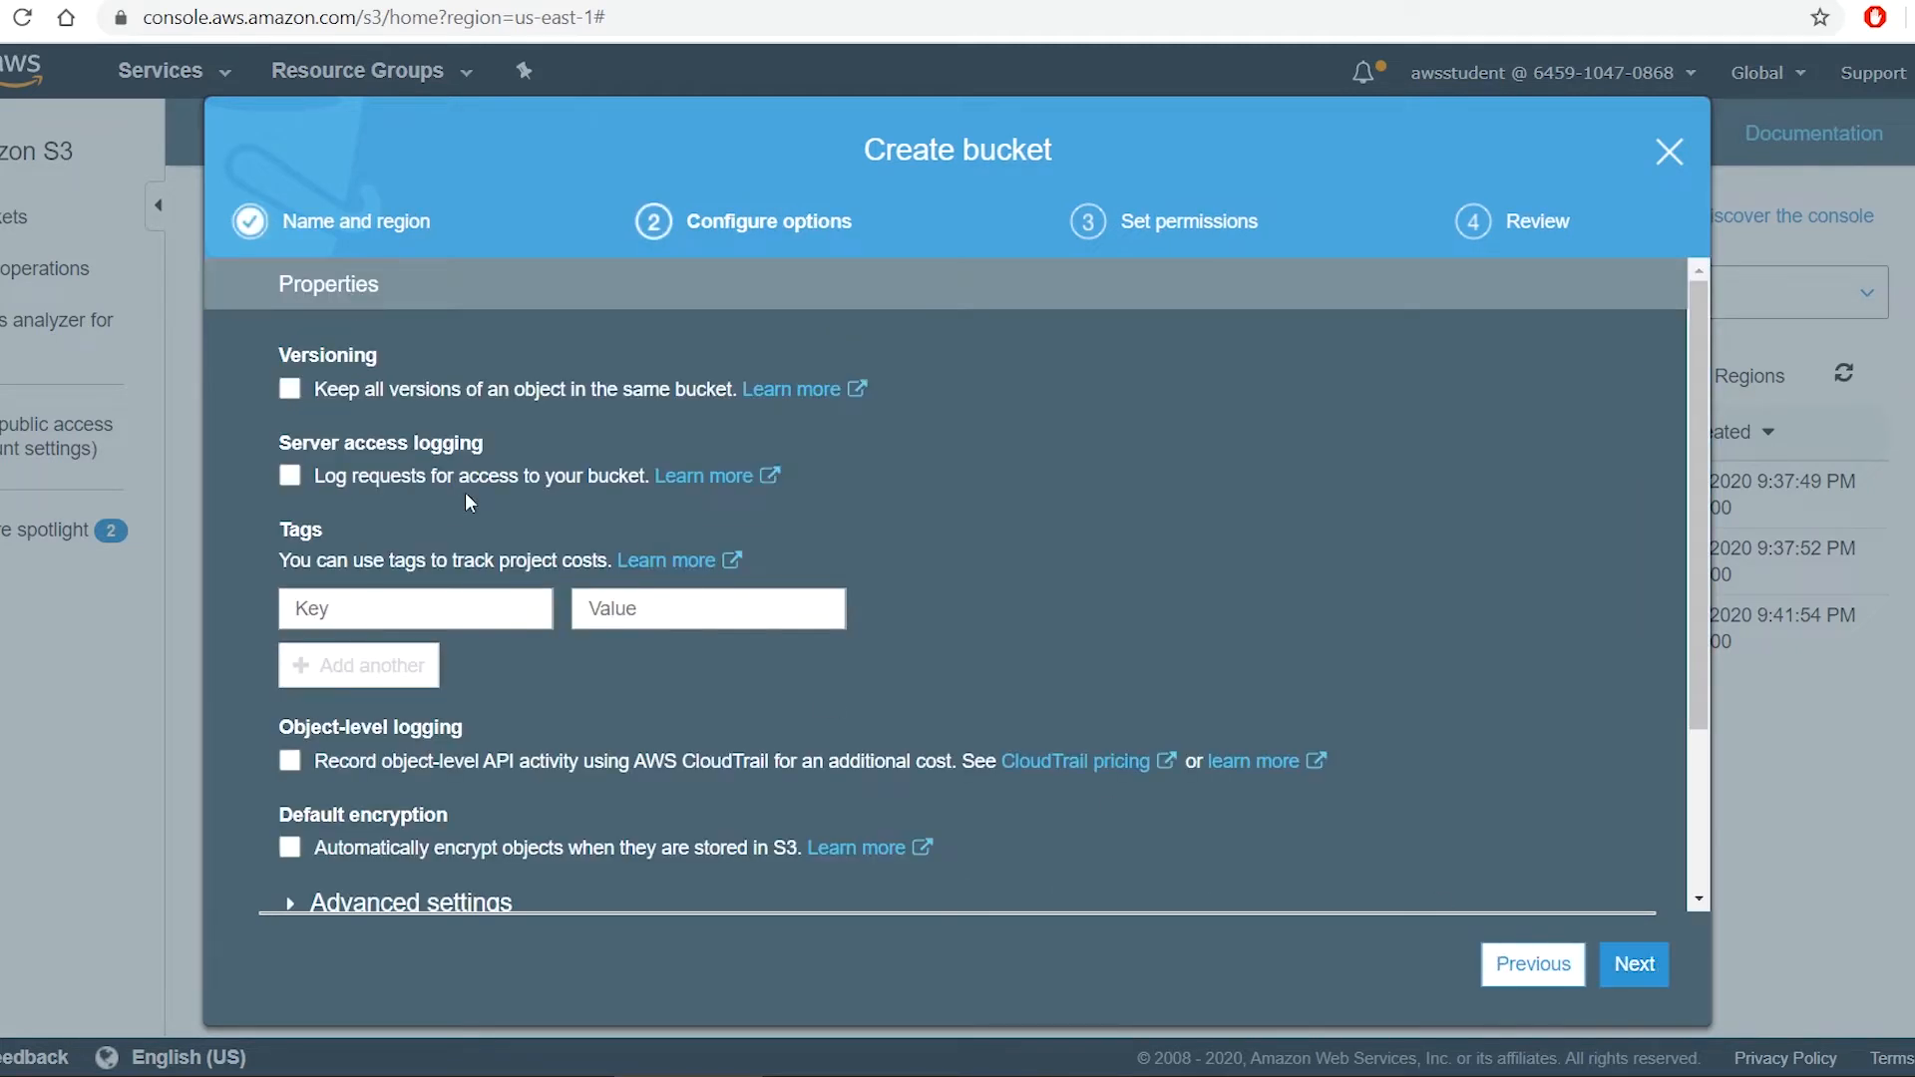
pyautogui.click(289, 389)
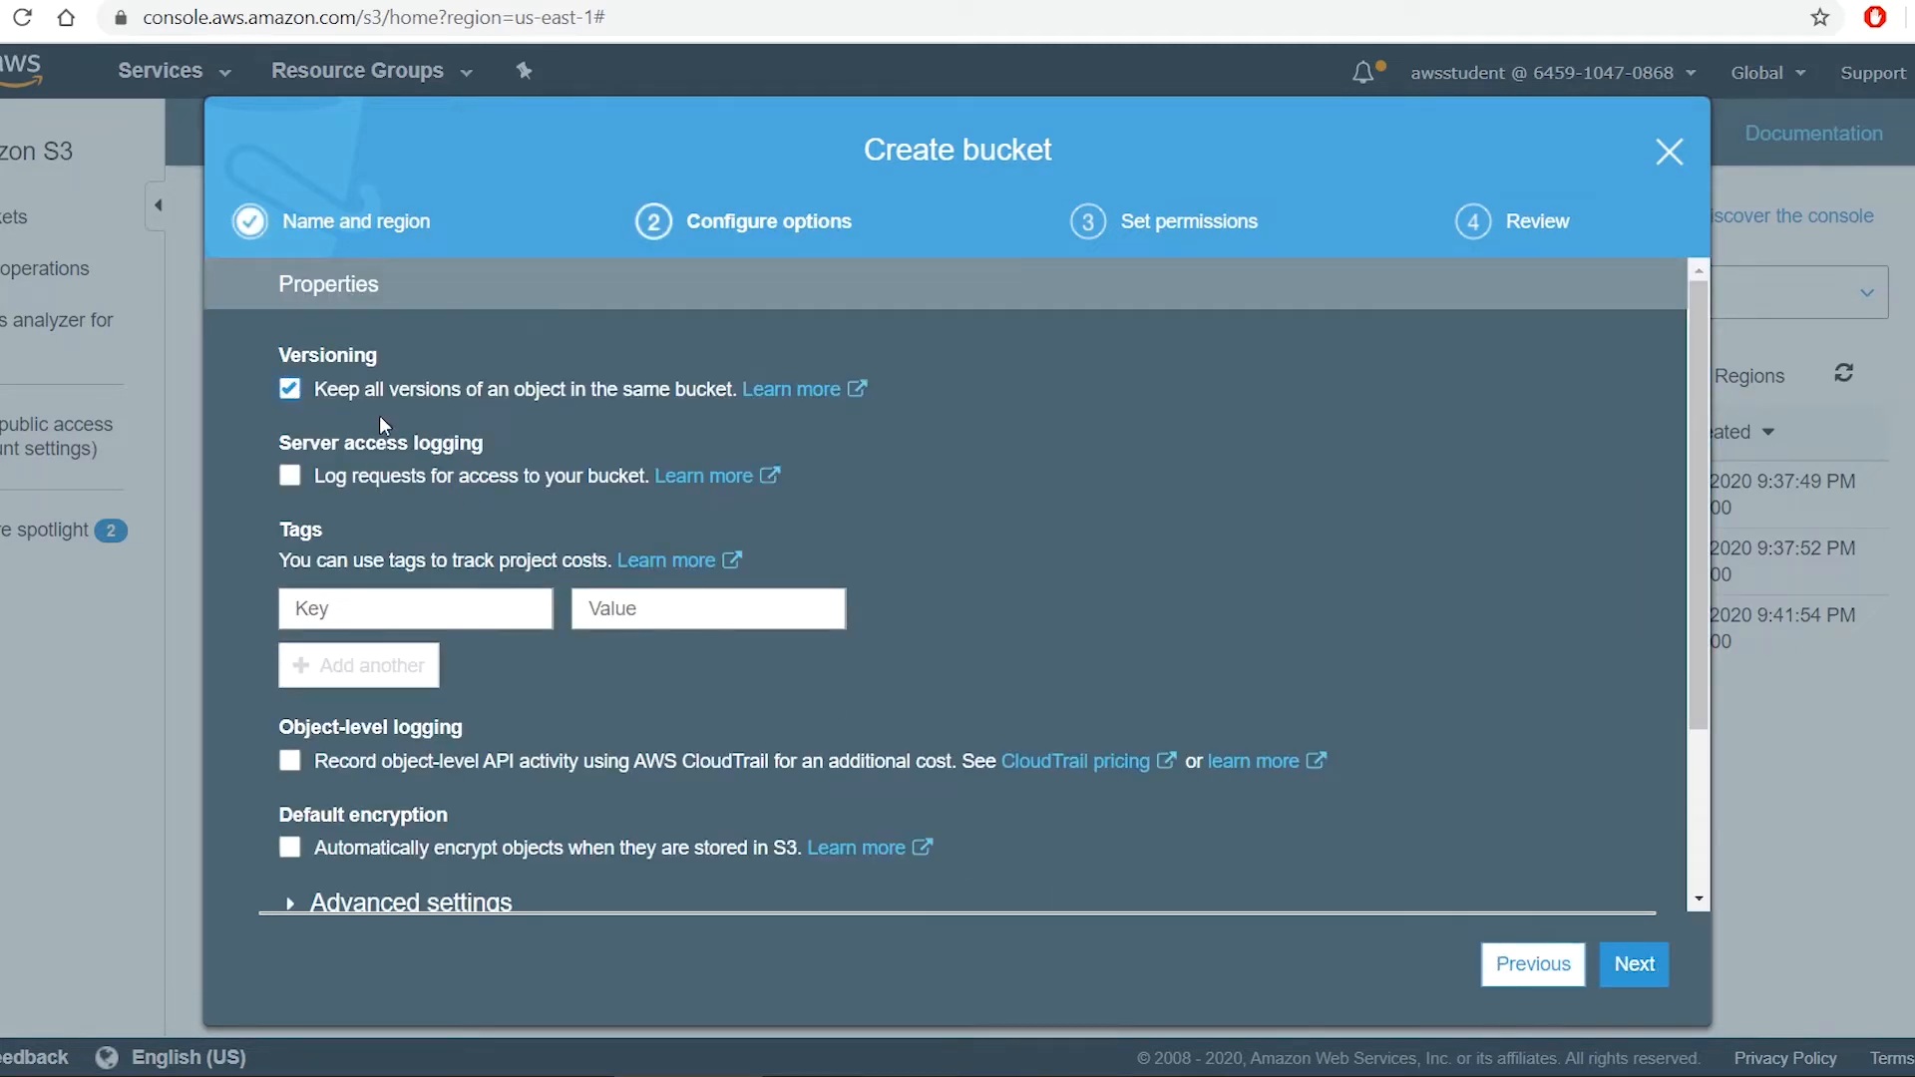
pyautogui.click(1637, 970)
pyautogui.click(1637, 968)
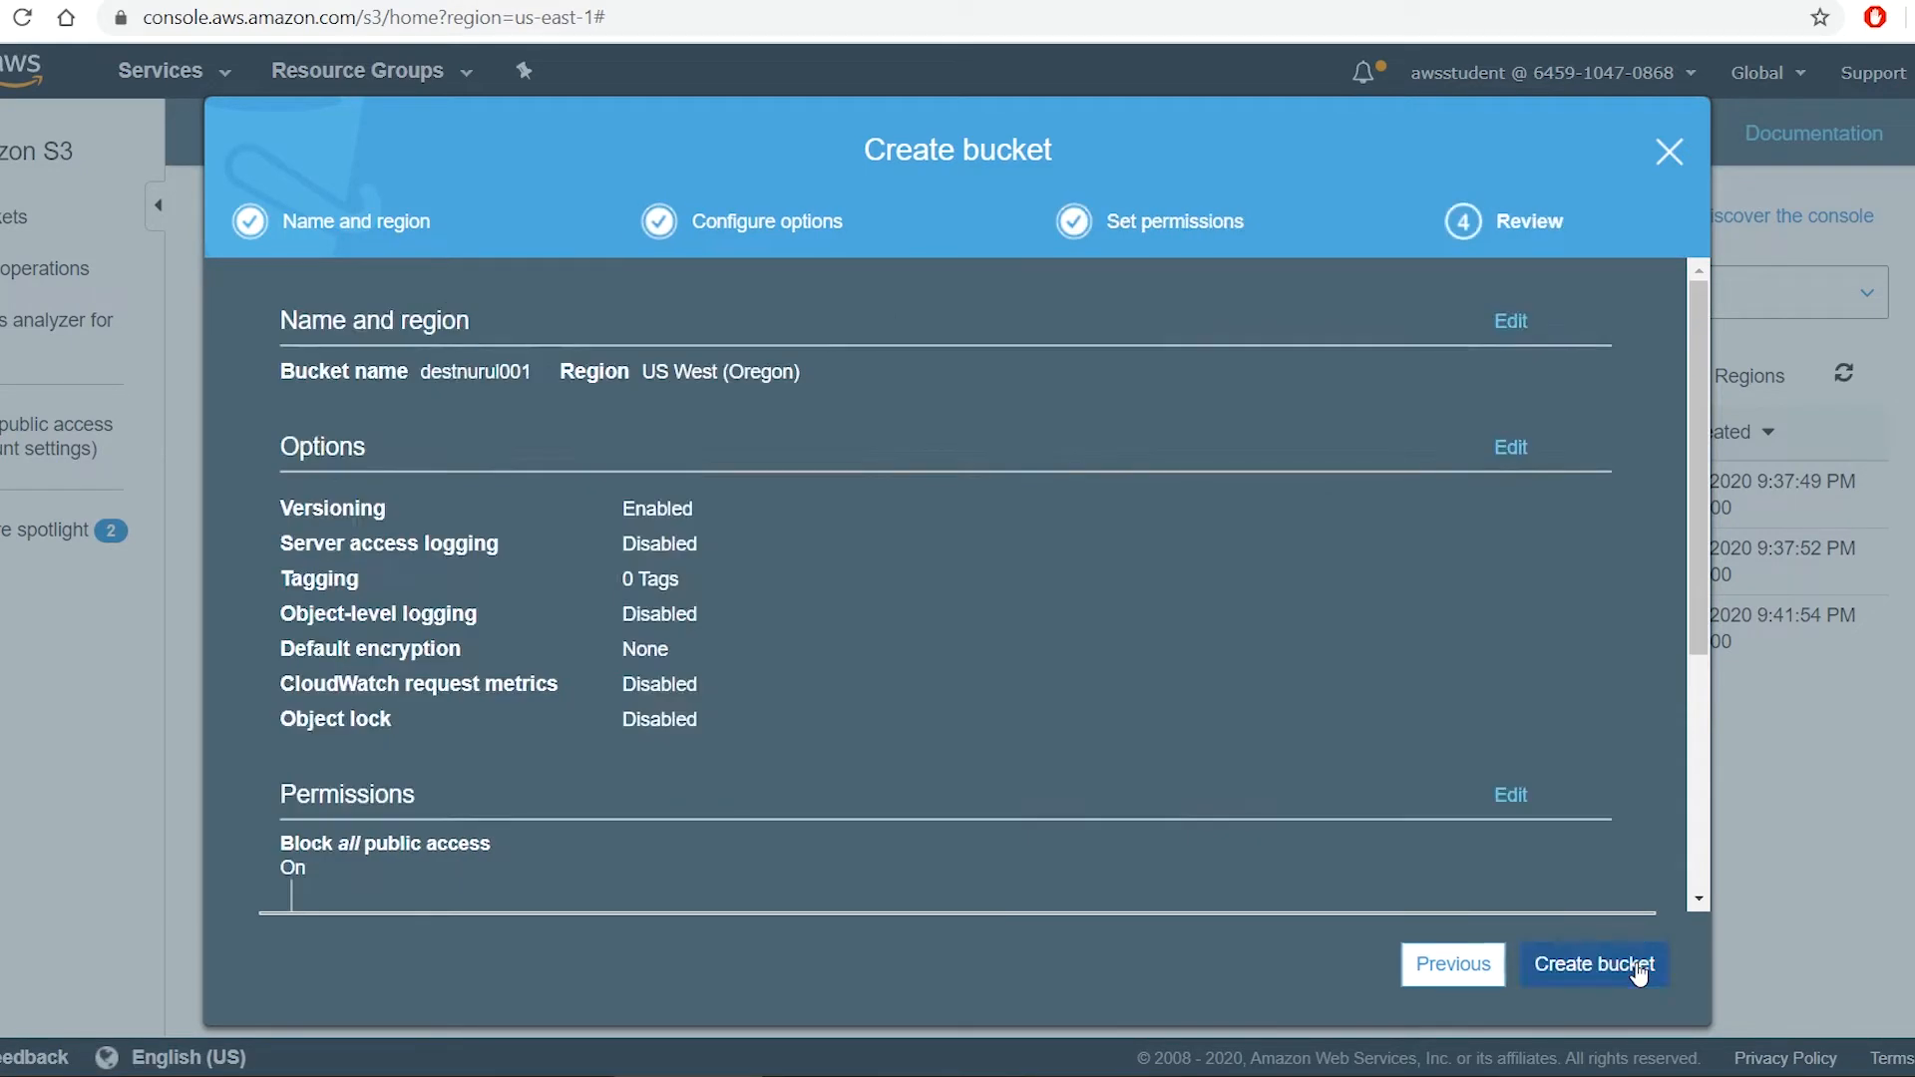
pyautogui.click(1638, 971)
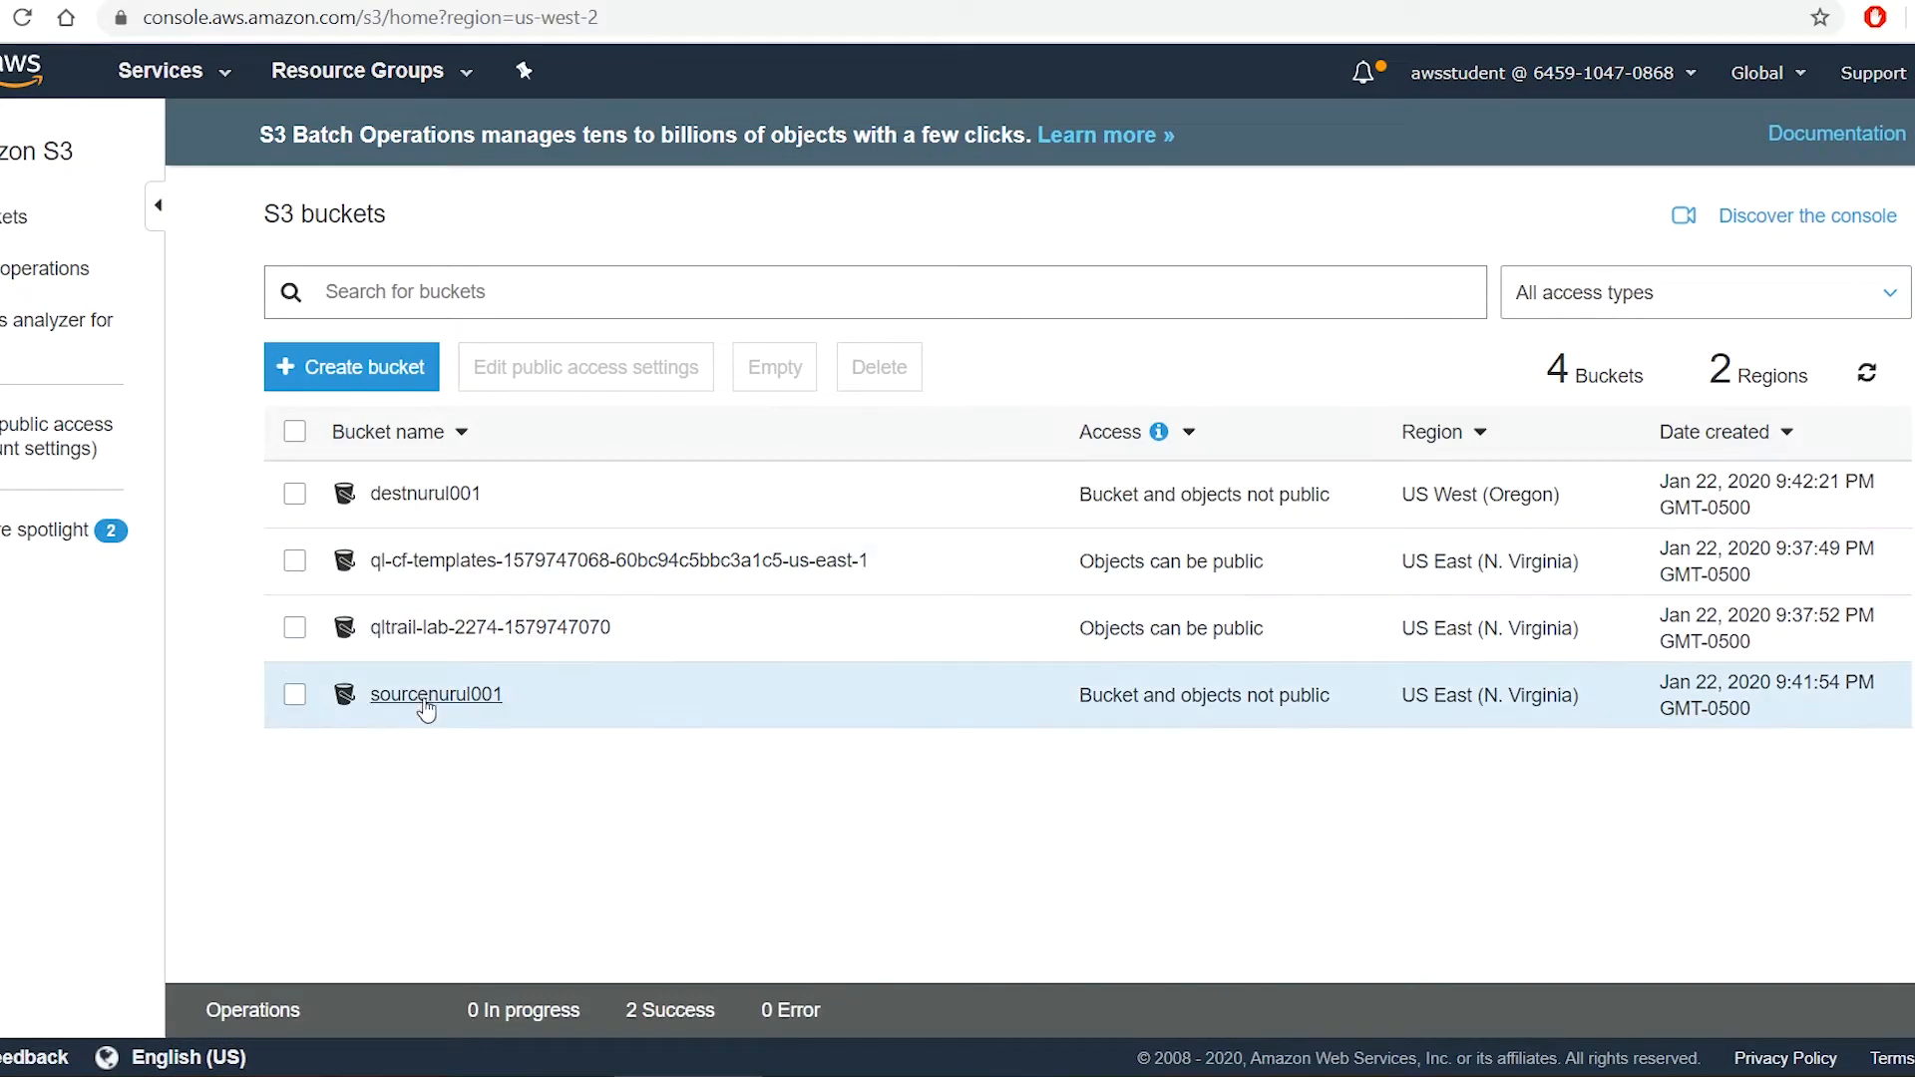
# Upload the file pre-crr.txt from the C:\temp\AWS folder to the sourcenurul001 bucket
pyautogui.click(427, 698)
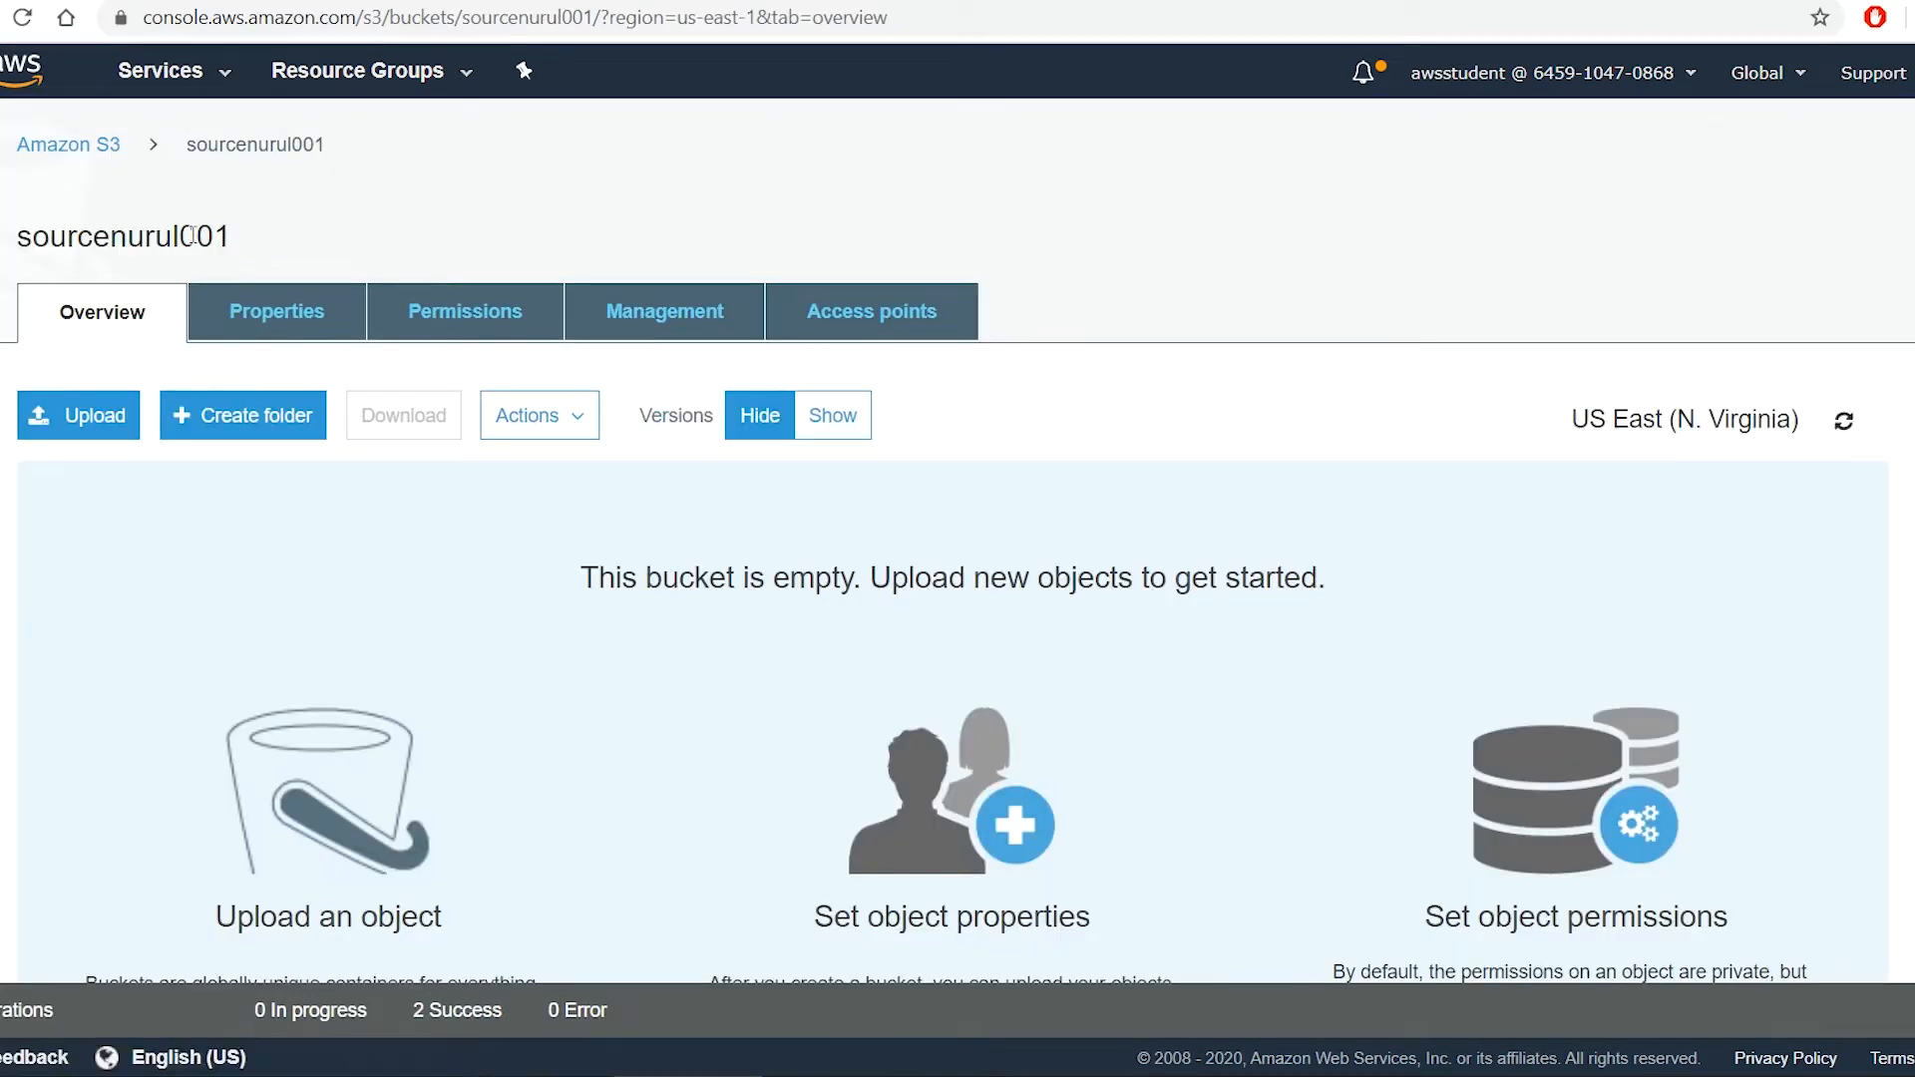
pyautogui.scroll(-4, 952, 648)
pyautogui.scroll(4, 952, 648)
pyautogui.click(107, 409)
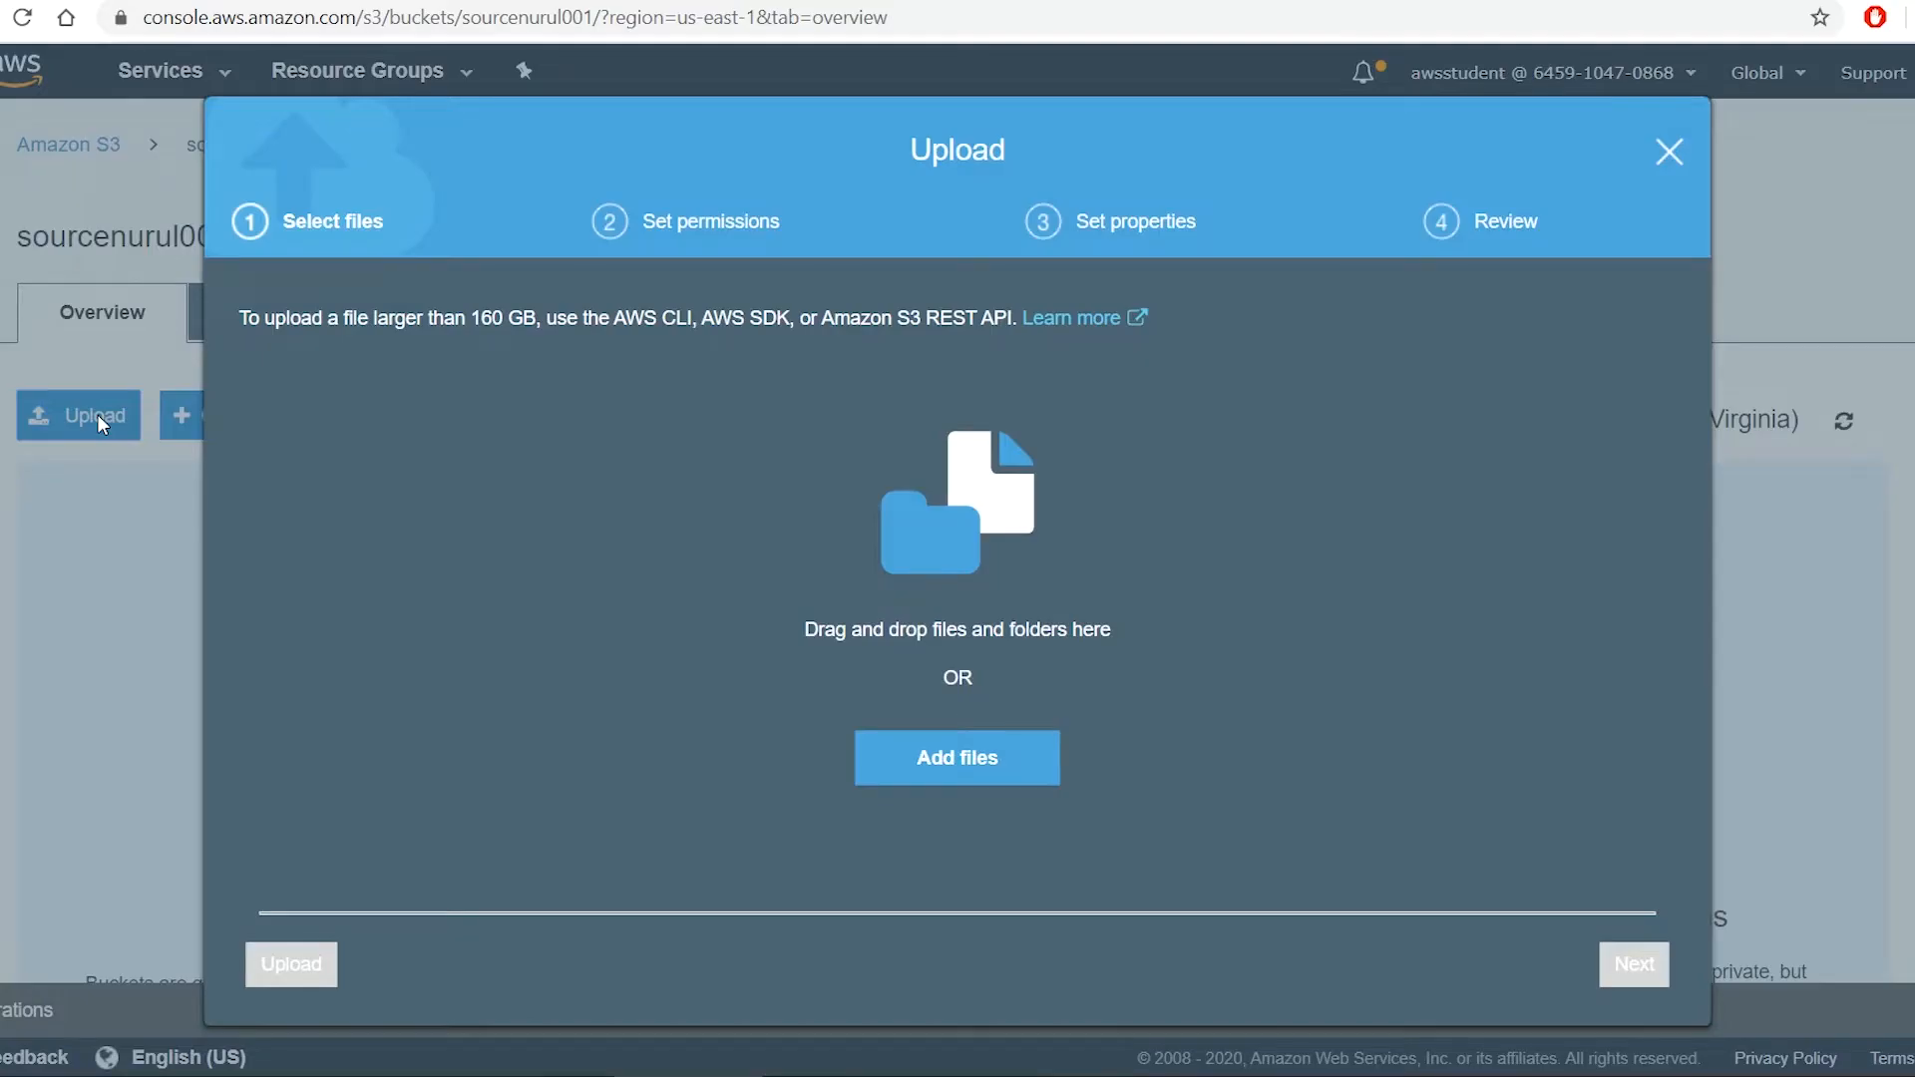
pyautogui.click(965, 763)
pyautogui.click(231, 257)
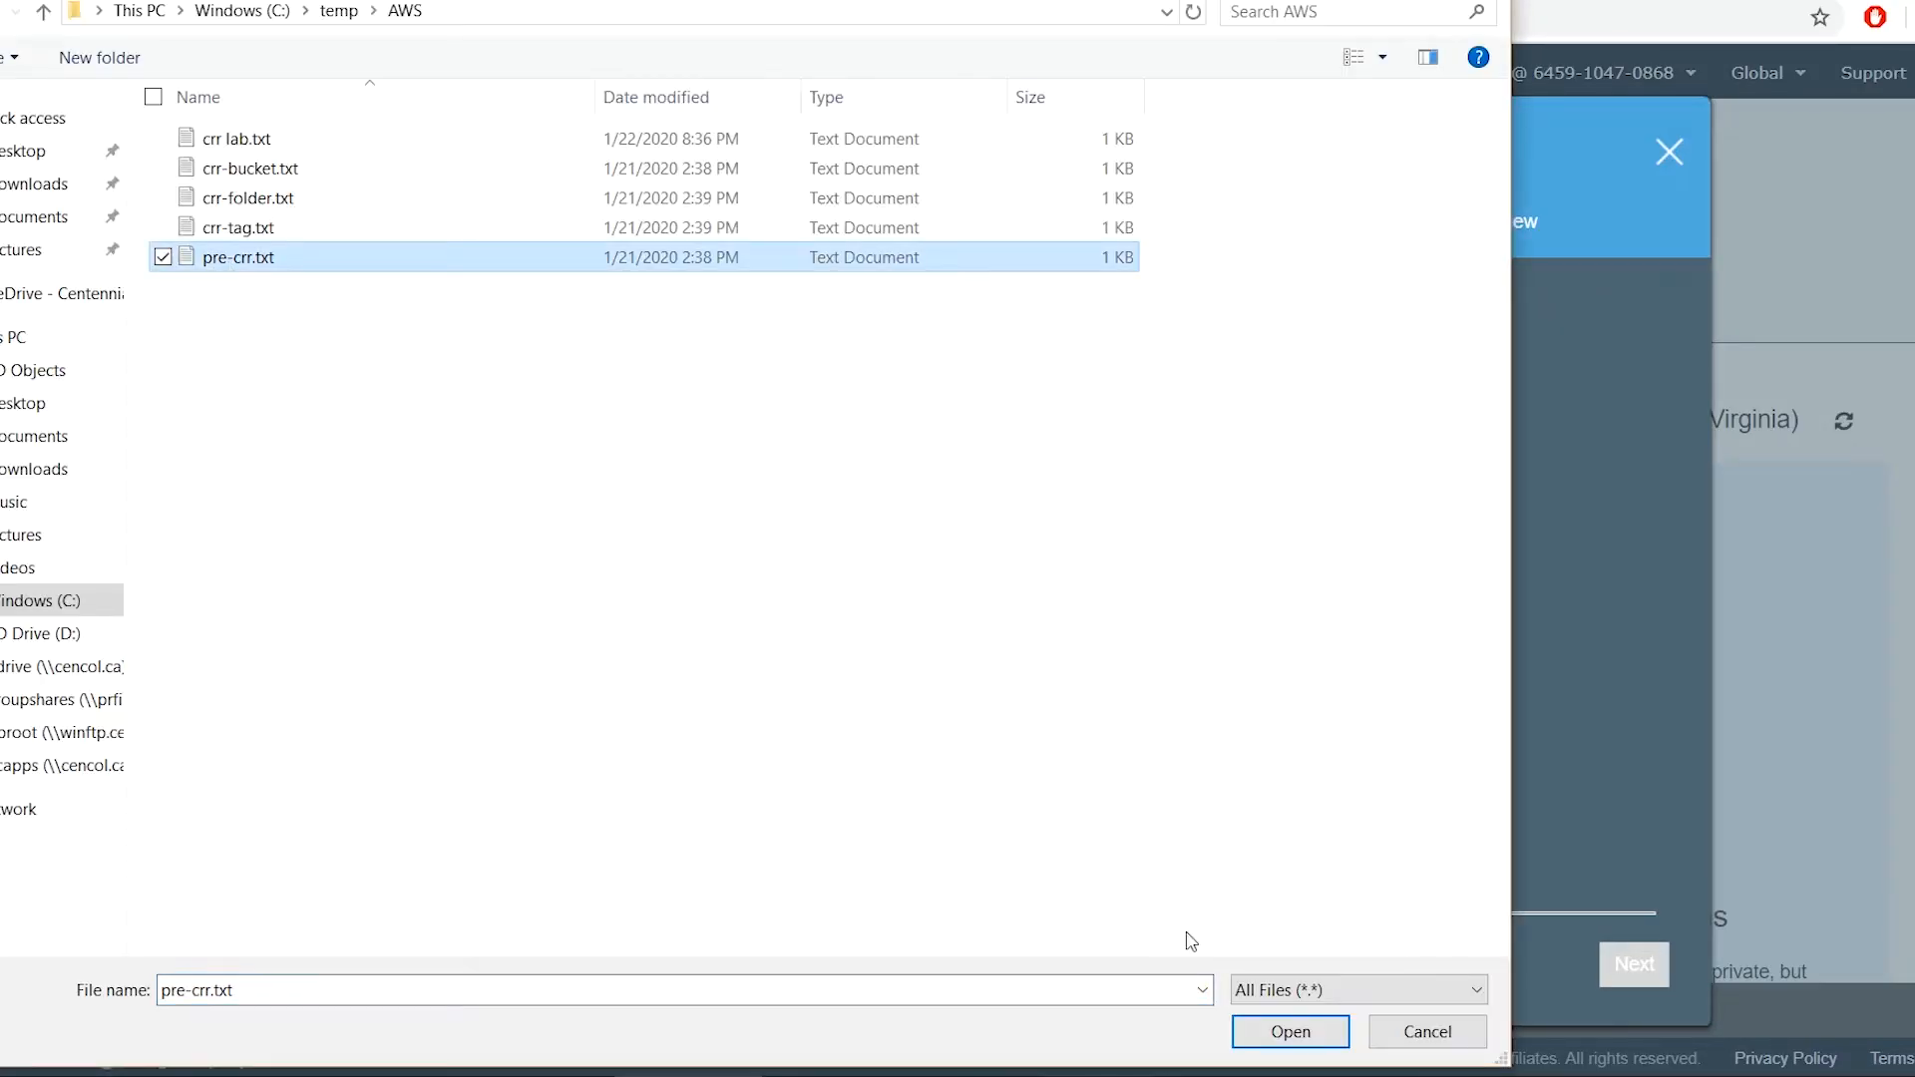
pyautogui.click(1289, 1033)
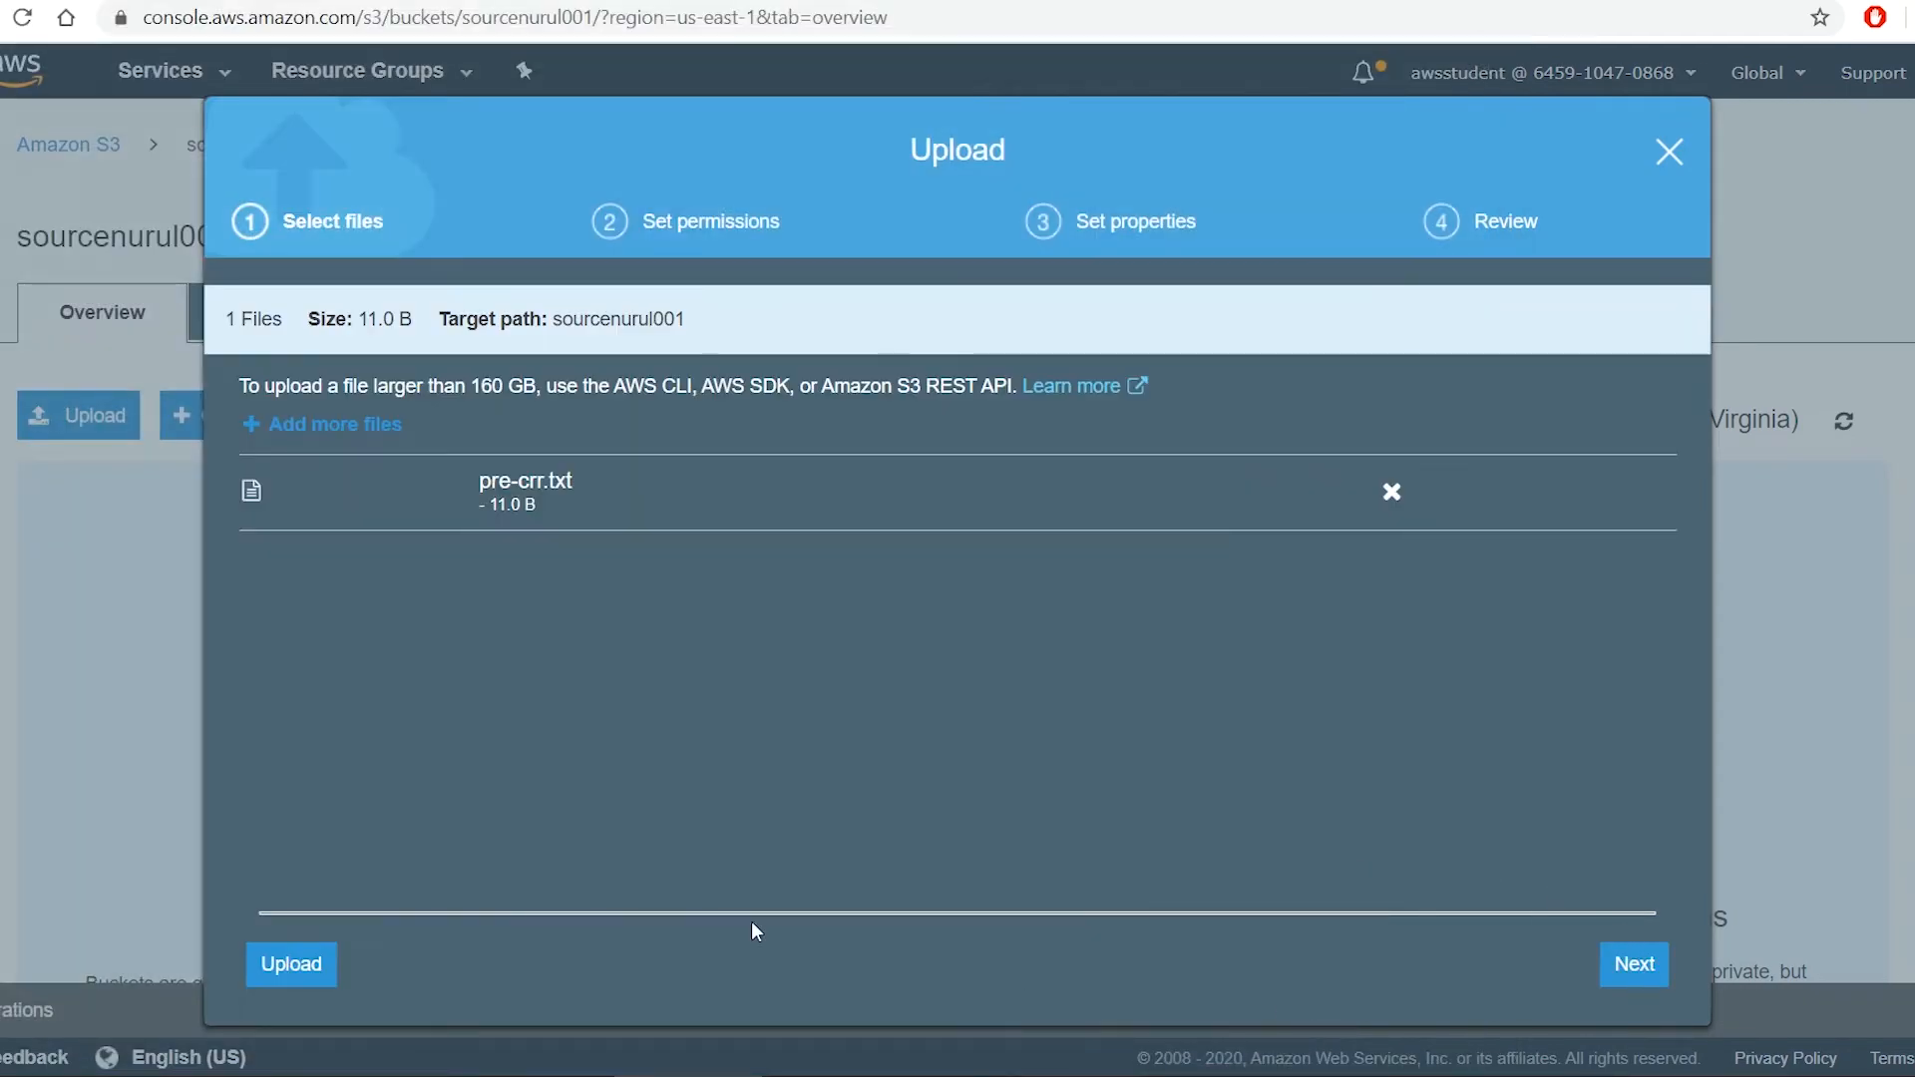
pyautogui.click(279, 962)
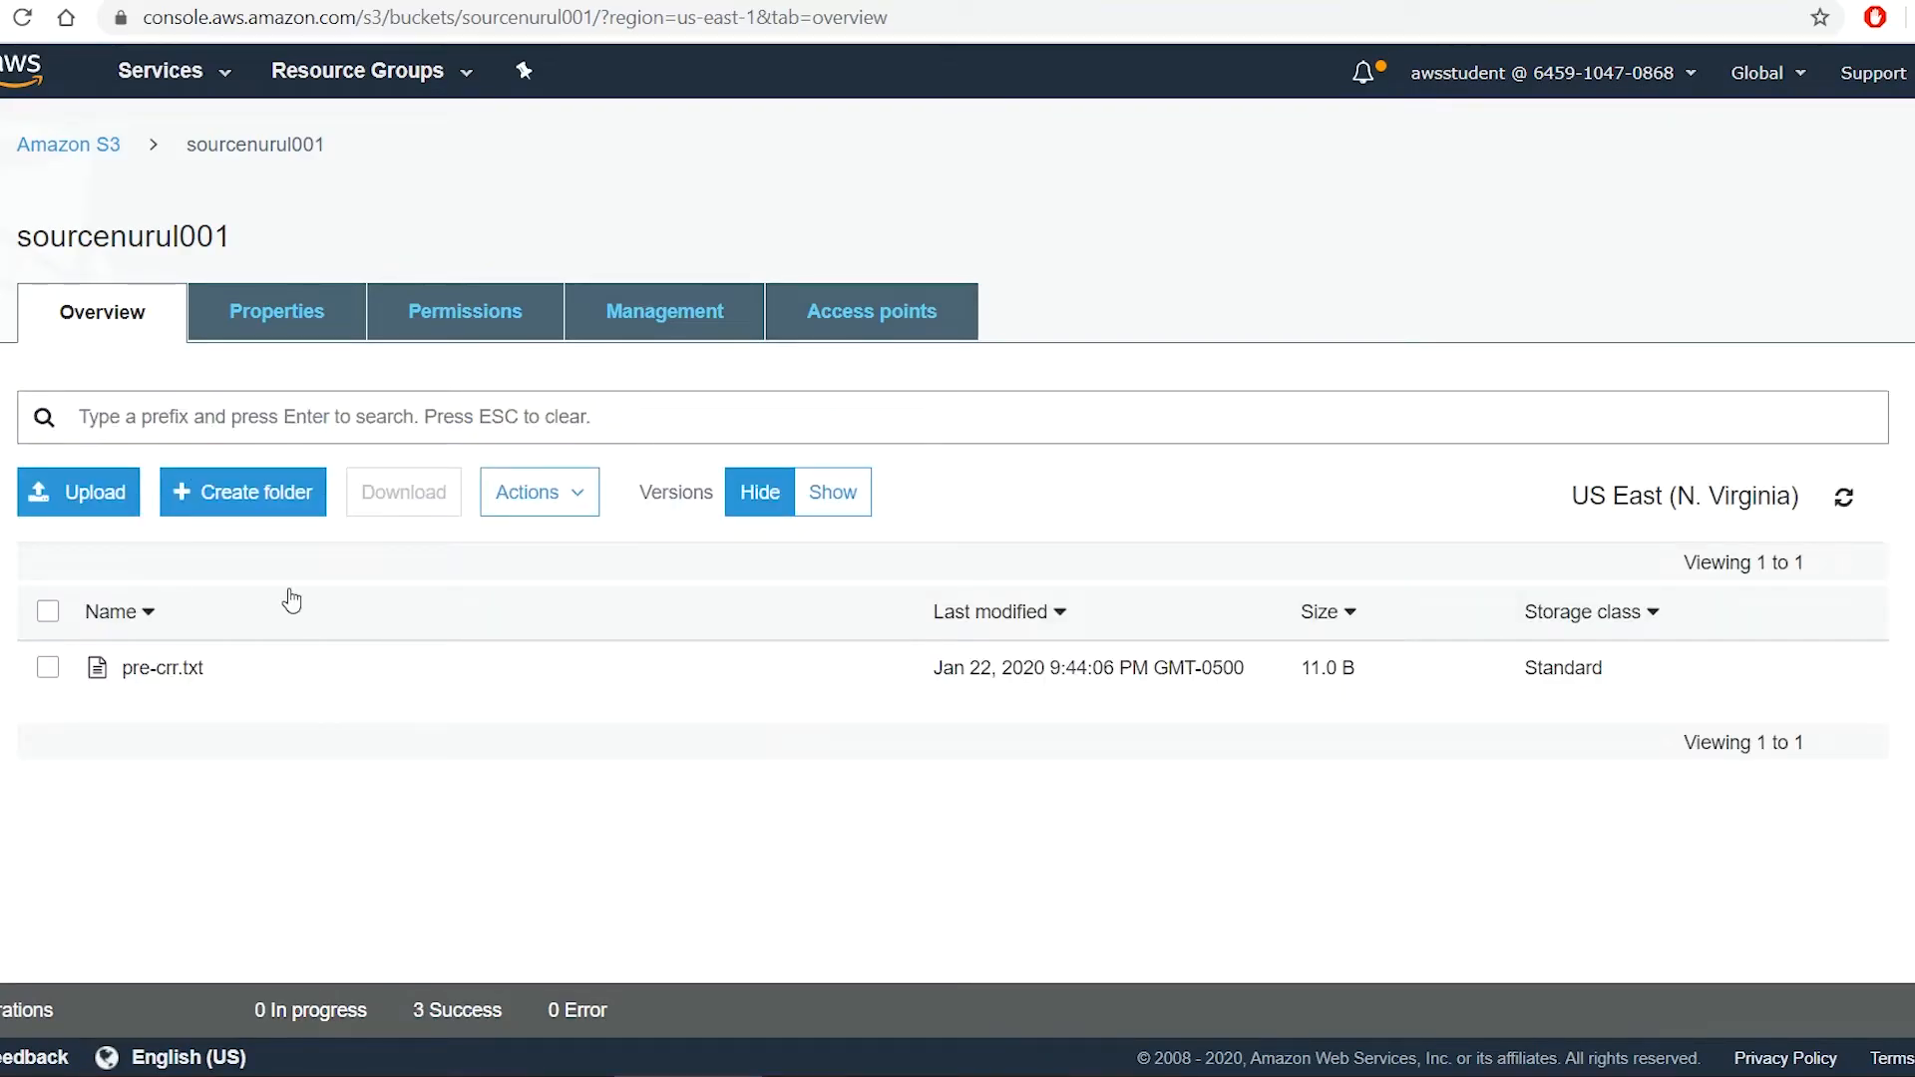
# Open the destnurul001 bucket and check its contents for replicated objects
pyautogui.click(55, 145)
pyautogui.click(408, 495)
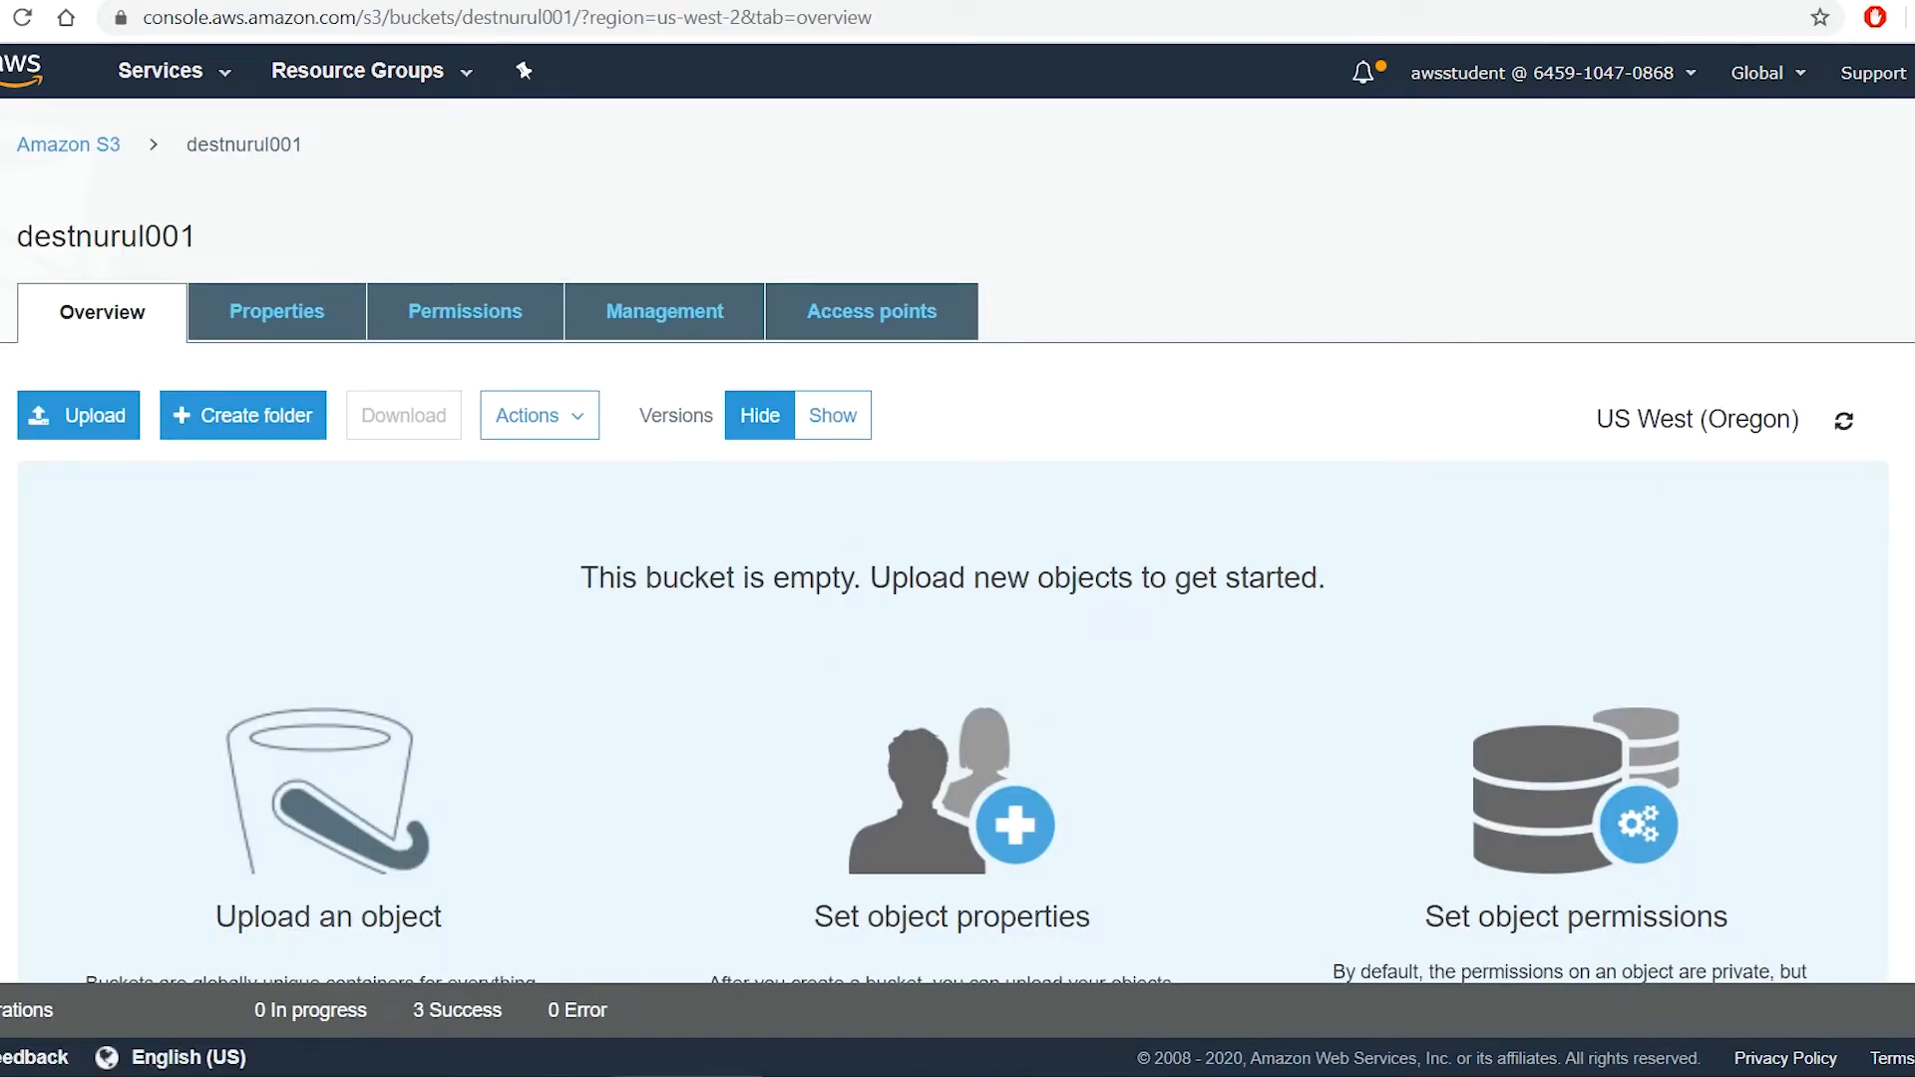
pyautogui.scroll(-3, 954, 698)
pyautogui.scroll(3, 953, 698)
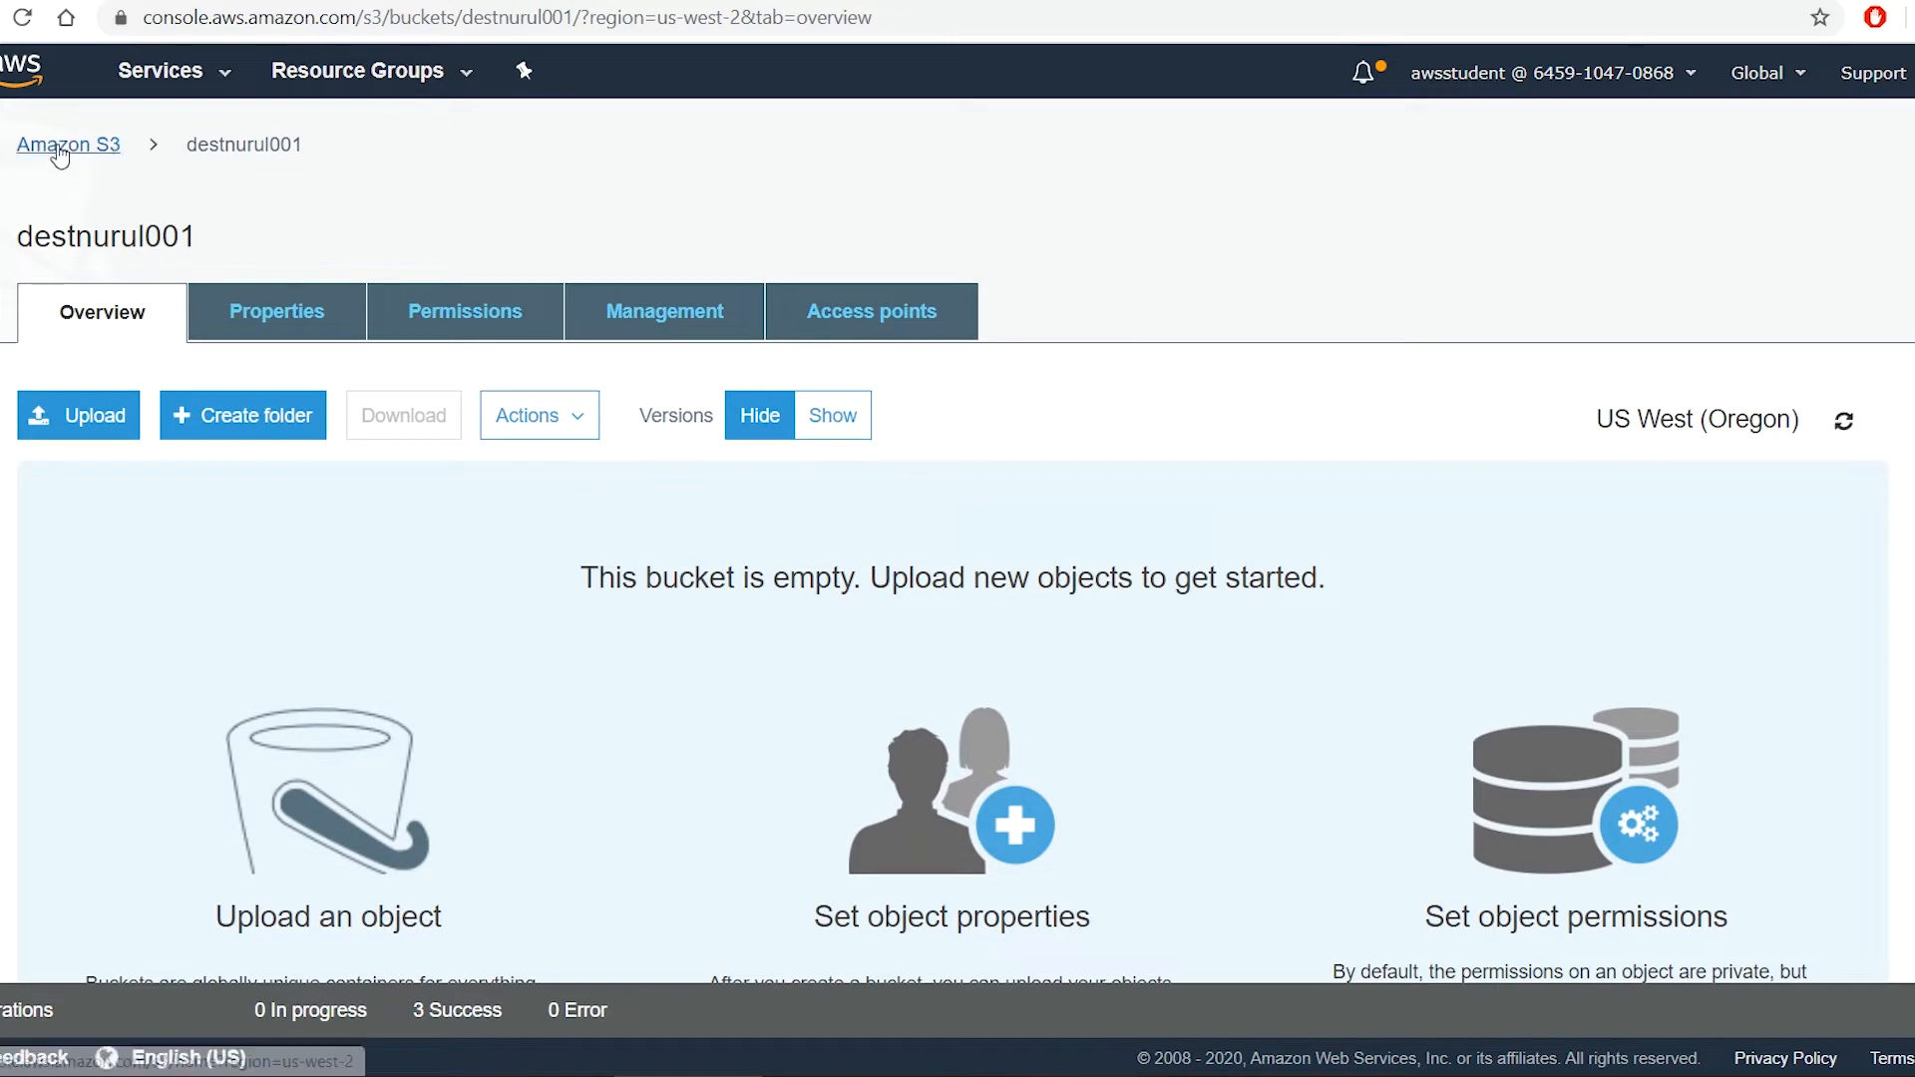
# Add a replication rule to sourcenurul001 that covers the entire bucket and uses destnurul001 as the destination
pyautogui.click(70, 145)
pyautogui.click(431, 696)
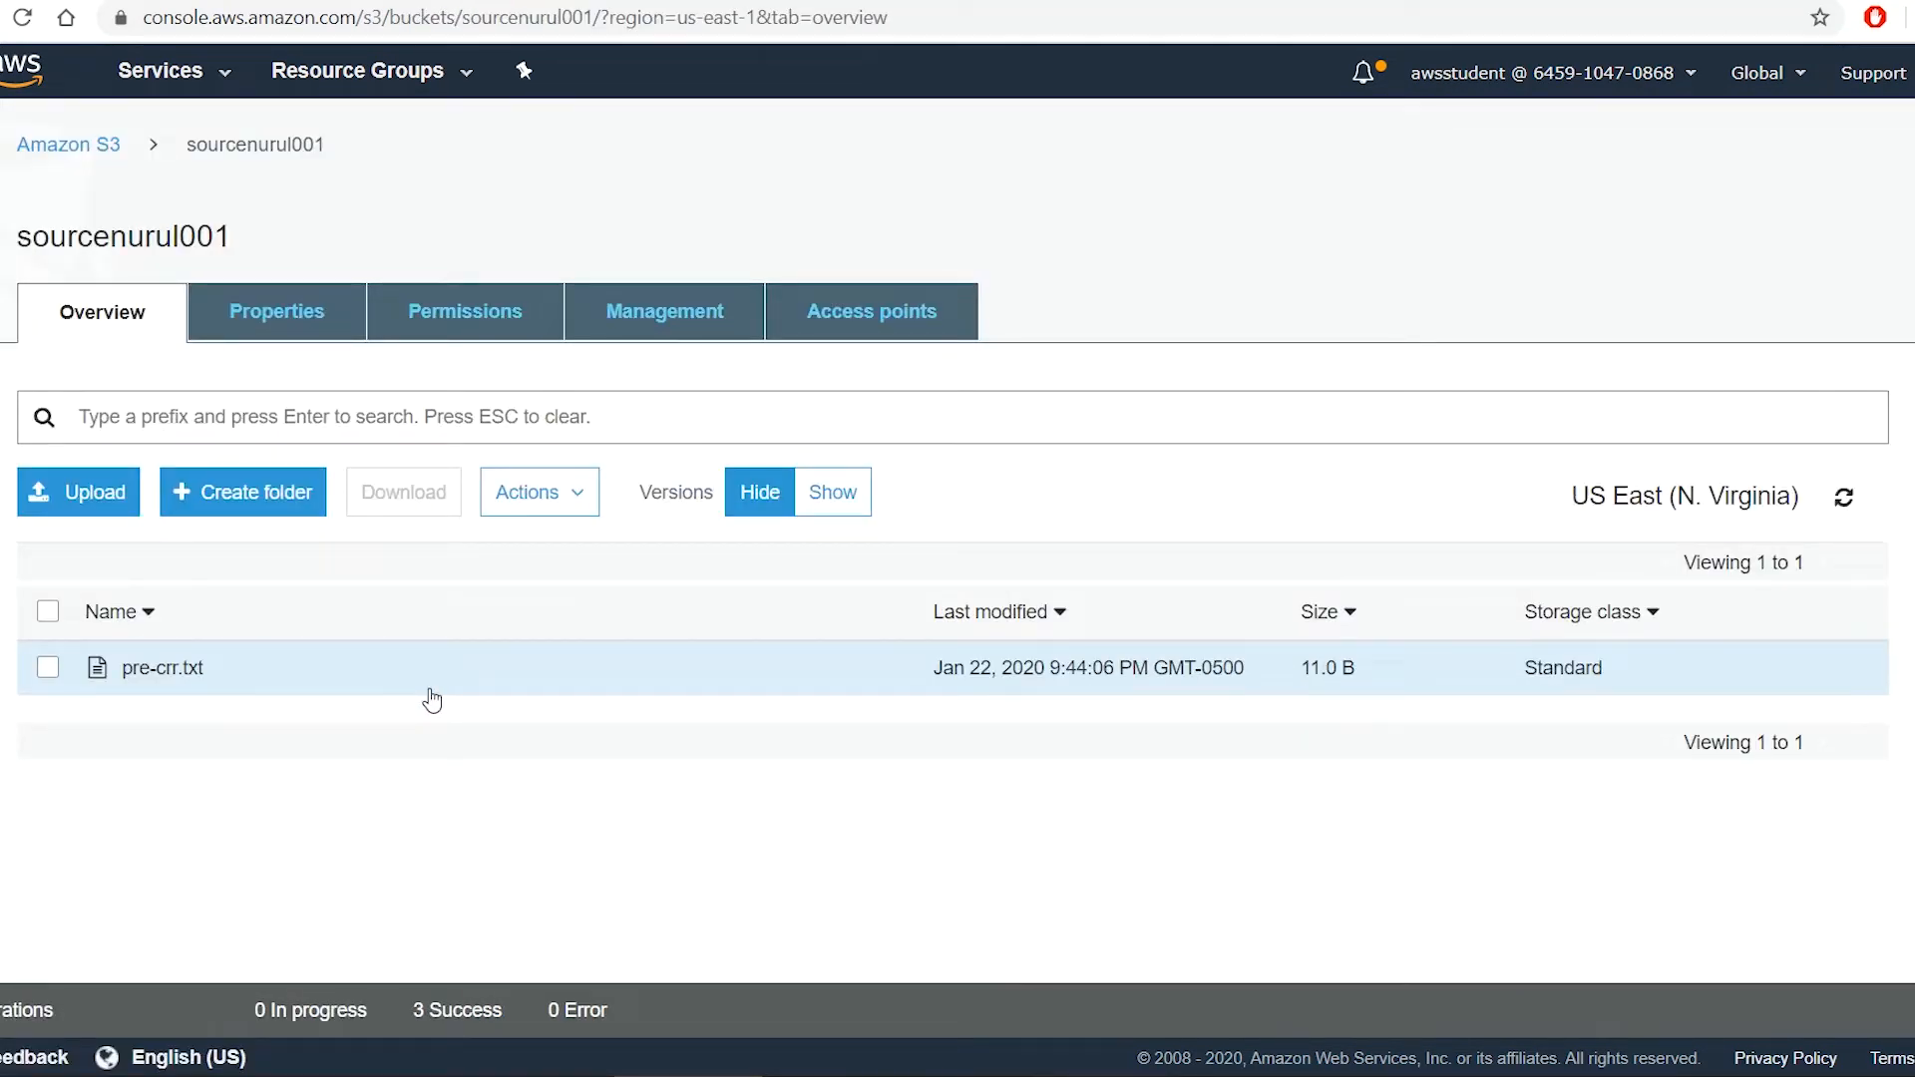
pyautogui.click(668, 310)
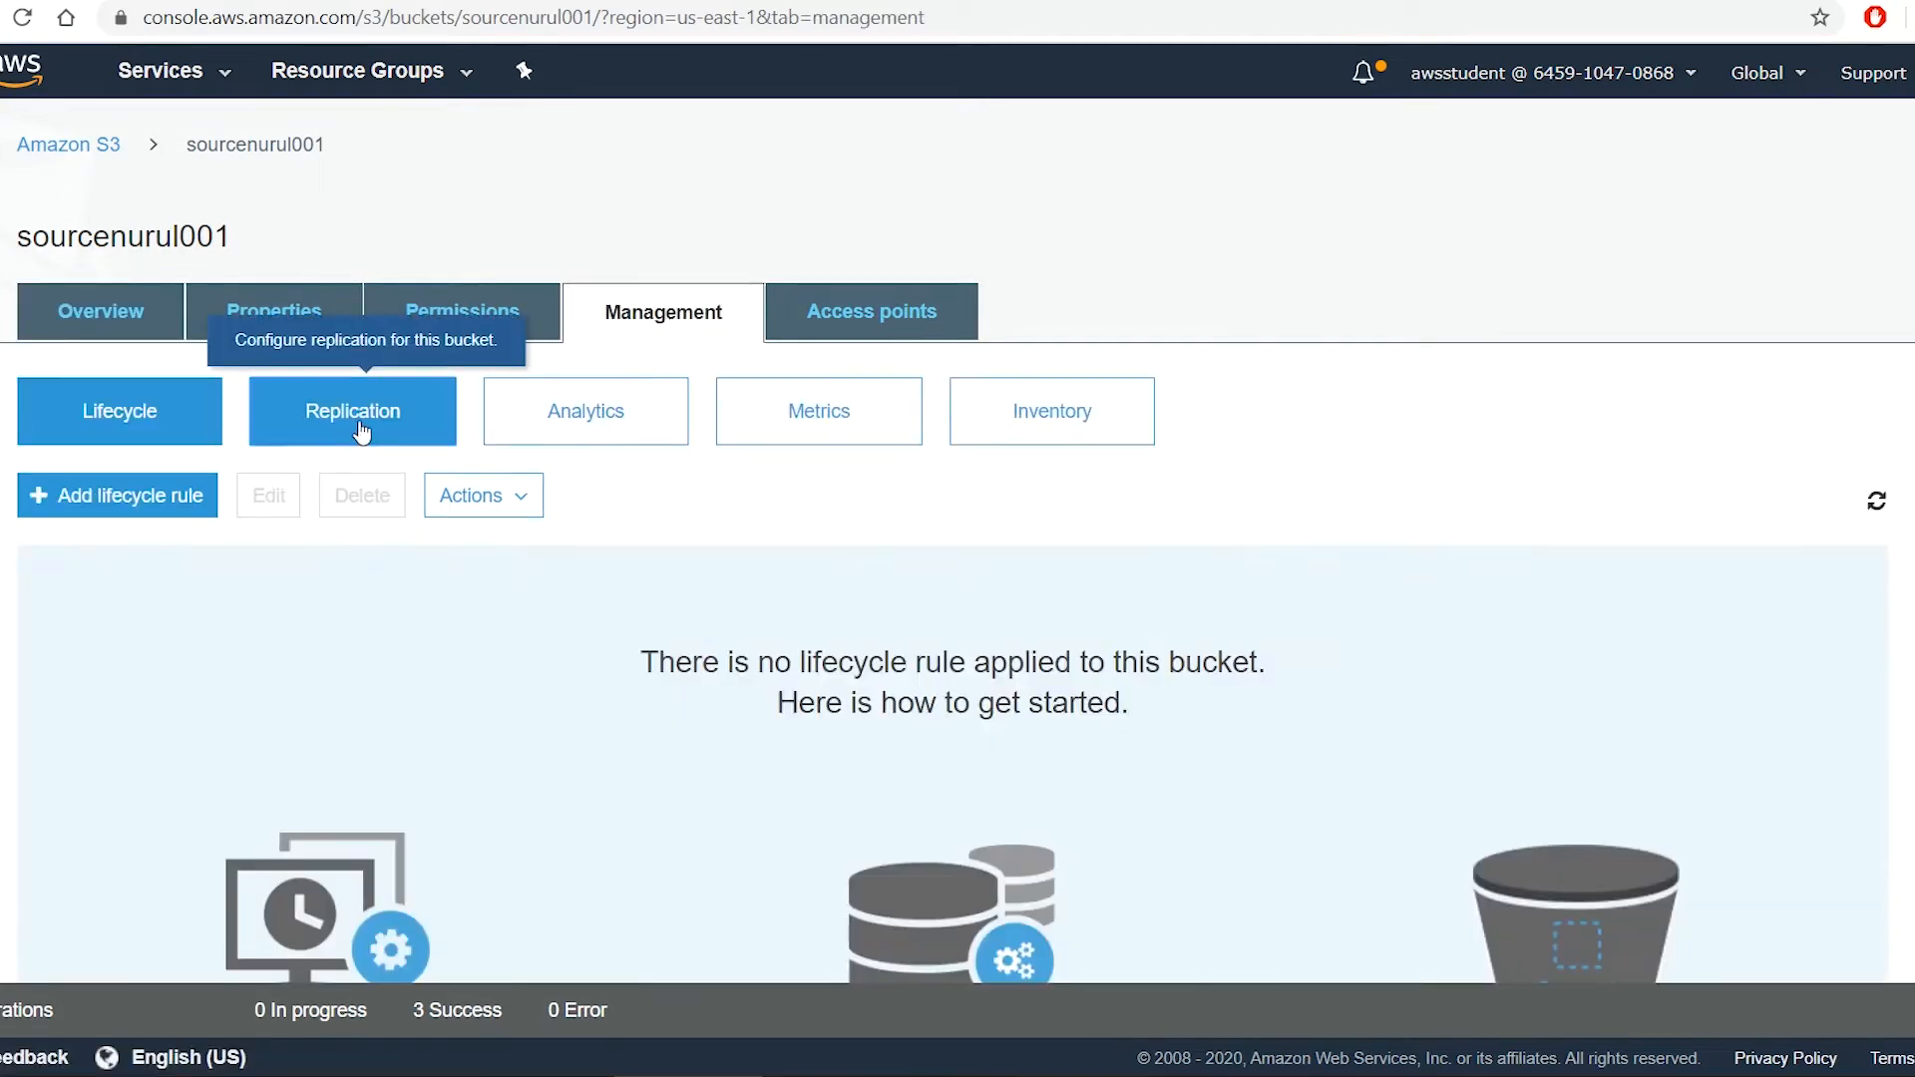
pyautogui.click(361, 431)
pyautogui.click(70, 488)
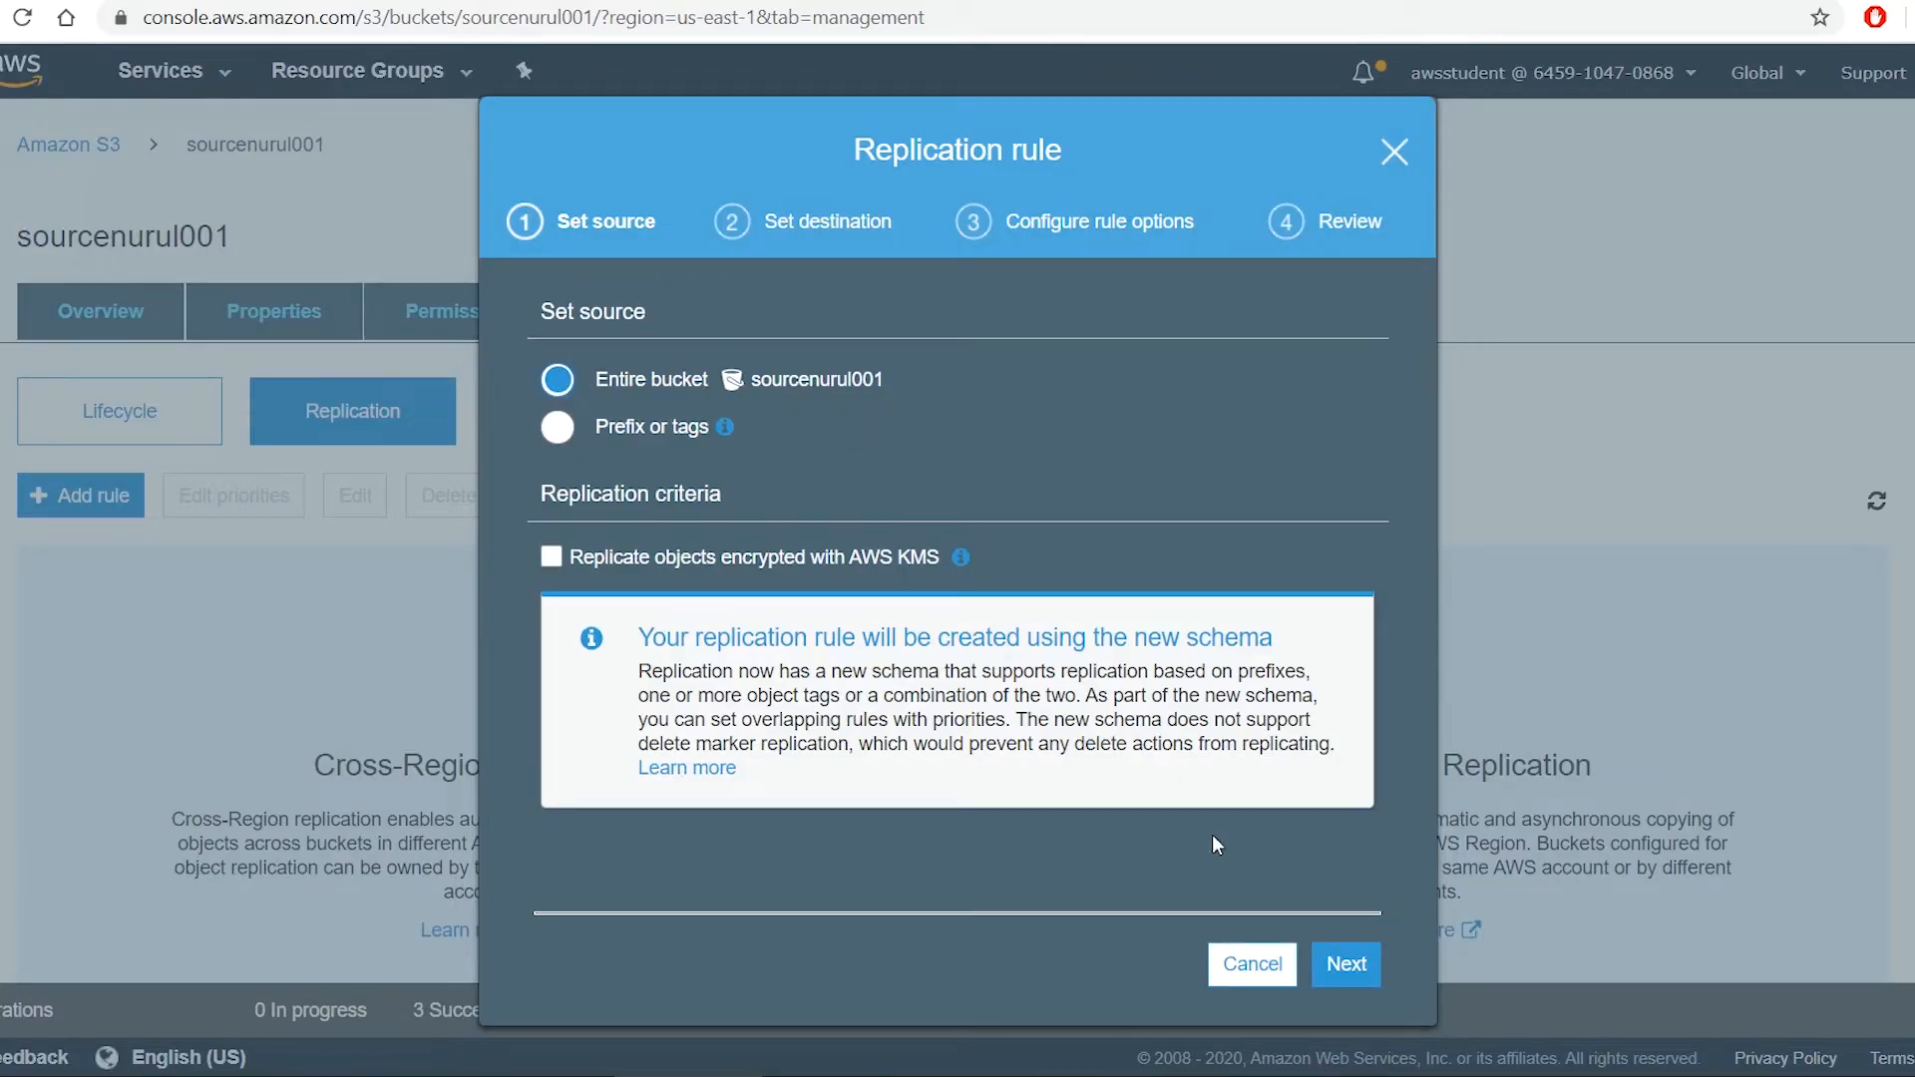
pyautogui.click(1345, 963)
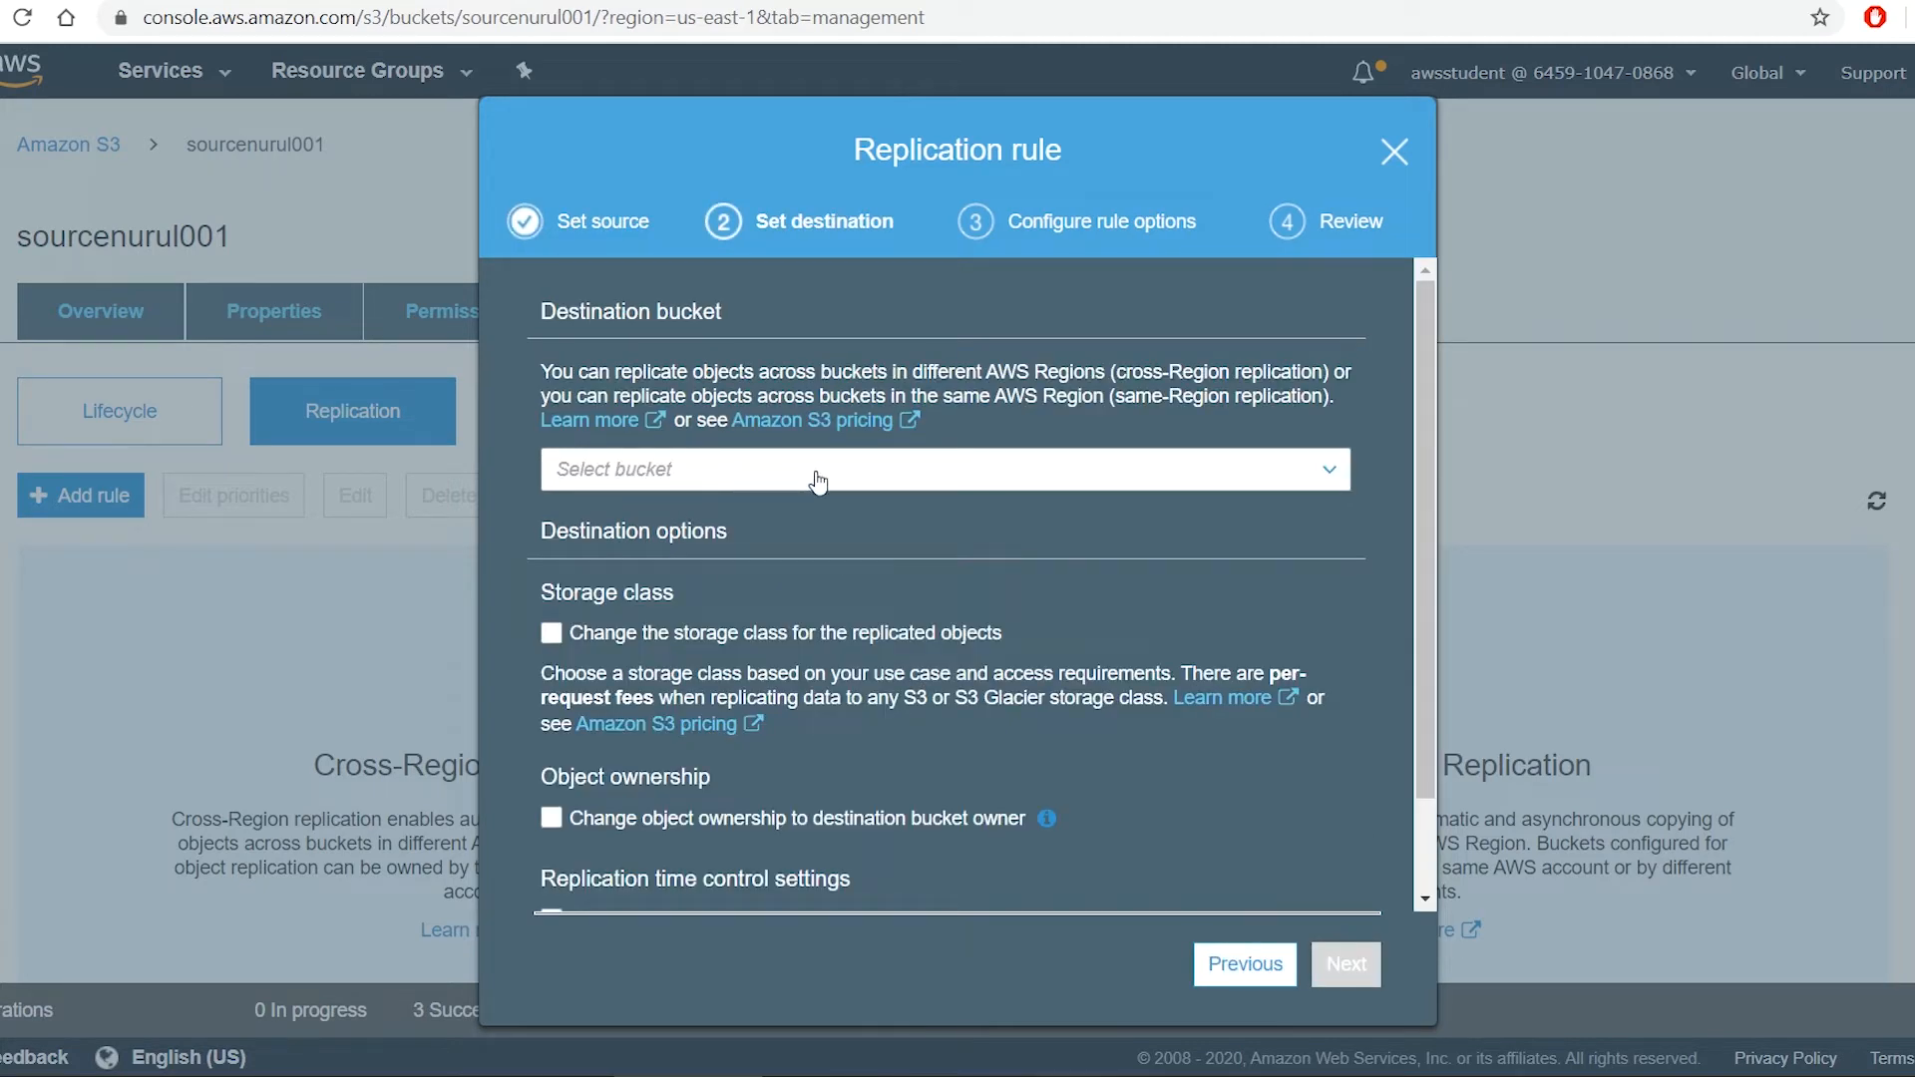
pyautogui.click(887, 477)
pyautogui.click(681, 798)
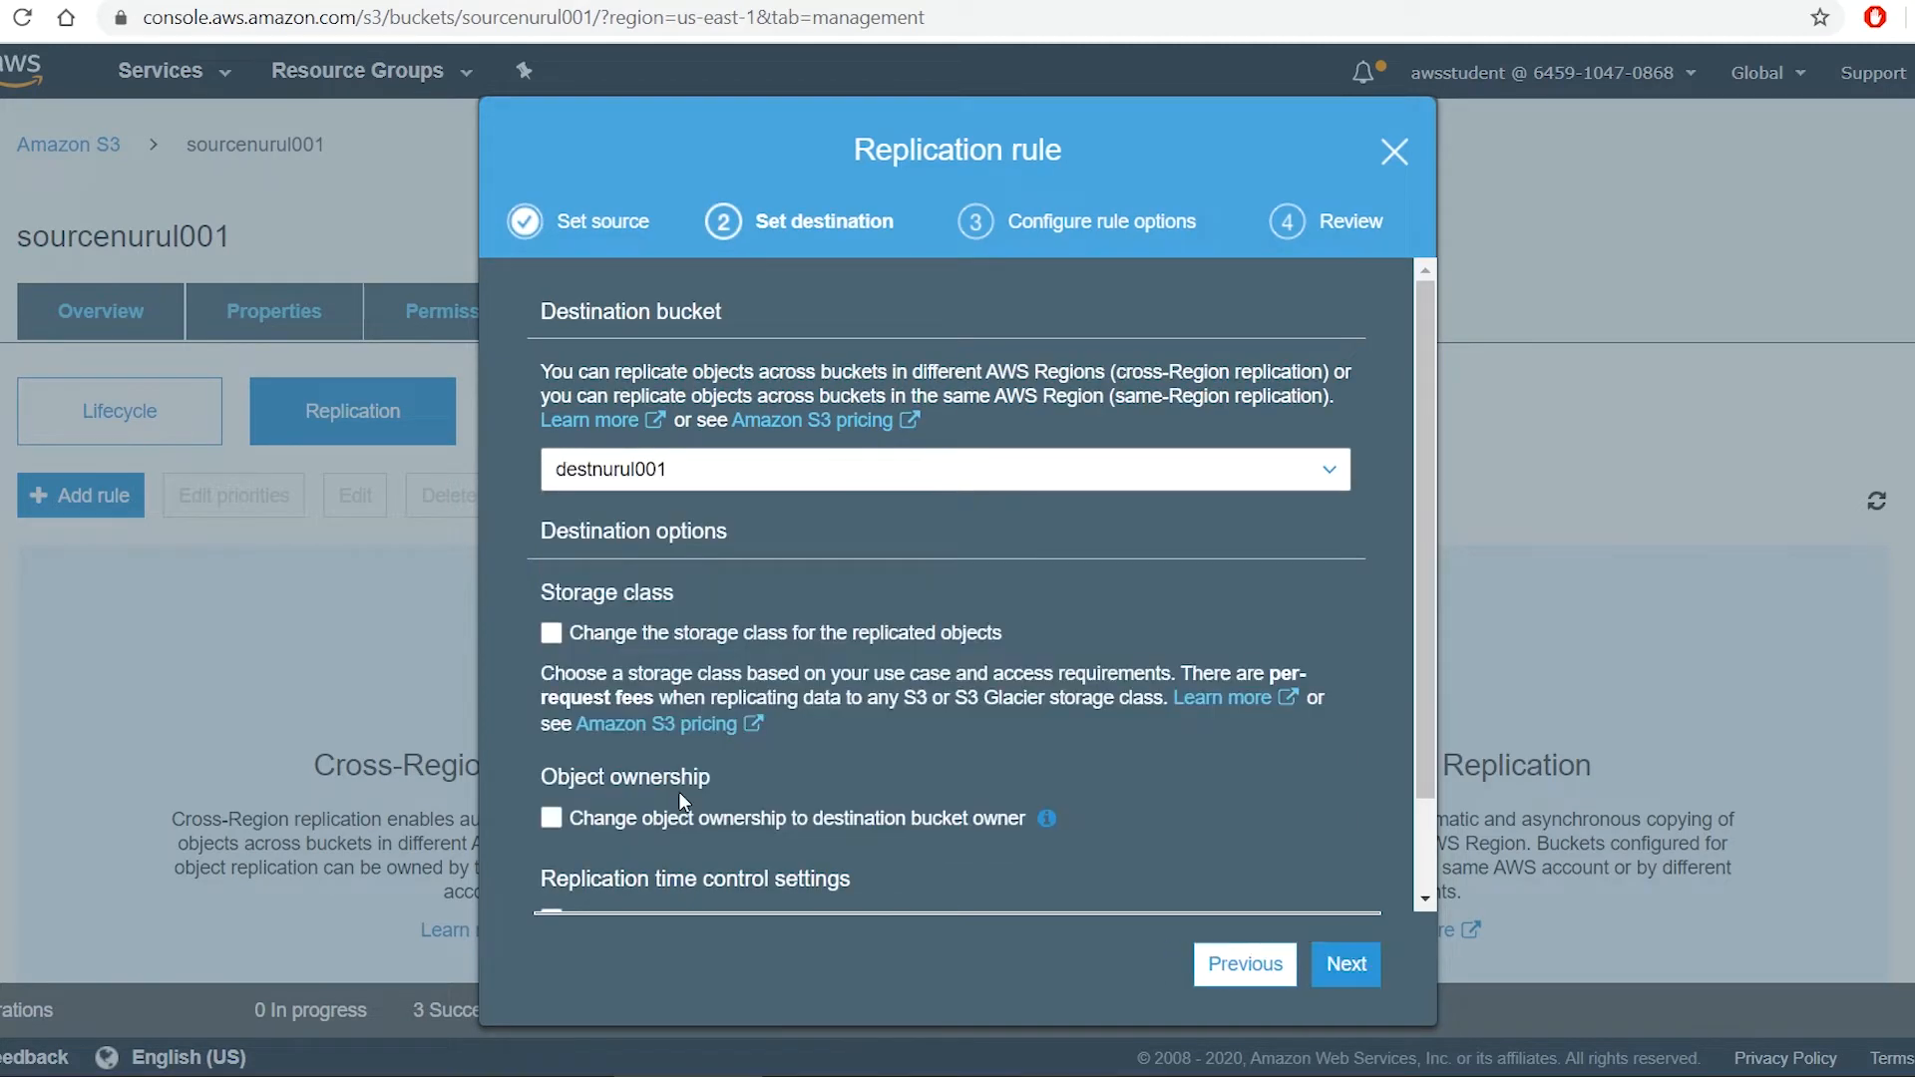
pyautogui.click(1341, 968)
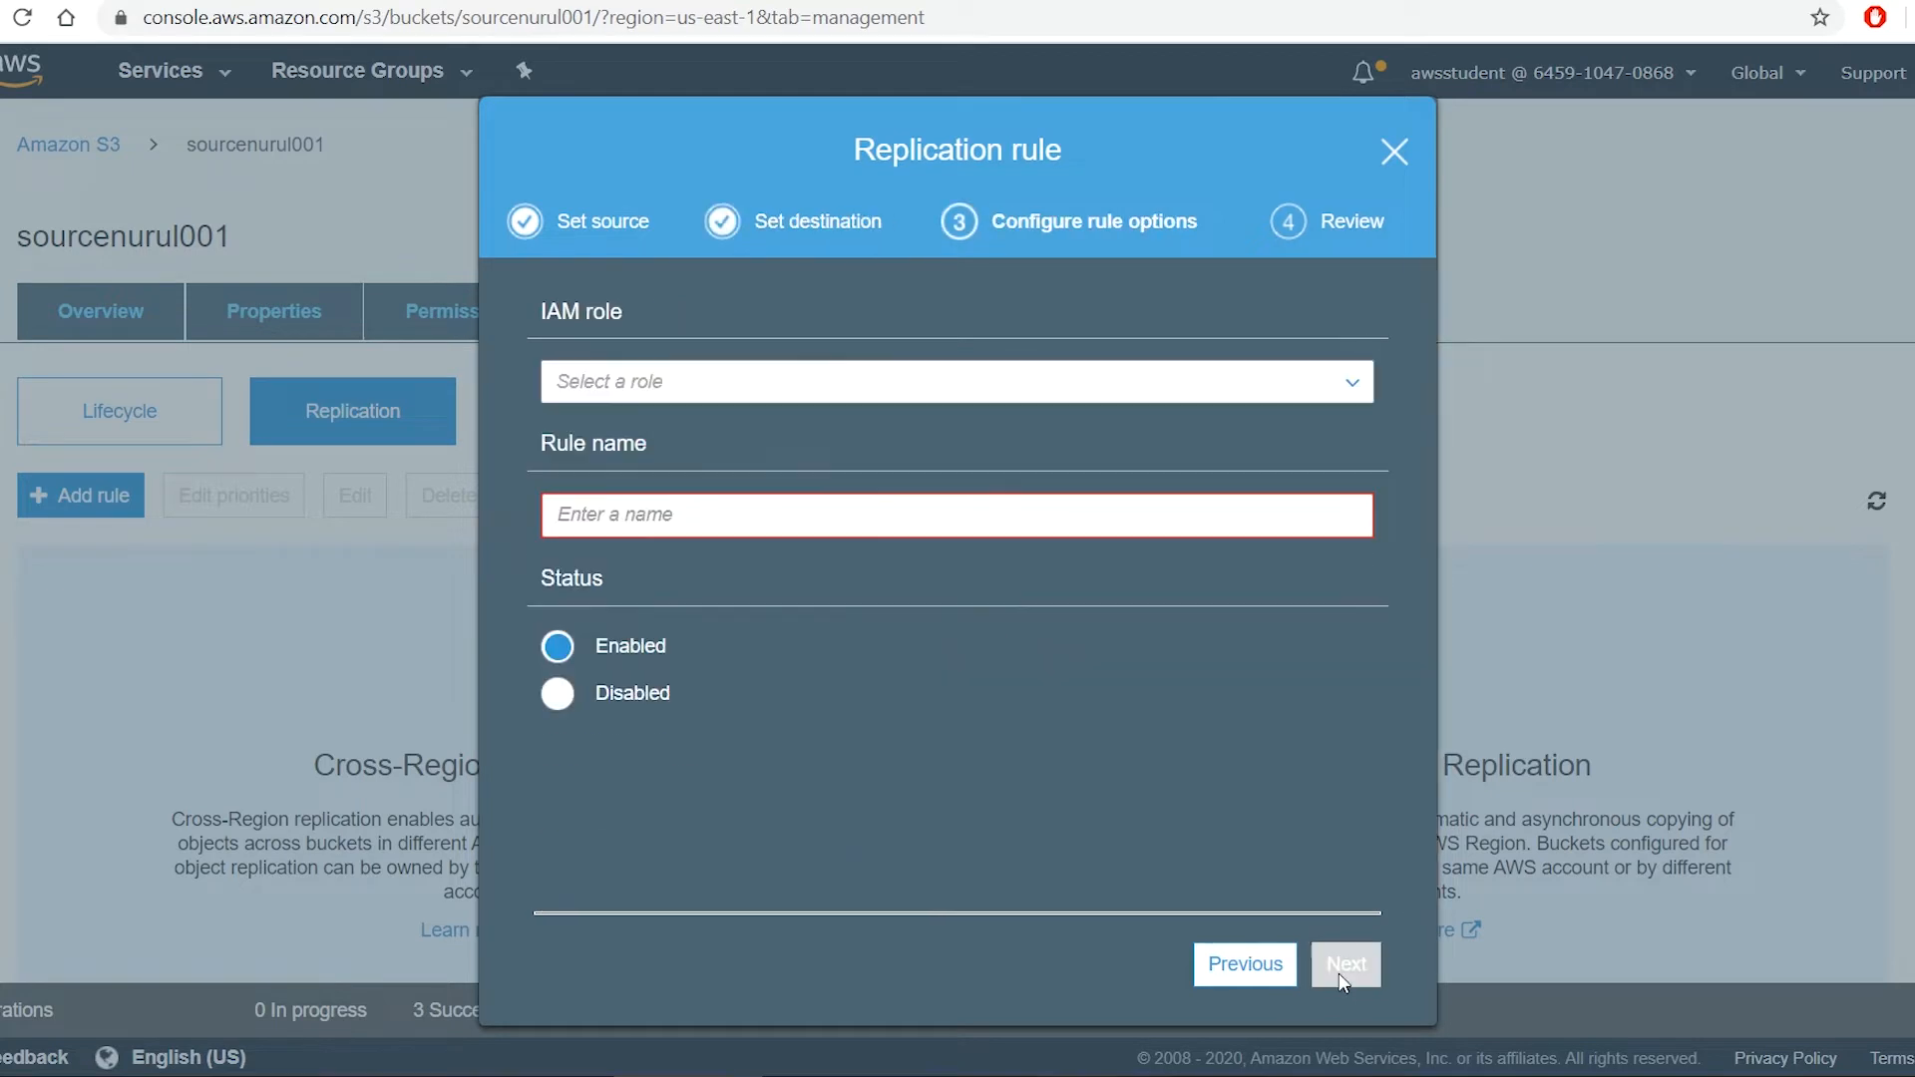
# Assign the IAM role S3-CRR-Role to the replication rule, name it entirebucket and save it as enabled
pyautogui.click(1345, 384)
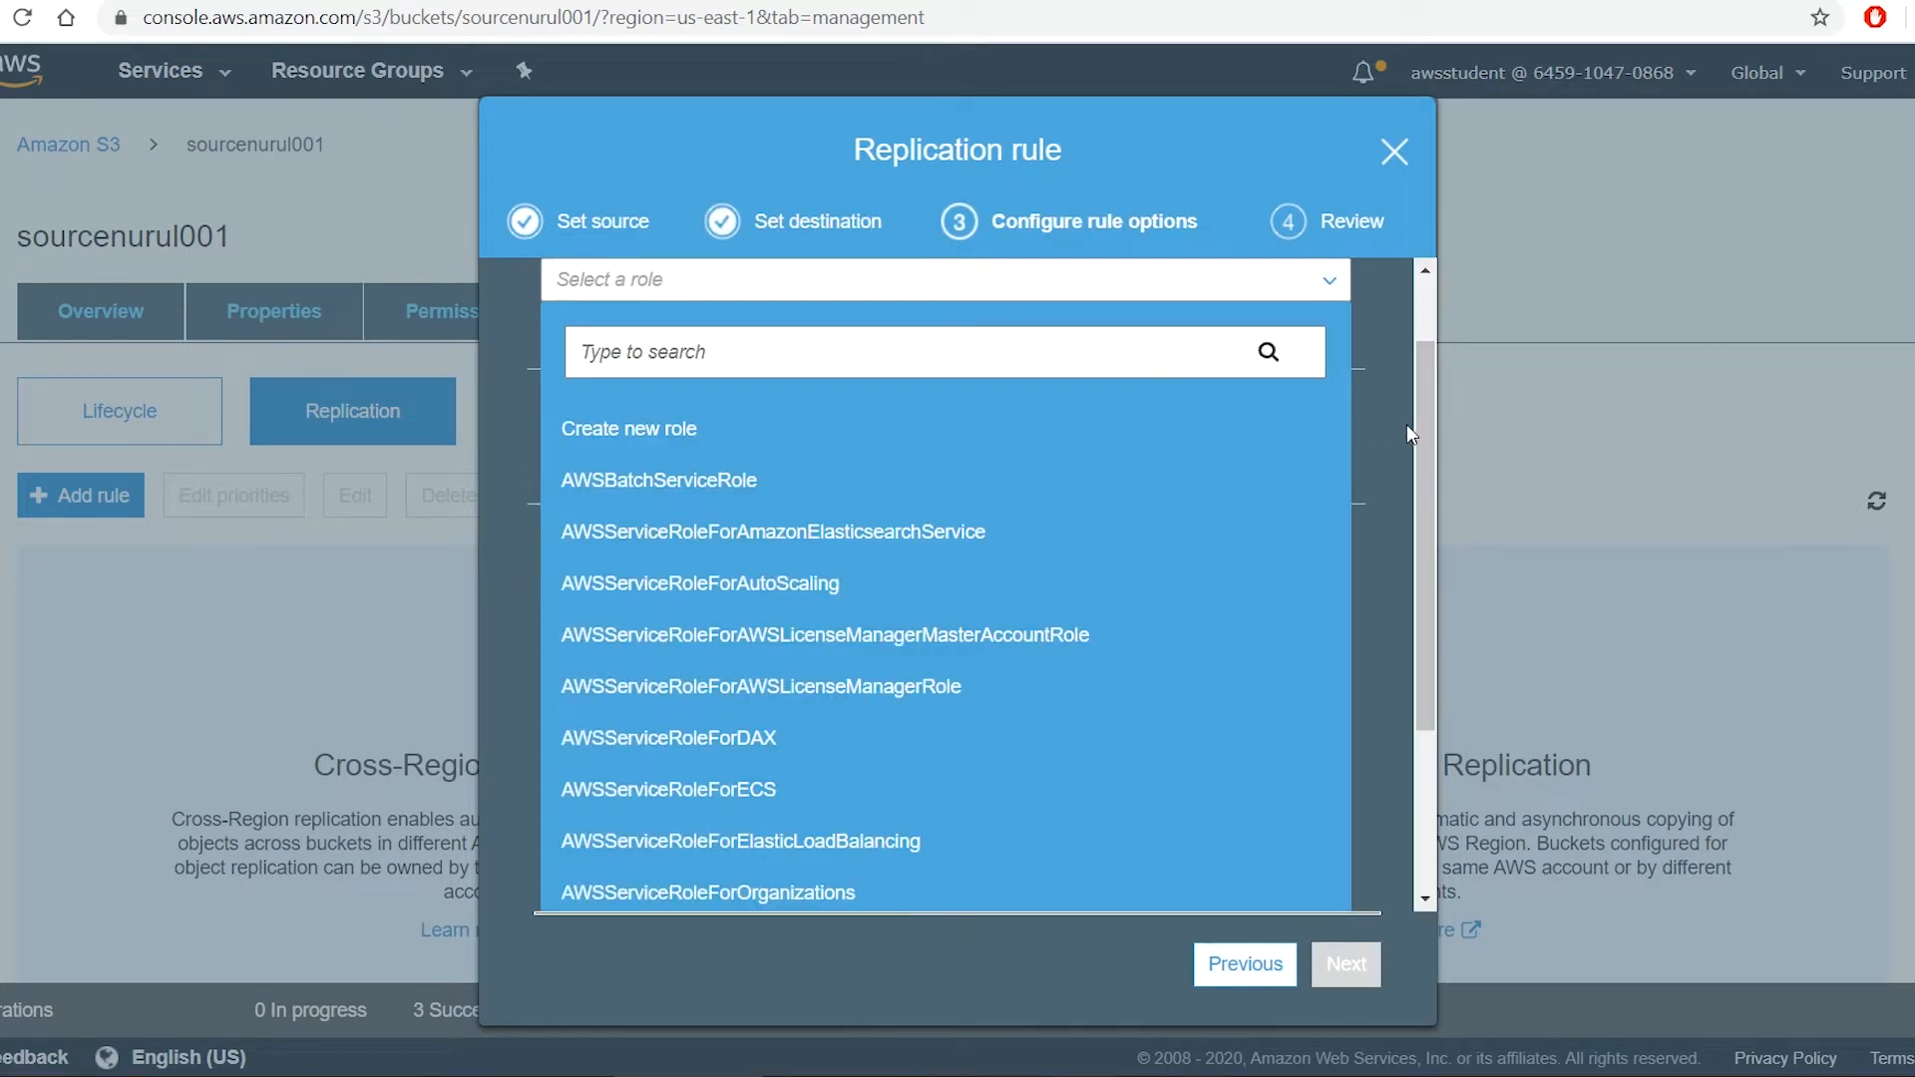
pyautogui.moveTo(1409, 434); pyautogui.dragTo(1421, 638)
pyautogui.click(652, 883)
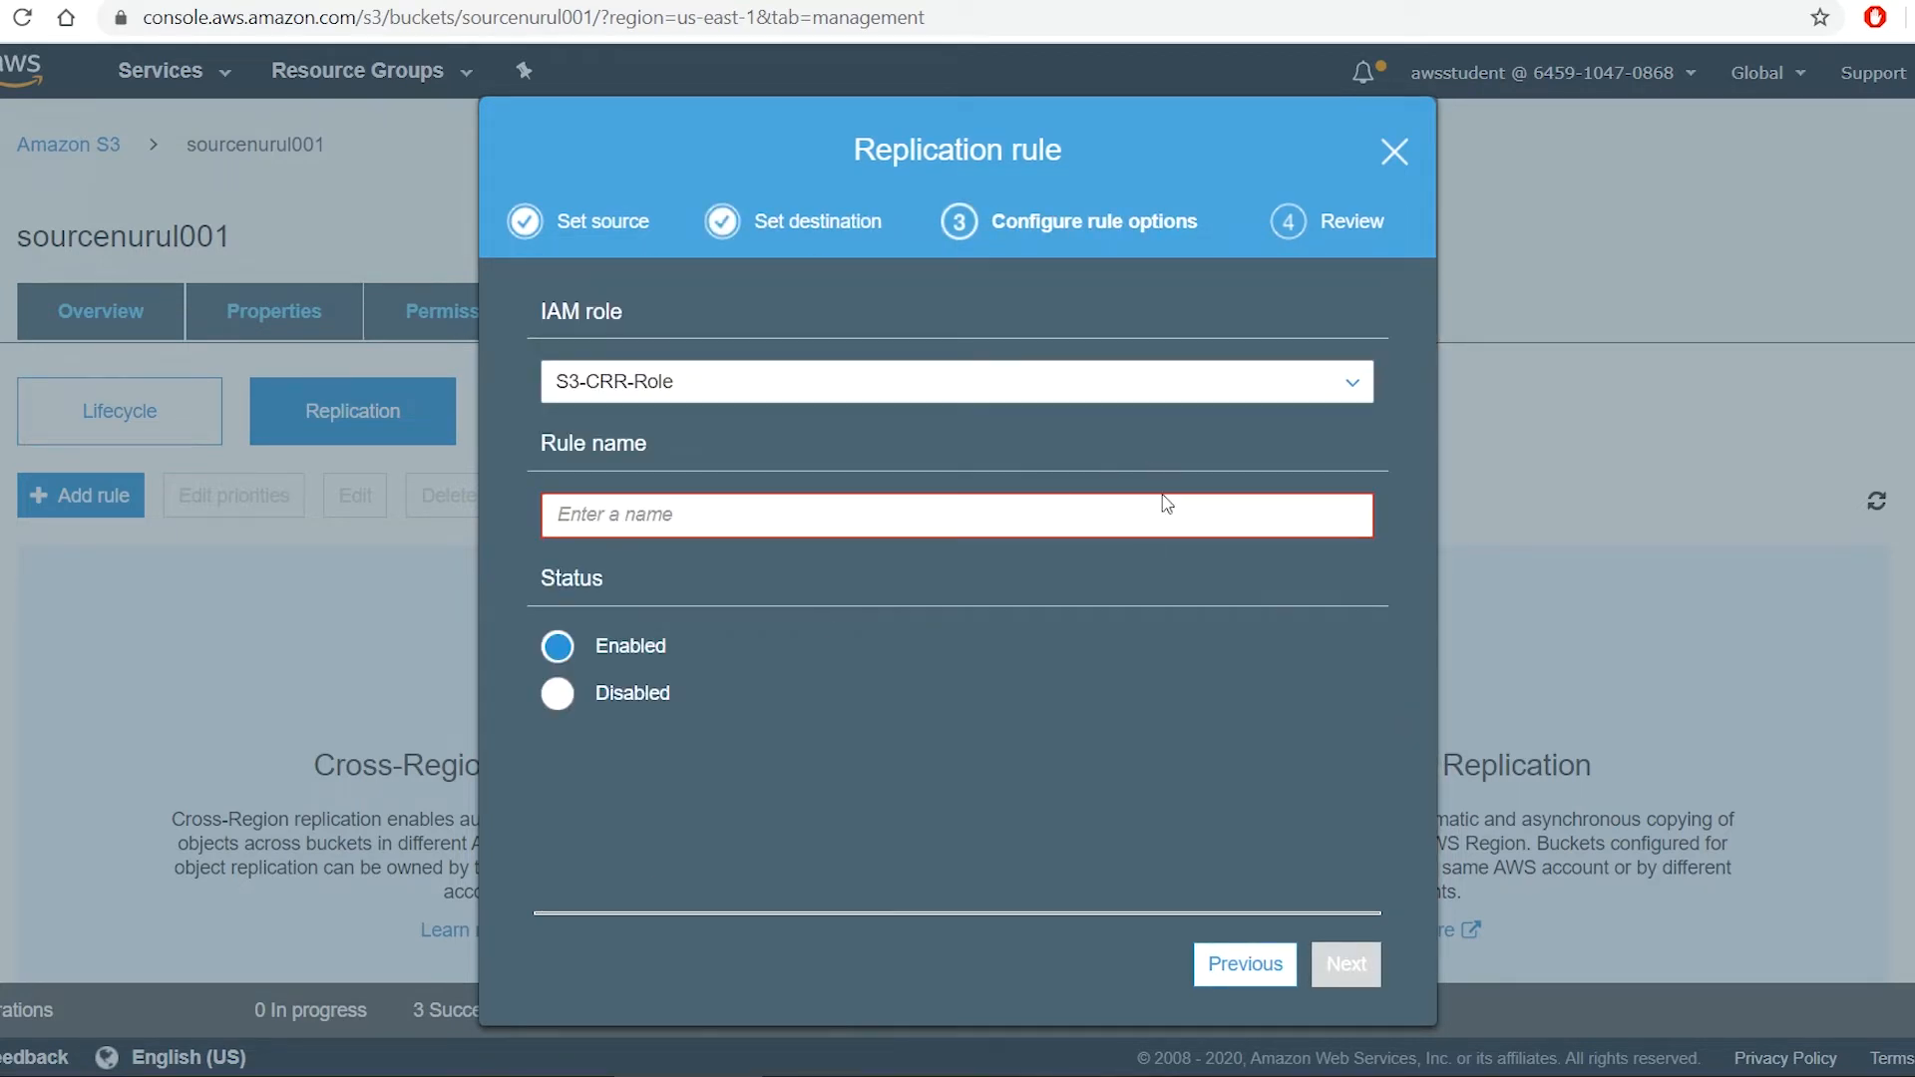
pyautogui.click(1184, 521)
pyautogui.write('entirebucket')
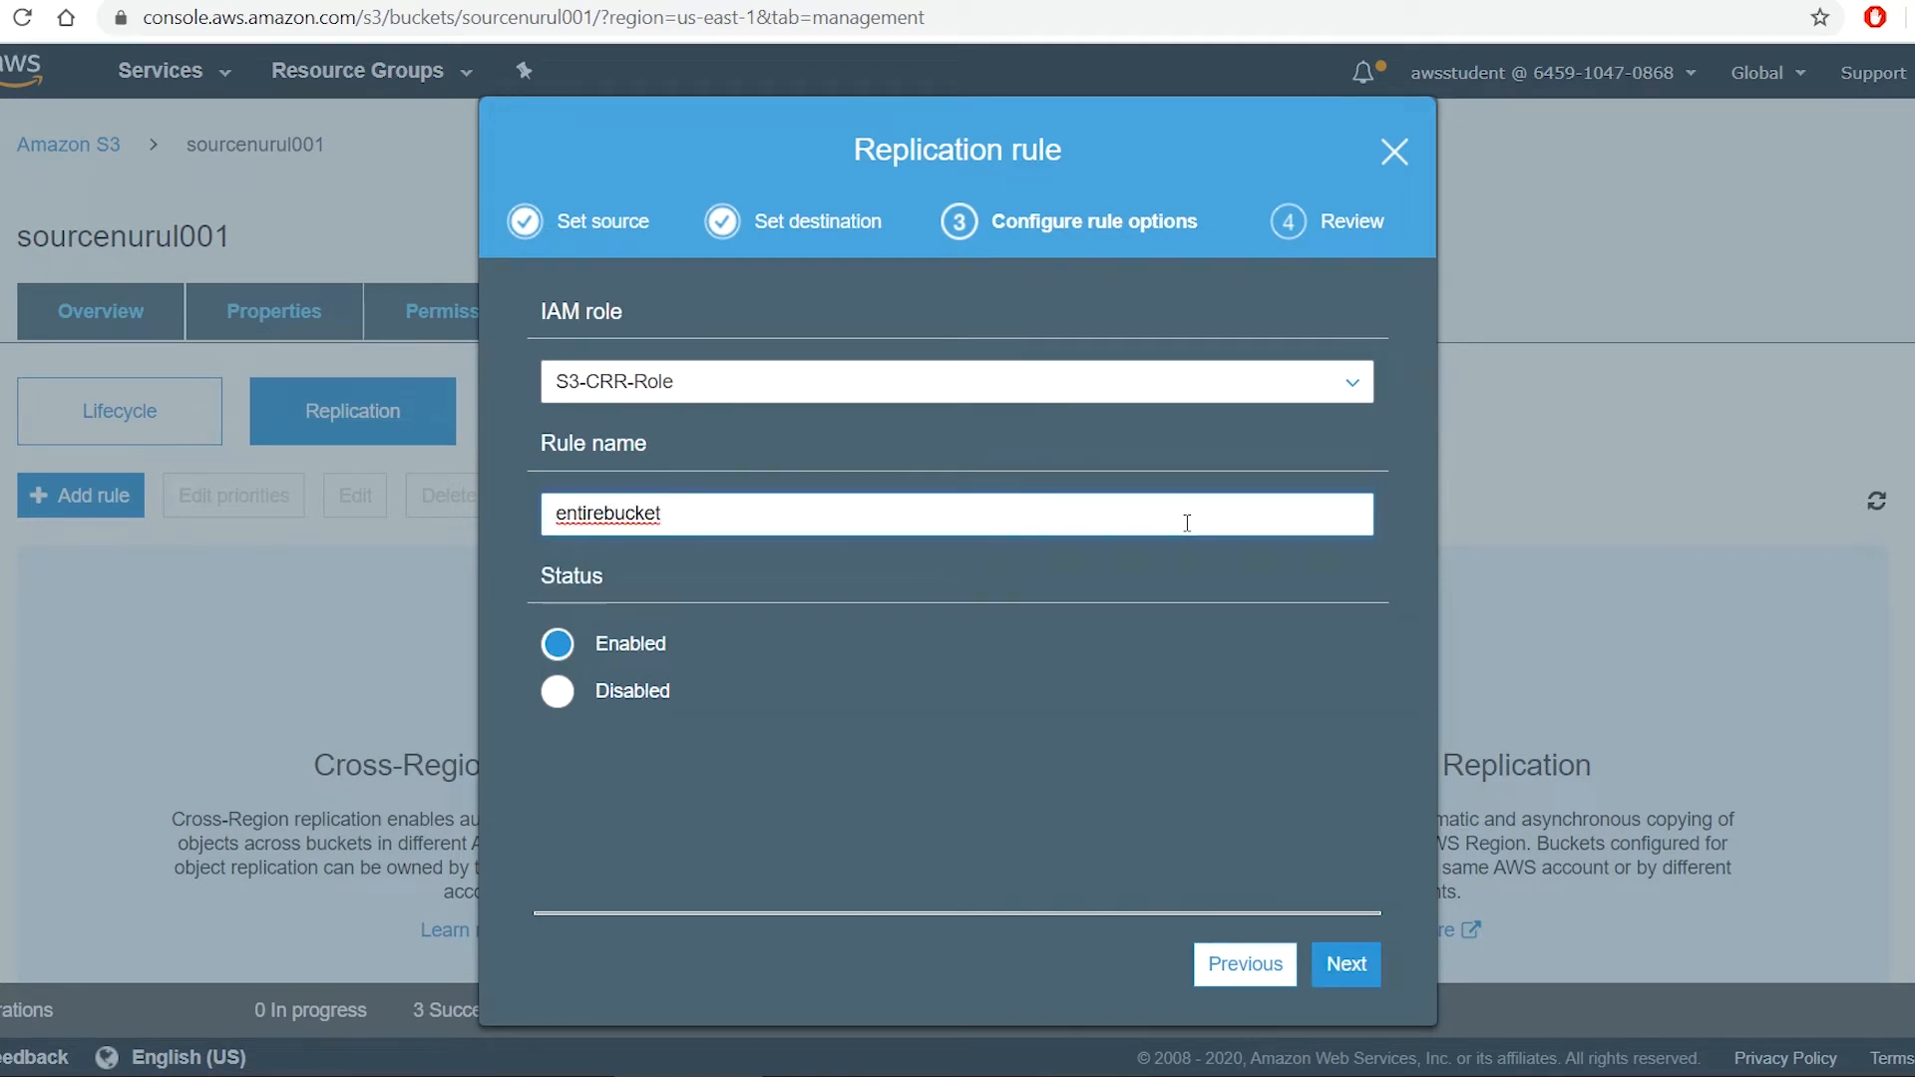
pyautogui.click(1354, 978)
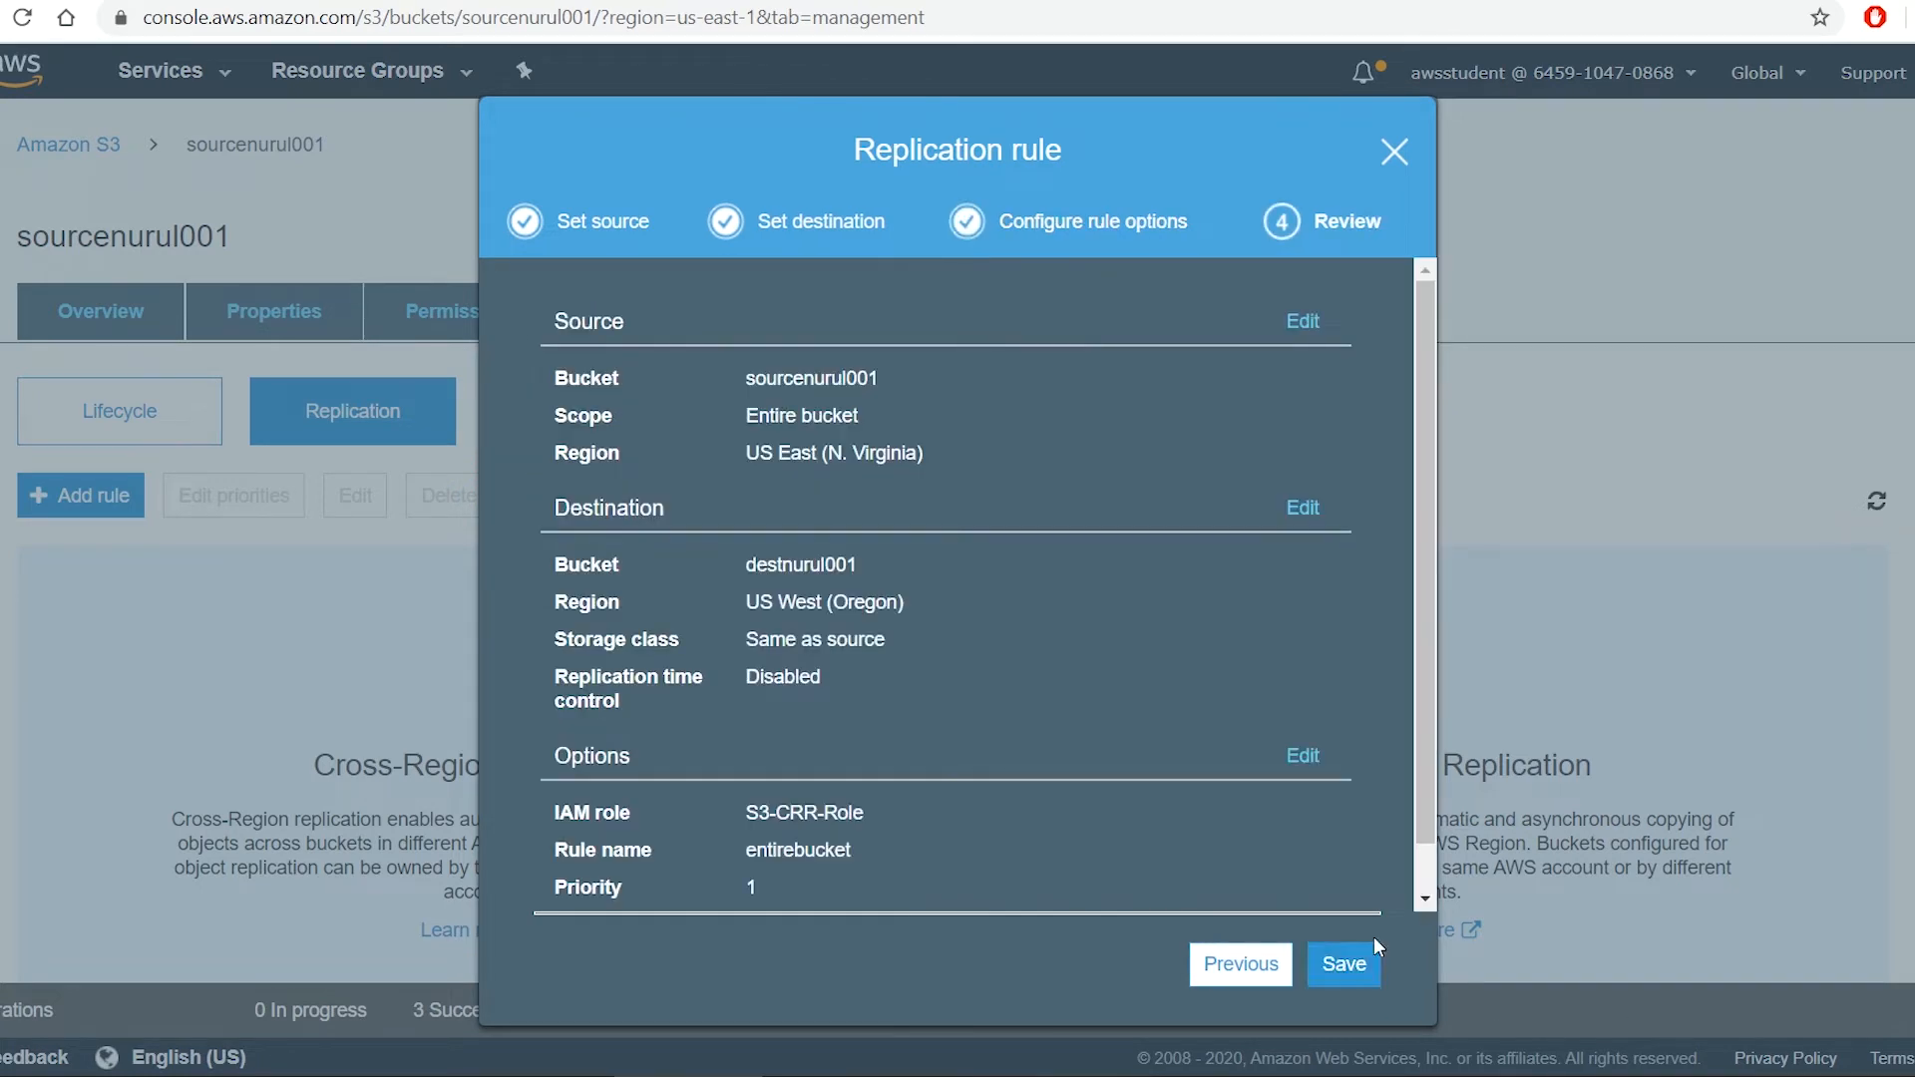
pyautogui.click(1346, 971)
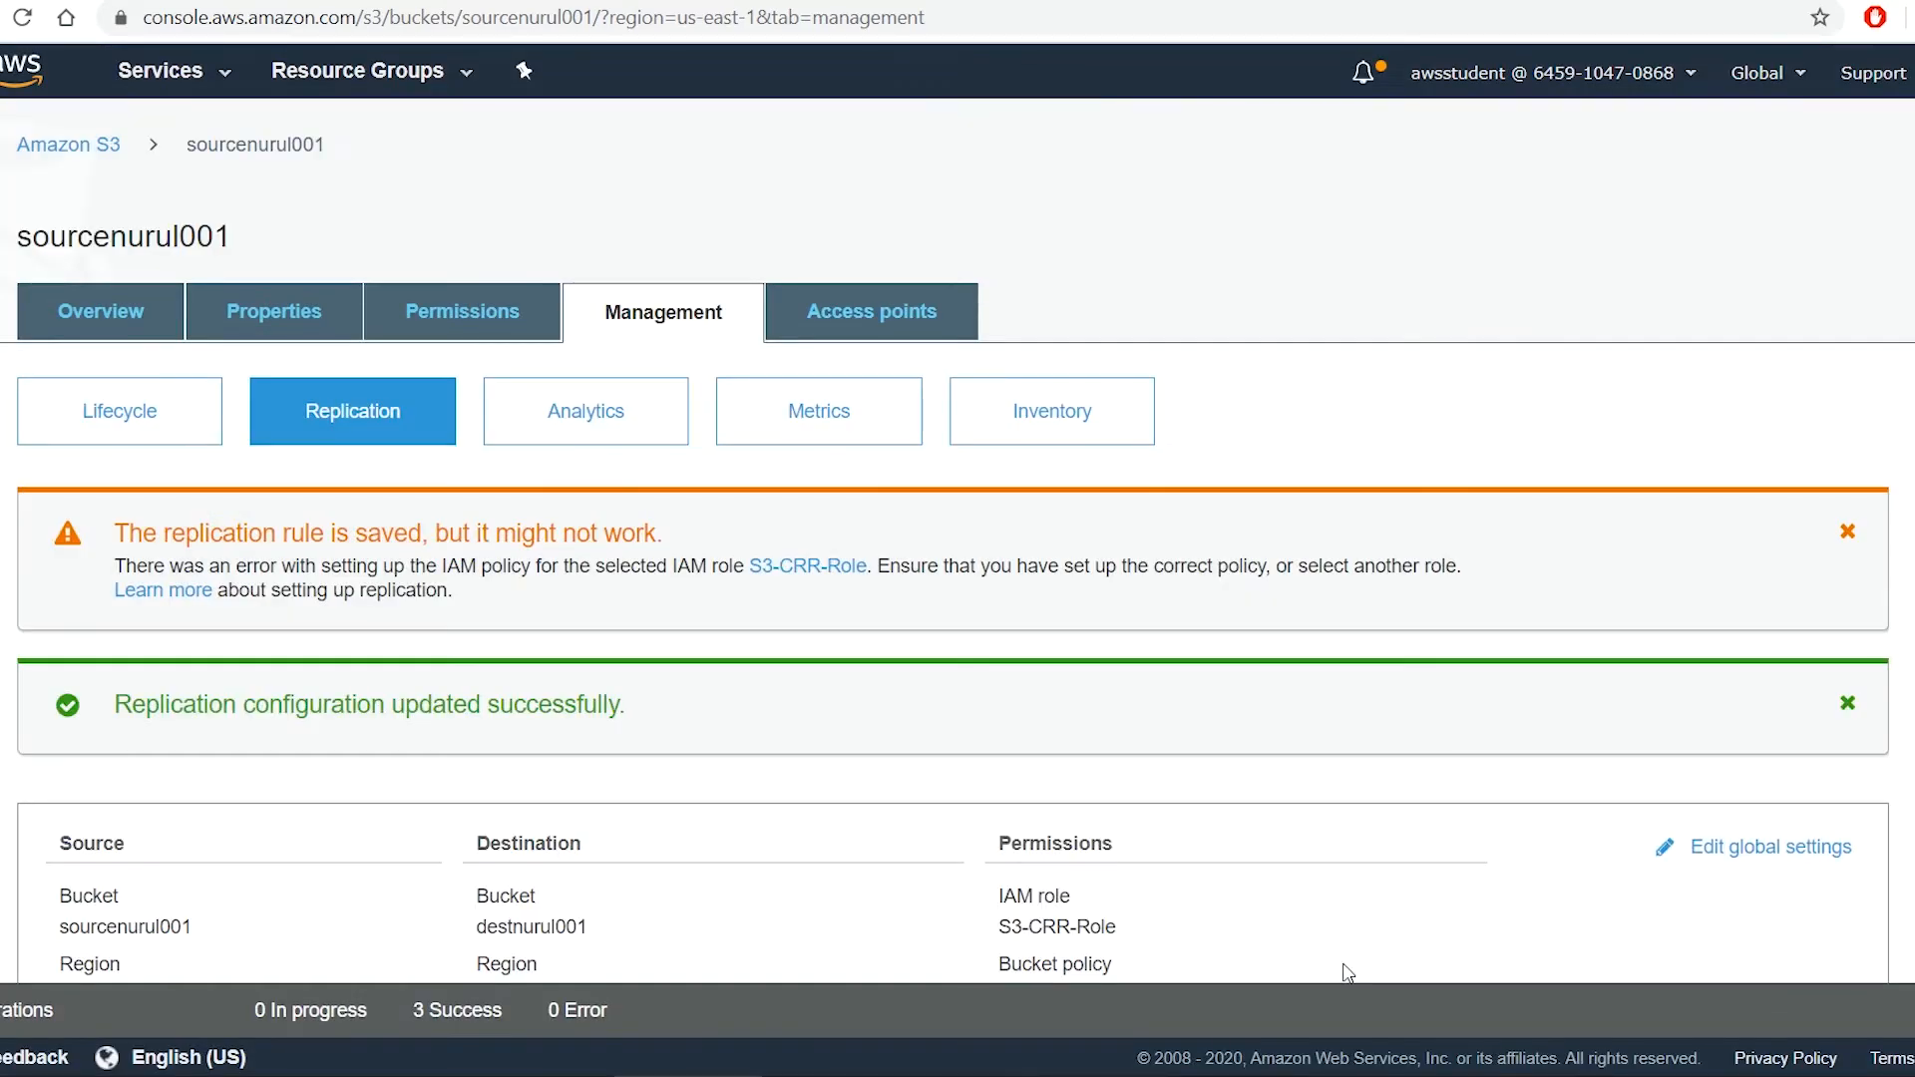
# Check the objects in destnurul001 after saving the rule and reopen the sourcenurul001 bucket
pyautogui.click(68, 145)
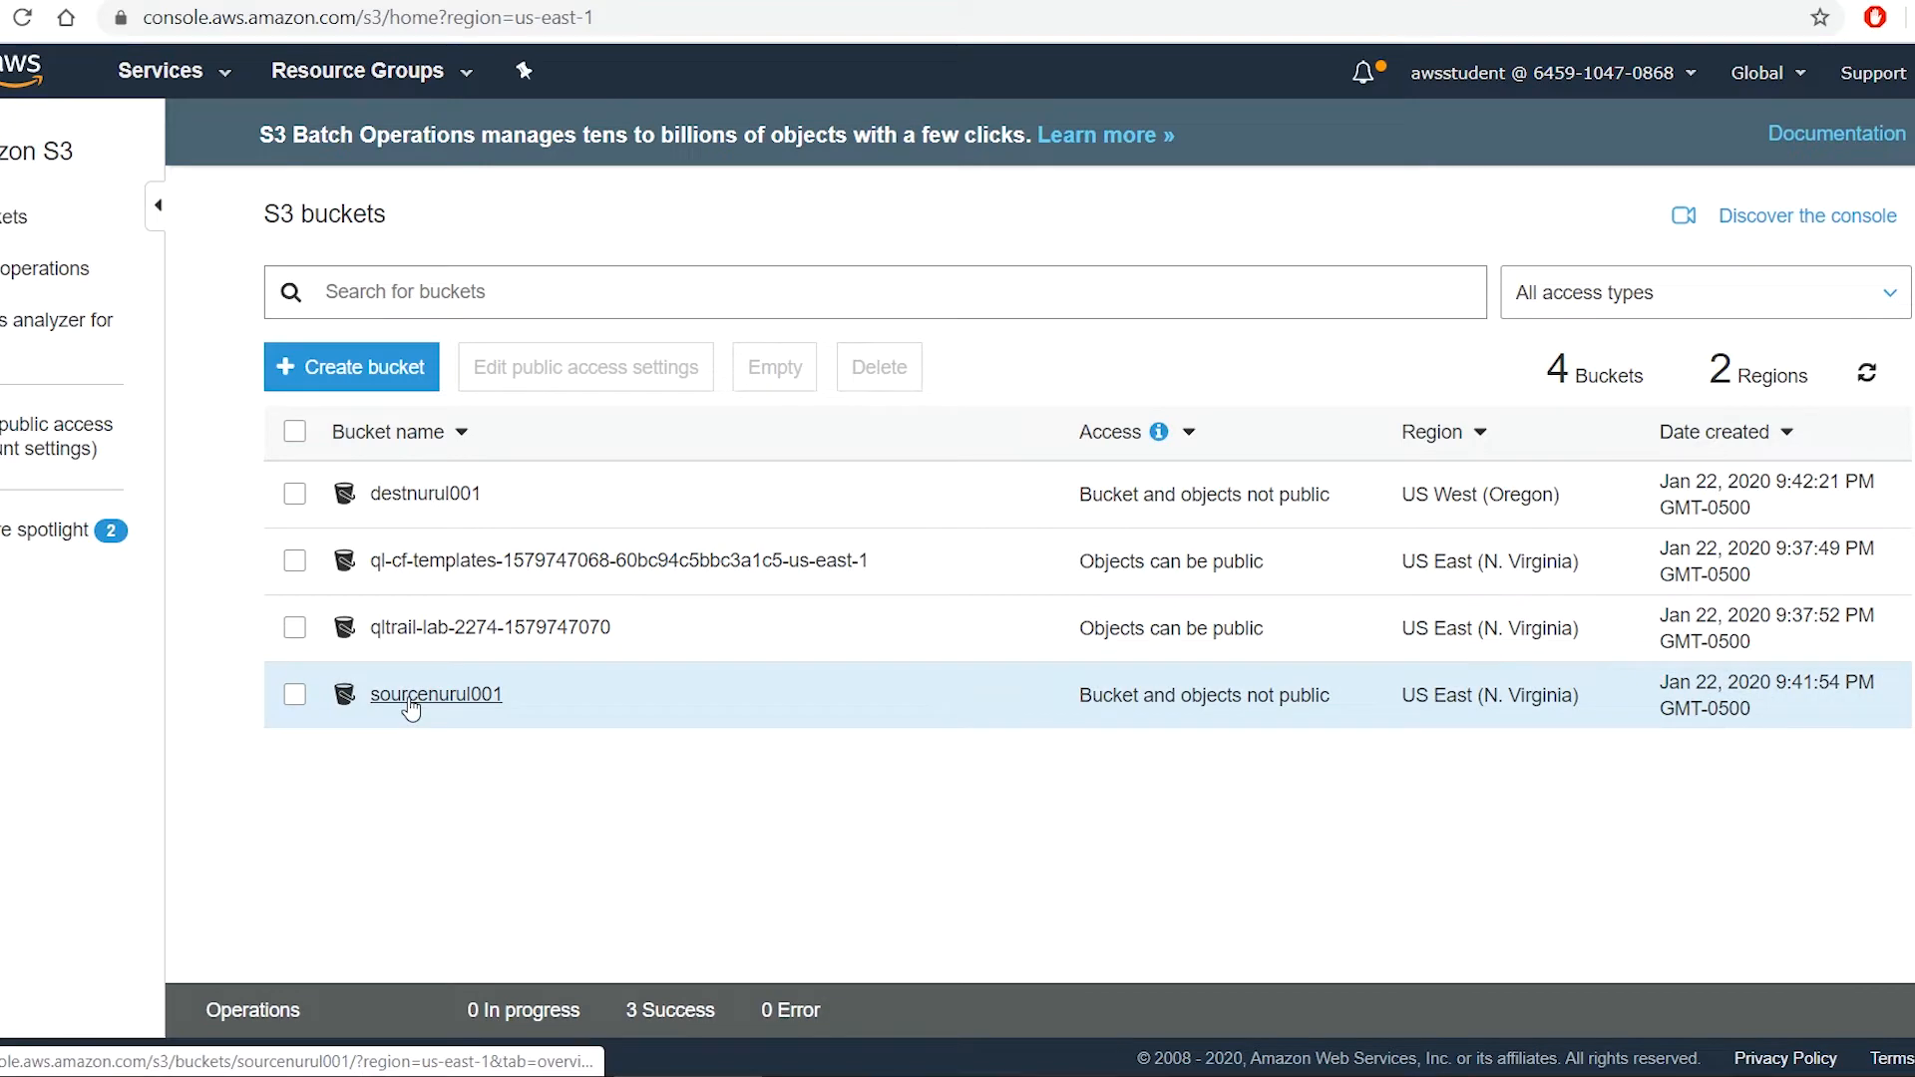
pyautogui.click(419, 495)
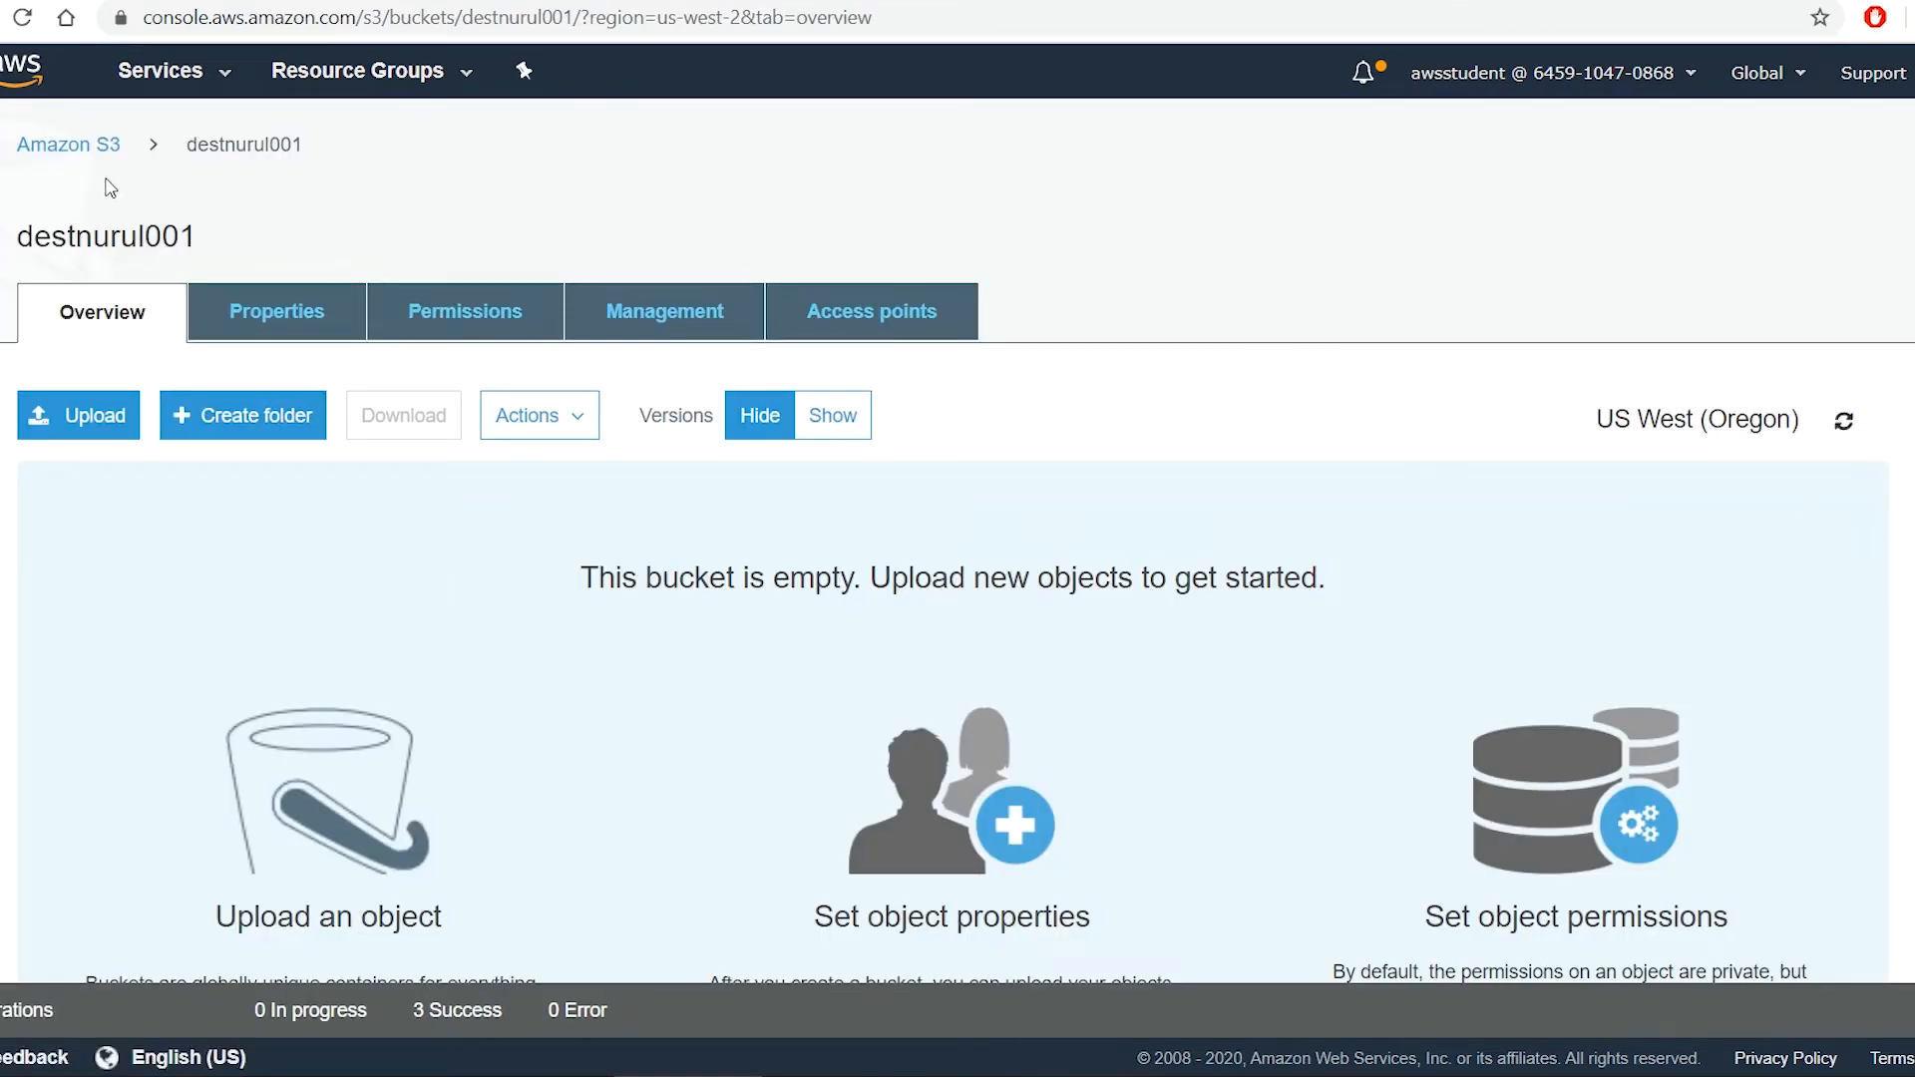
pyautogui.click(57, 147)
pyautogui.click(369, 805)
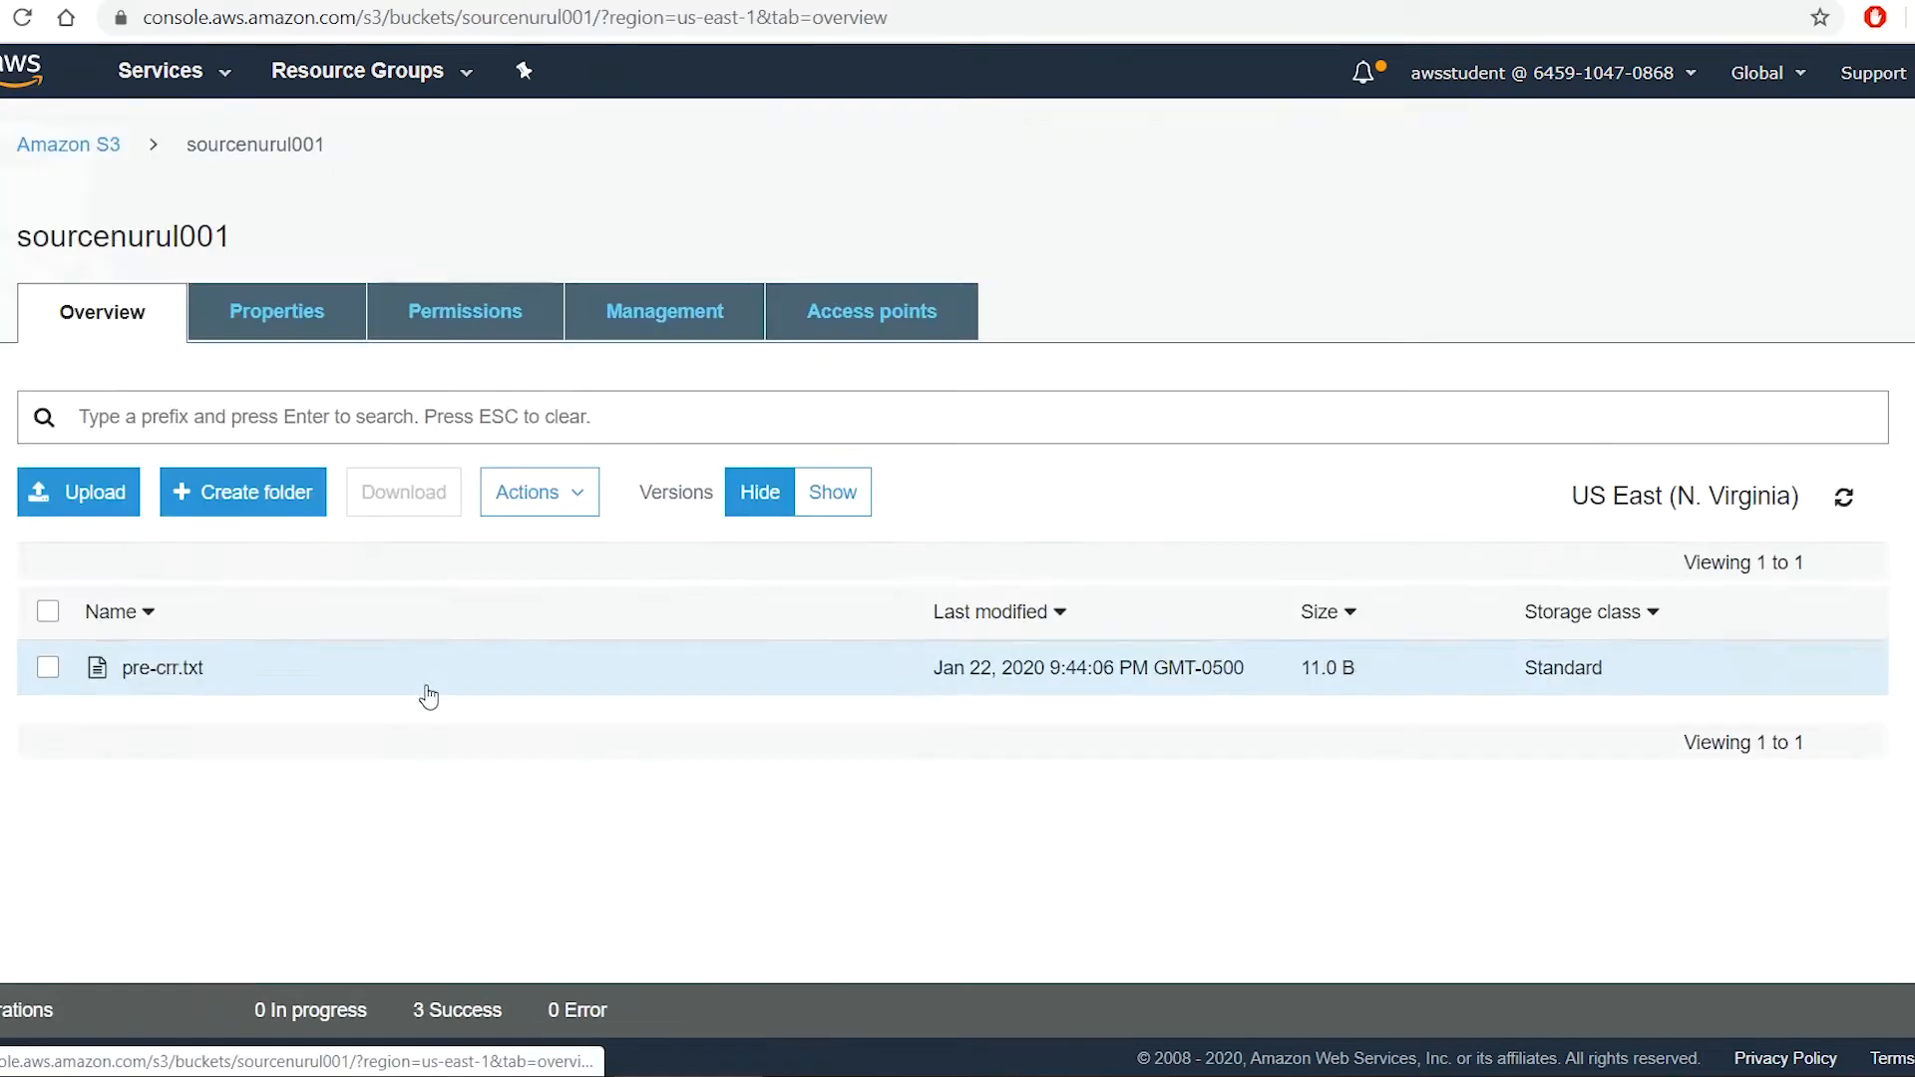
# Upload crr lab.txt from the temp AWS folder to the root of sourcenurul001
pyautogui.click(75, 495)
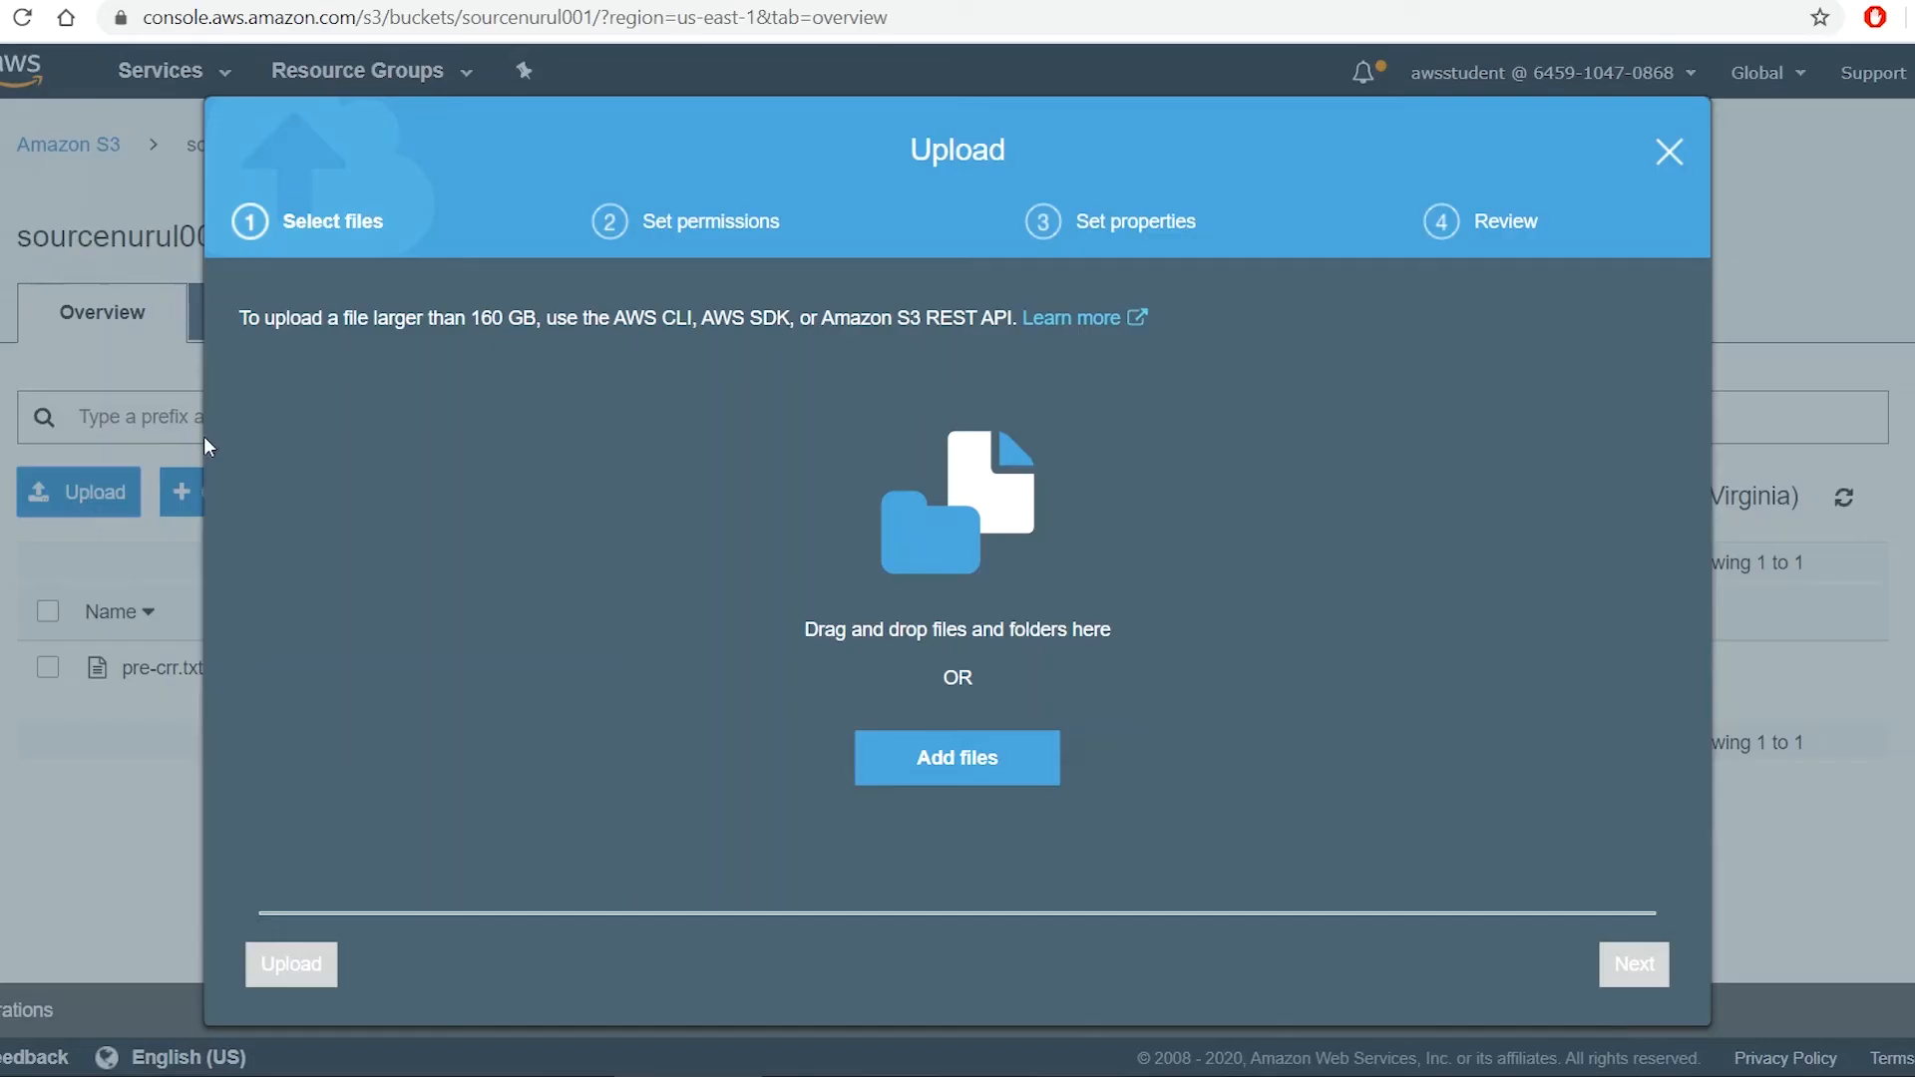
pyautogui.click(979, 750)
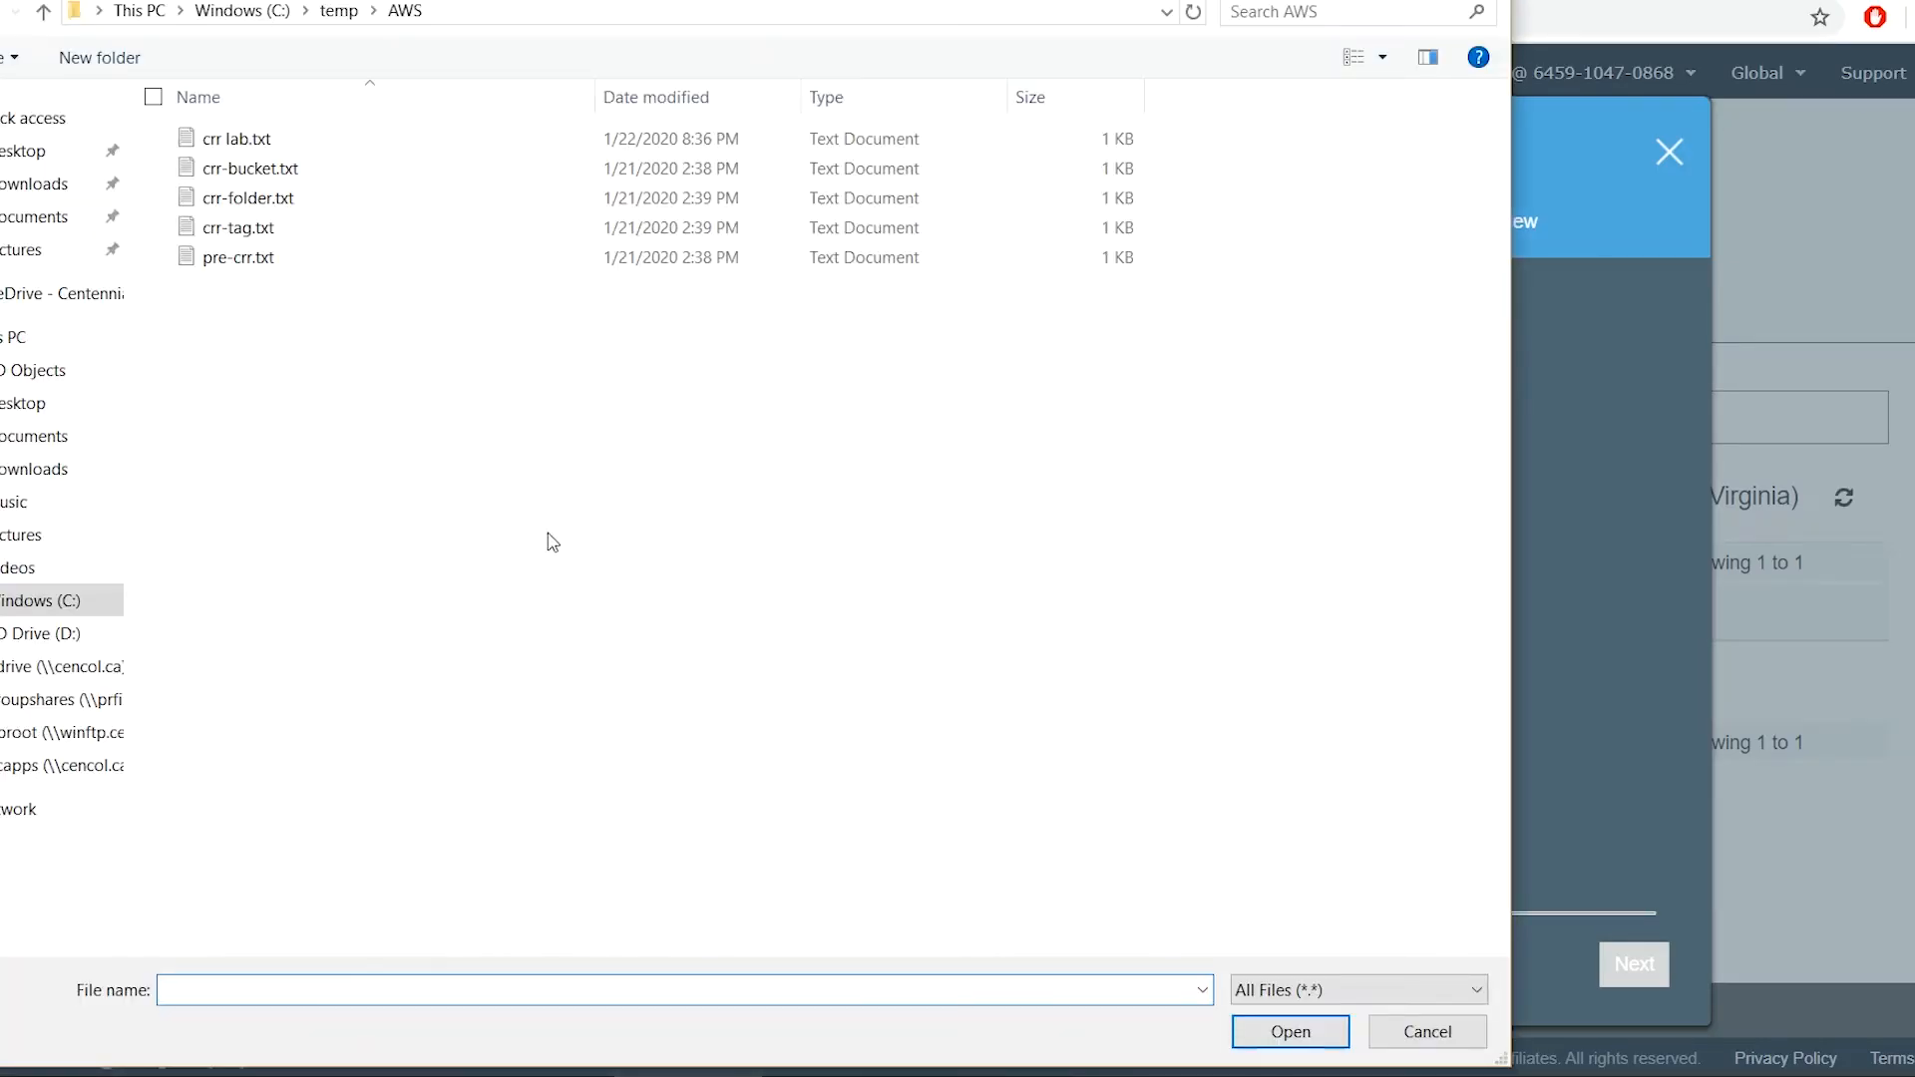
pyautogui.click(221, 142)
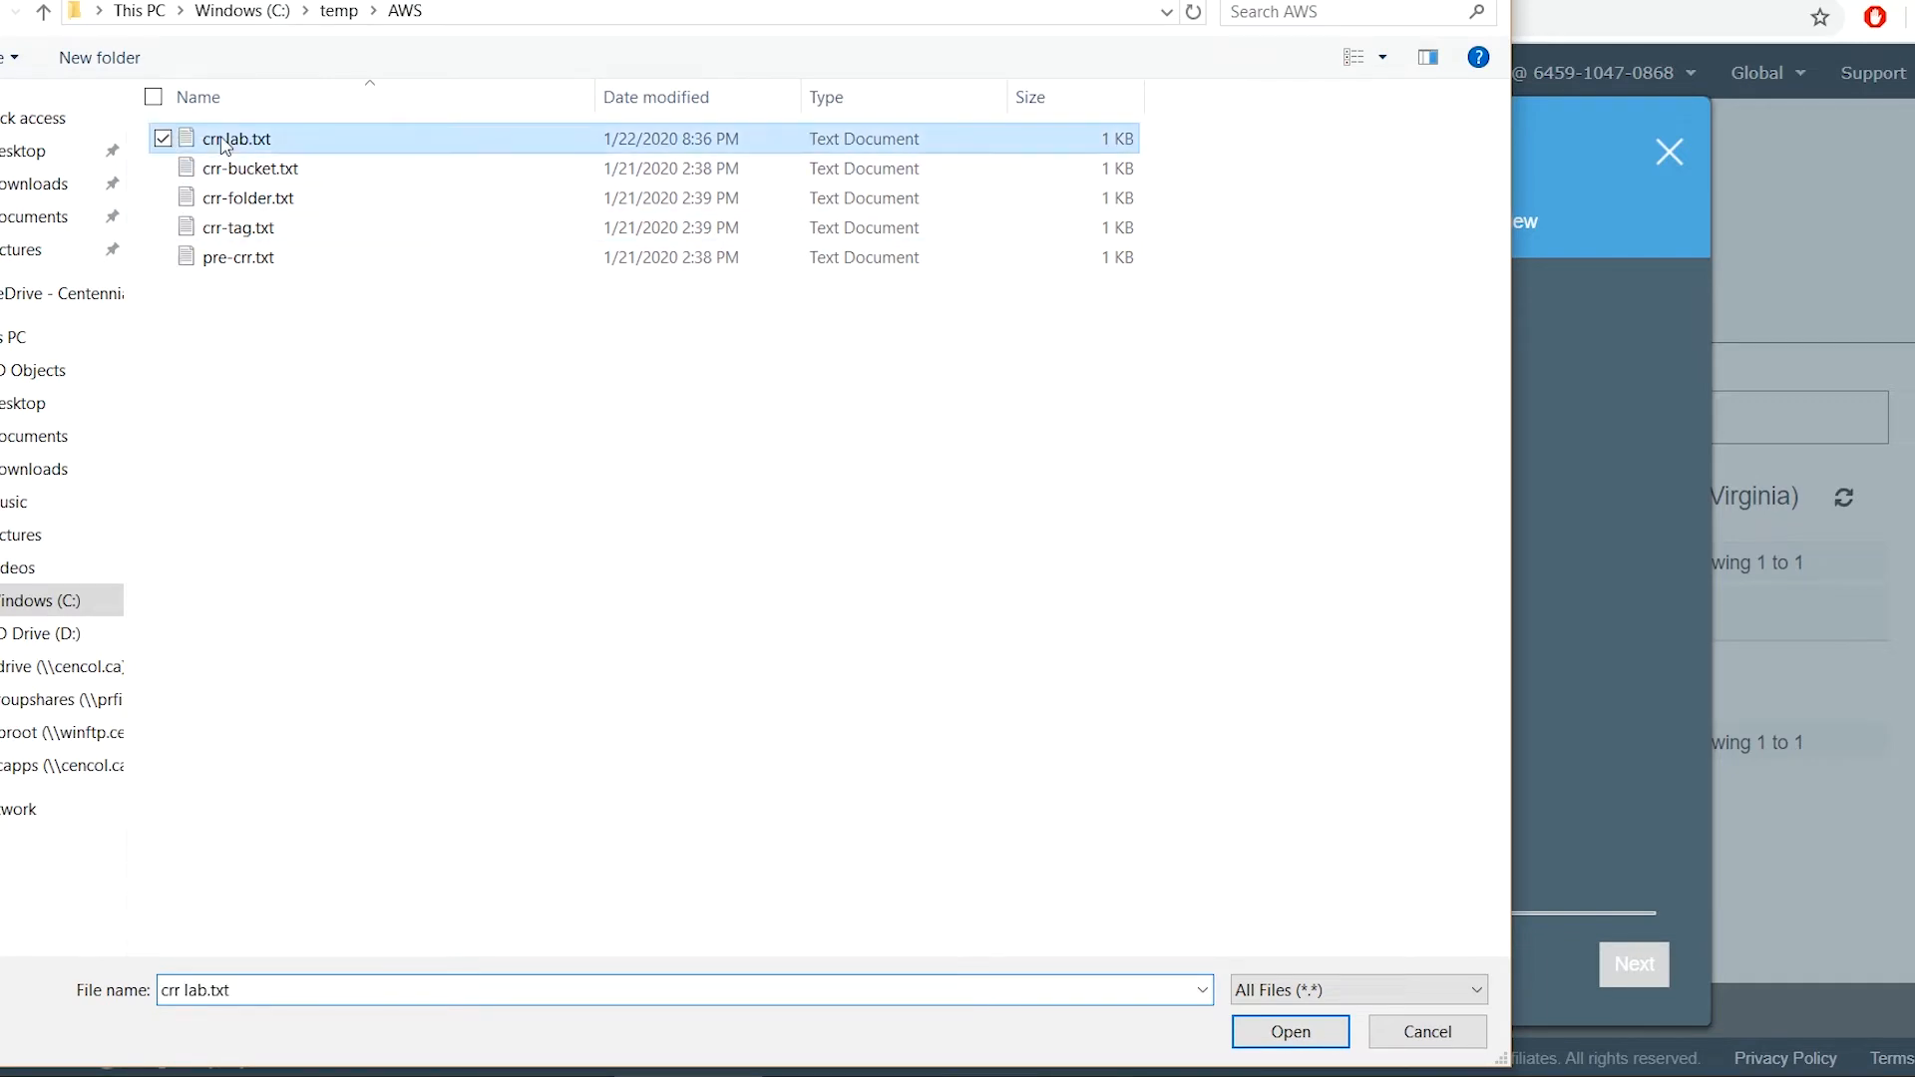
pyautogui.click(1290, 1033)
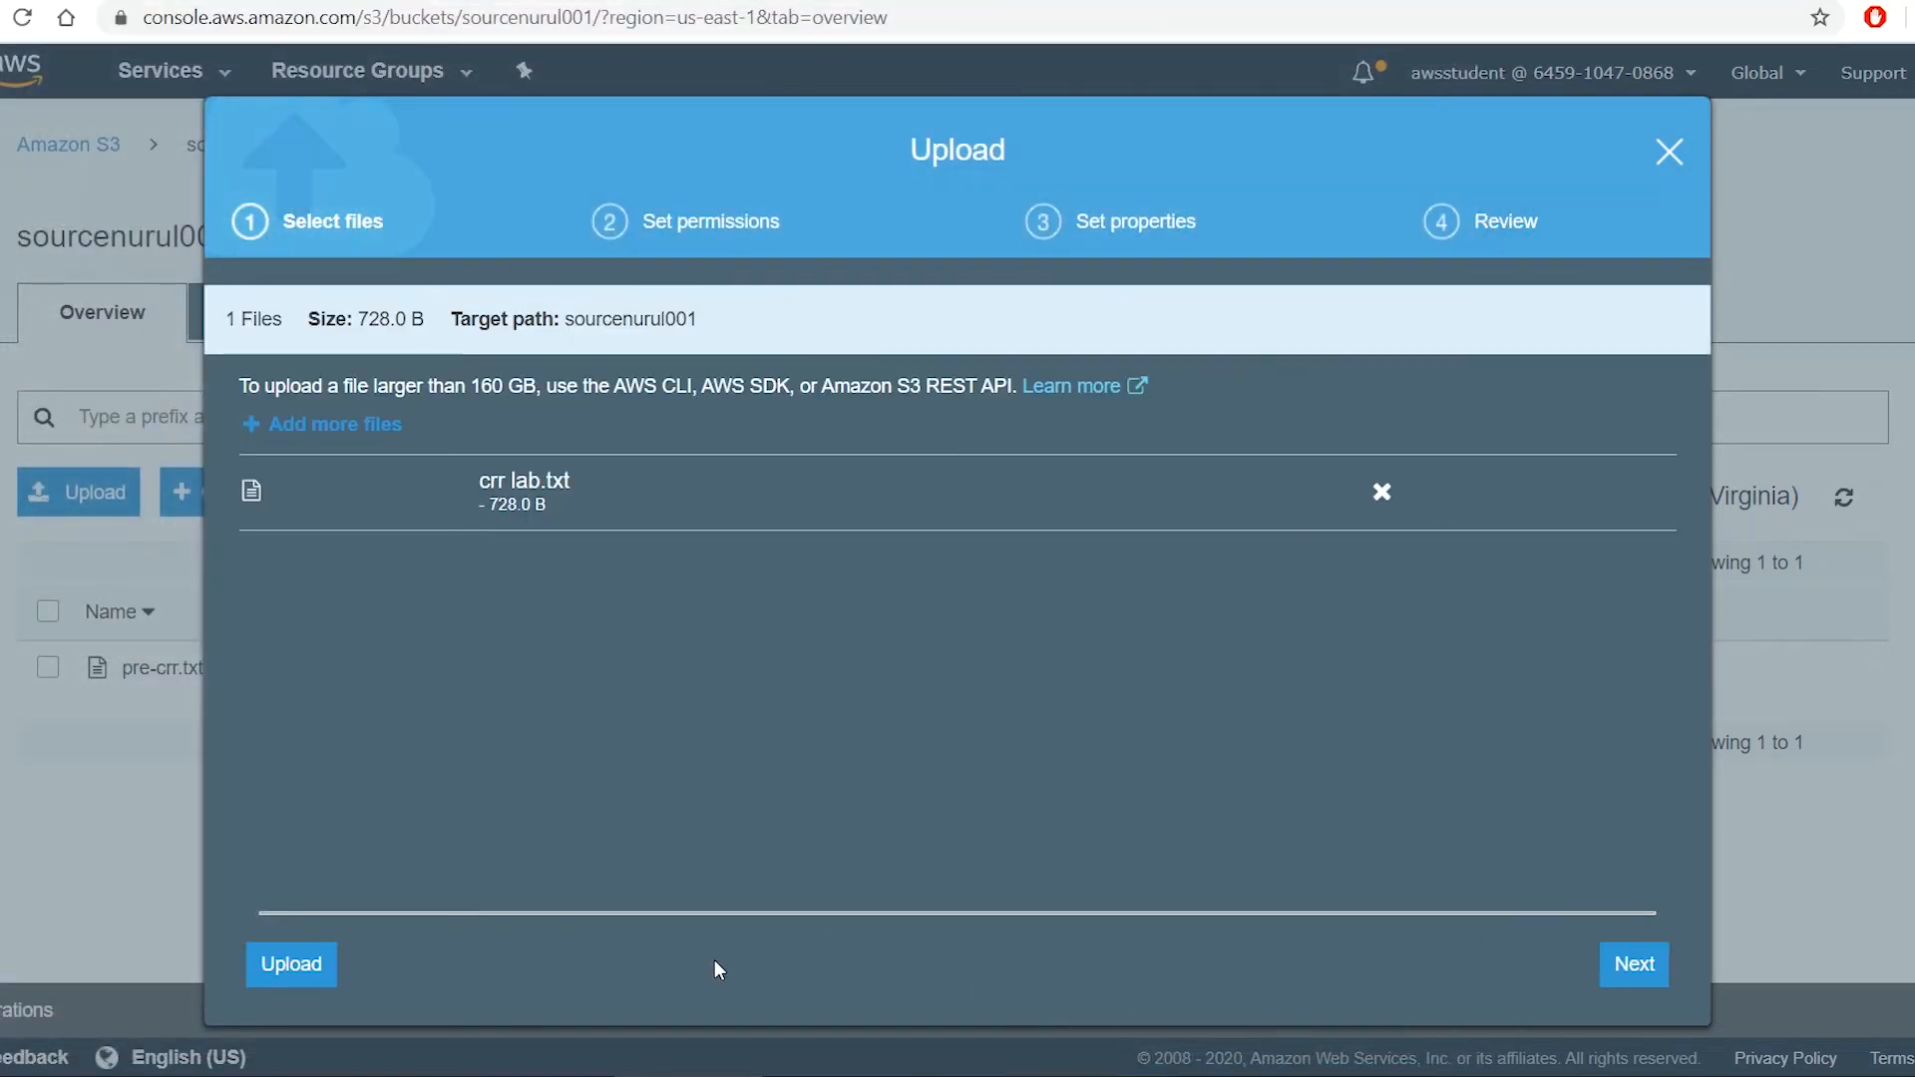
pyautogui.click(290, 964)
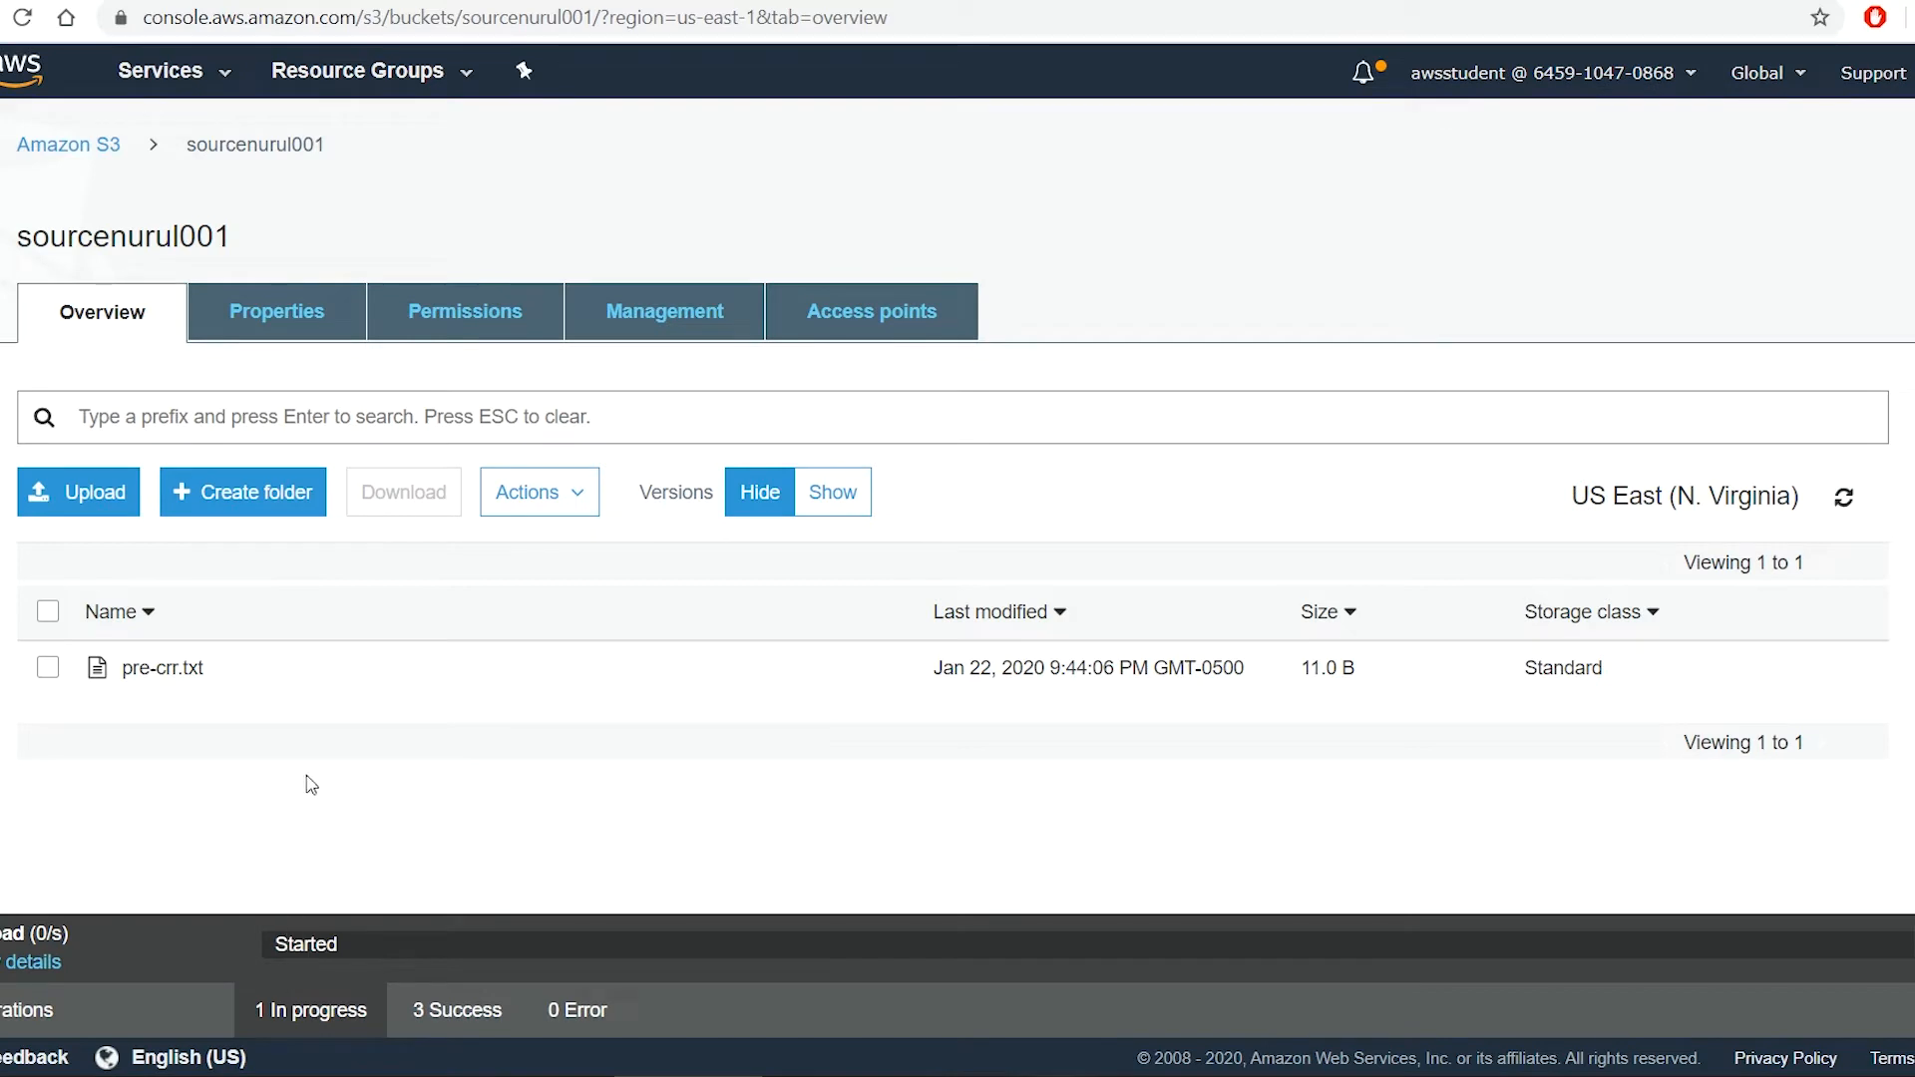
# Open destnurul001 and refresh its object list to check whether crr lab.txt has been replicated
pyautogui.click(68, 145)
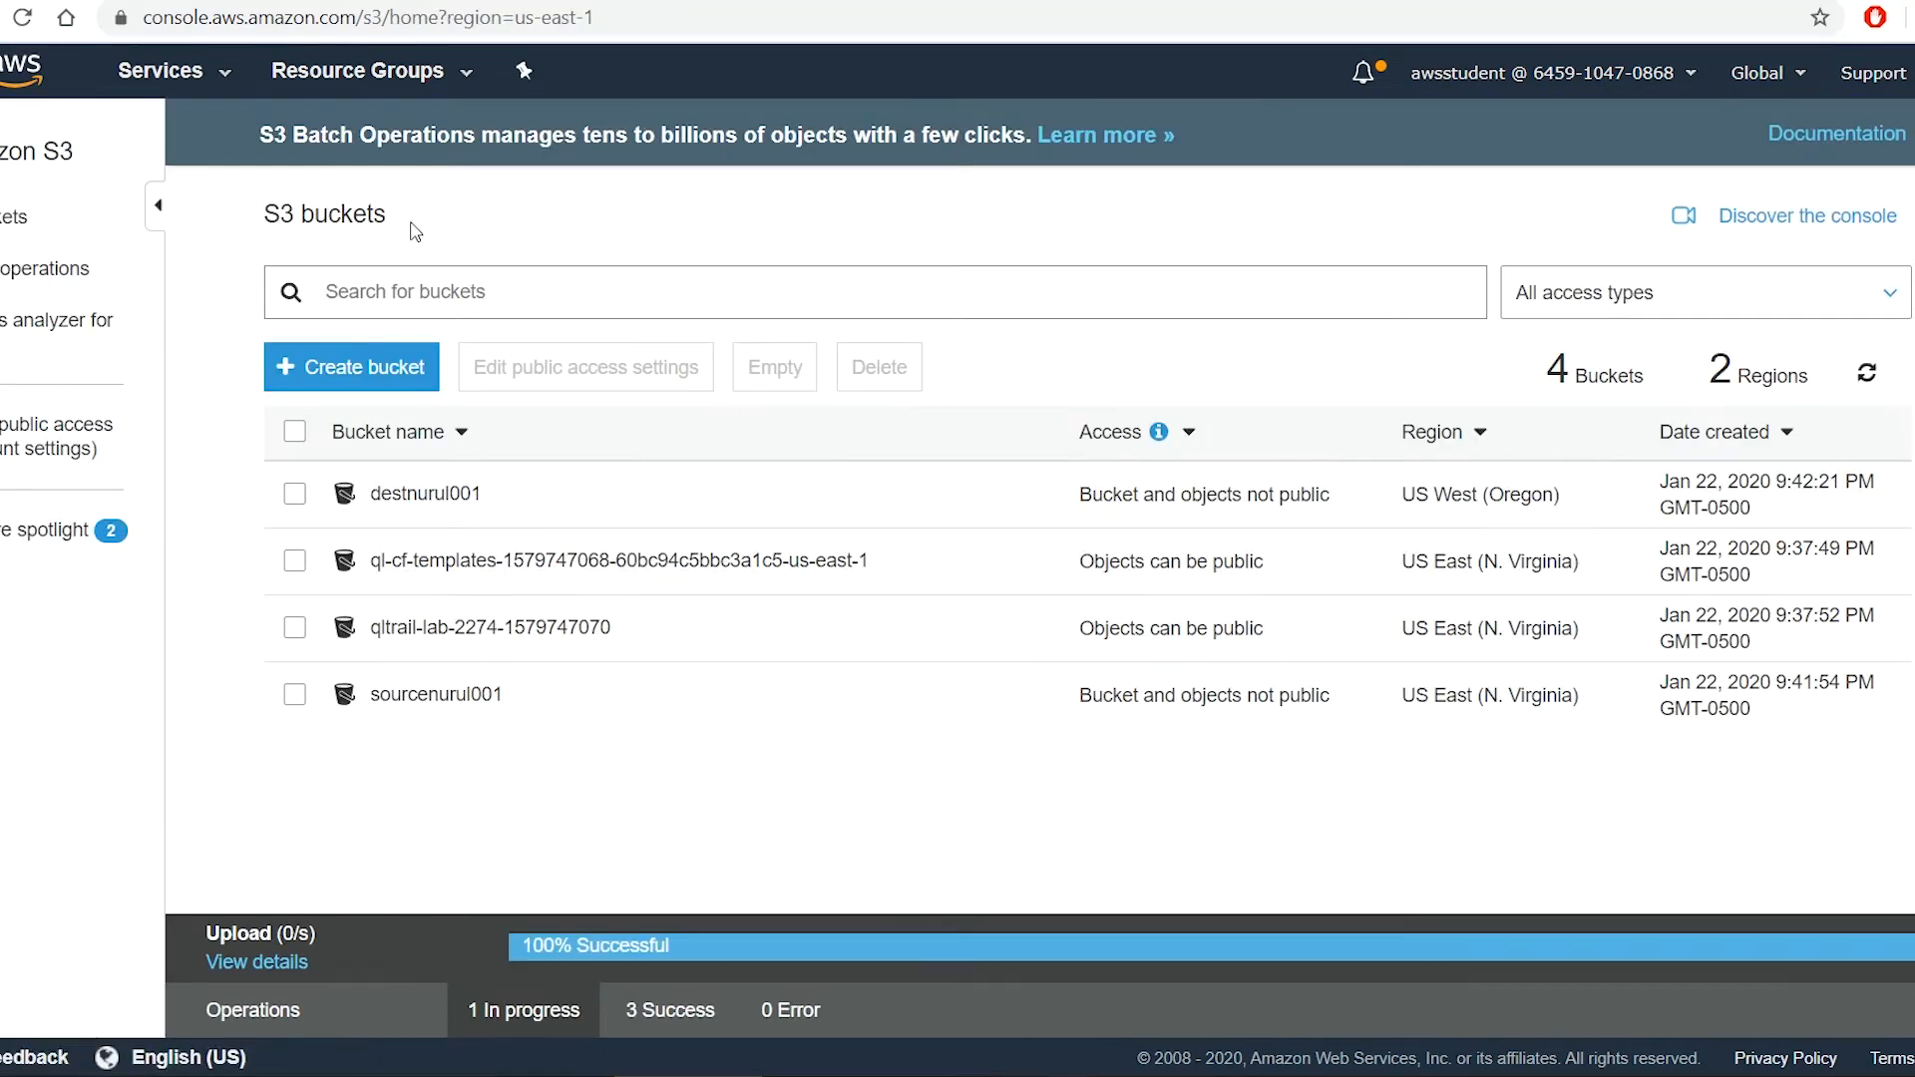
pyautogui.click(379, 493)
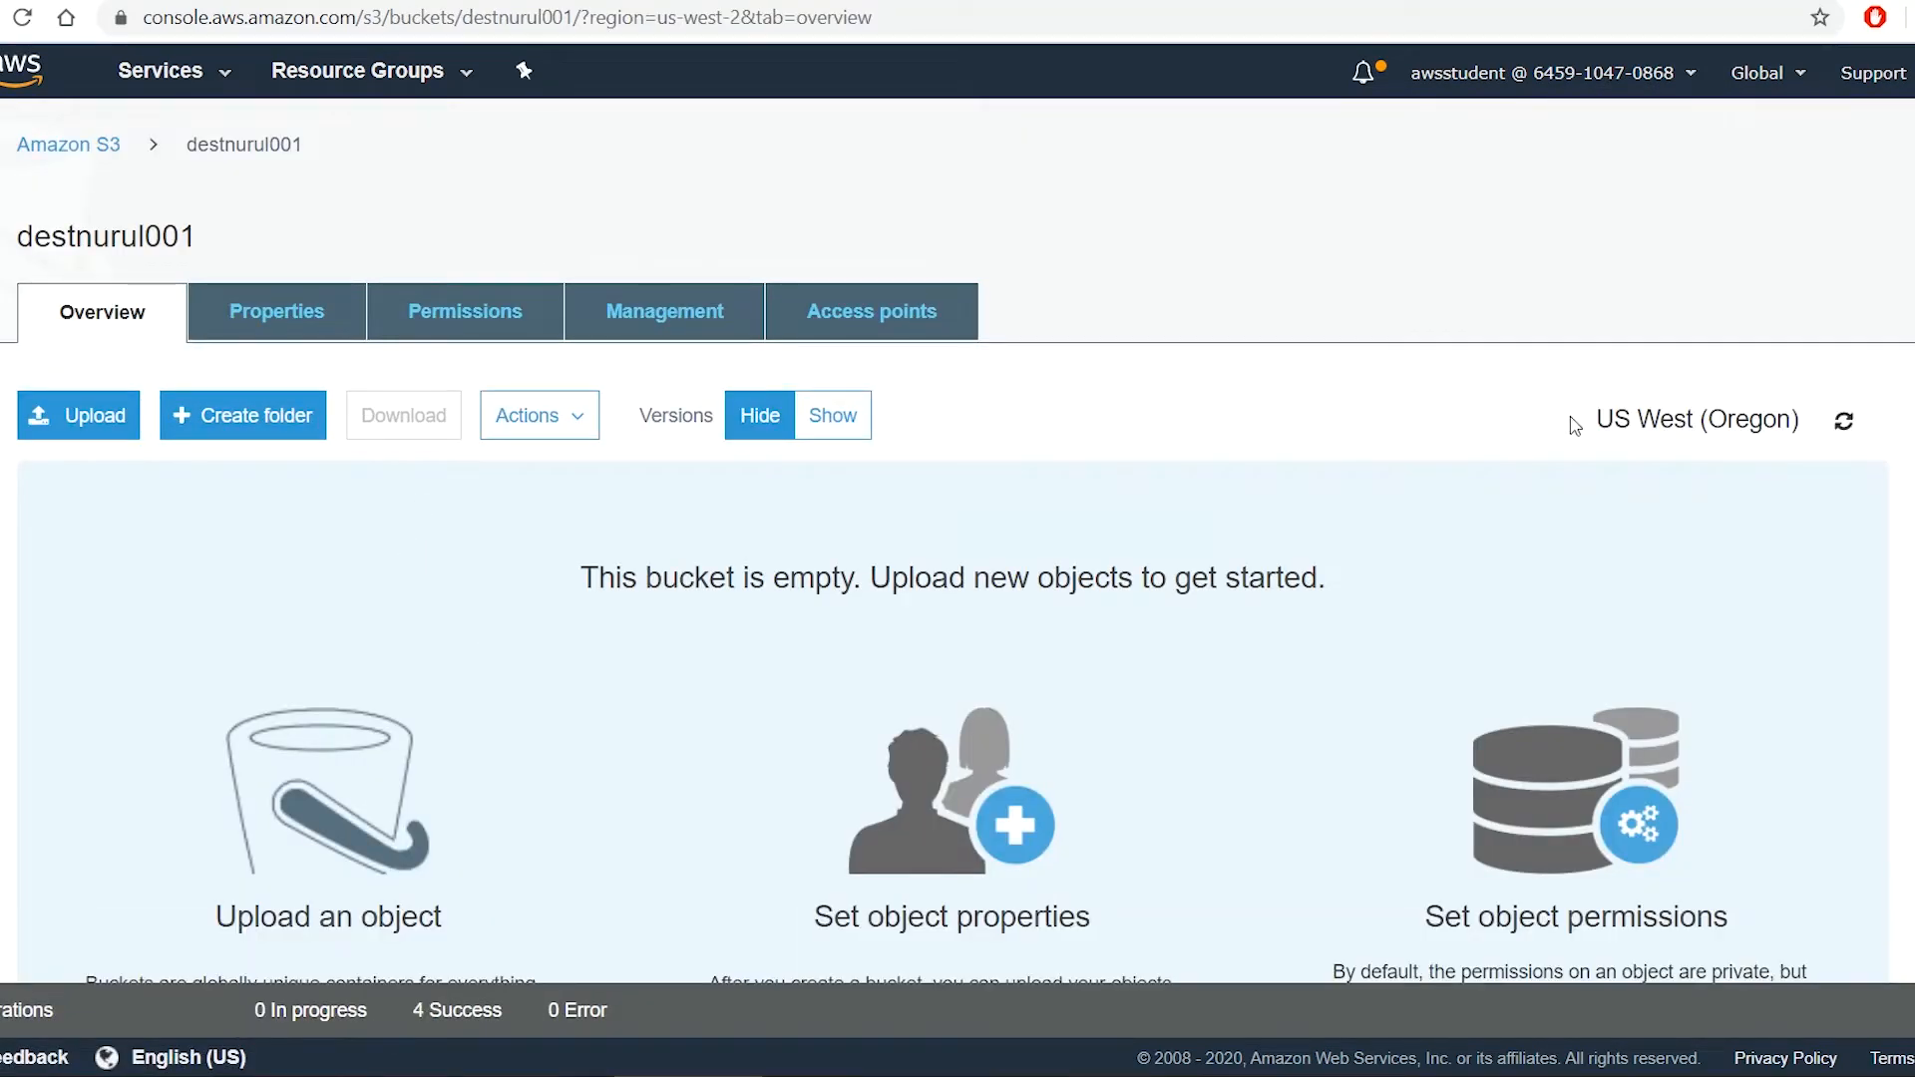
pyautogui.click(1843, 420)
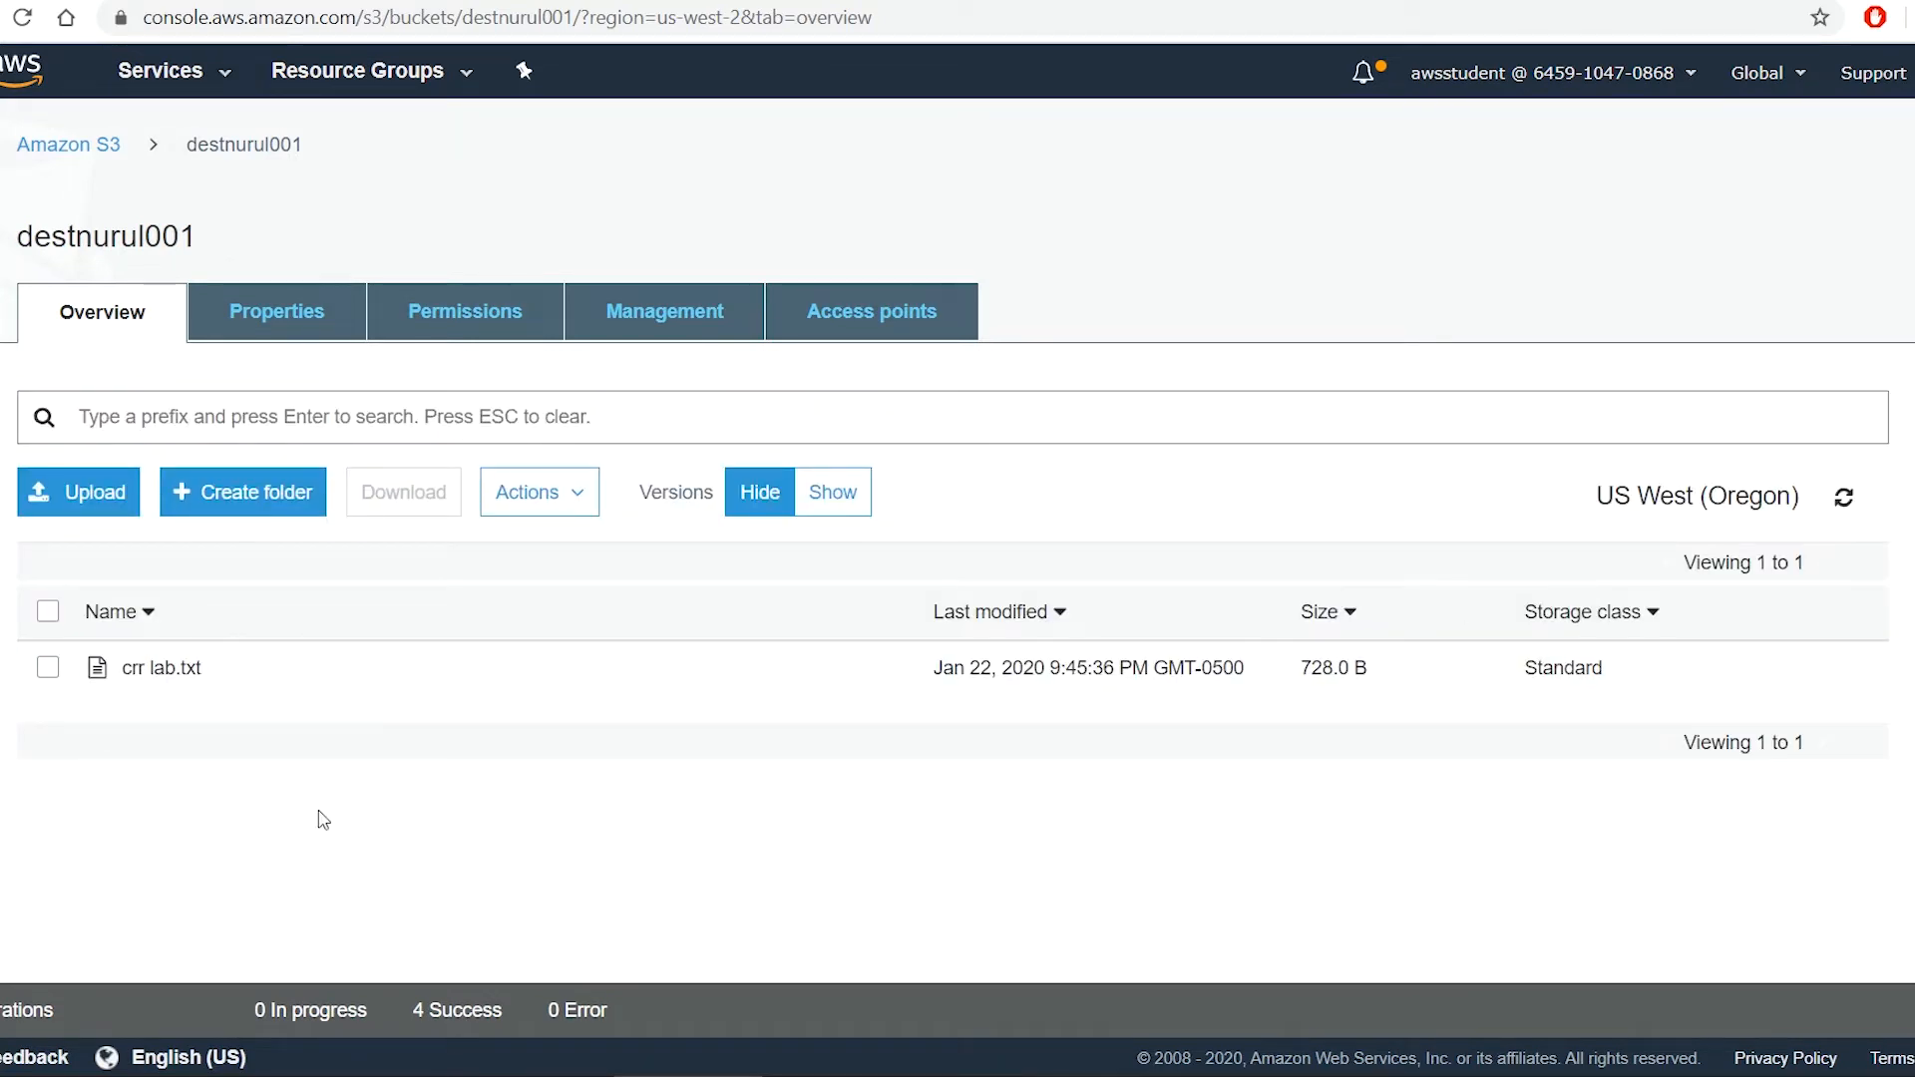
# Create a folder named "test folder for entire bucket" in sourcenurul001, keeping the bucket's encryption settings
pyautogui.click(68, 148)
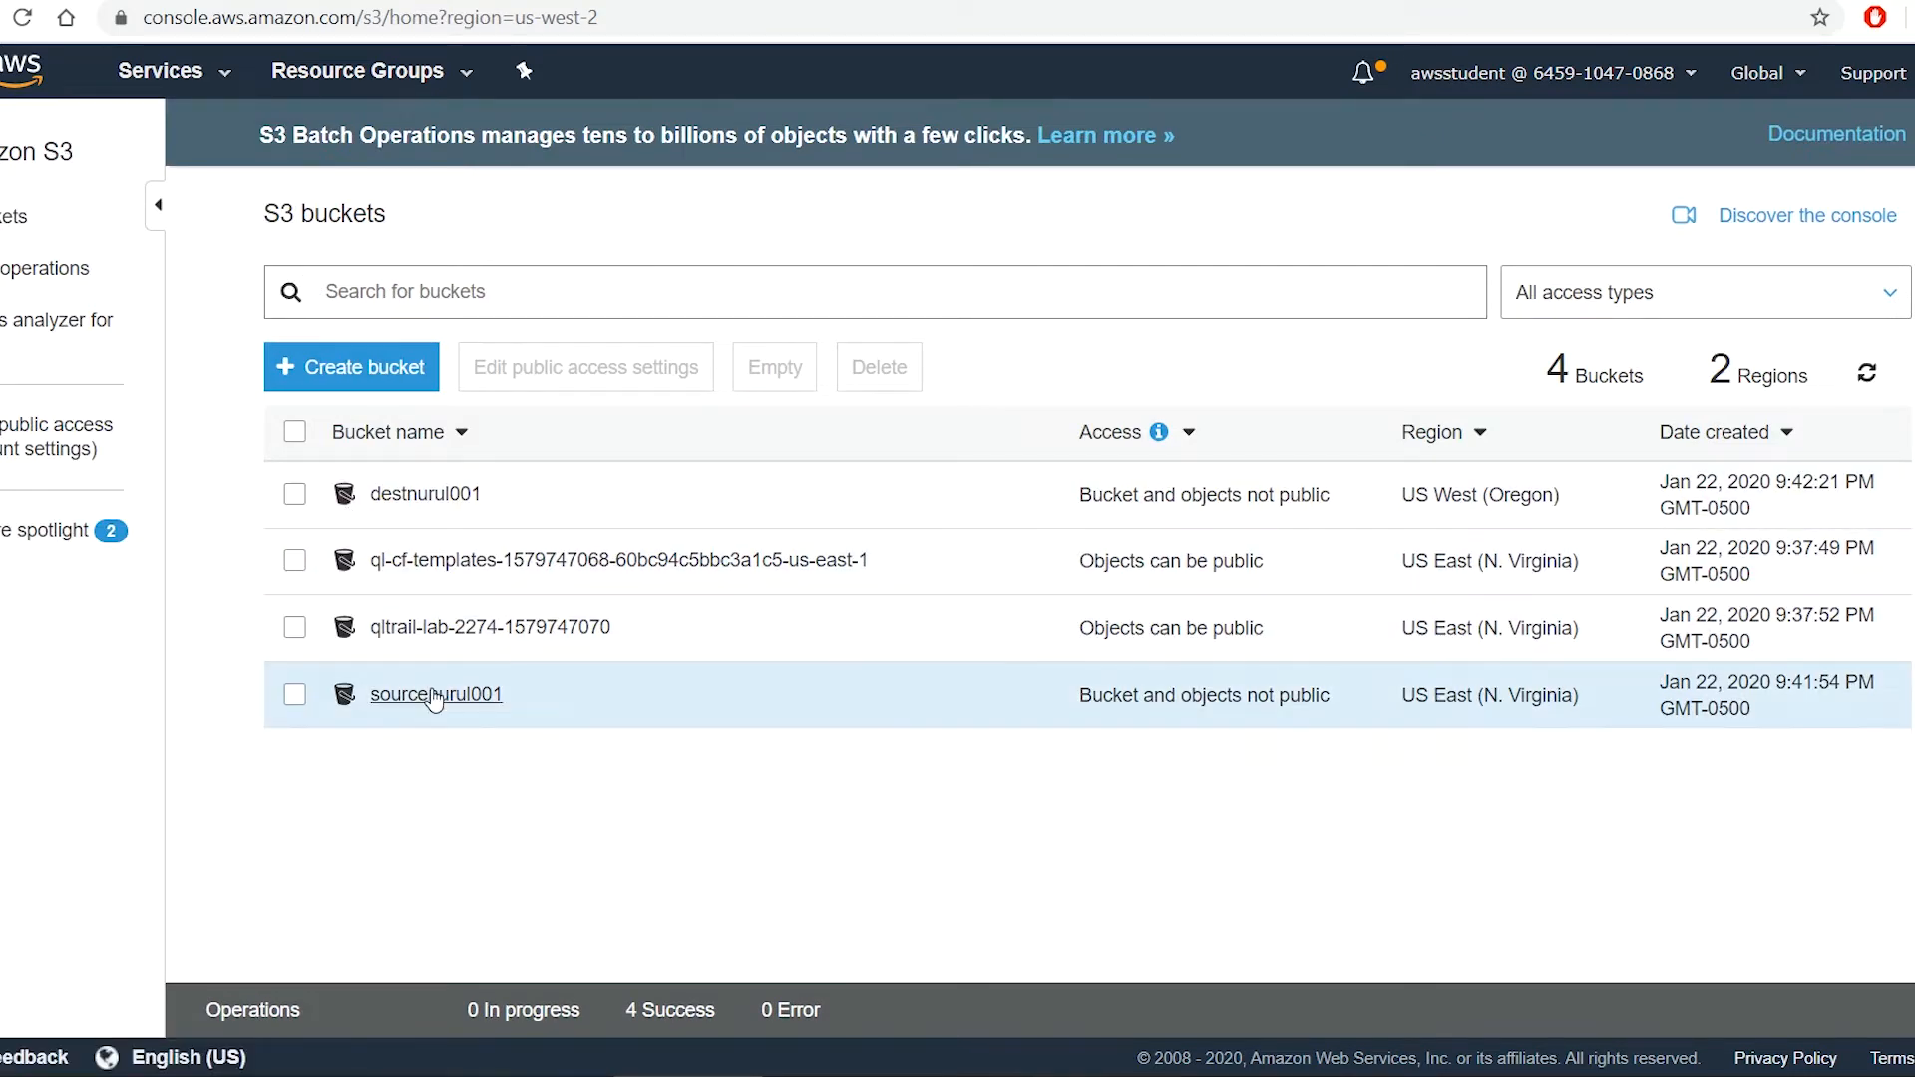
pyautogui.click(433, 695)
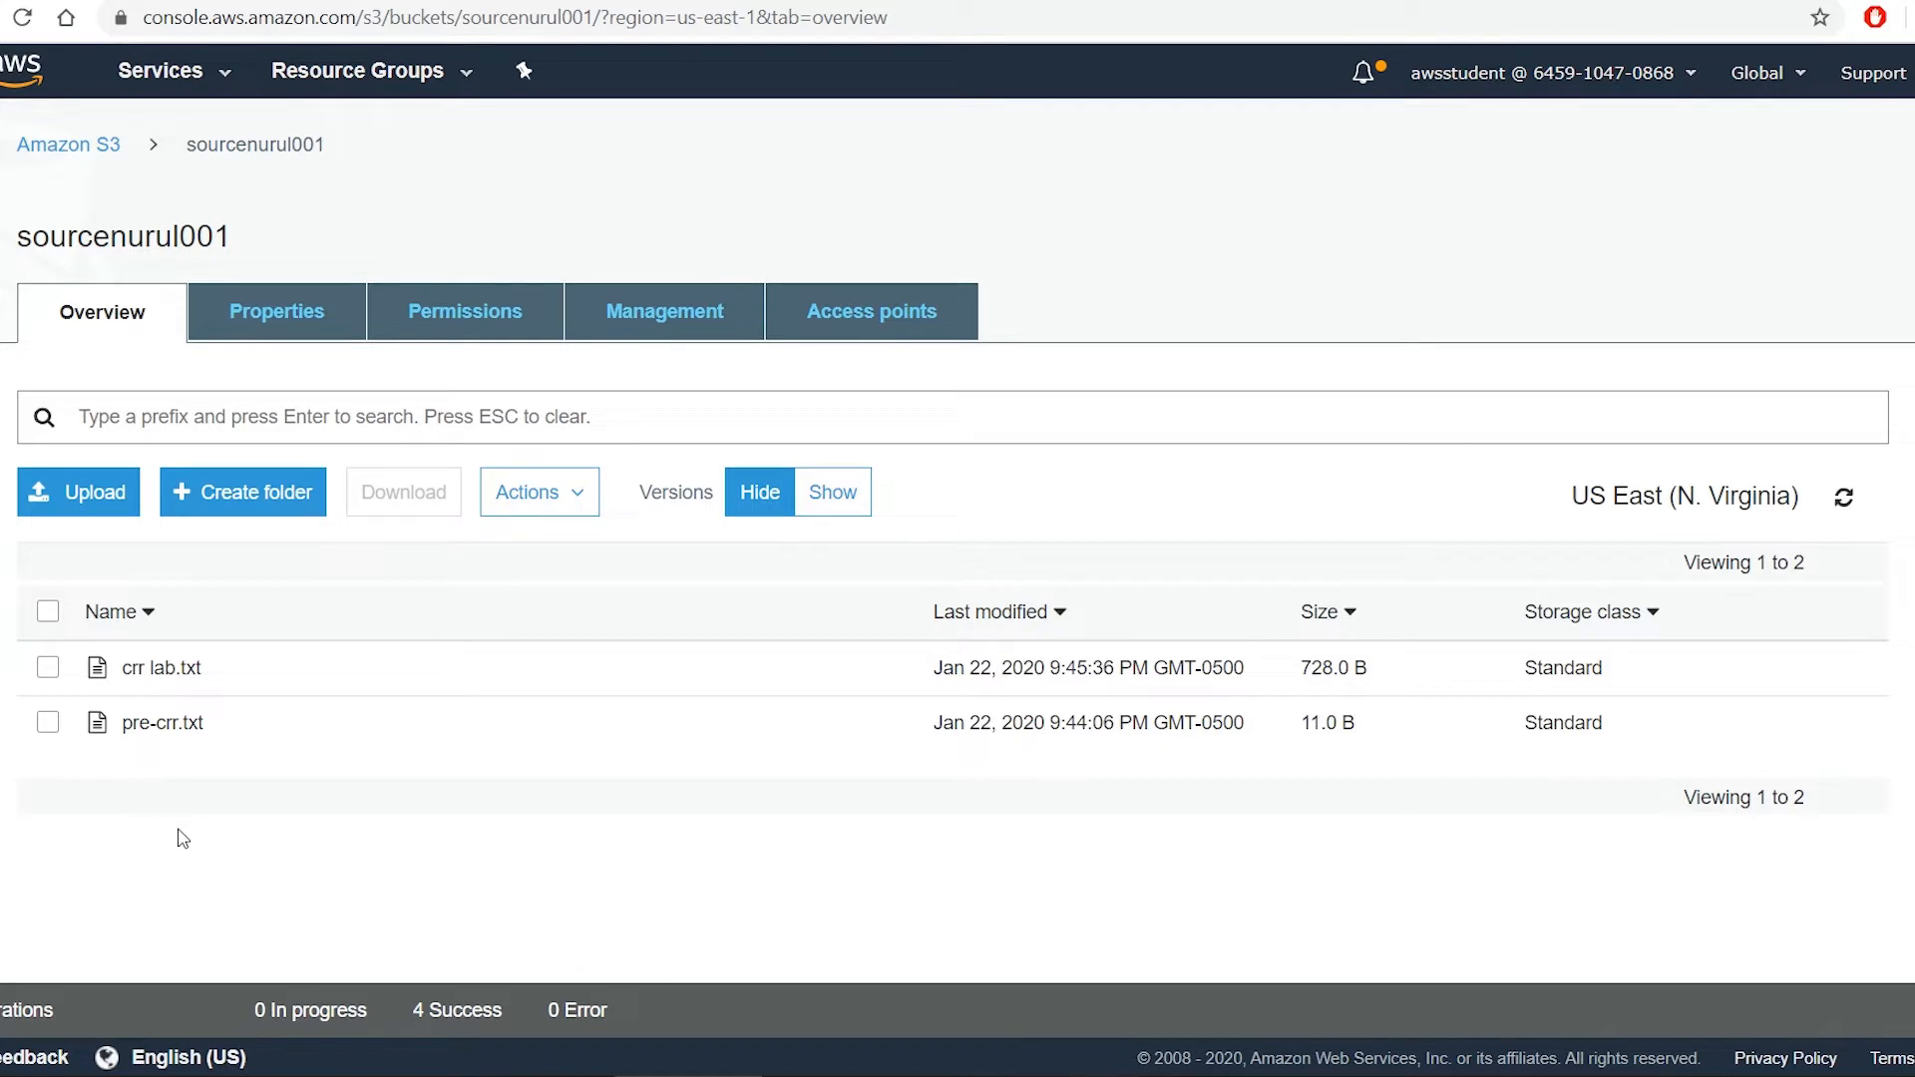
pyautogui.click(237, 506)
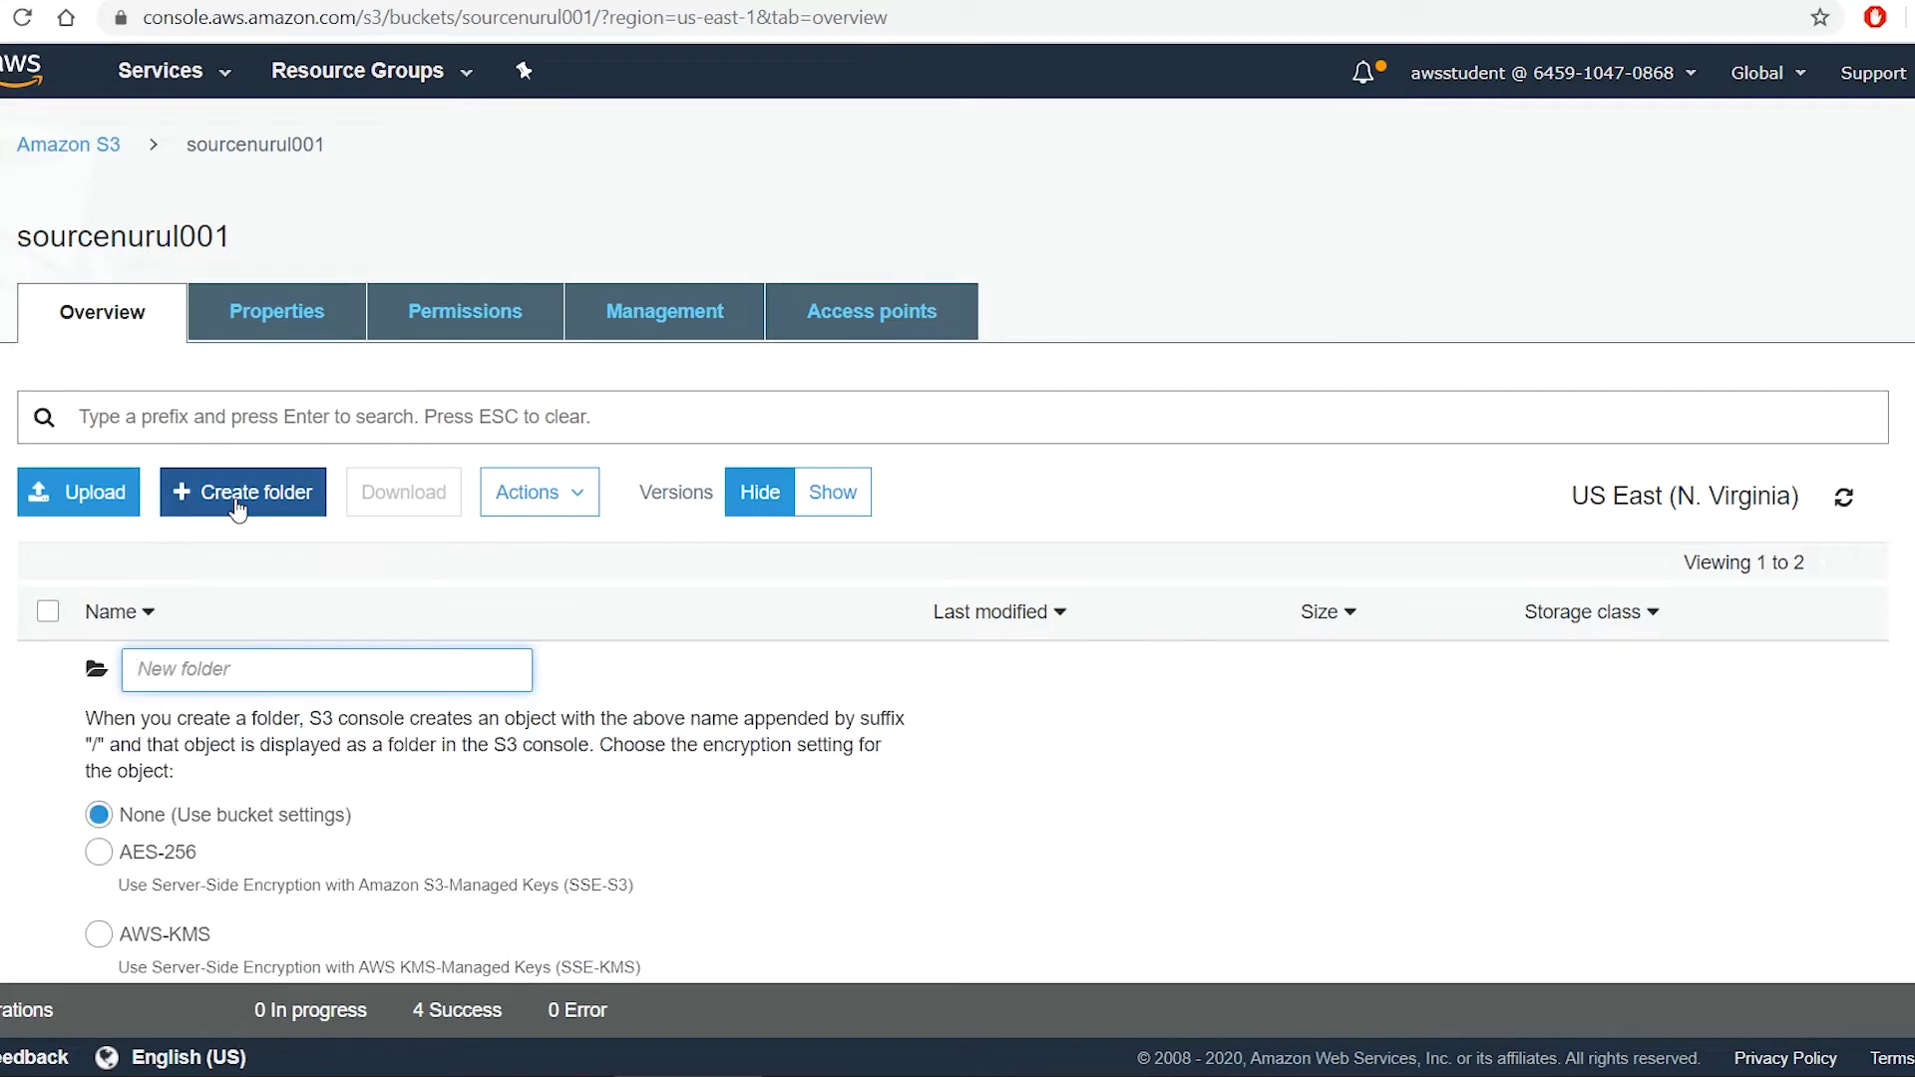
pyautogui.write('test folder for entire bucket')
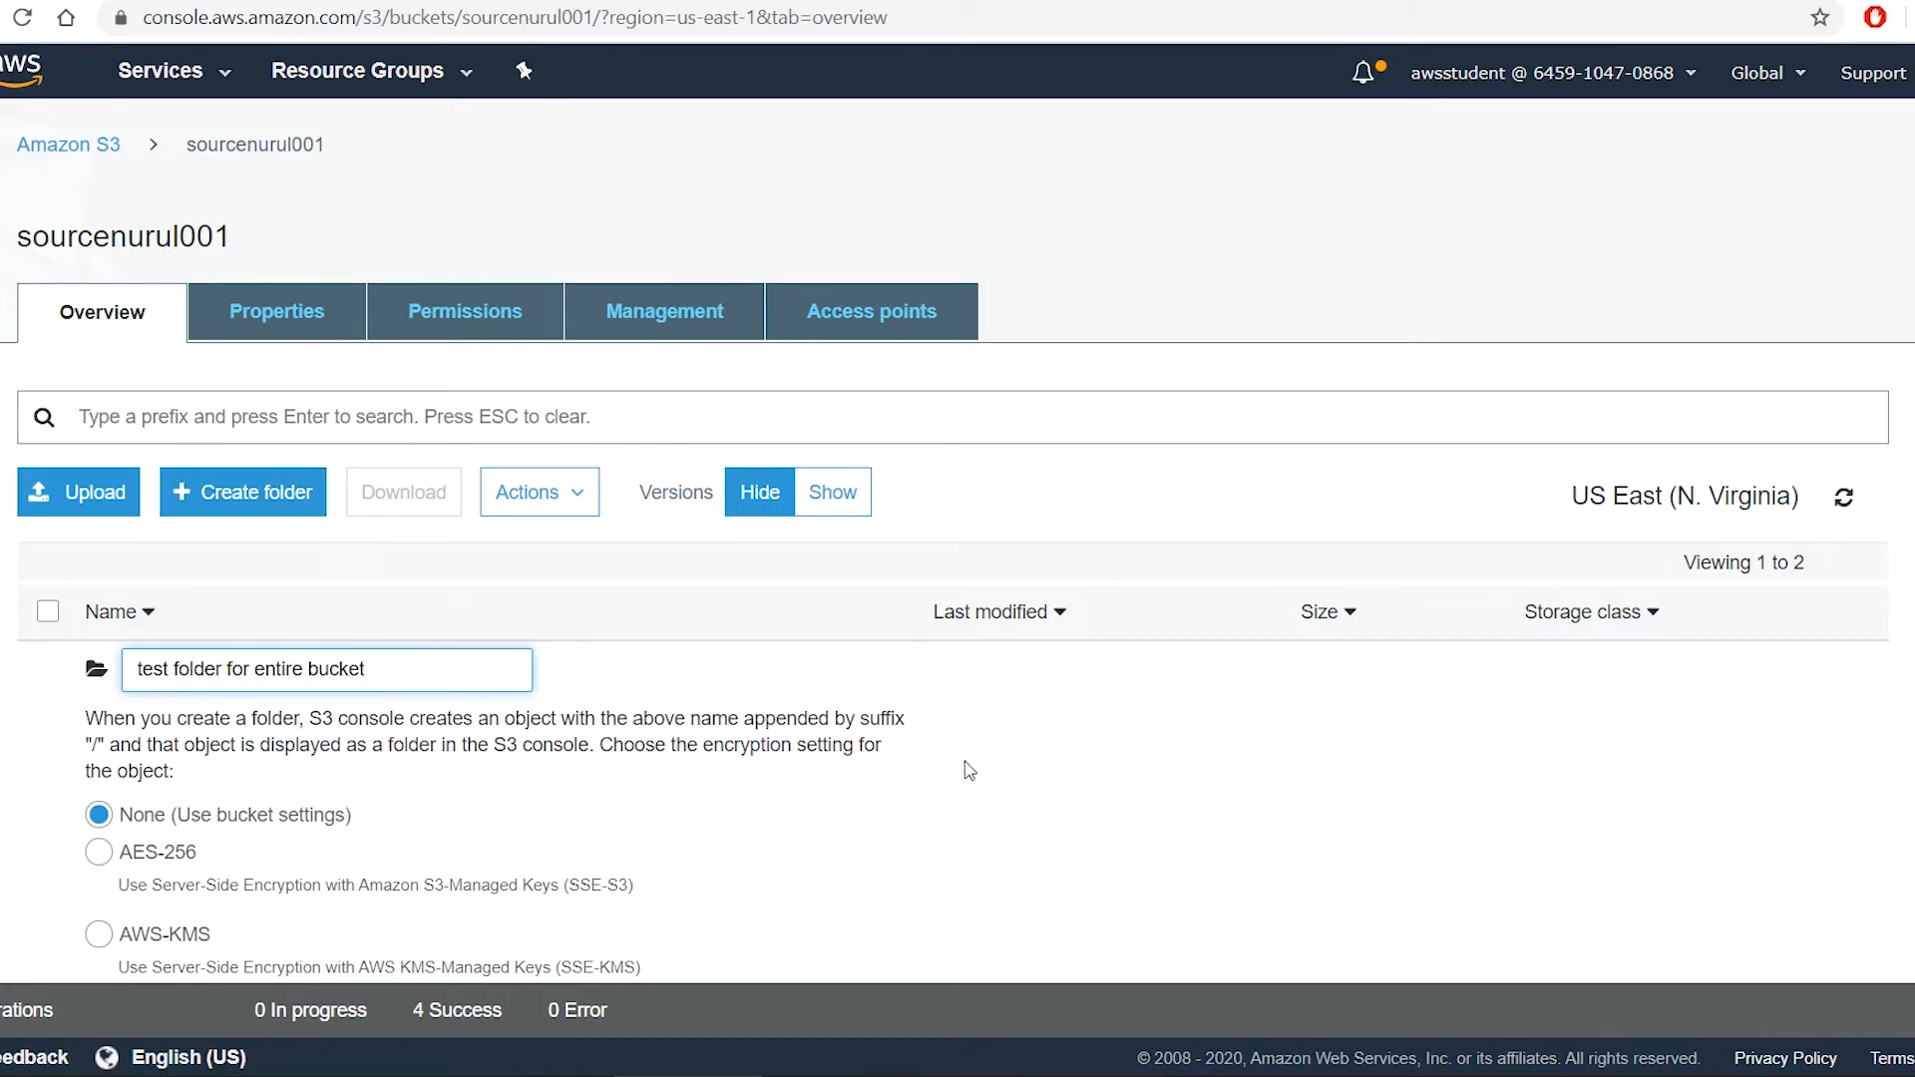
pyautogui.scroll(-3, 957, 558)
pyautogui.scroll(2, 122, 781)
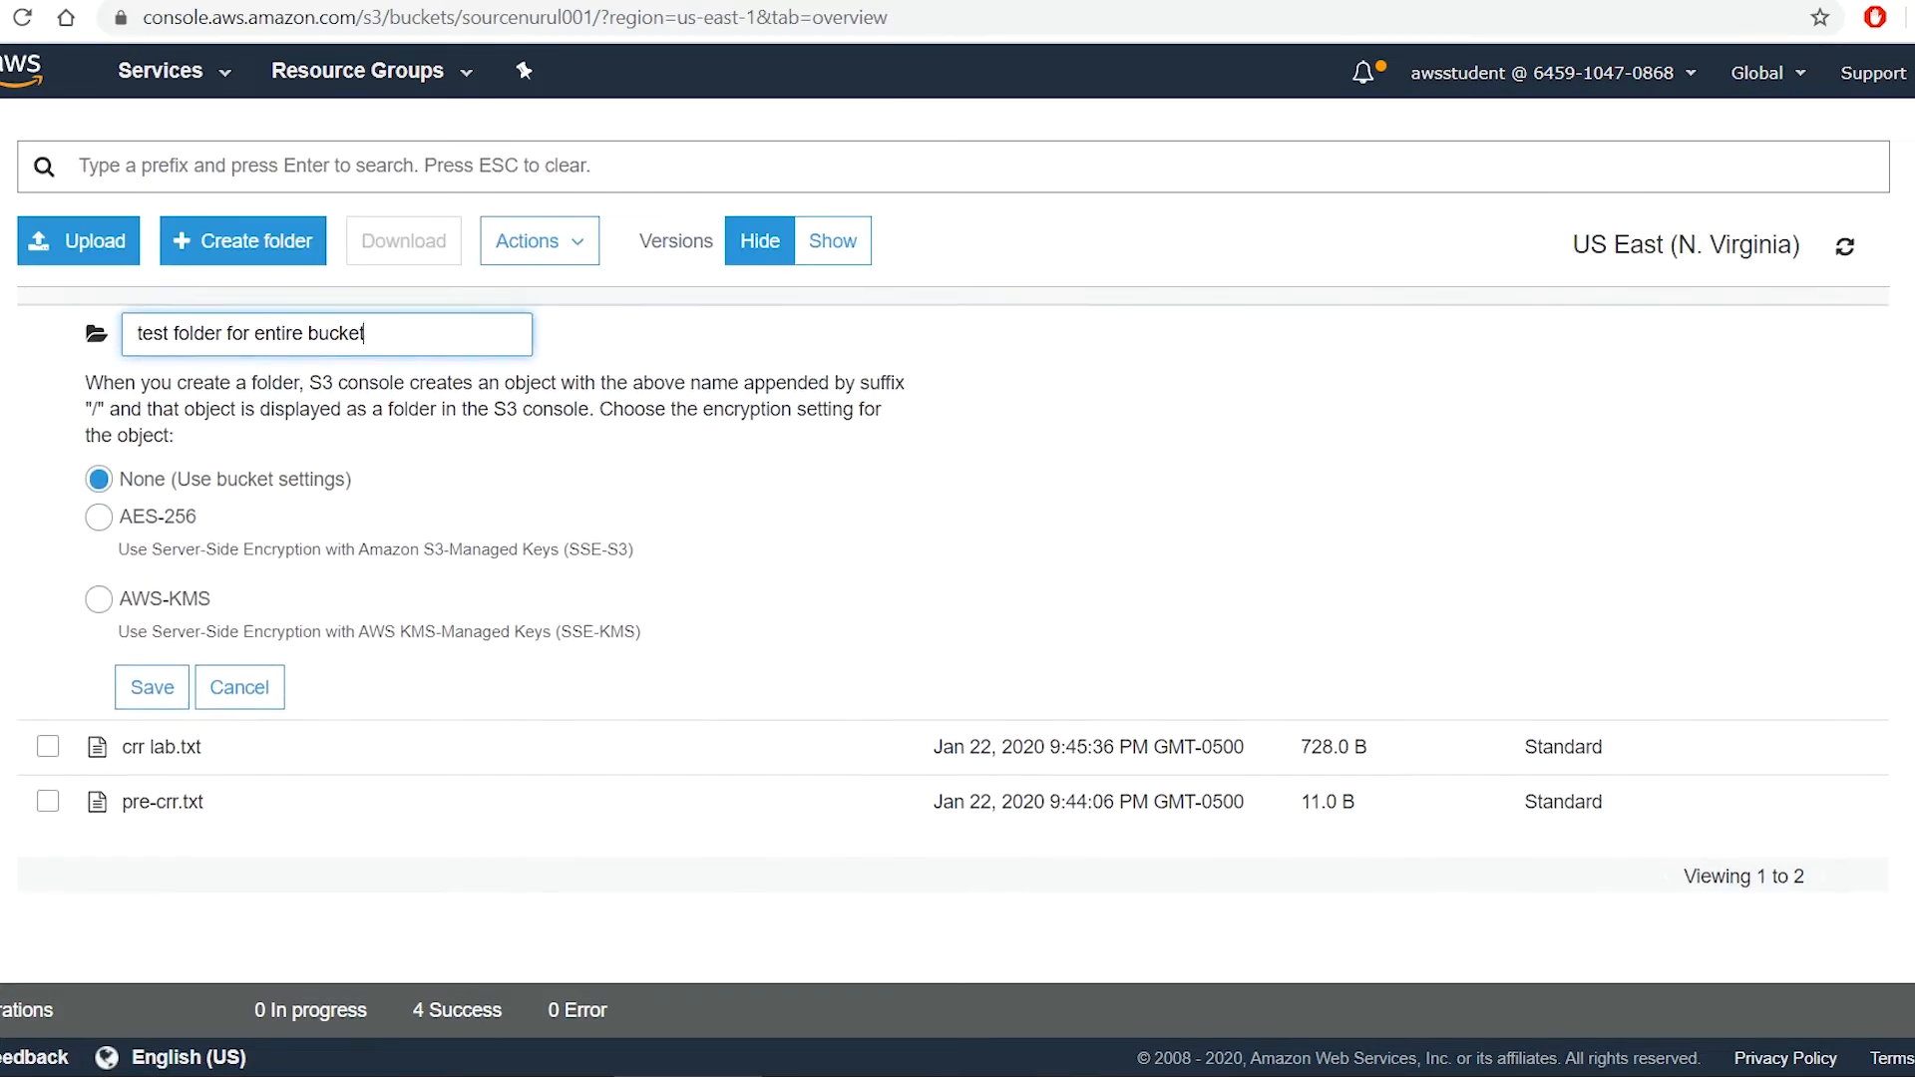
pyautogui.click(126, 786)
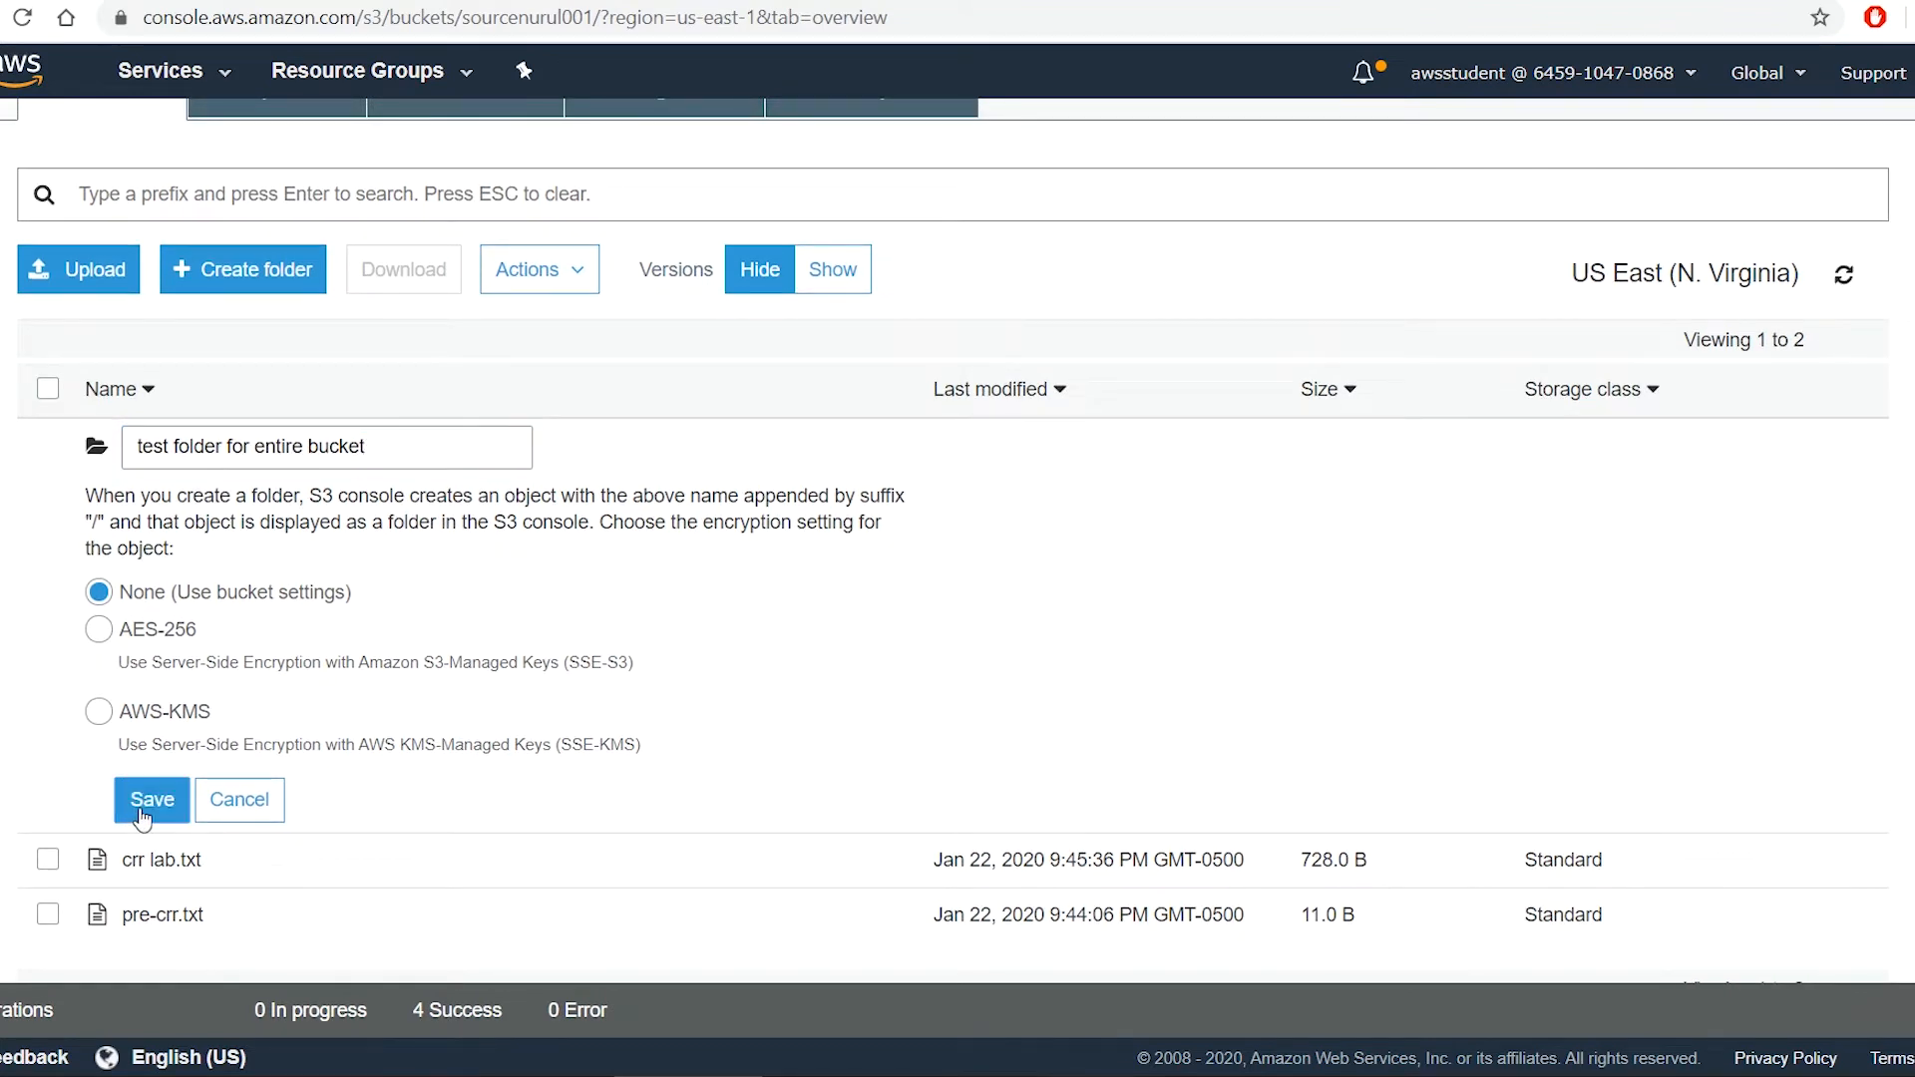
# Upload crr lab.txt into the "test folder for entire bucket" folder of sourcenurul001
pyautogui.click(265, 445)
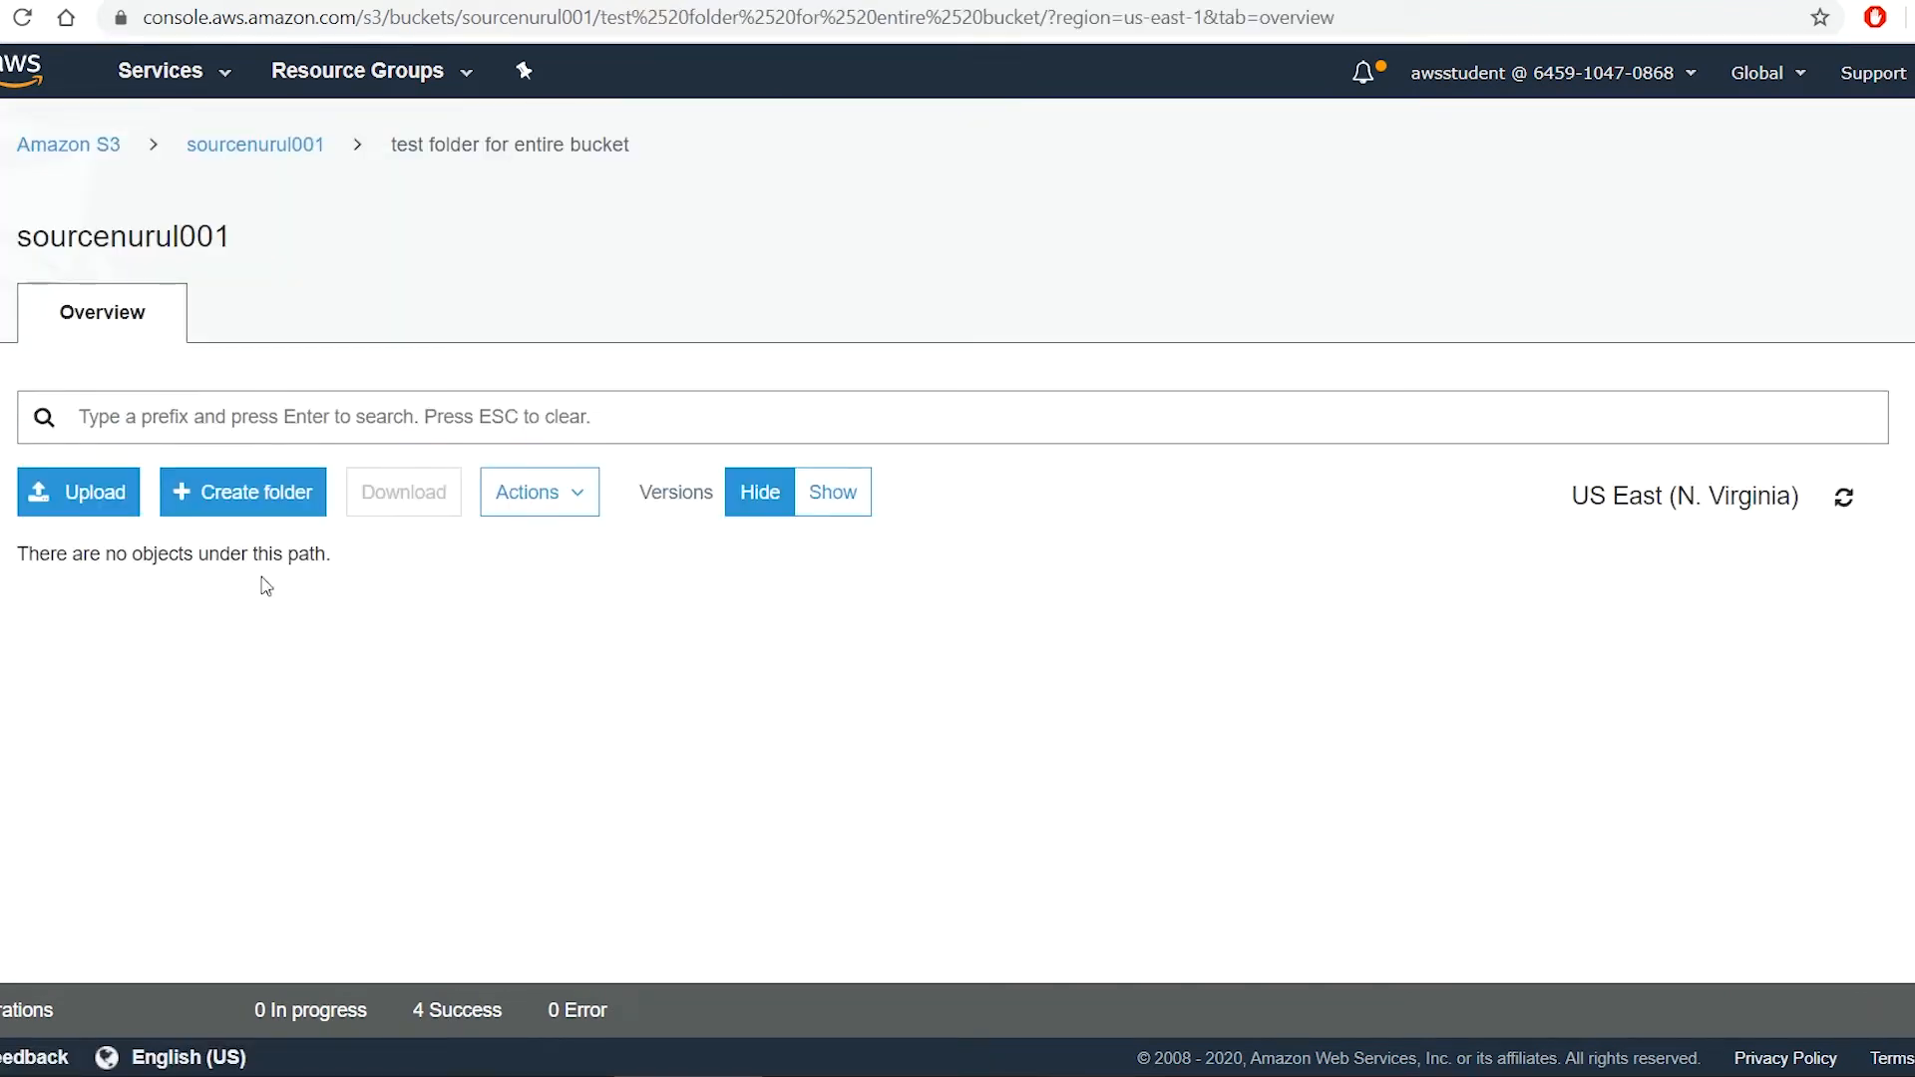
pyautogui.click(78, 496)
pyautogui.click(920, 750)
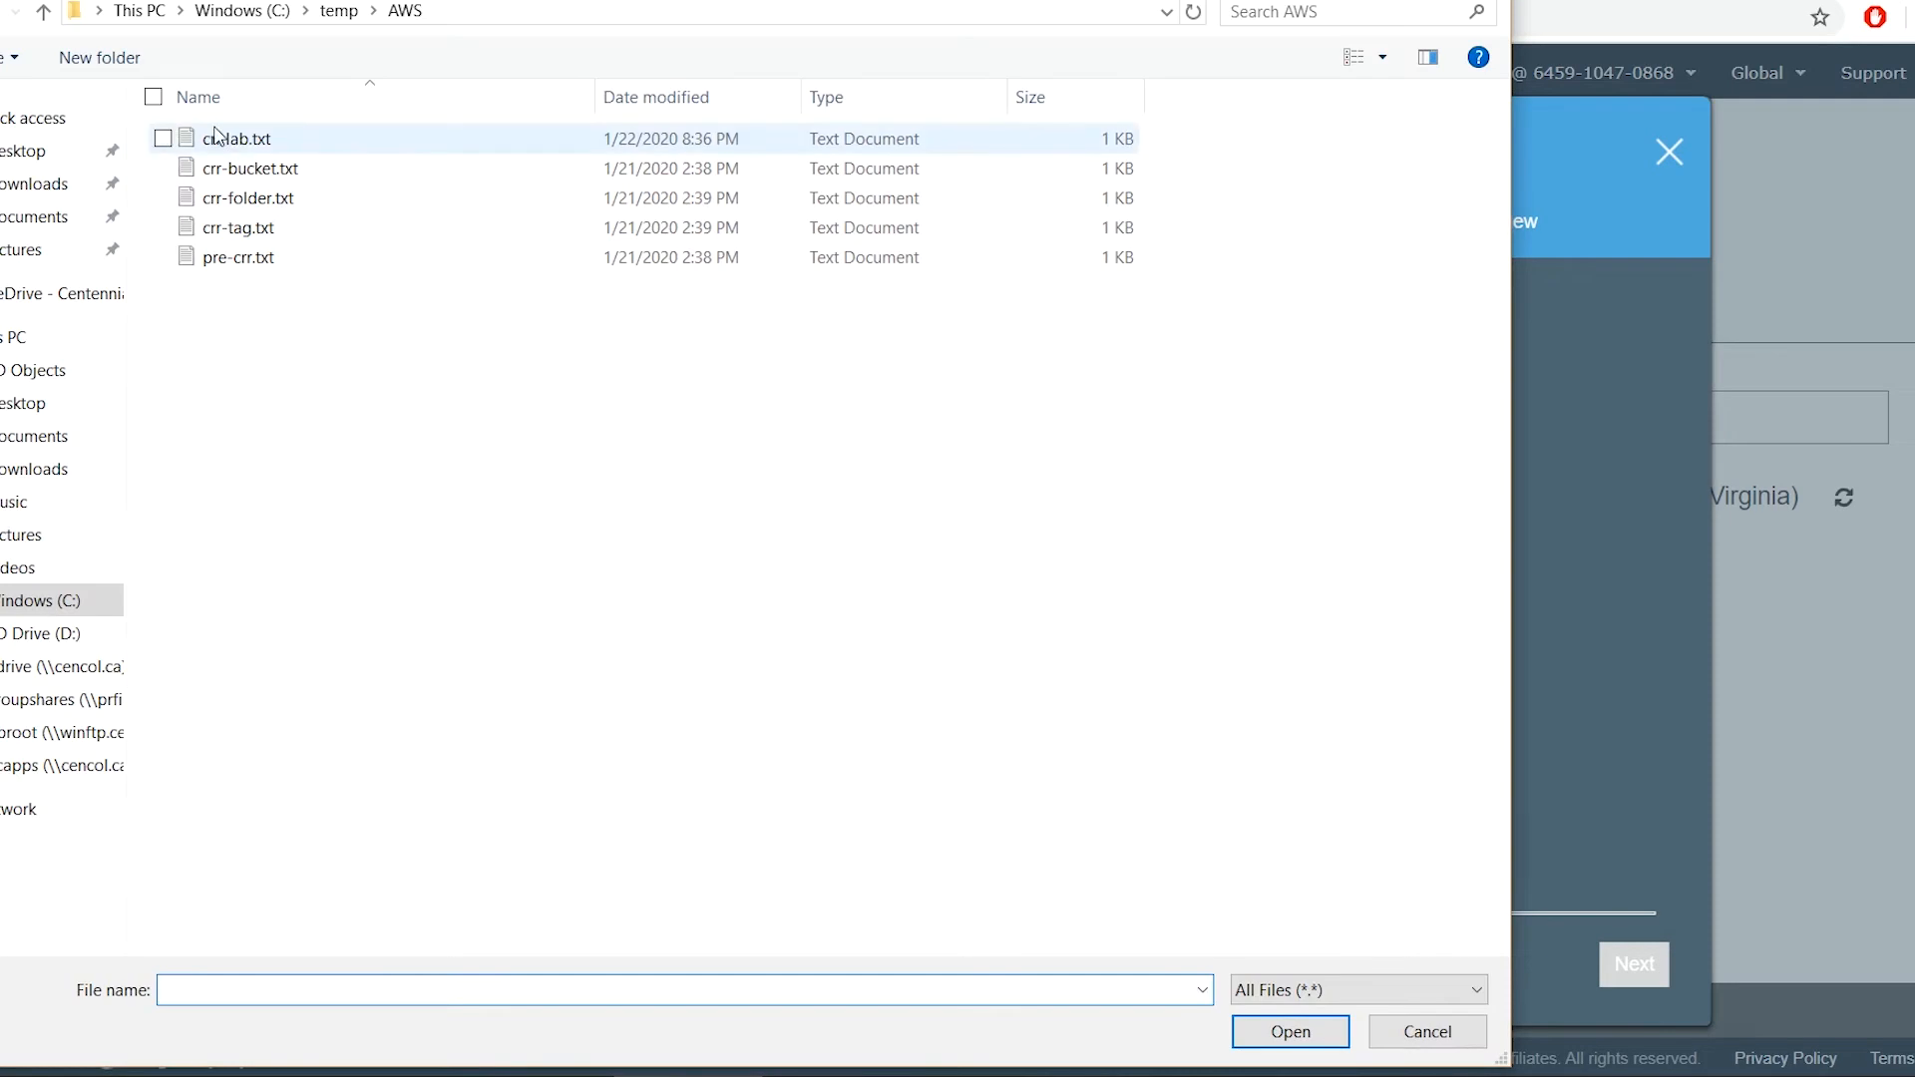
pyautogui.click(239, 140)
pyautogui.click(1290, 1033)
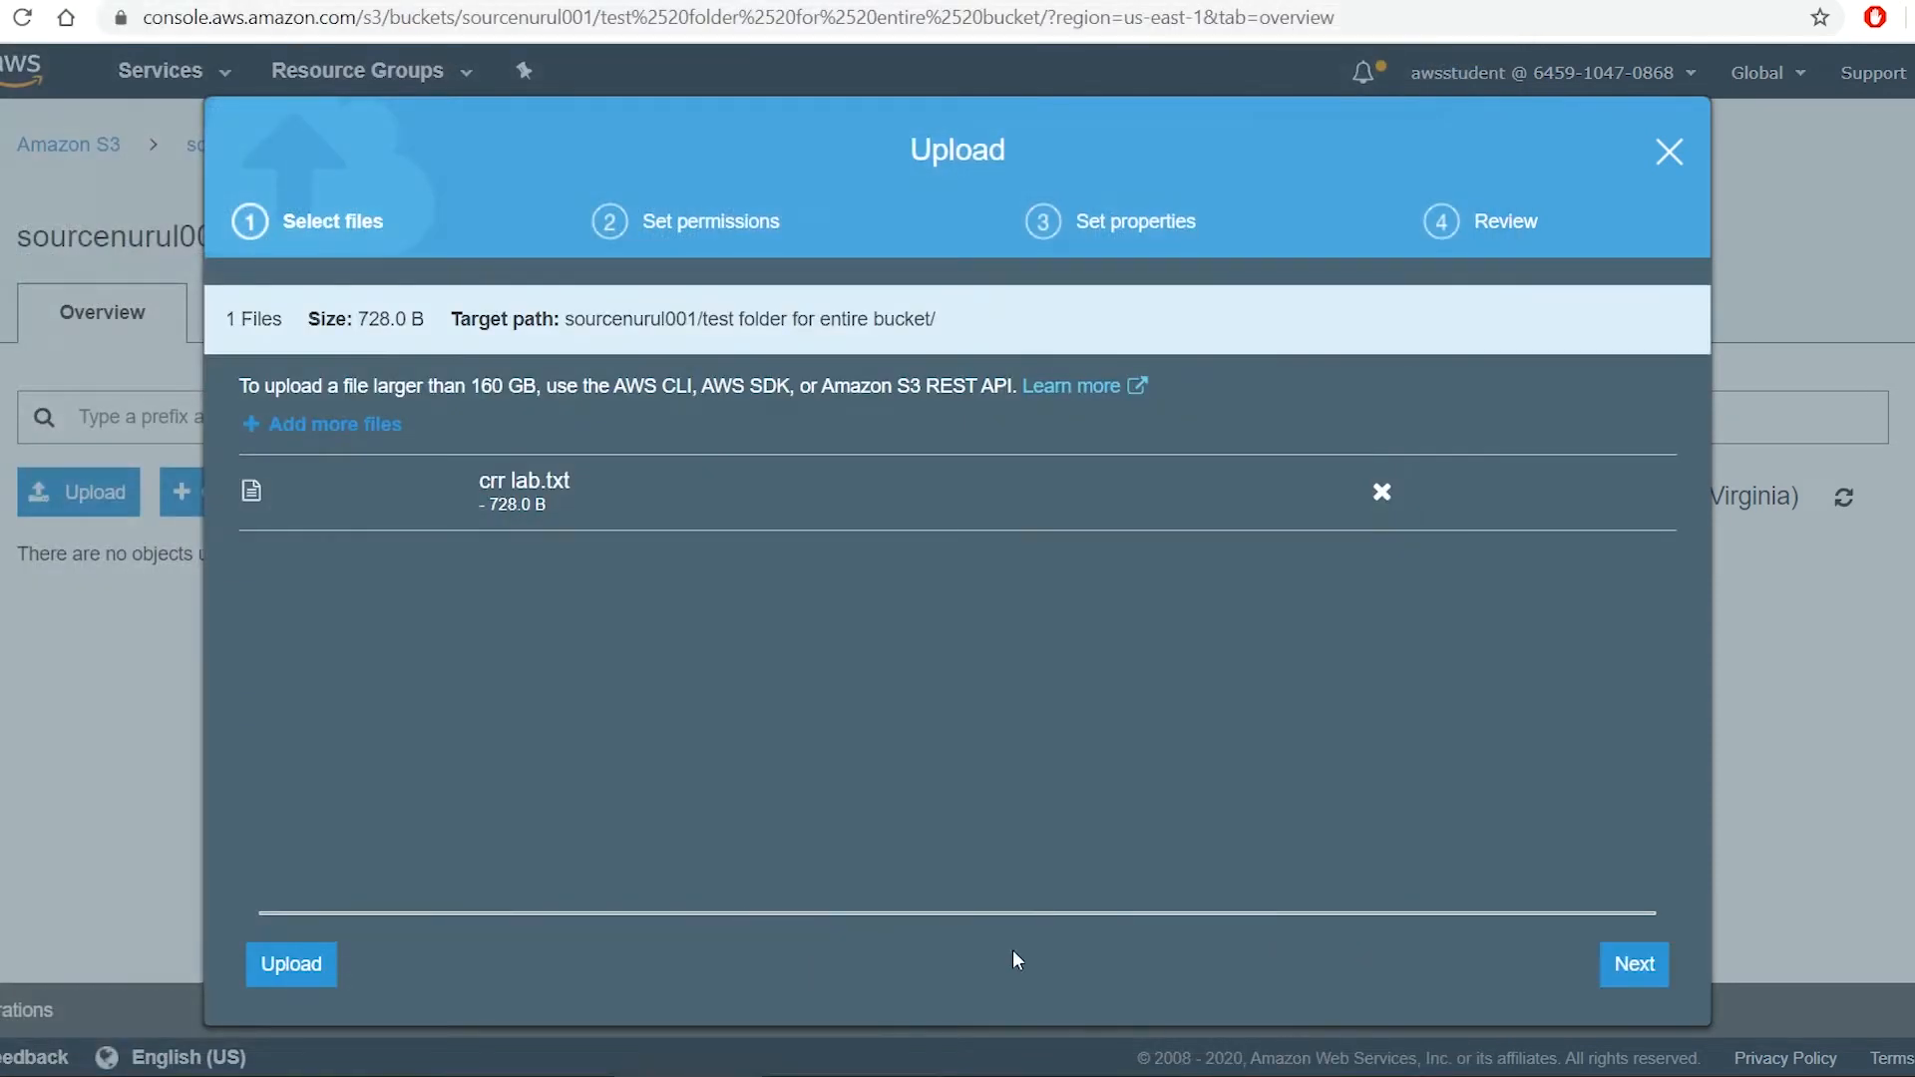
pyautogui.click(291, 966)
# Refresh destnurul001 and check the replicated "test folder for entire bucket" folder and its contents
pyautogui.click(90, 145)
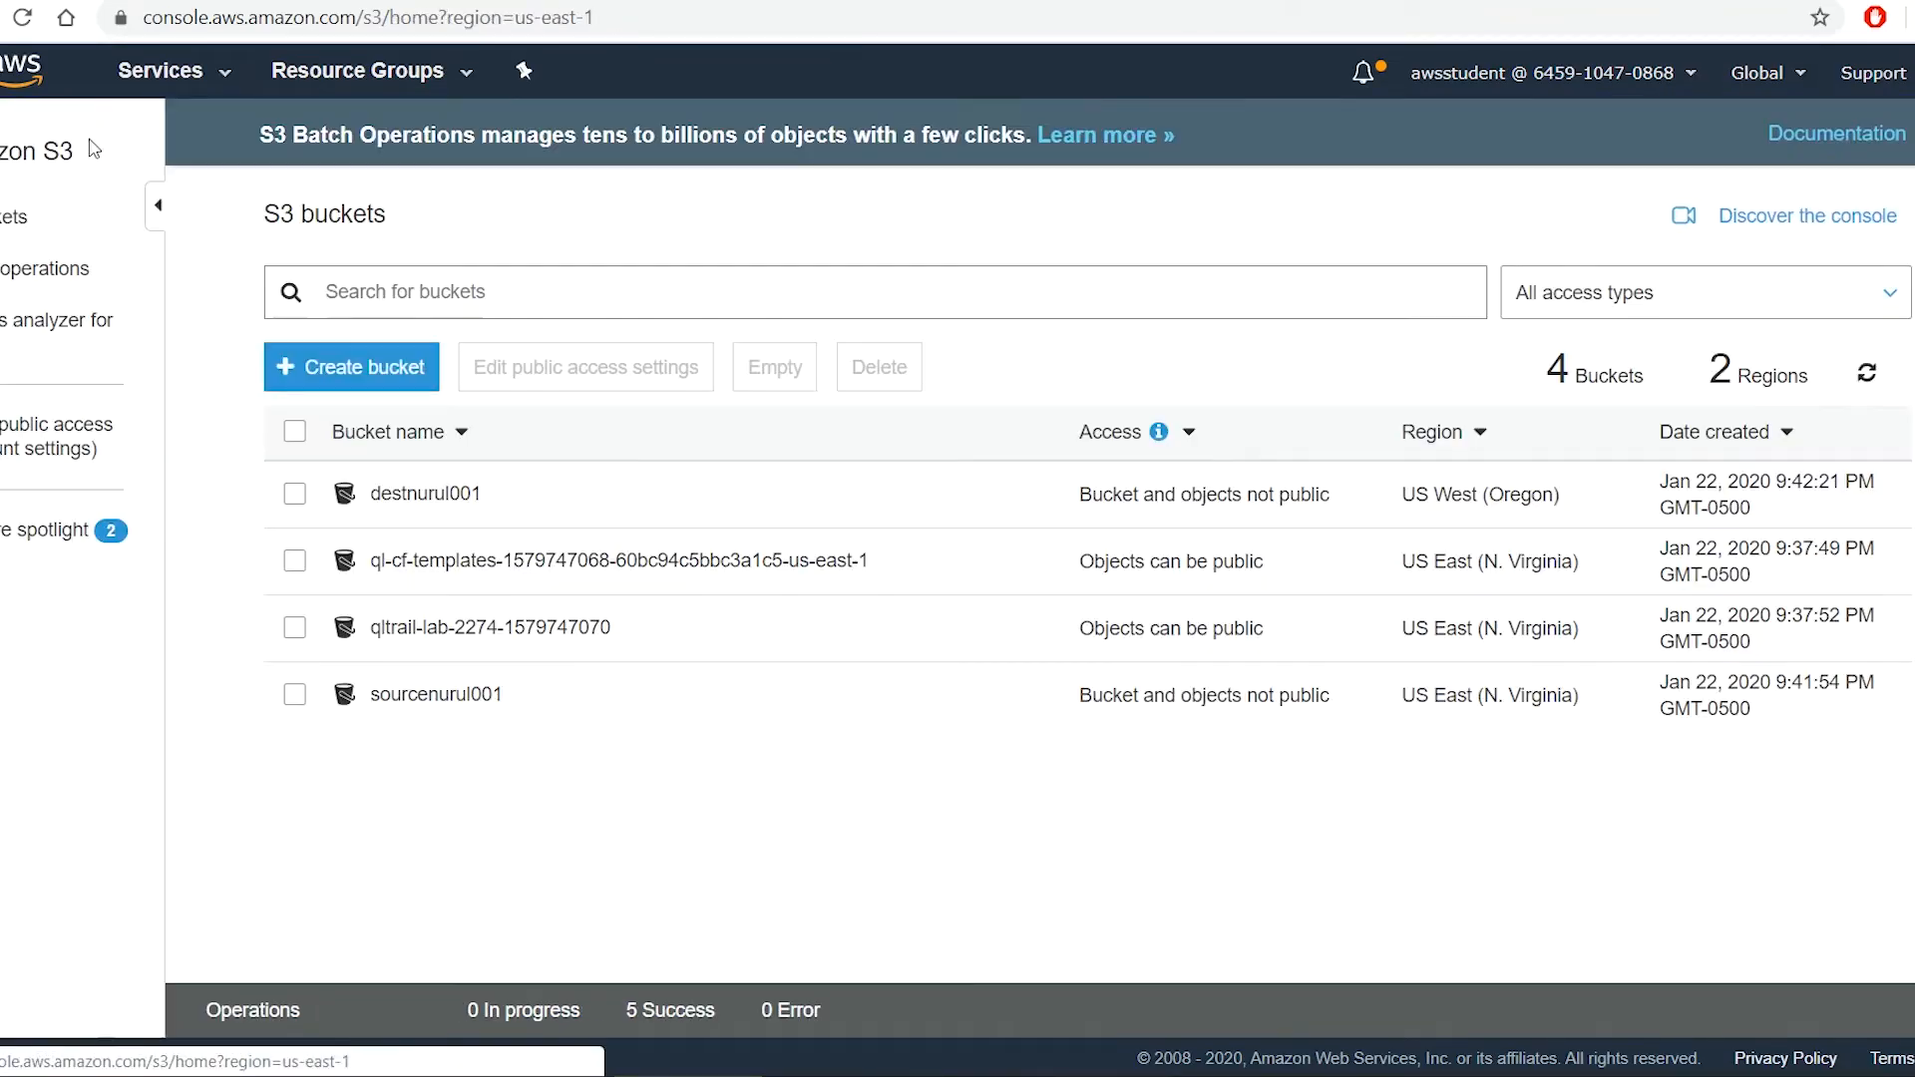
pyautogui.click(423, 492)
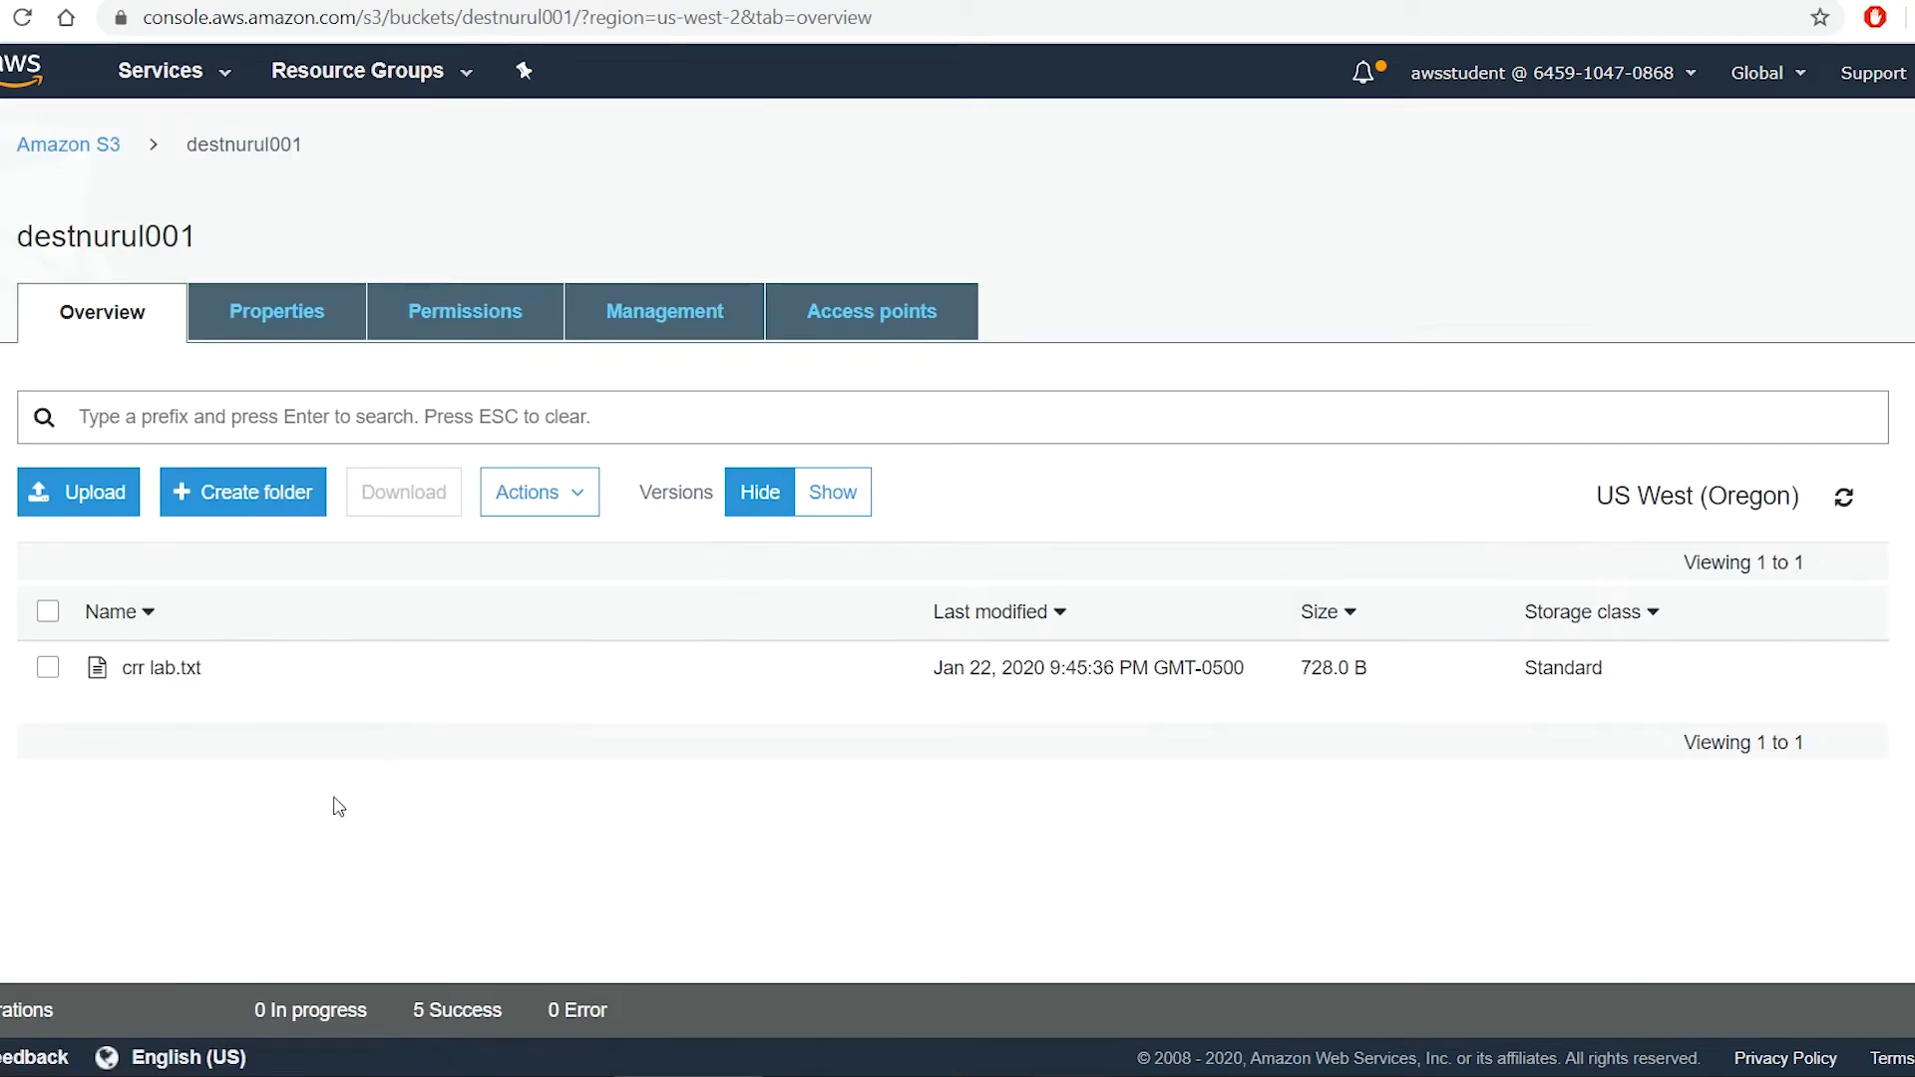
pyautogui.click(1843, 497)
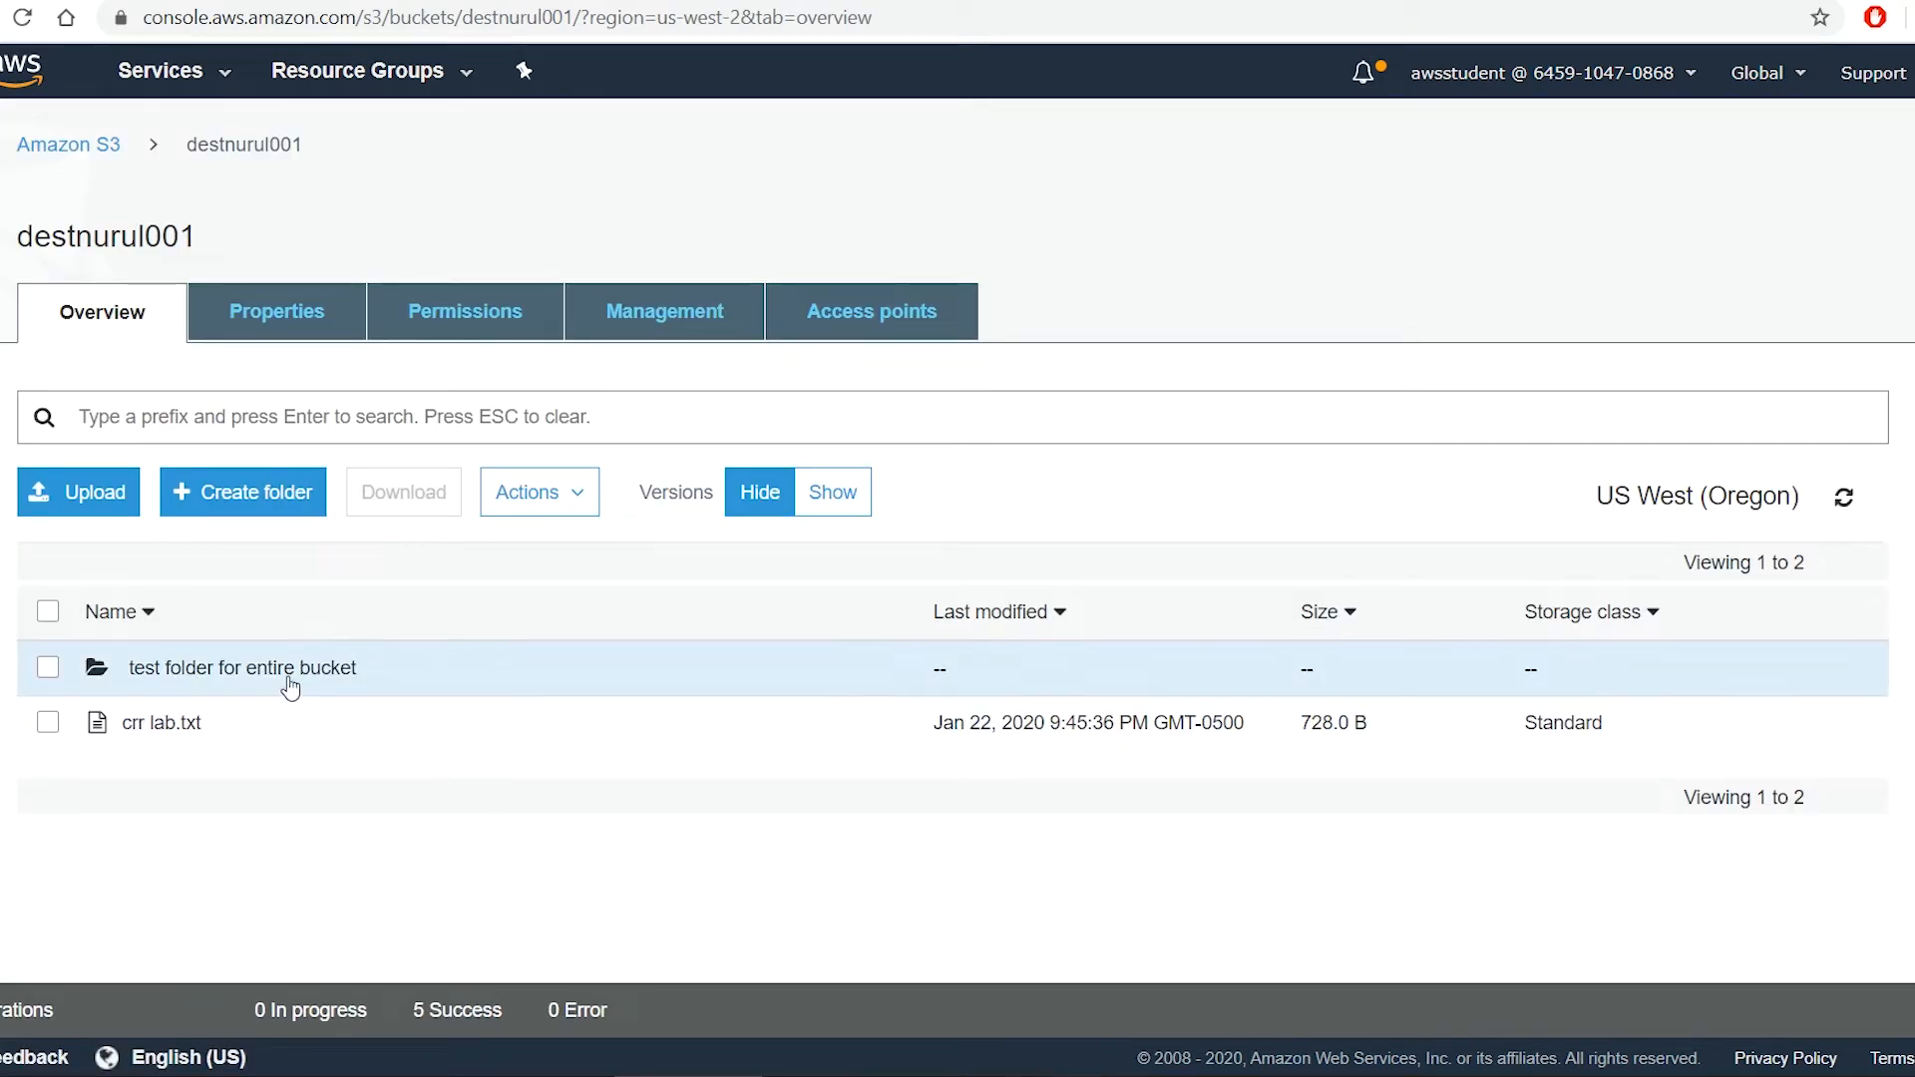
pyautogui.click(284, 671)
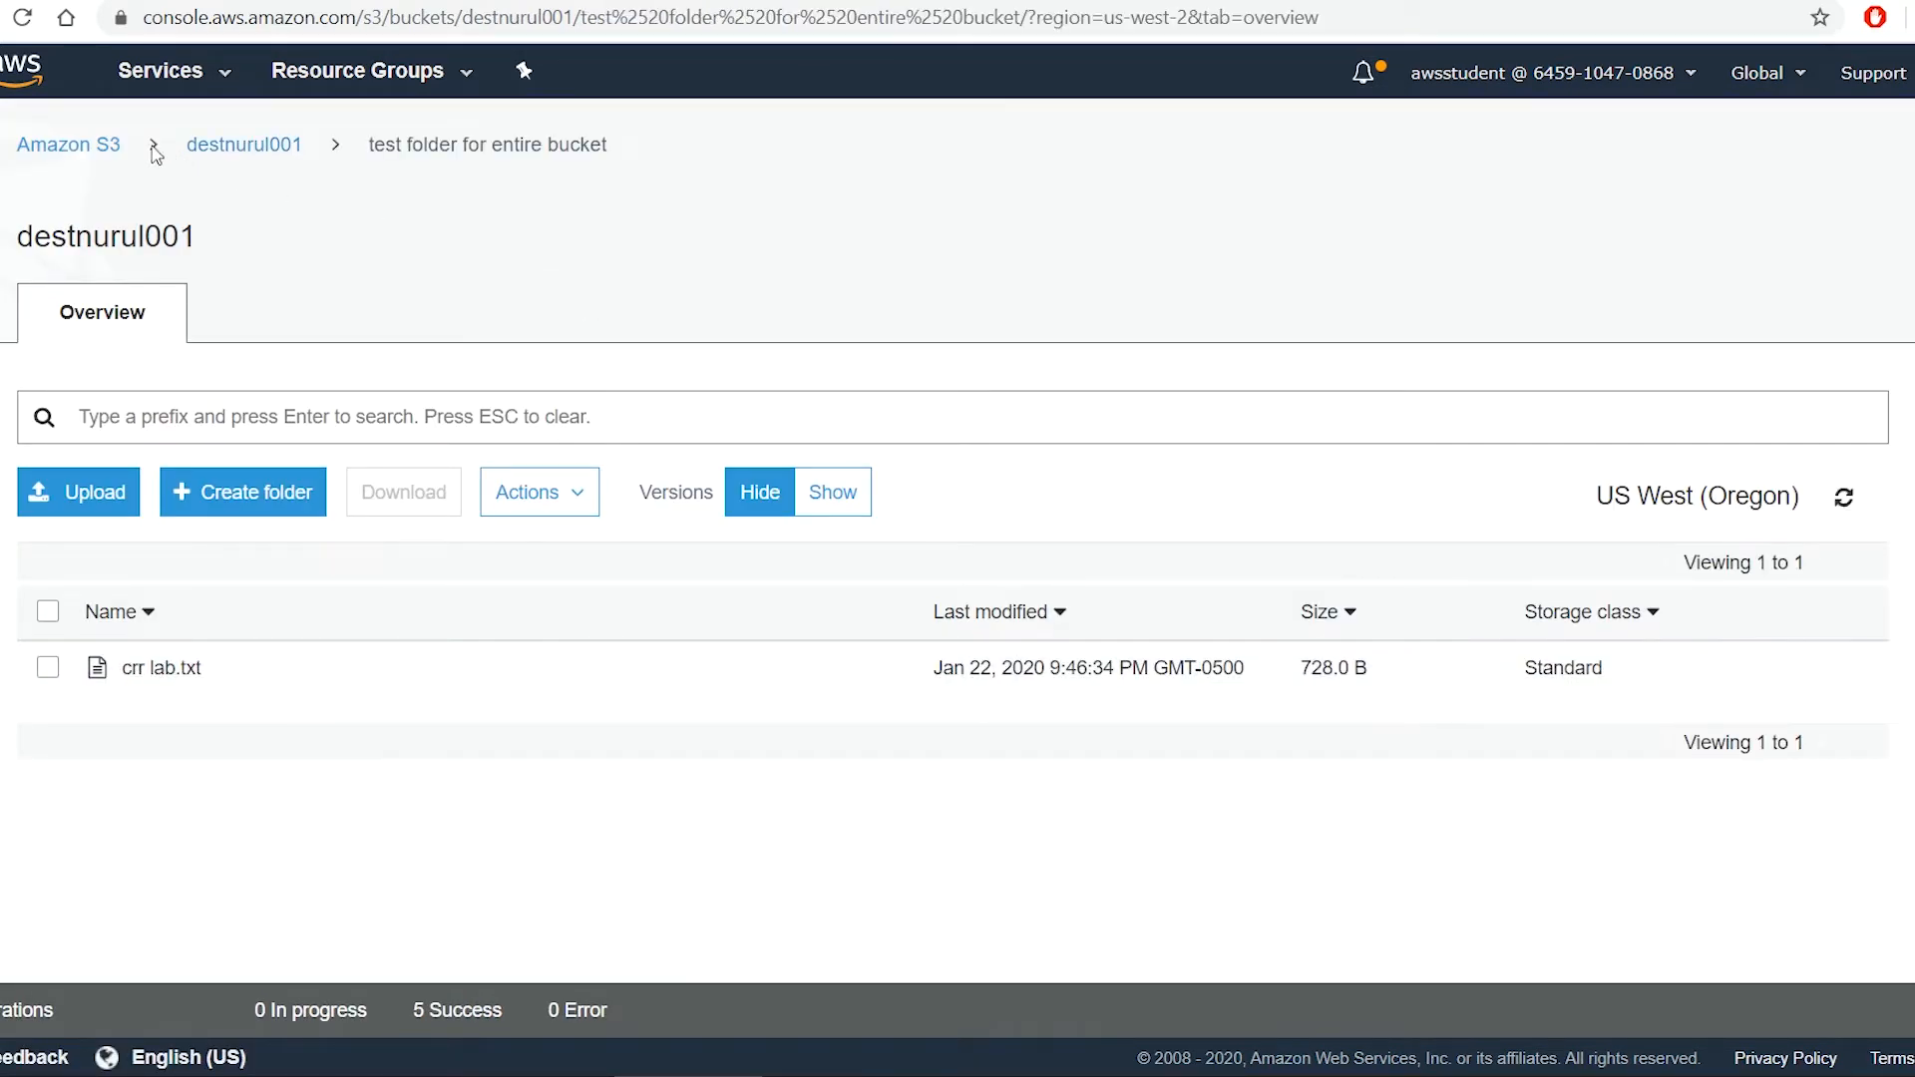
# Disable the entirebucket replication rule of sourcenurul001
pyautogui.click(68, 145)
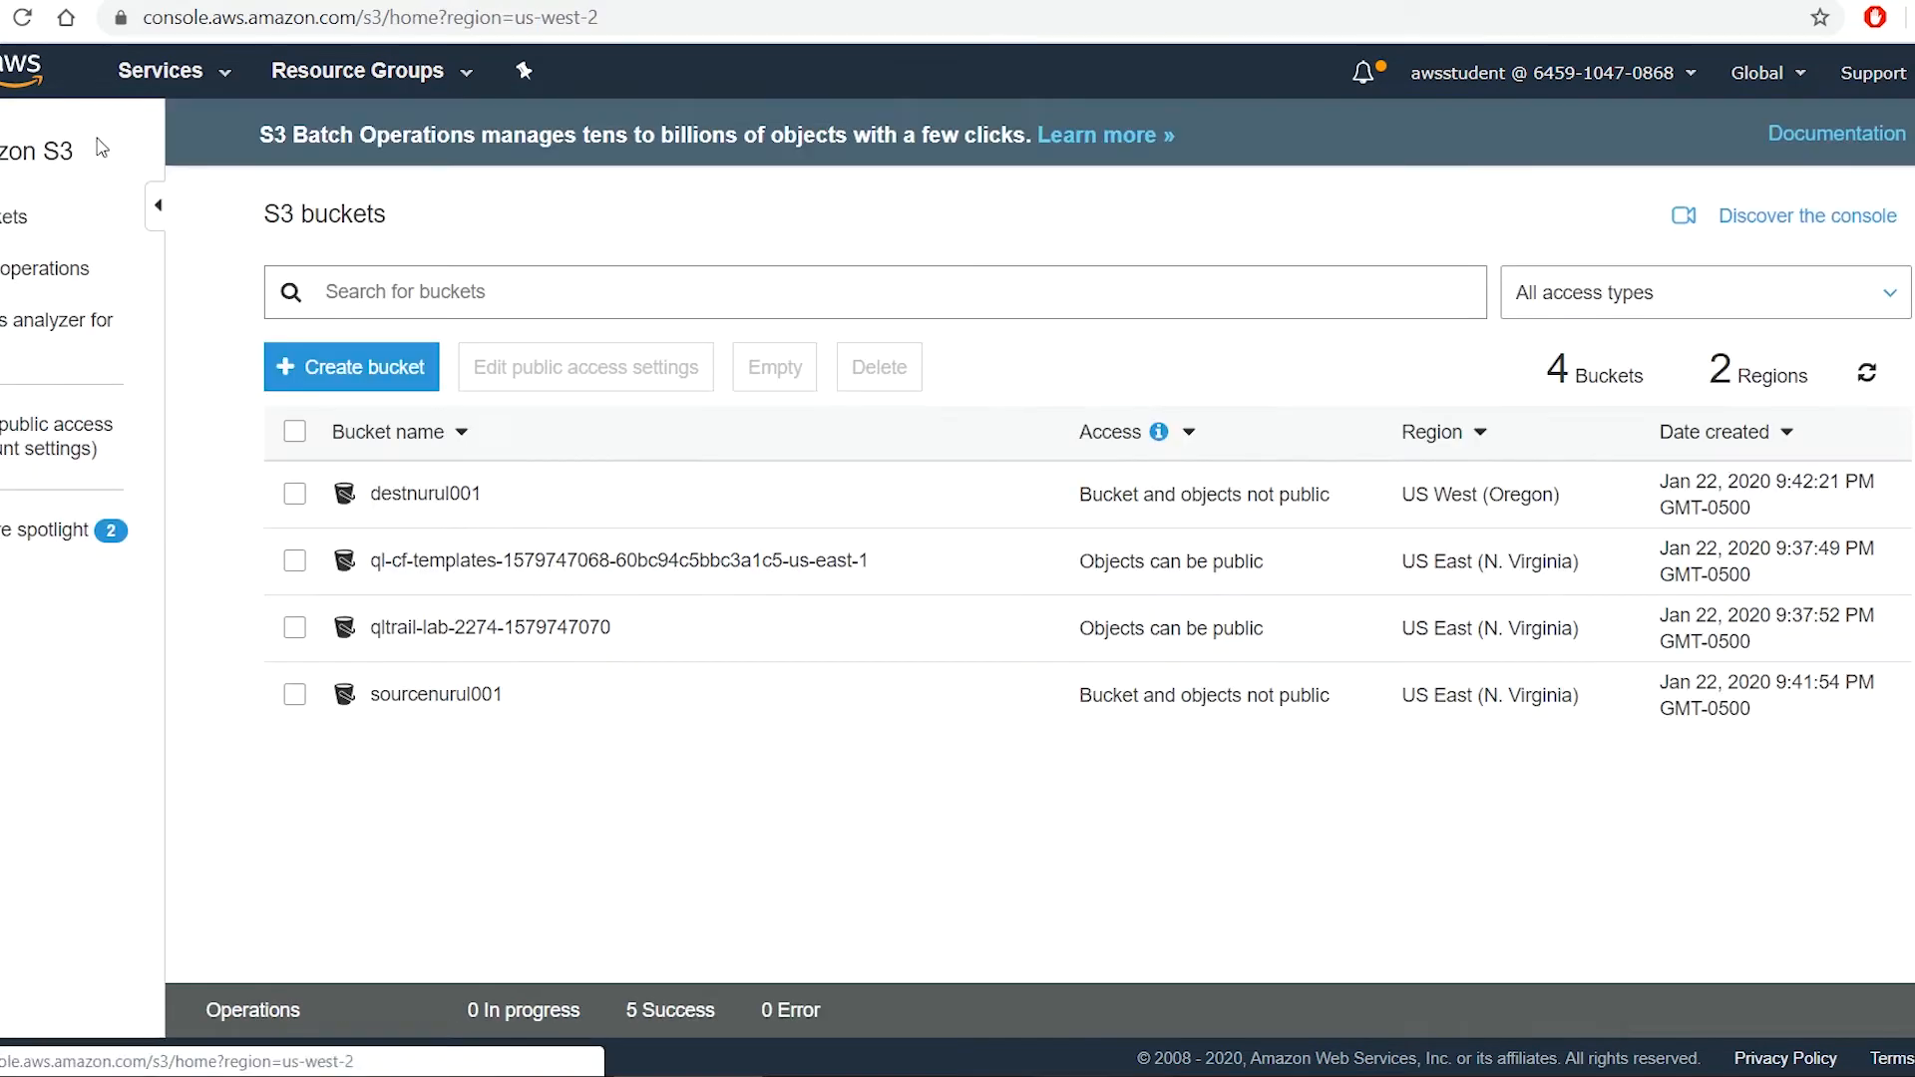
pyautogui.click(430, 695)
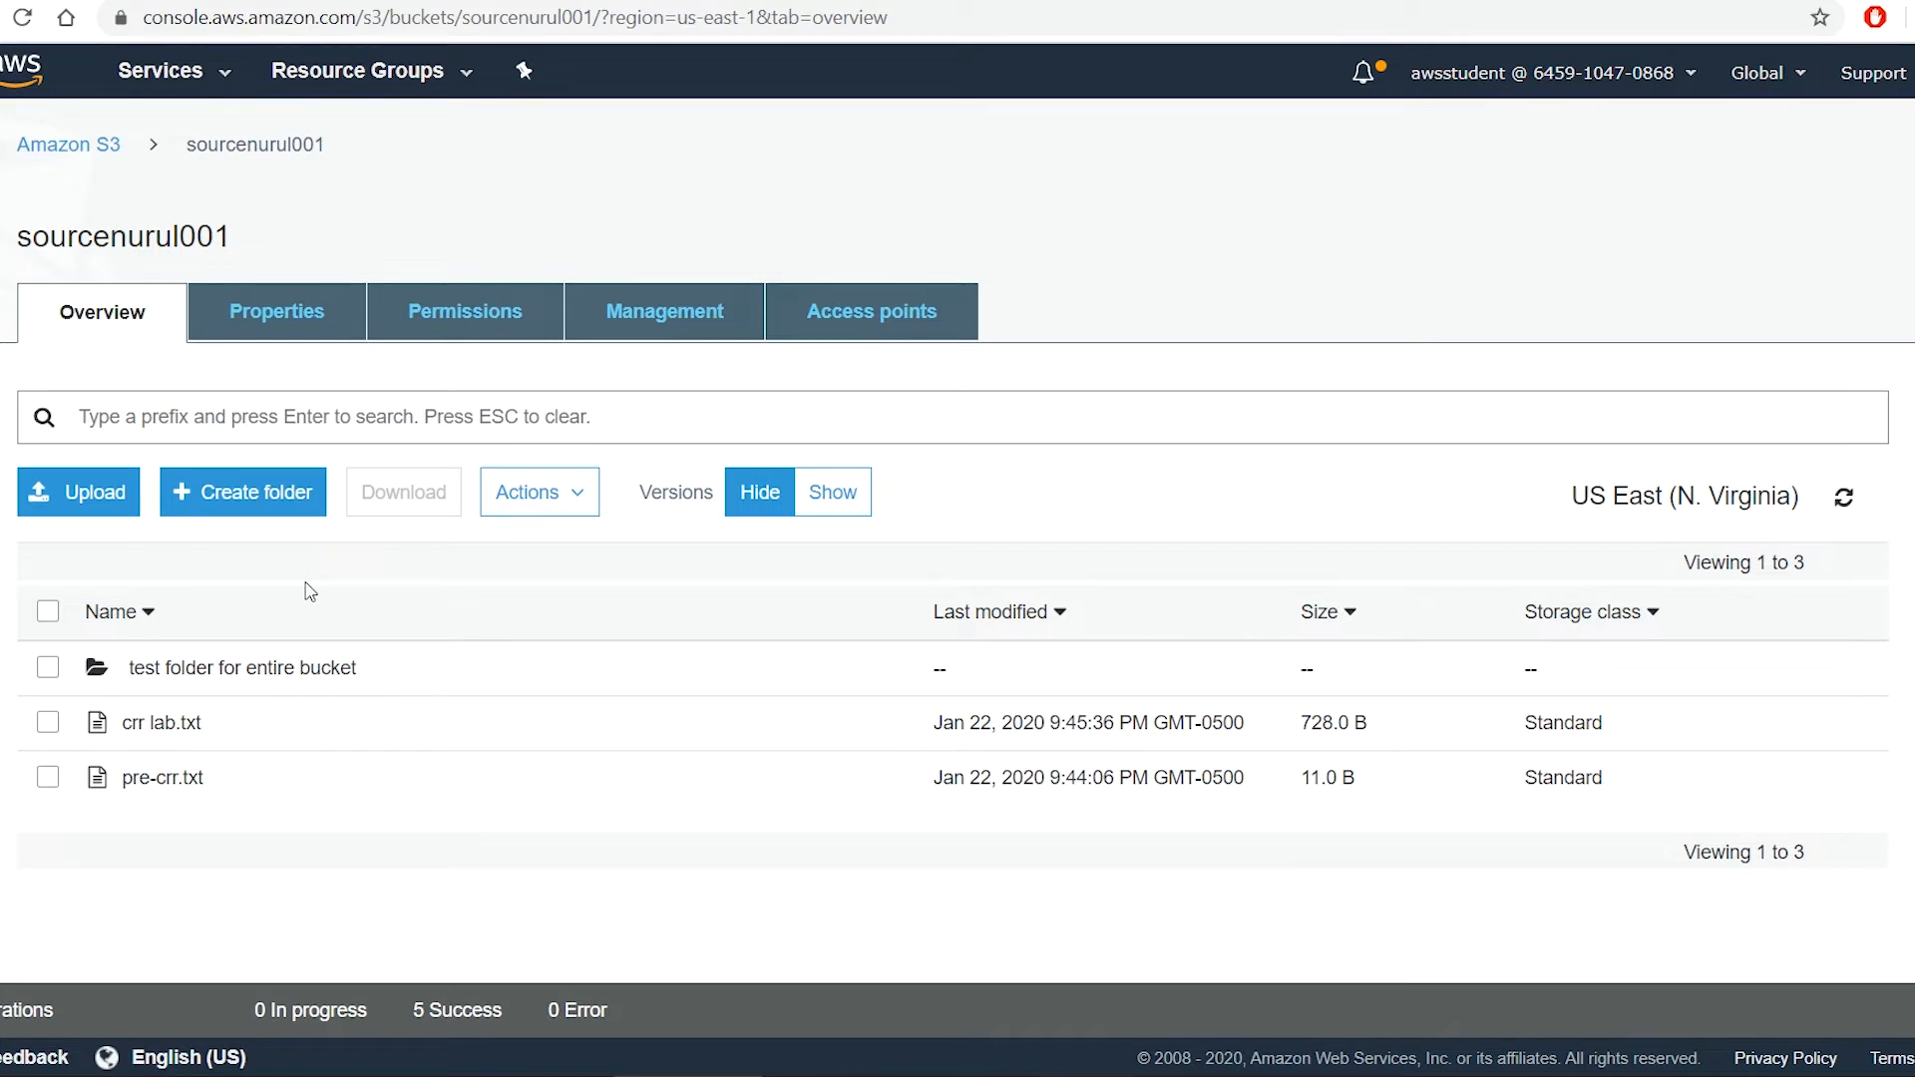
pyautogui.click(684, 319)
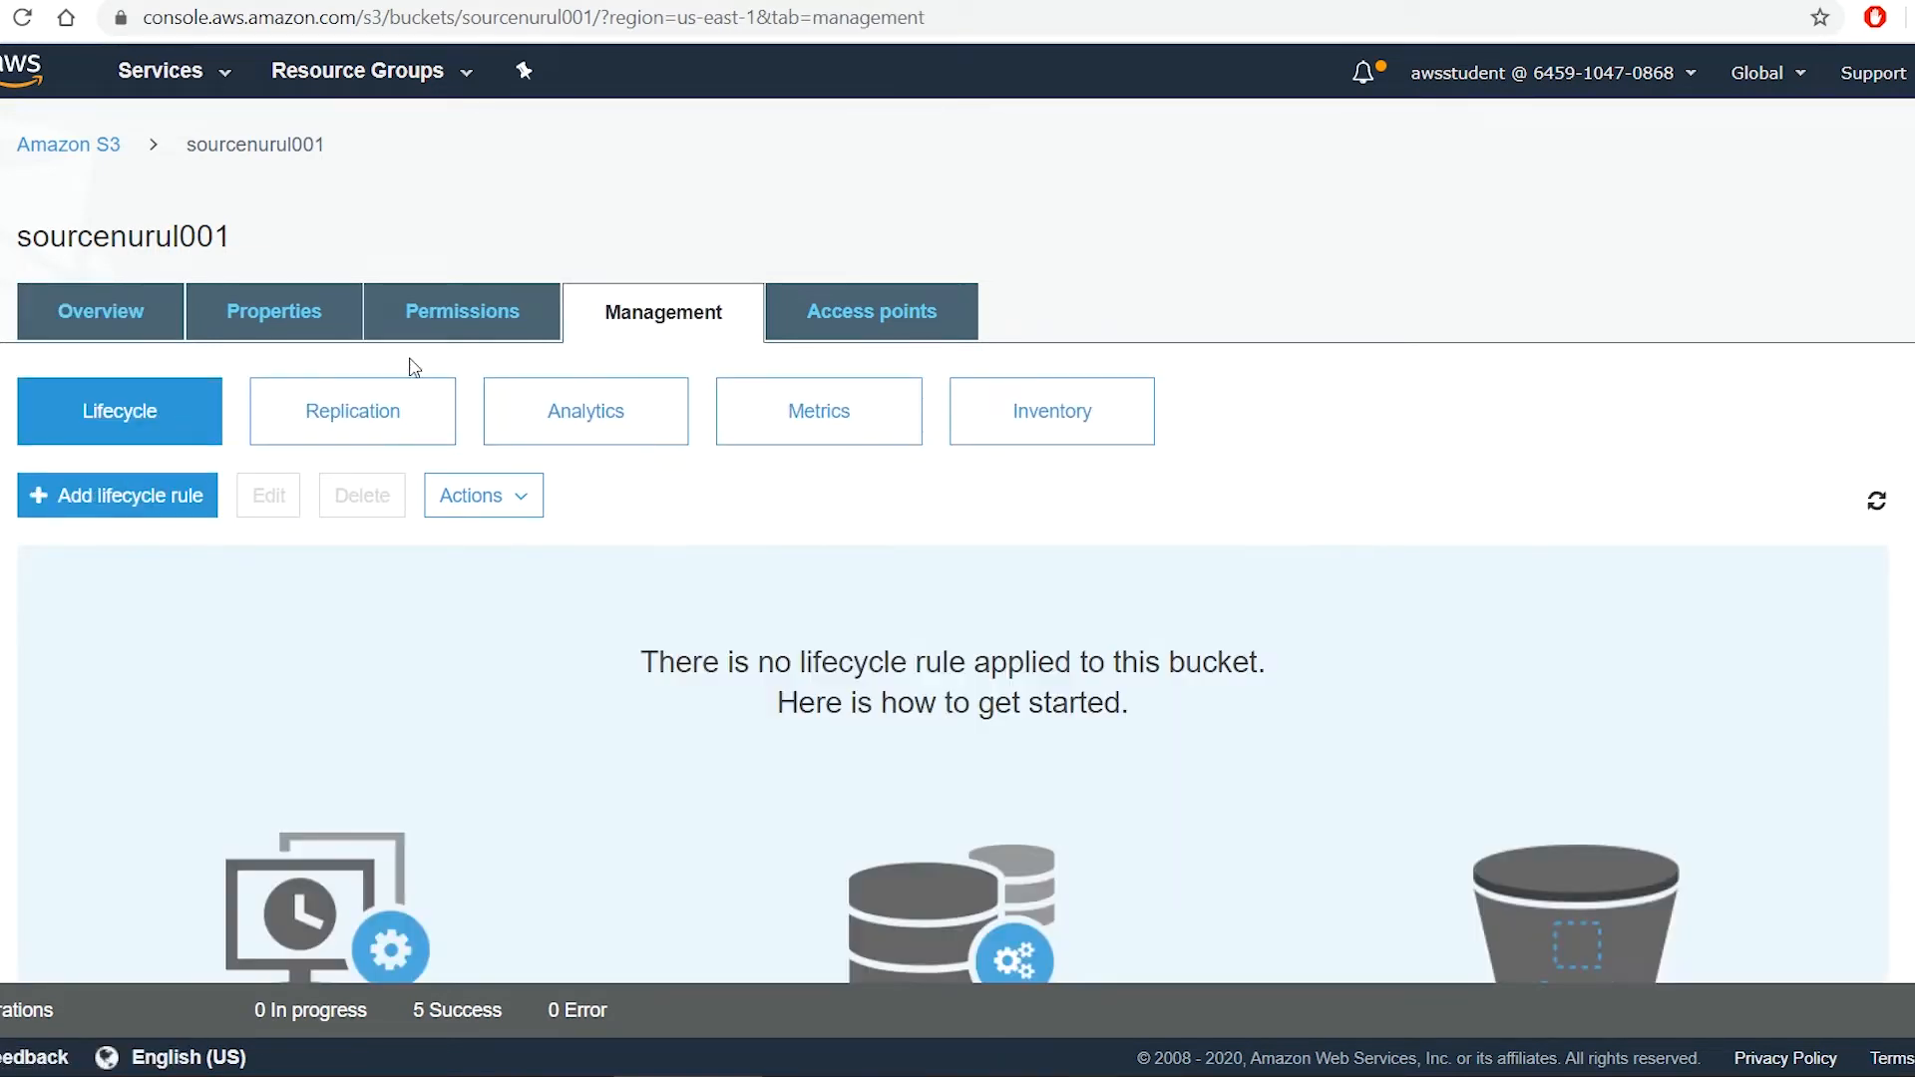
pyautogui.click(300, 407)
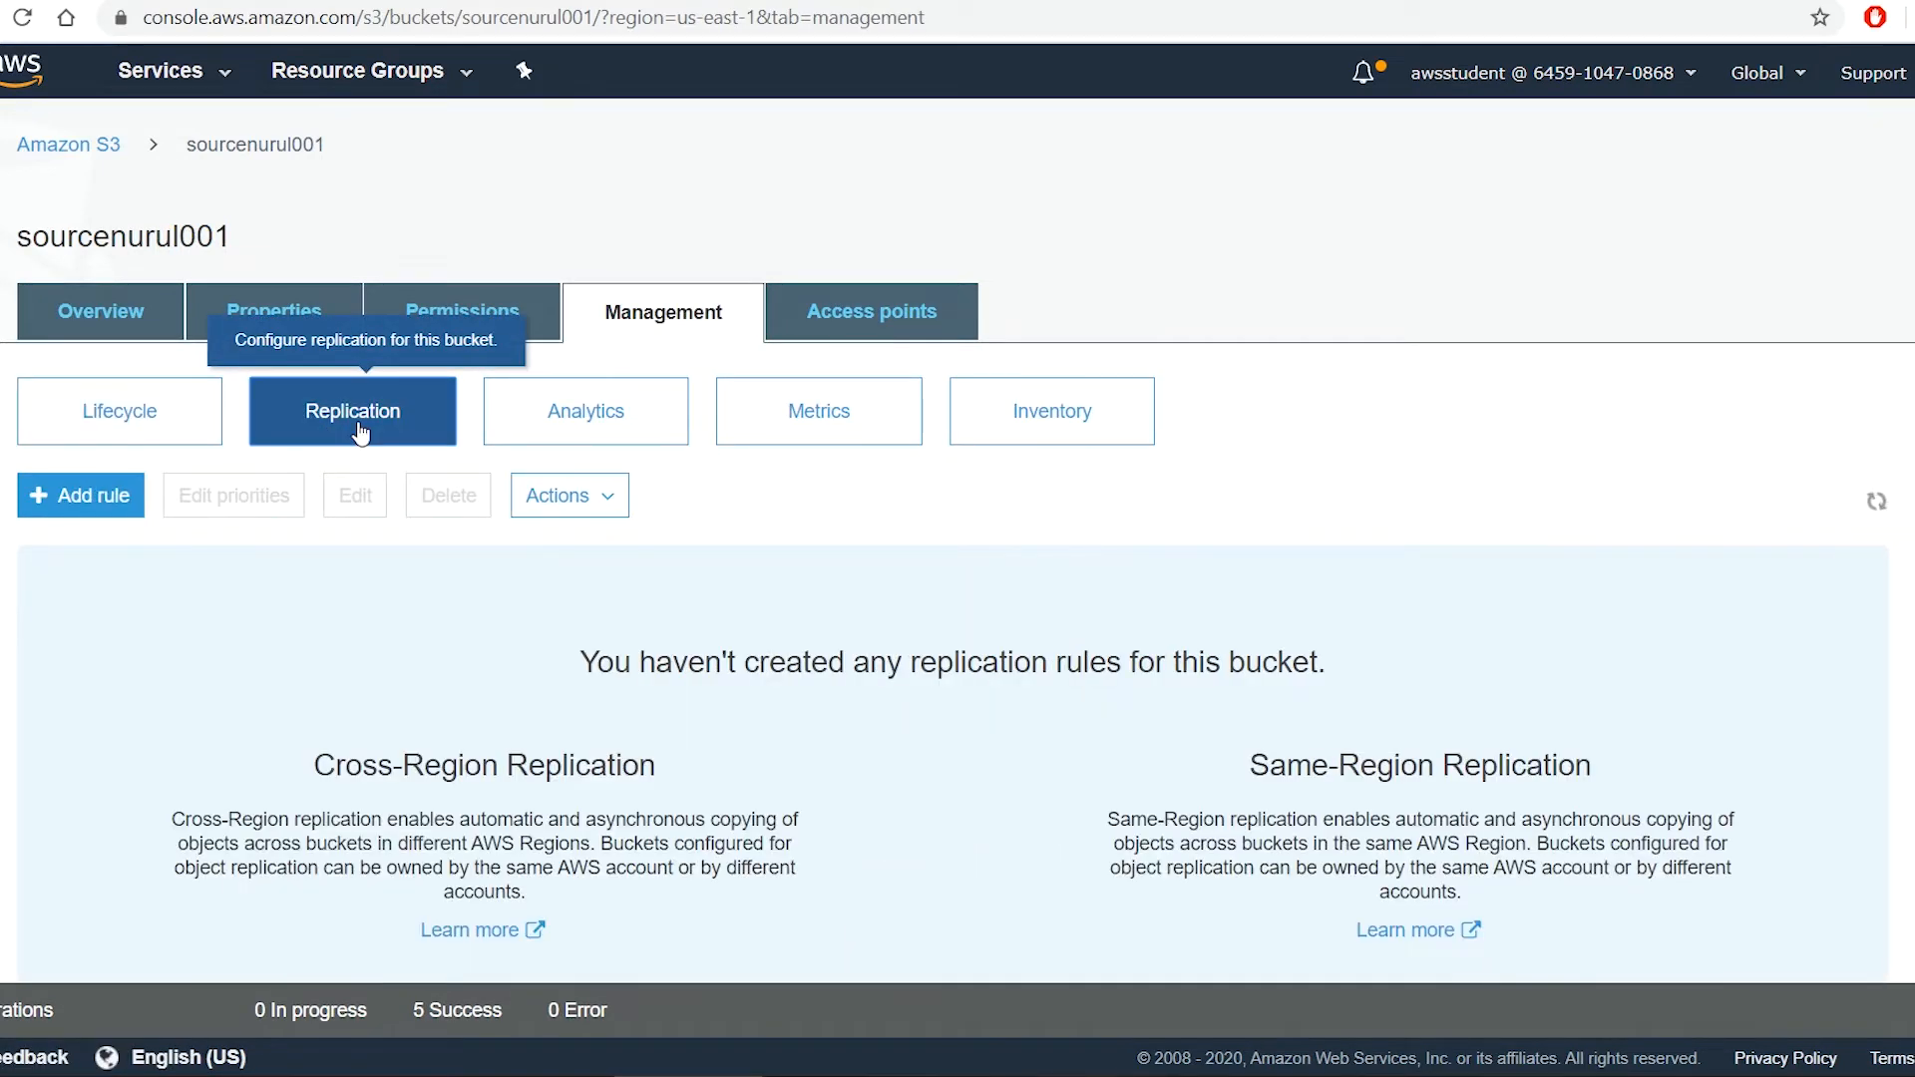
pyautogui.scroll(-1, 957, 599)
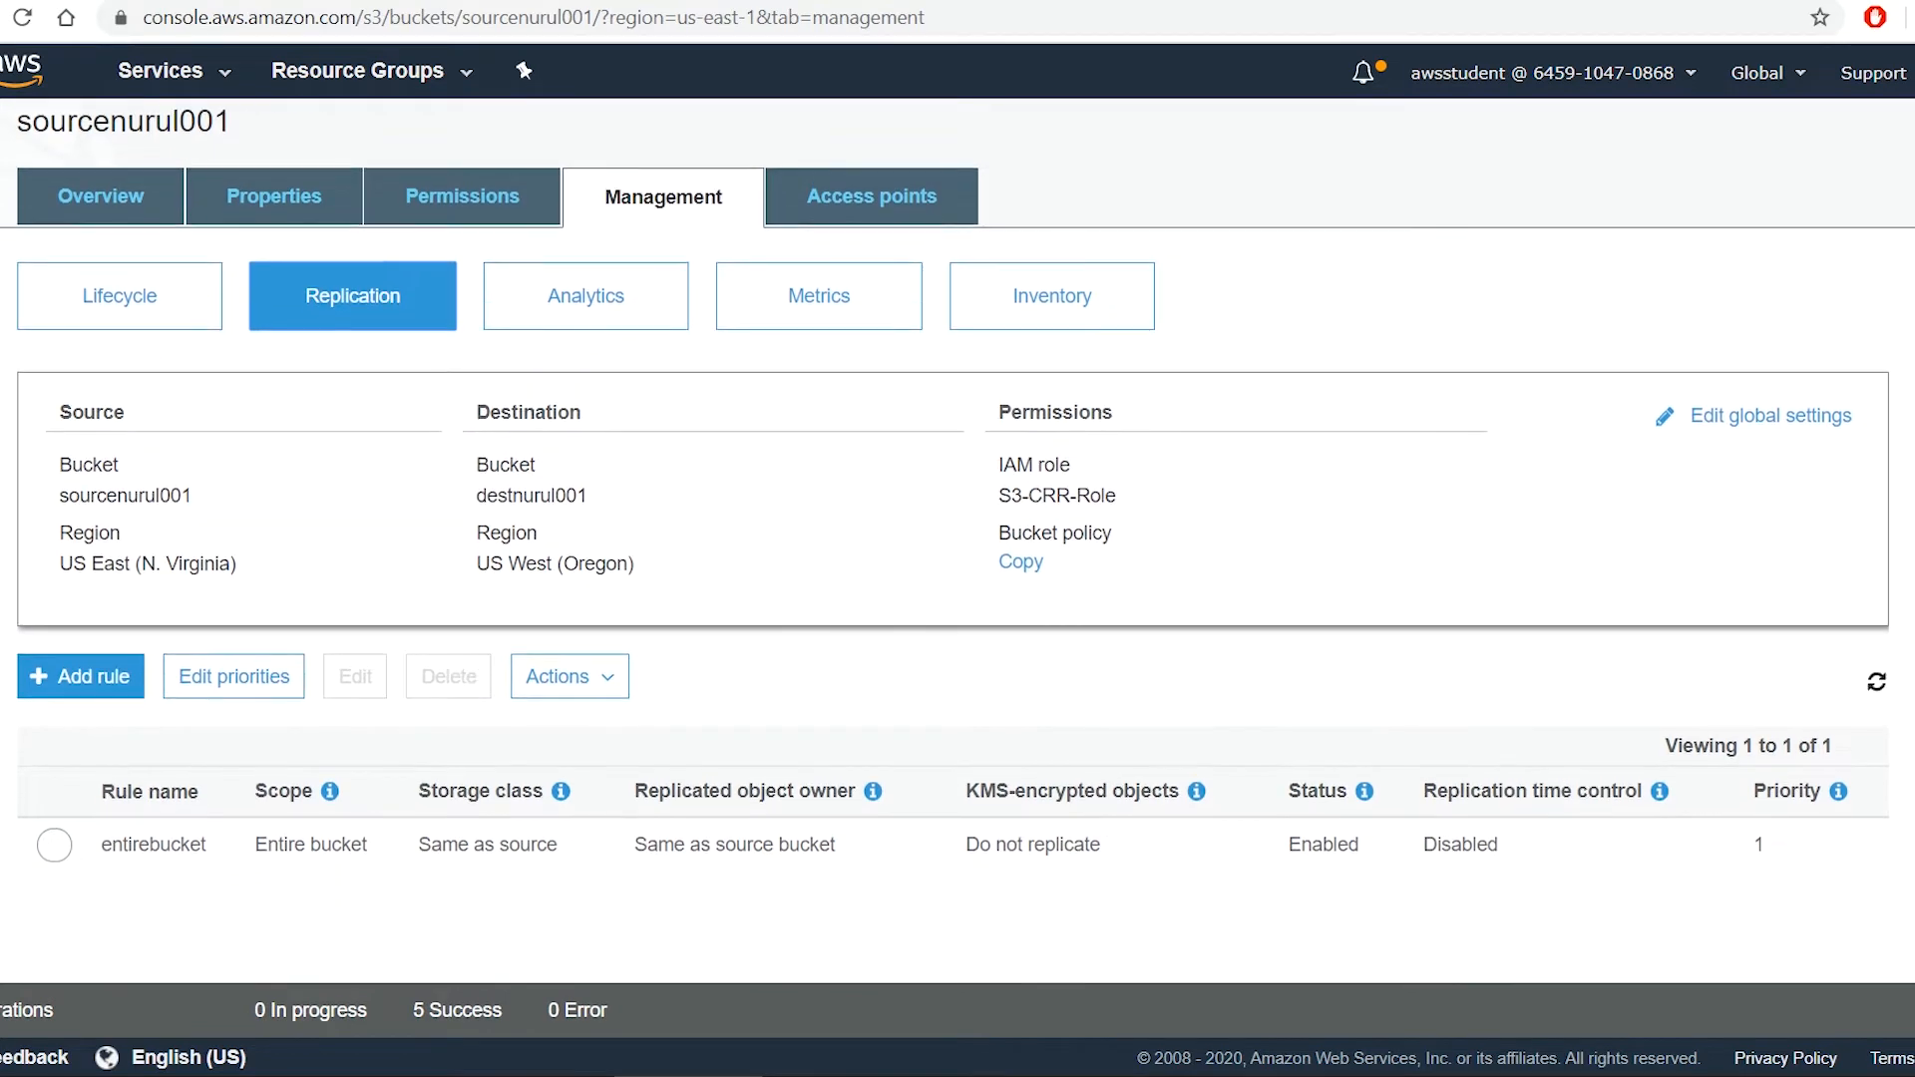
pyautogui.click(55, 845)
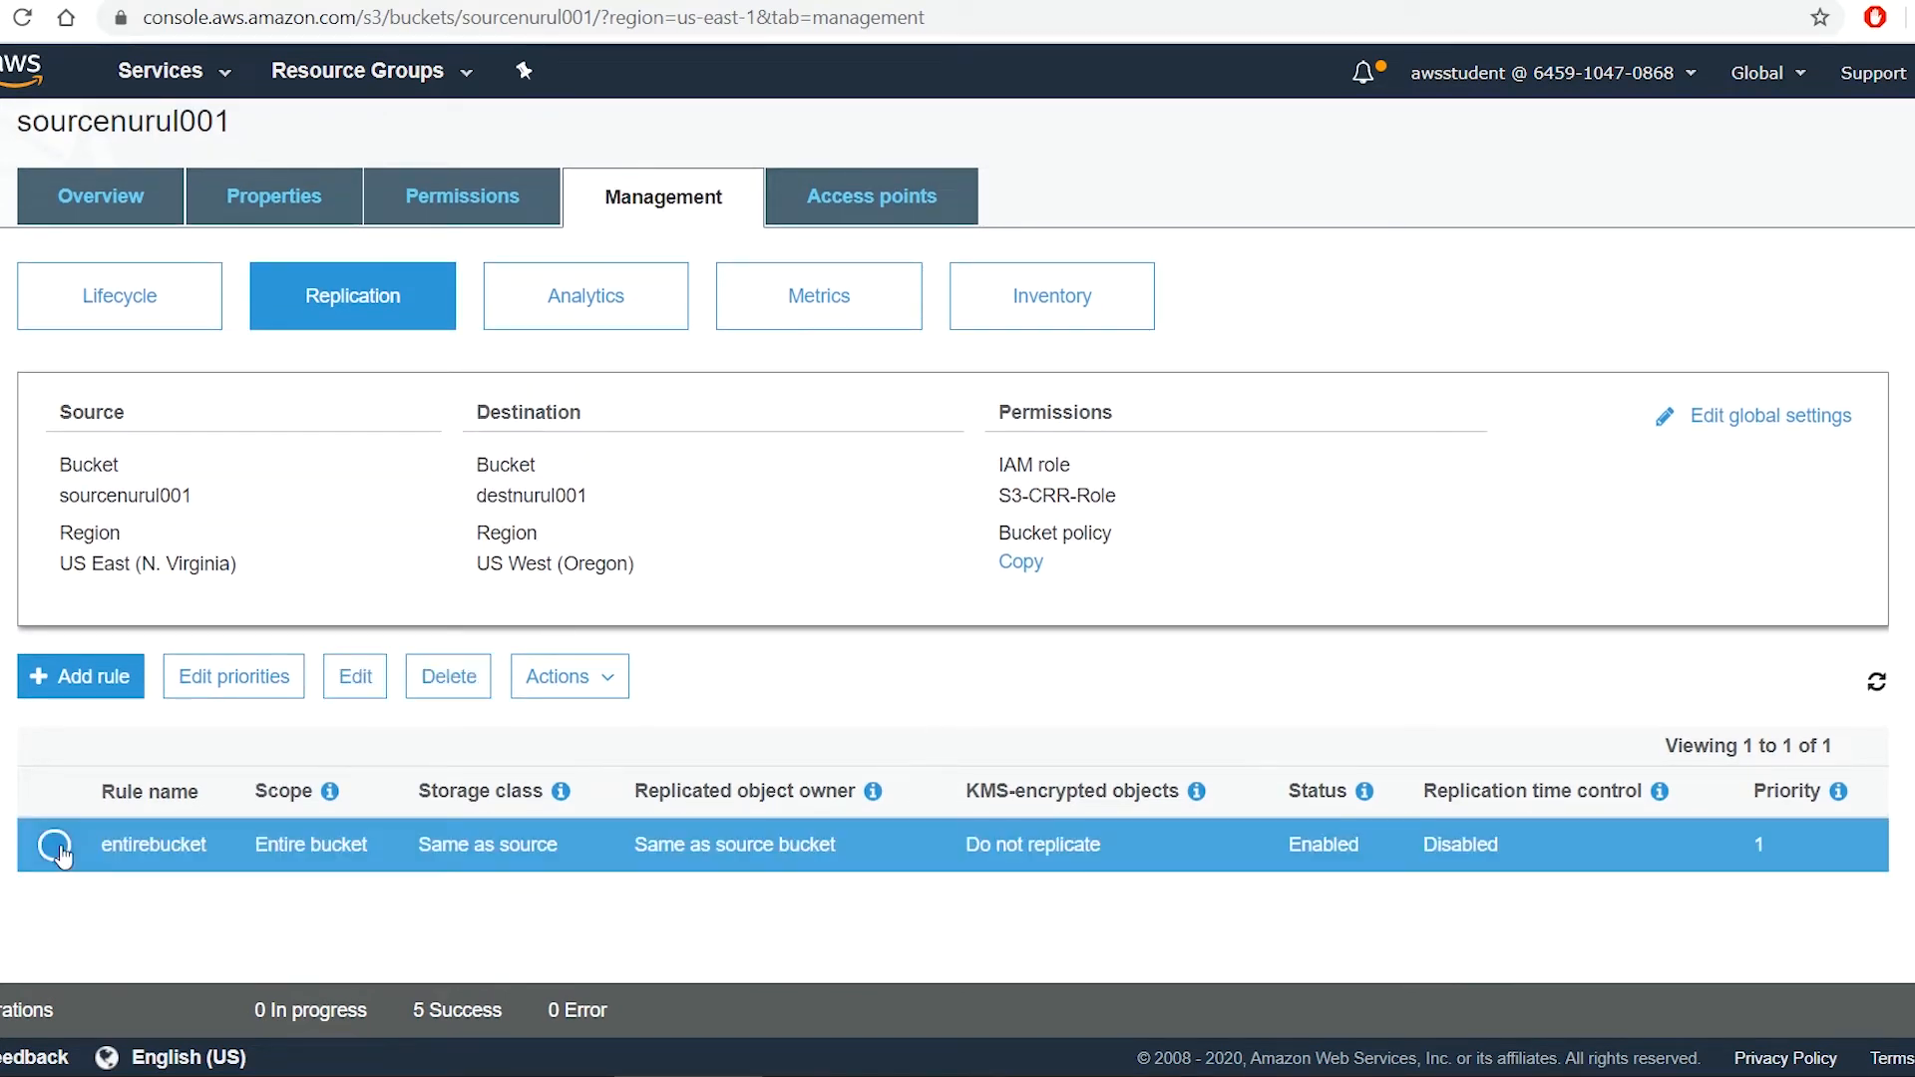
pyautogui.click(606, 684)
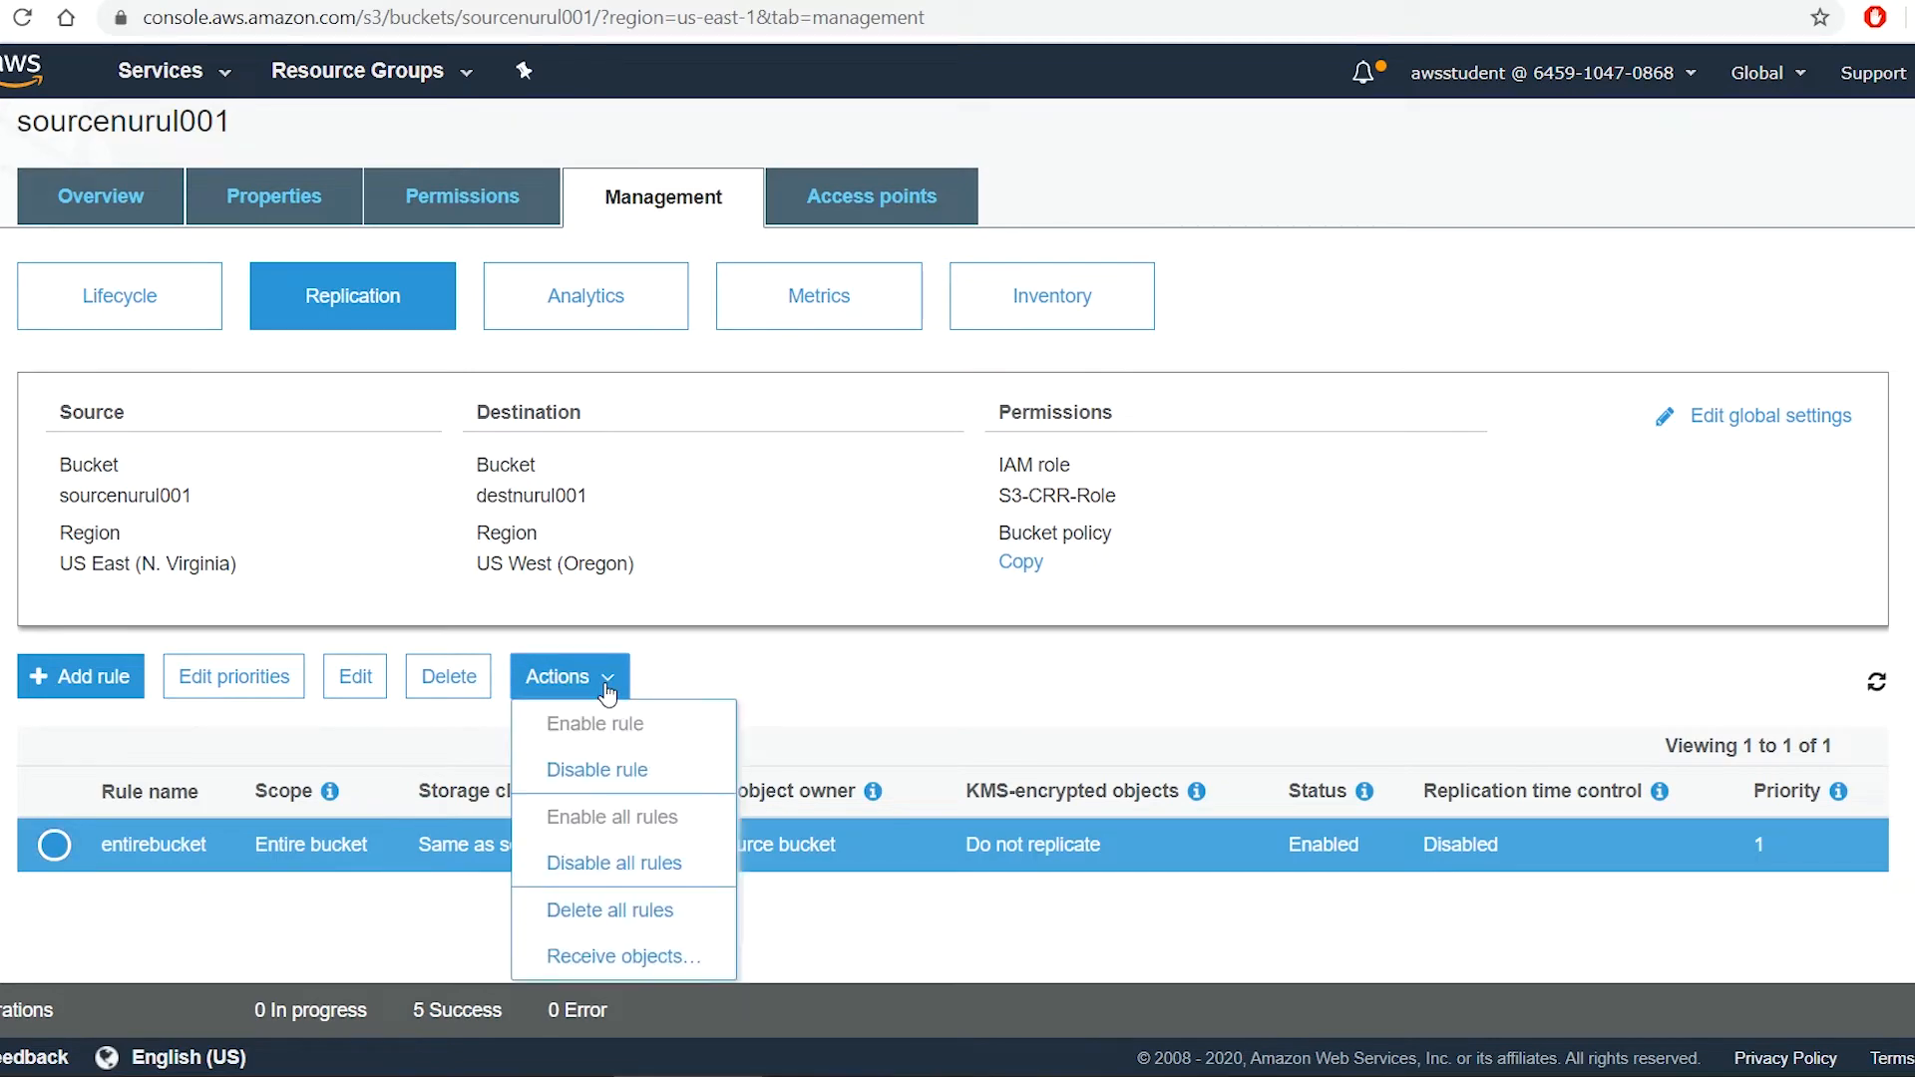
pyautogui.click(615, 769)
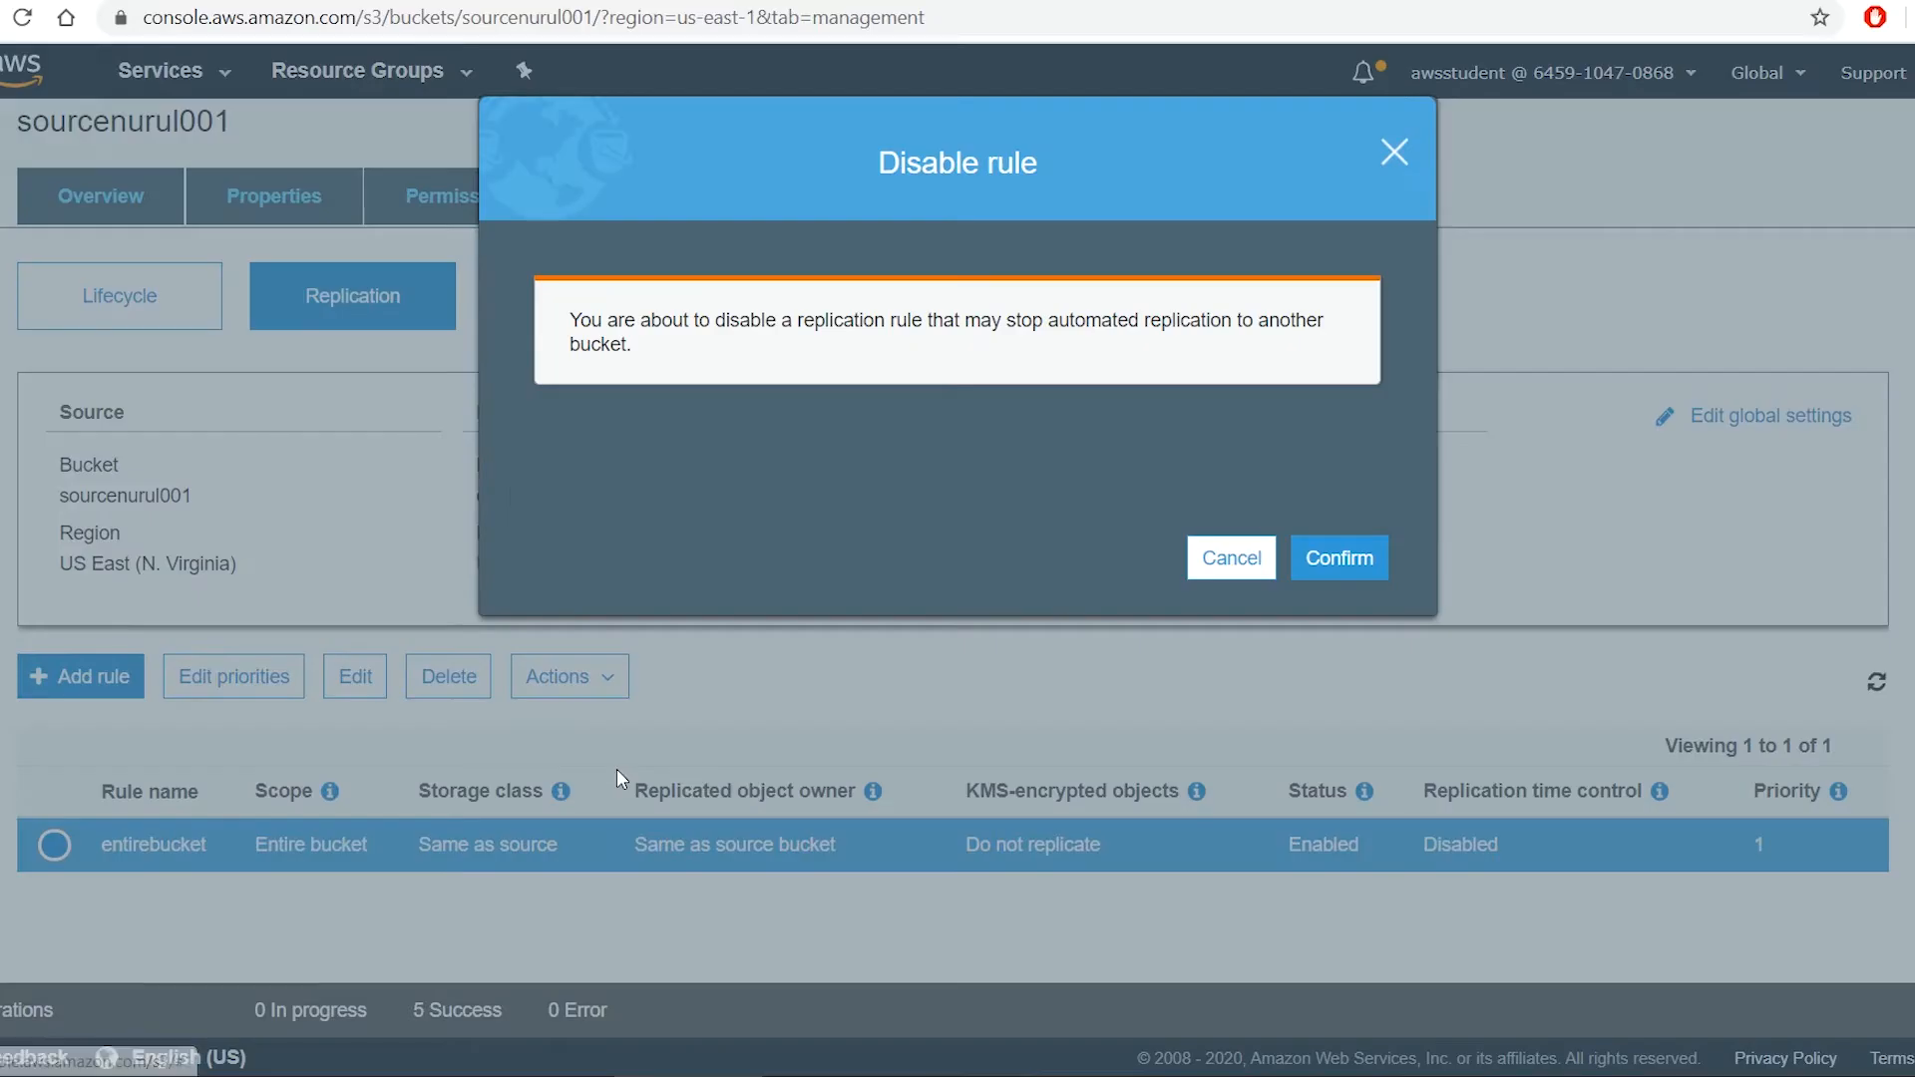
pyautogui.click(1334, 562)
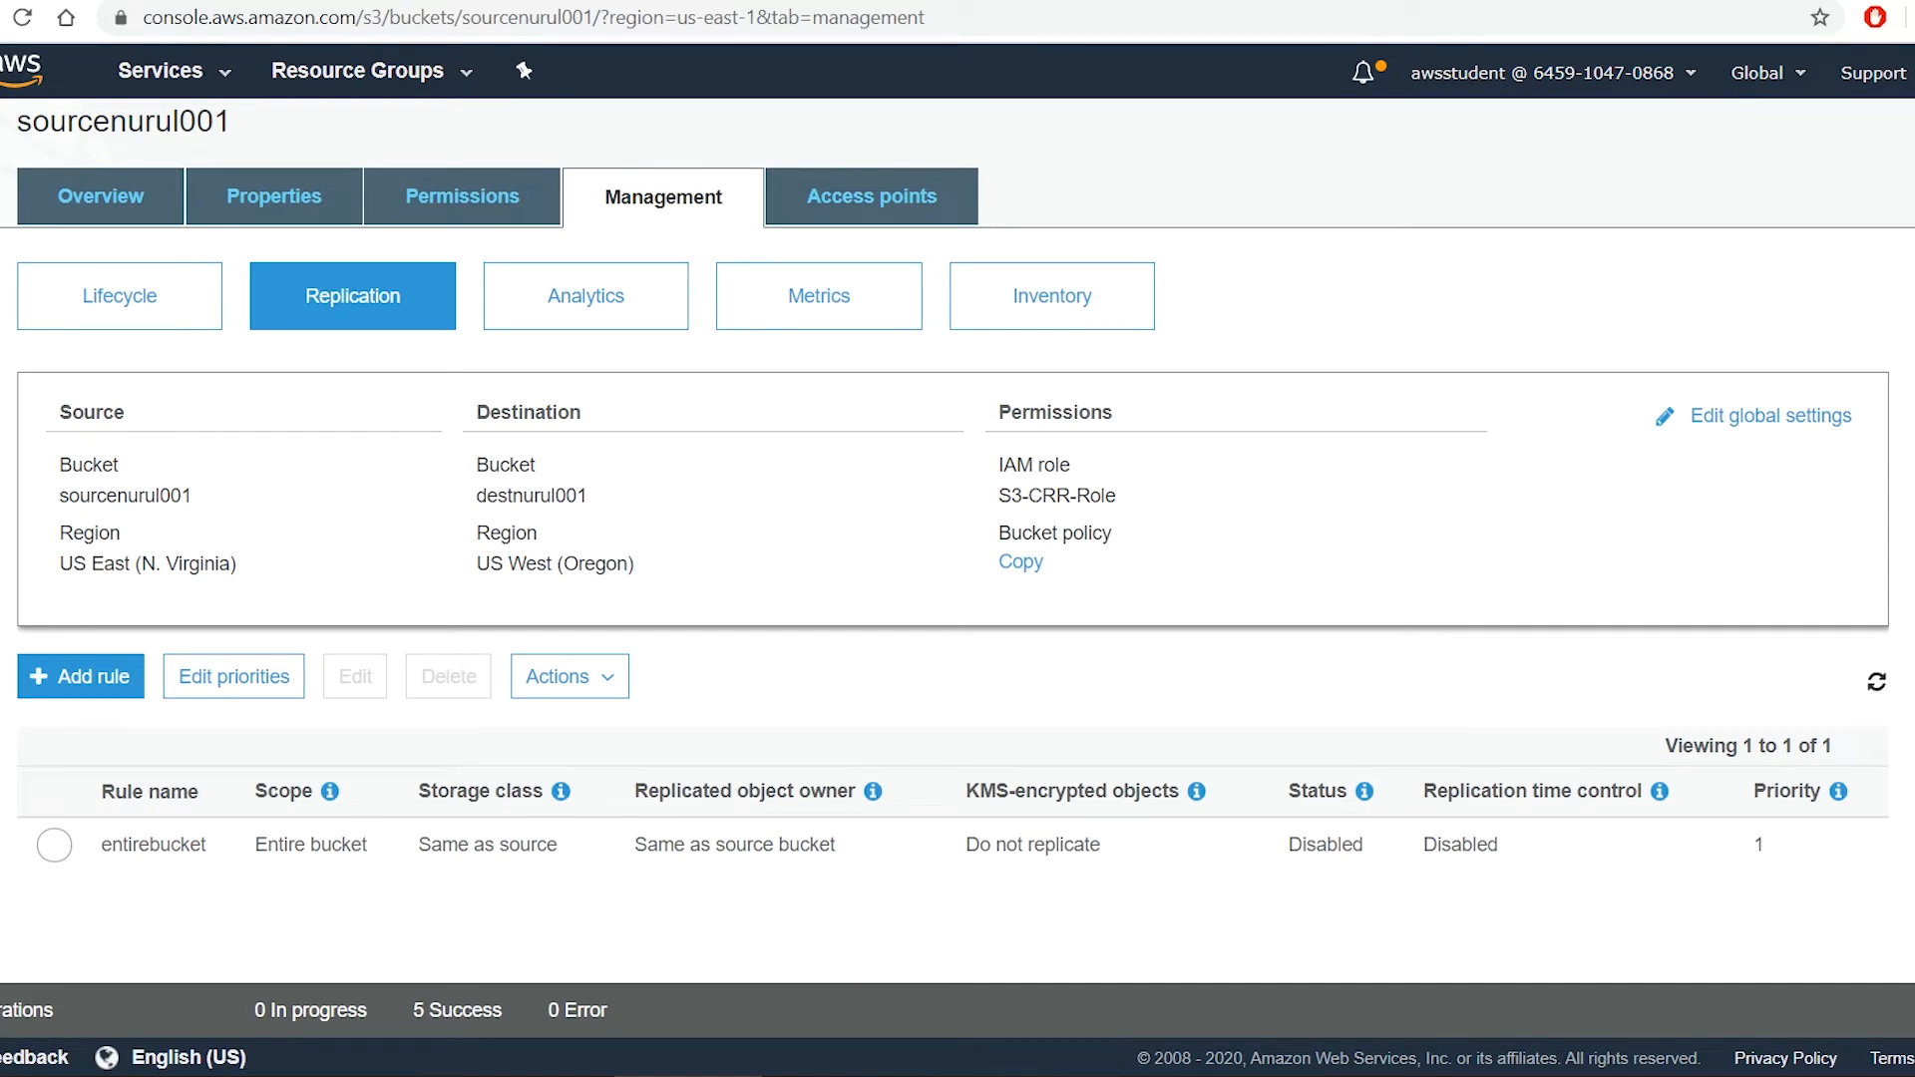
# Review the objects in destnurul001 and inside its "test folder for entire bucket" folder after disabling the rule
pyautogui.scroll(1, 405, 185)
pyautogui.click(78, 136)
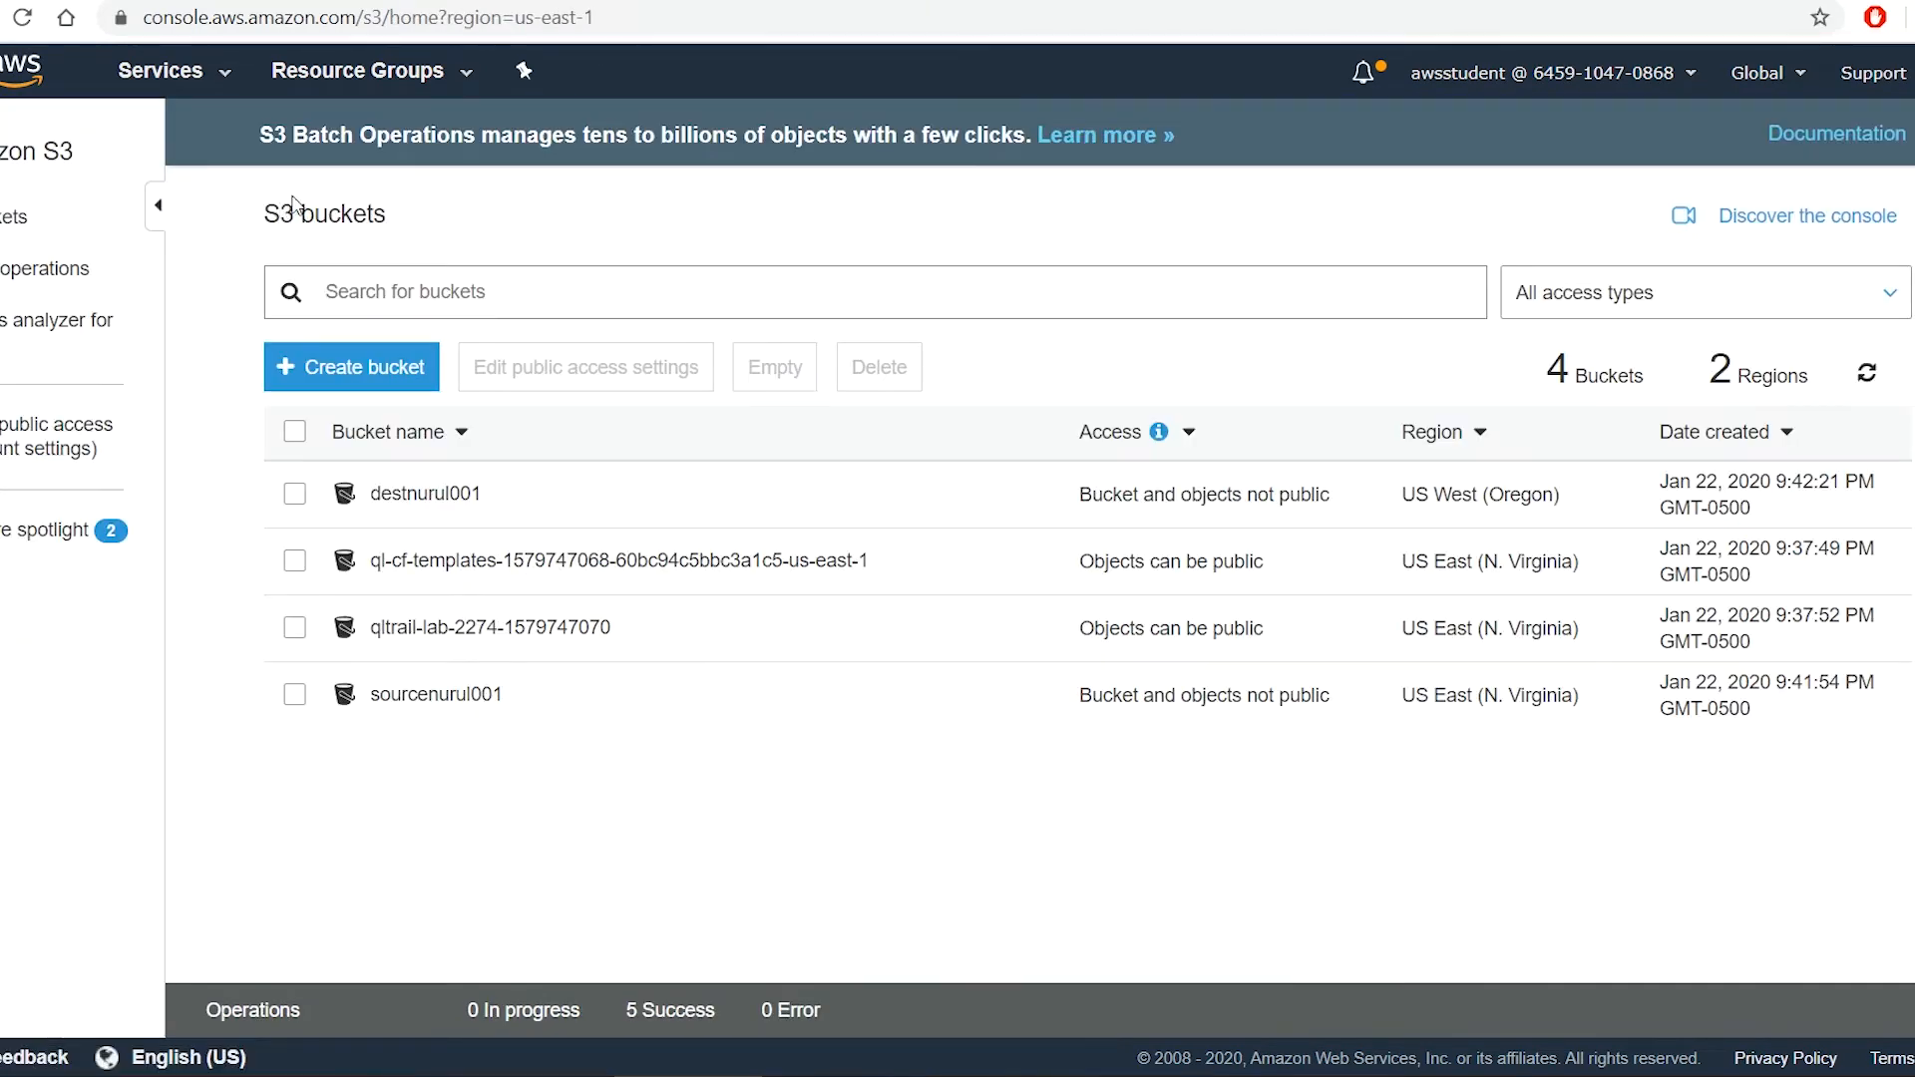
pyautogui.click(393, 494)
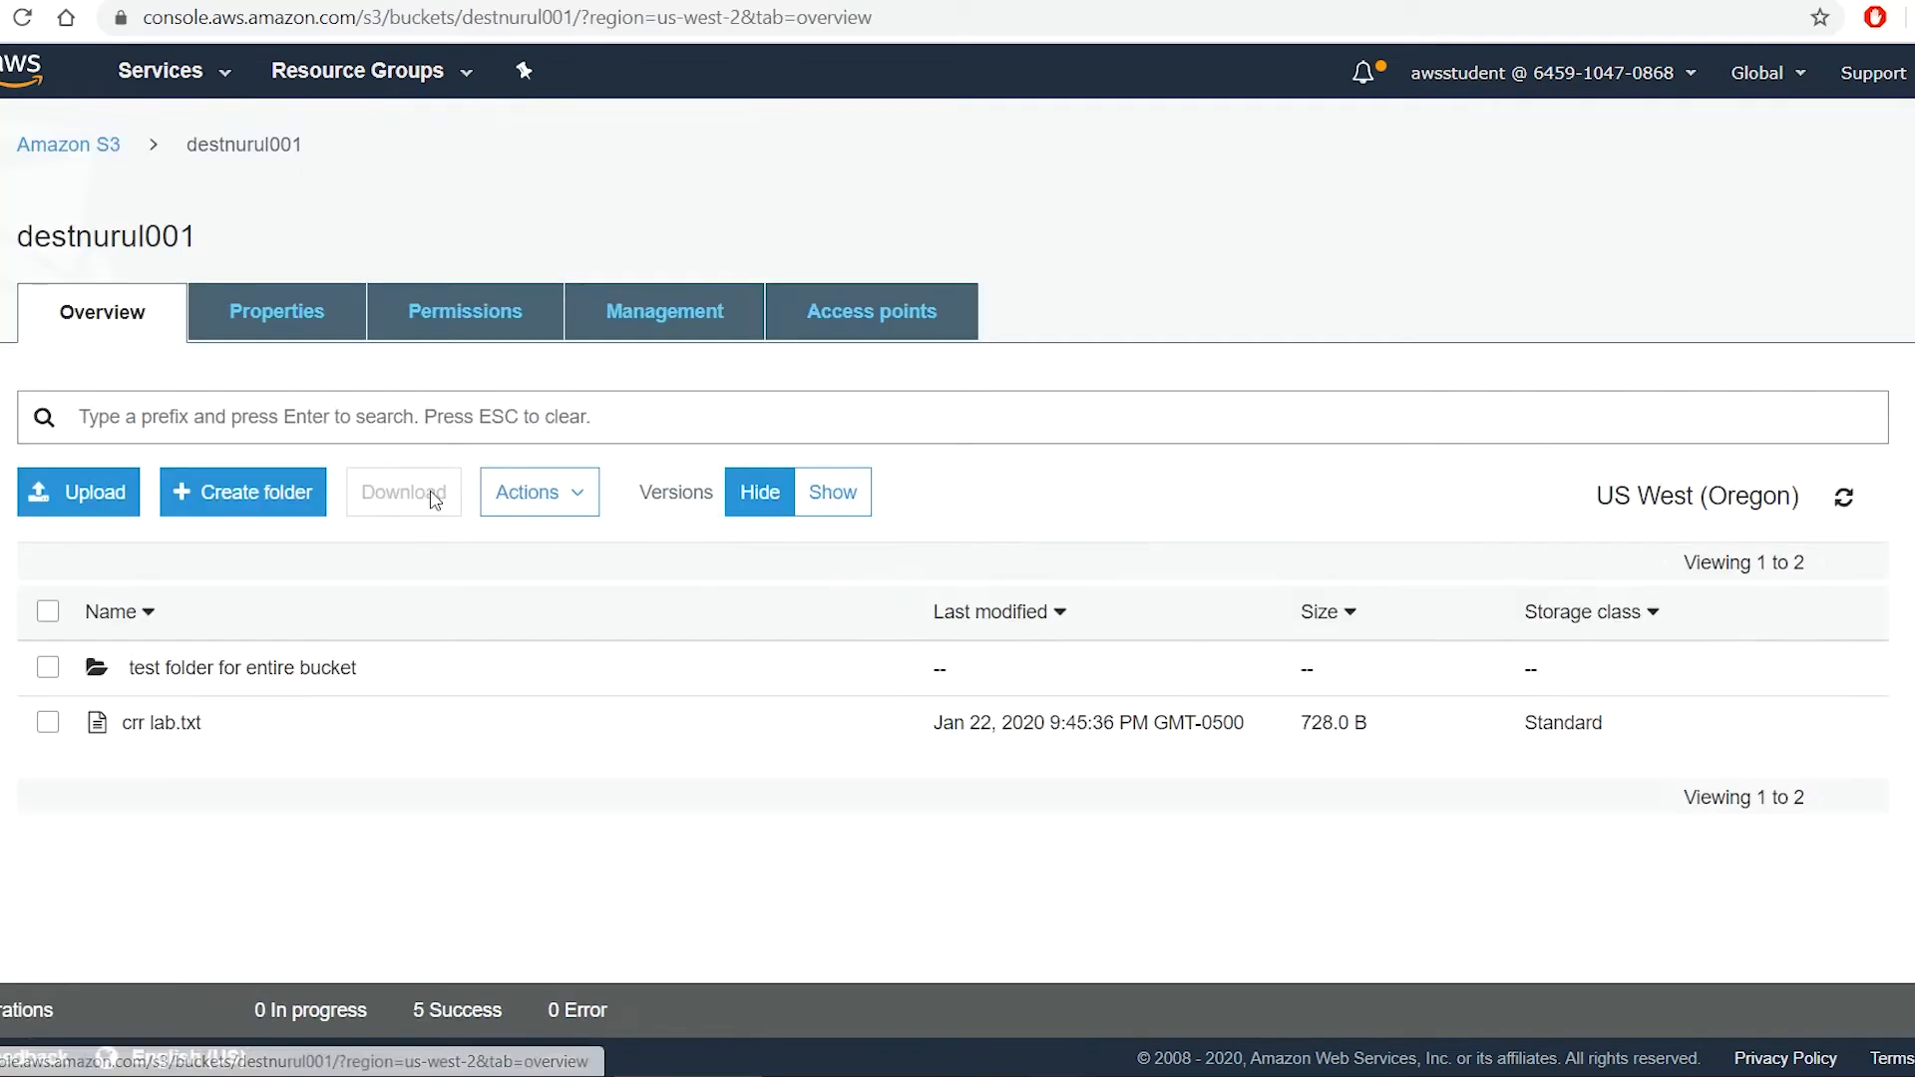
pyautogui.click(240, 668)
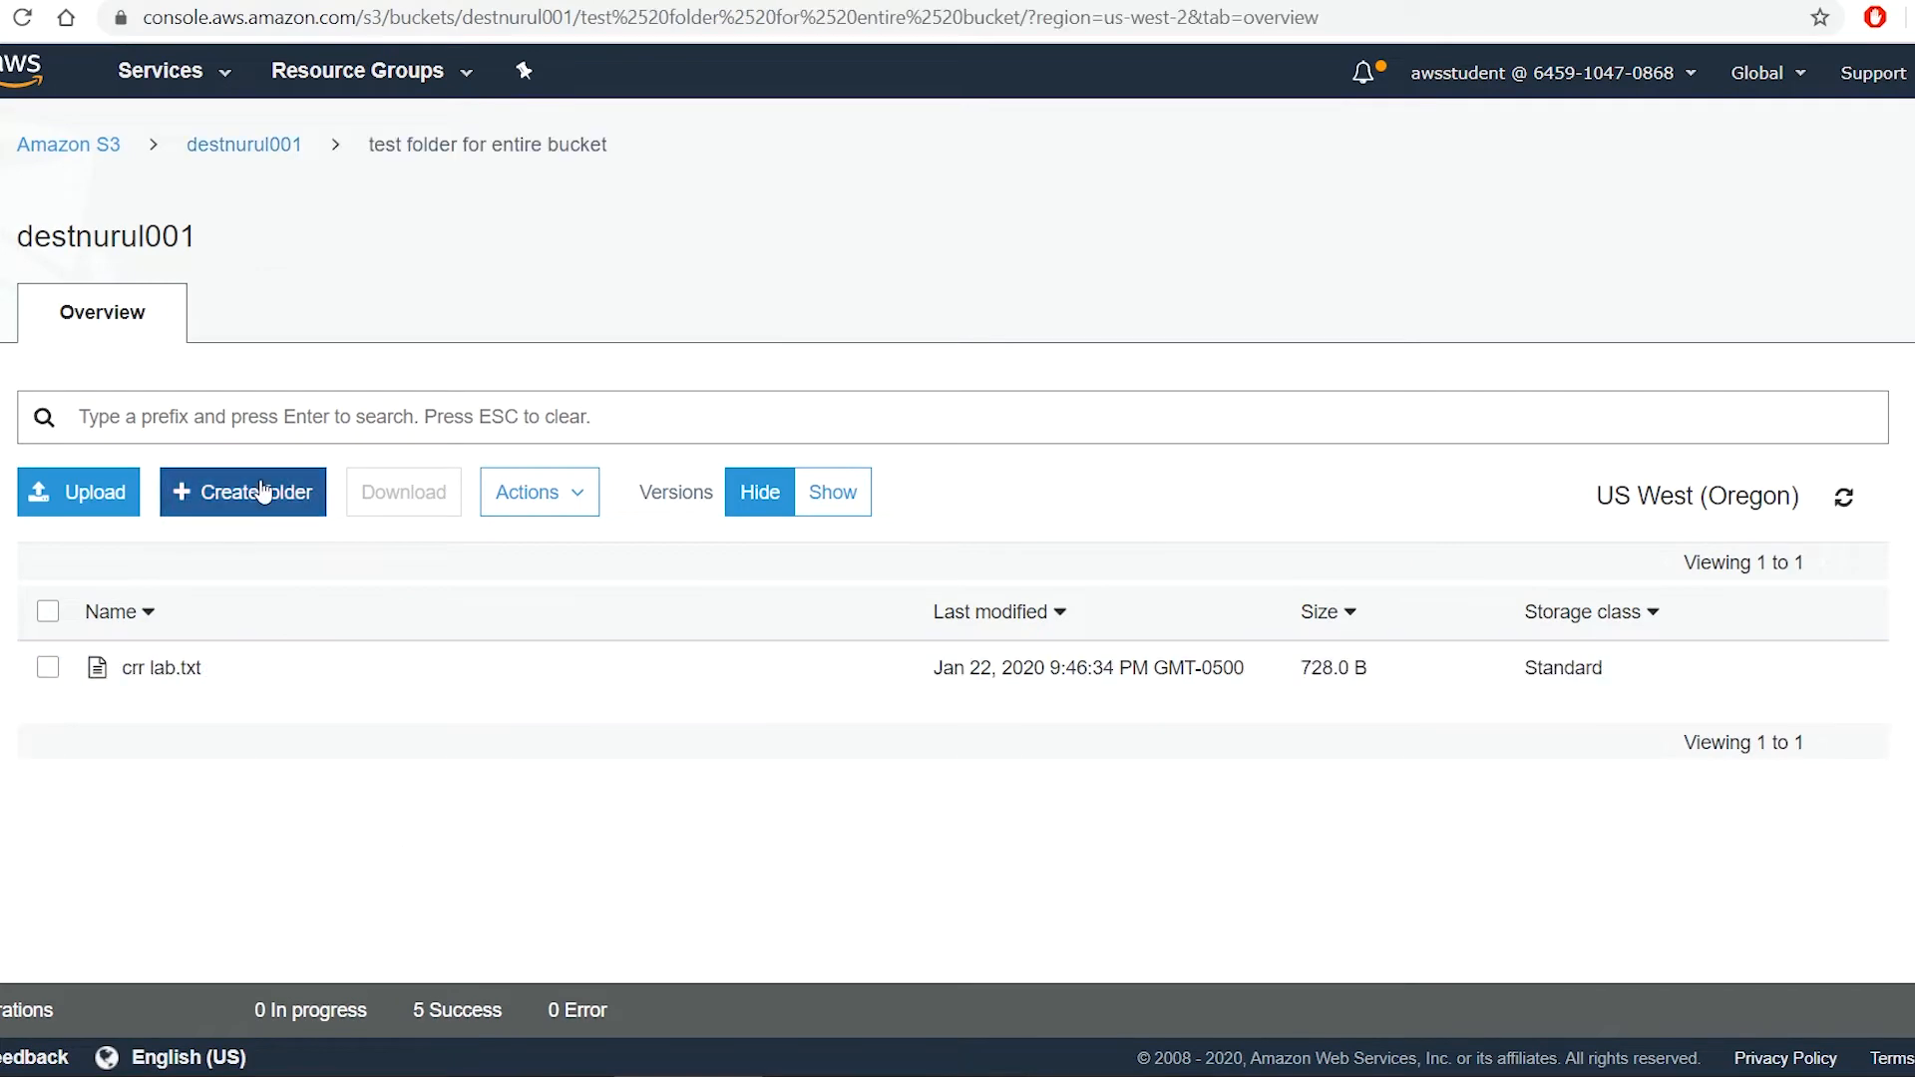
# Start a new replication rule for sourcenurul001 with its source limited to the prefix "crr test/"
pyautogui.click(79, 148)
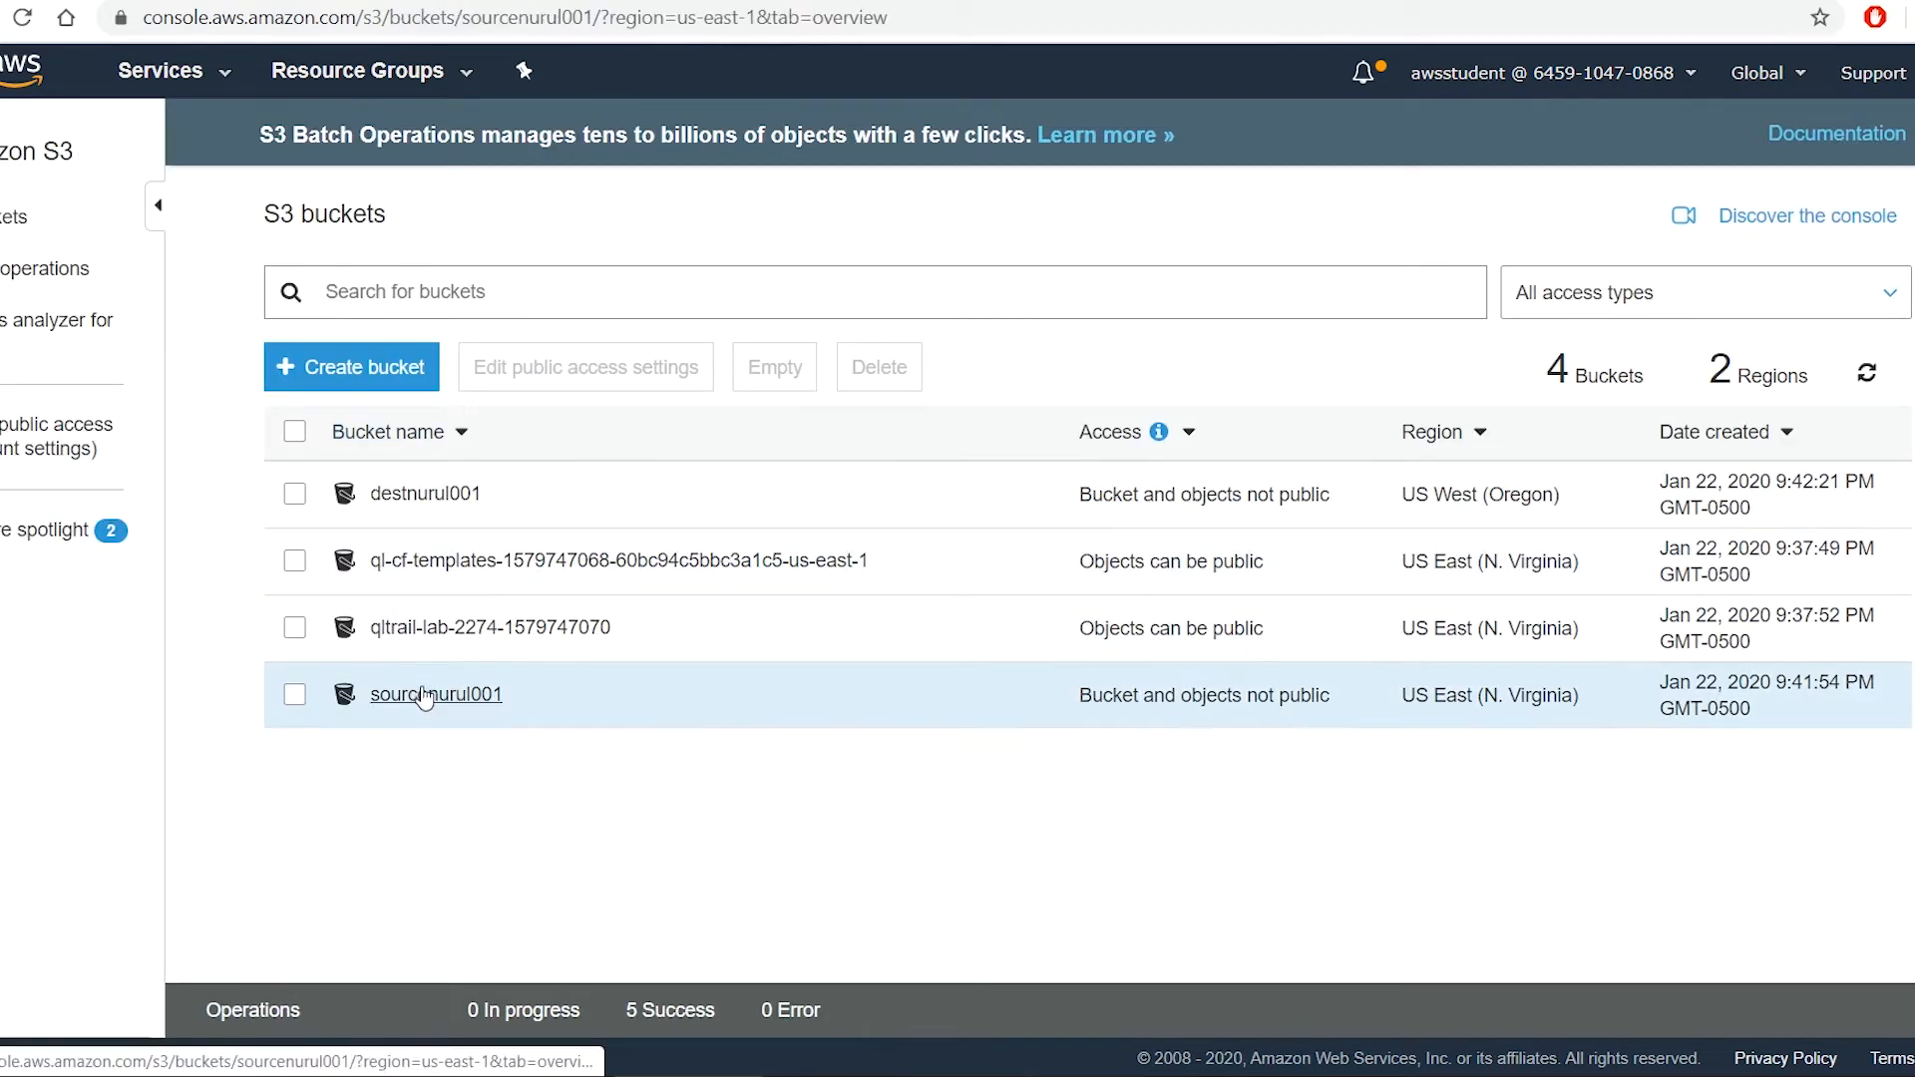
pyautogui.click(398, 693)
pyautogui.click(658, 314)
pyautogui.click(344, 418)
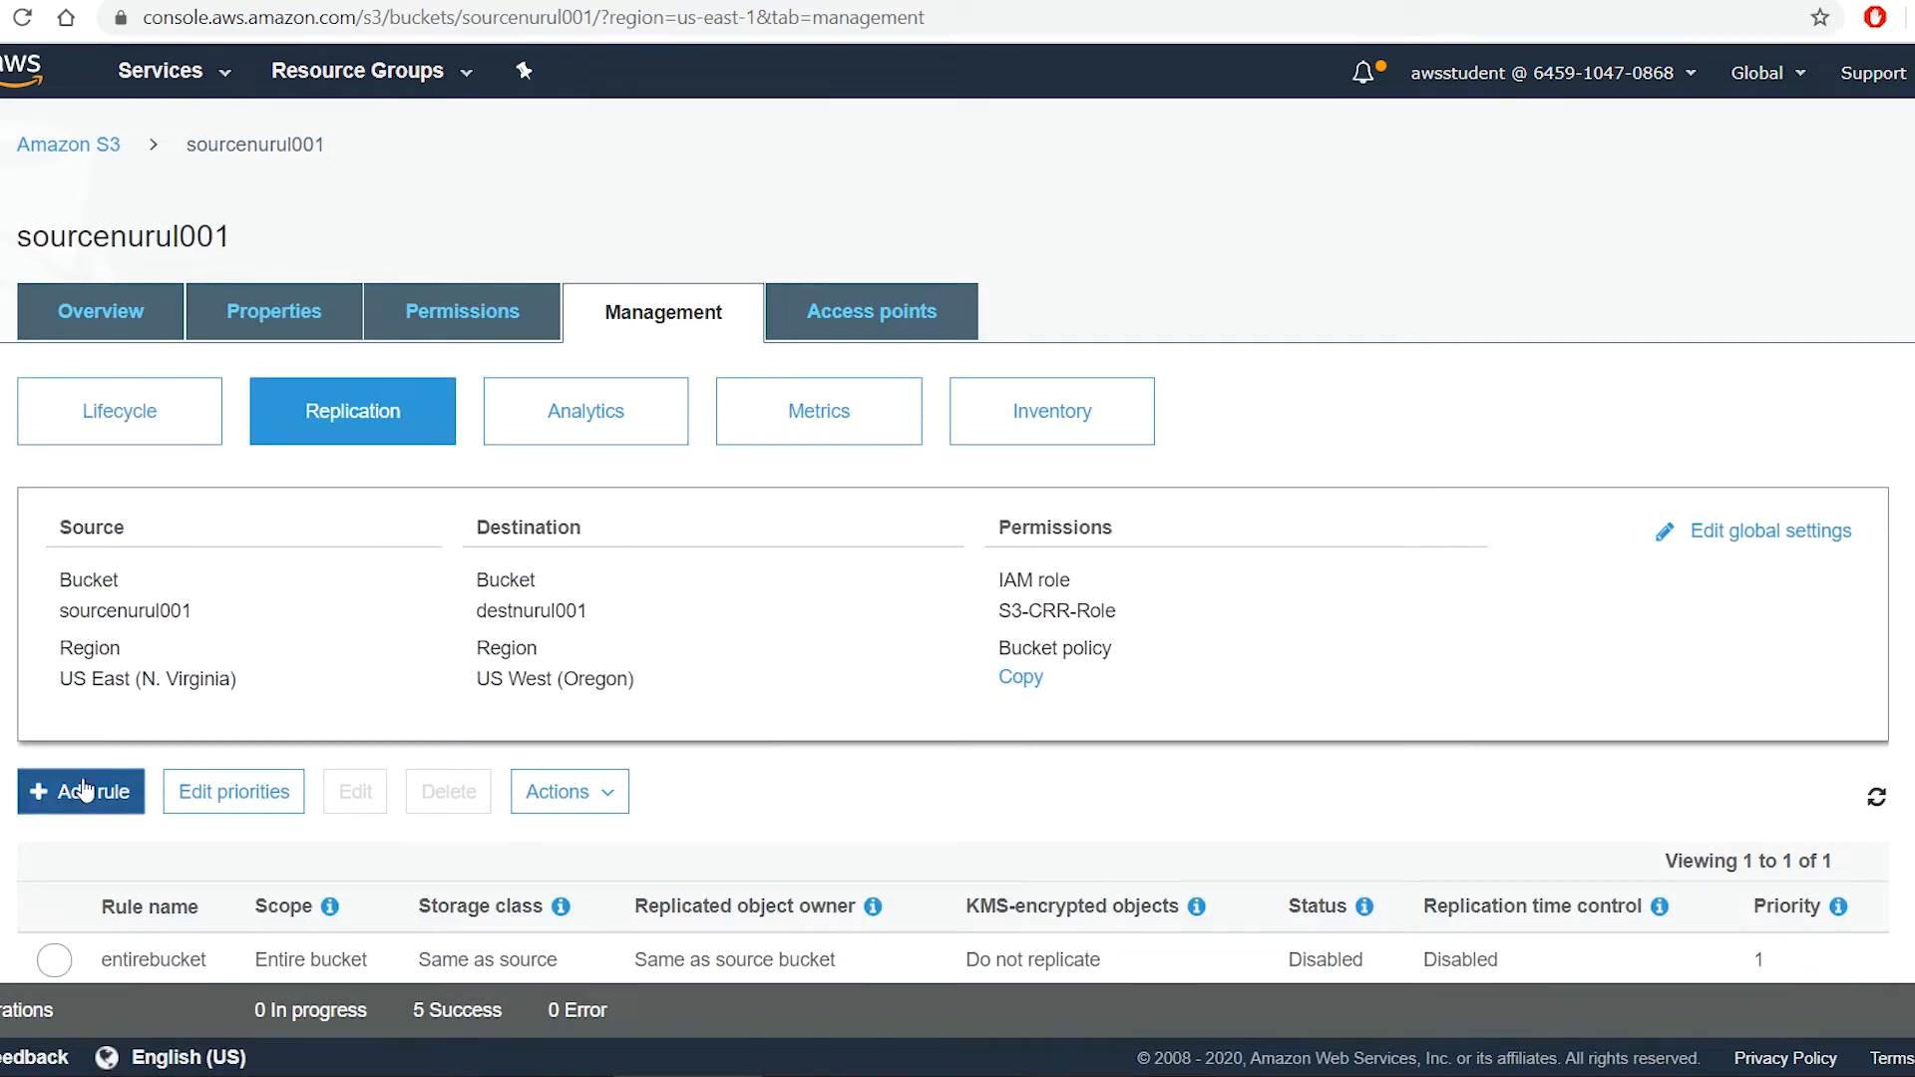
pyautogui.click(86, 791)
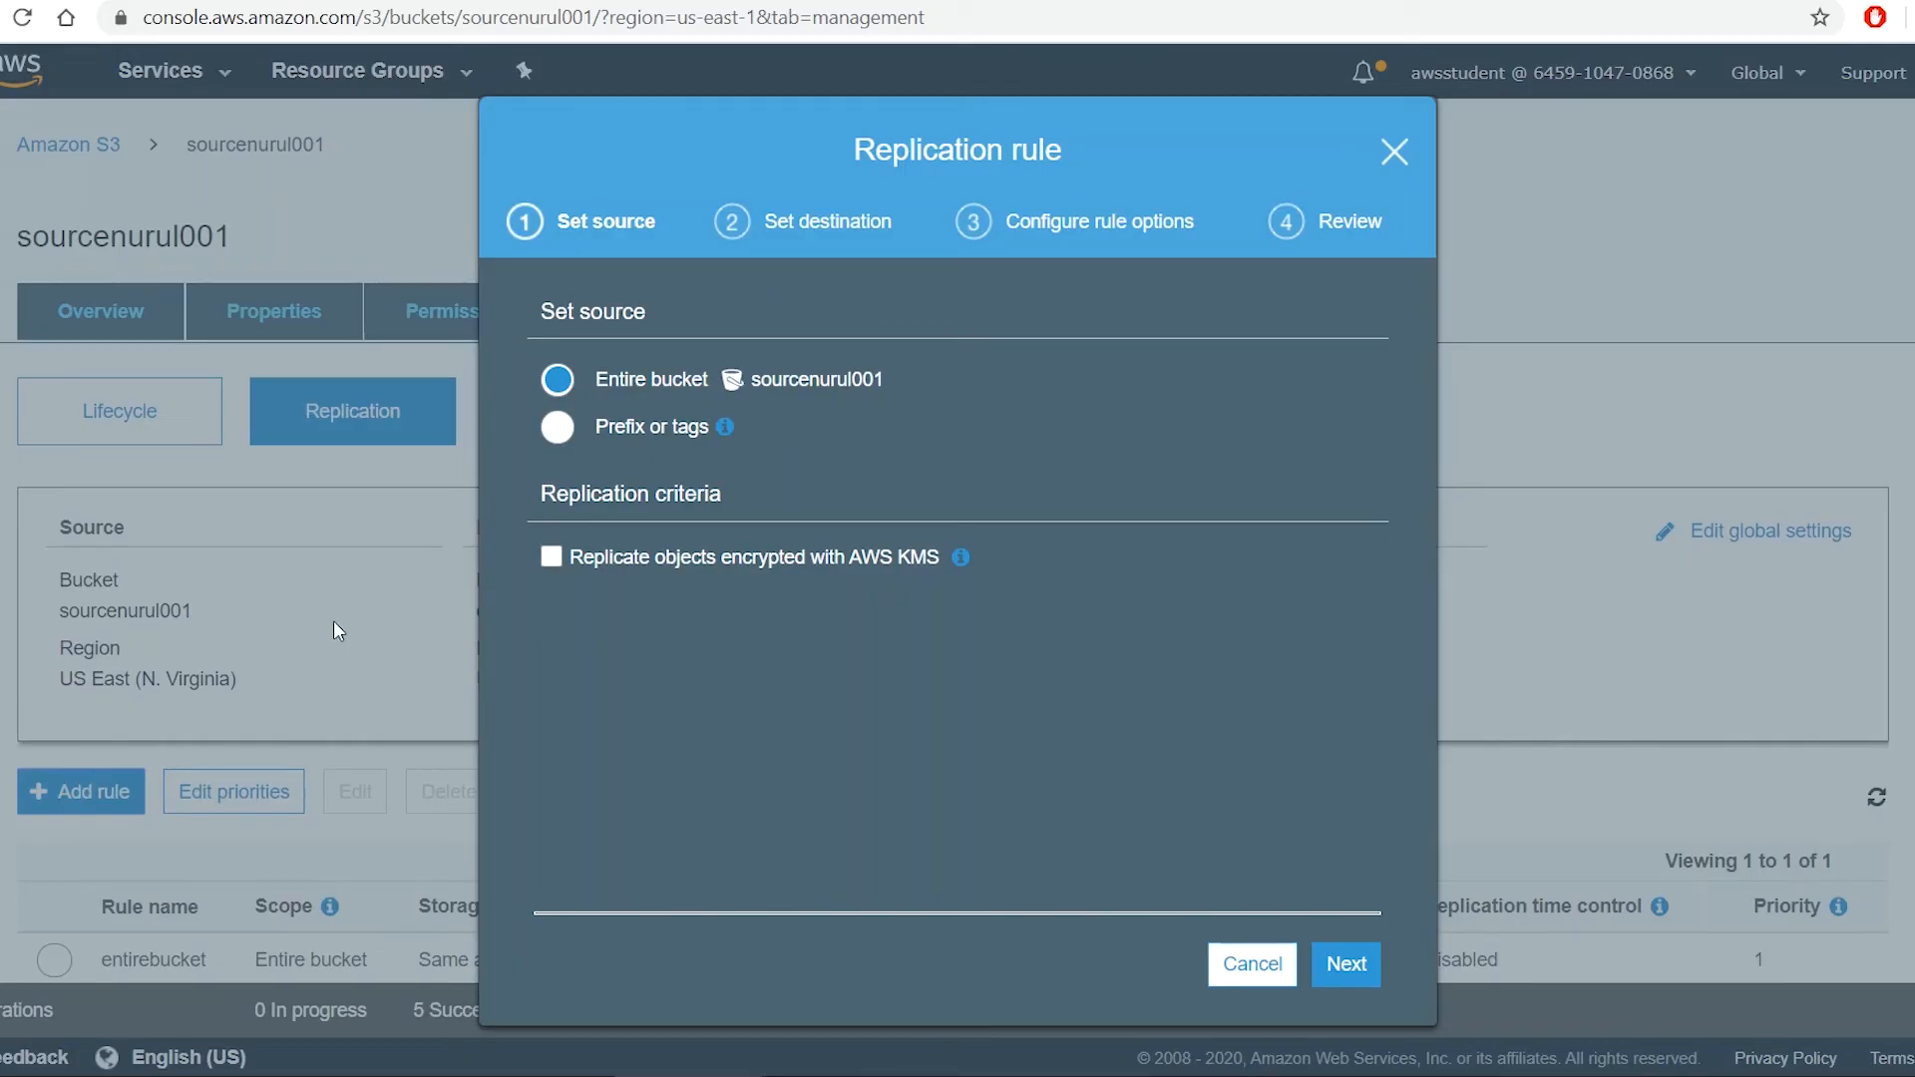
pyautogui.click(558, 426)
pyautogui.click(730, 517)
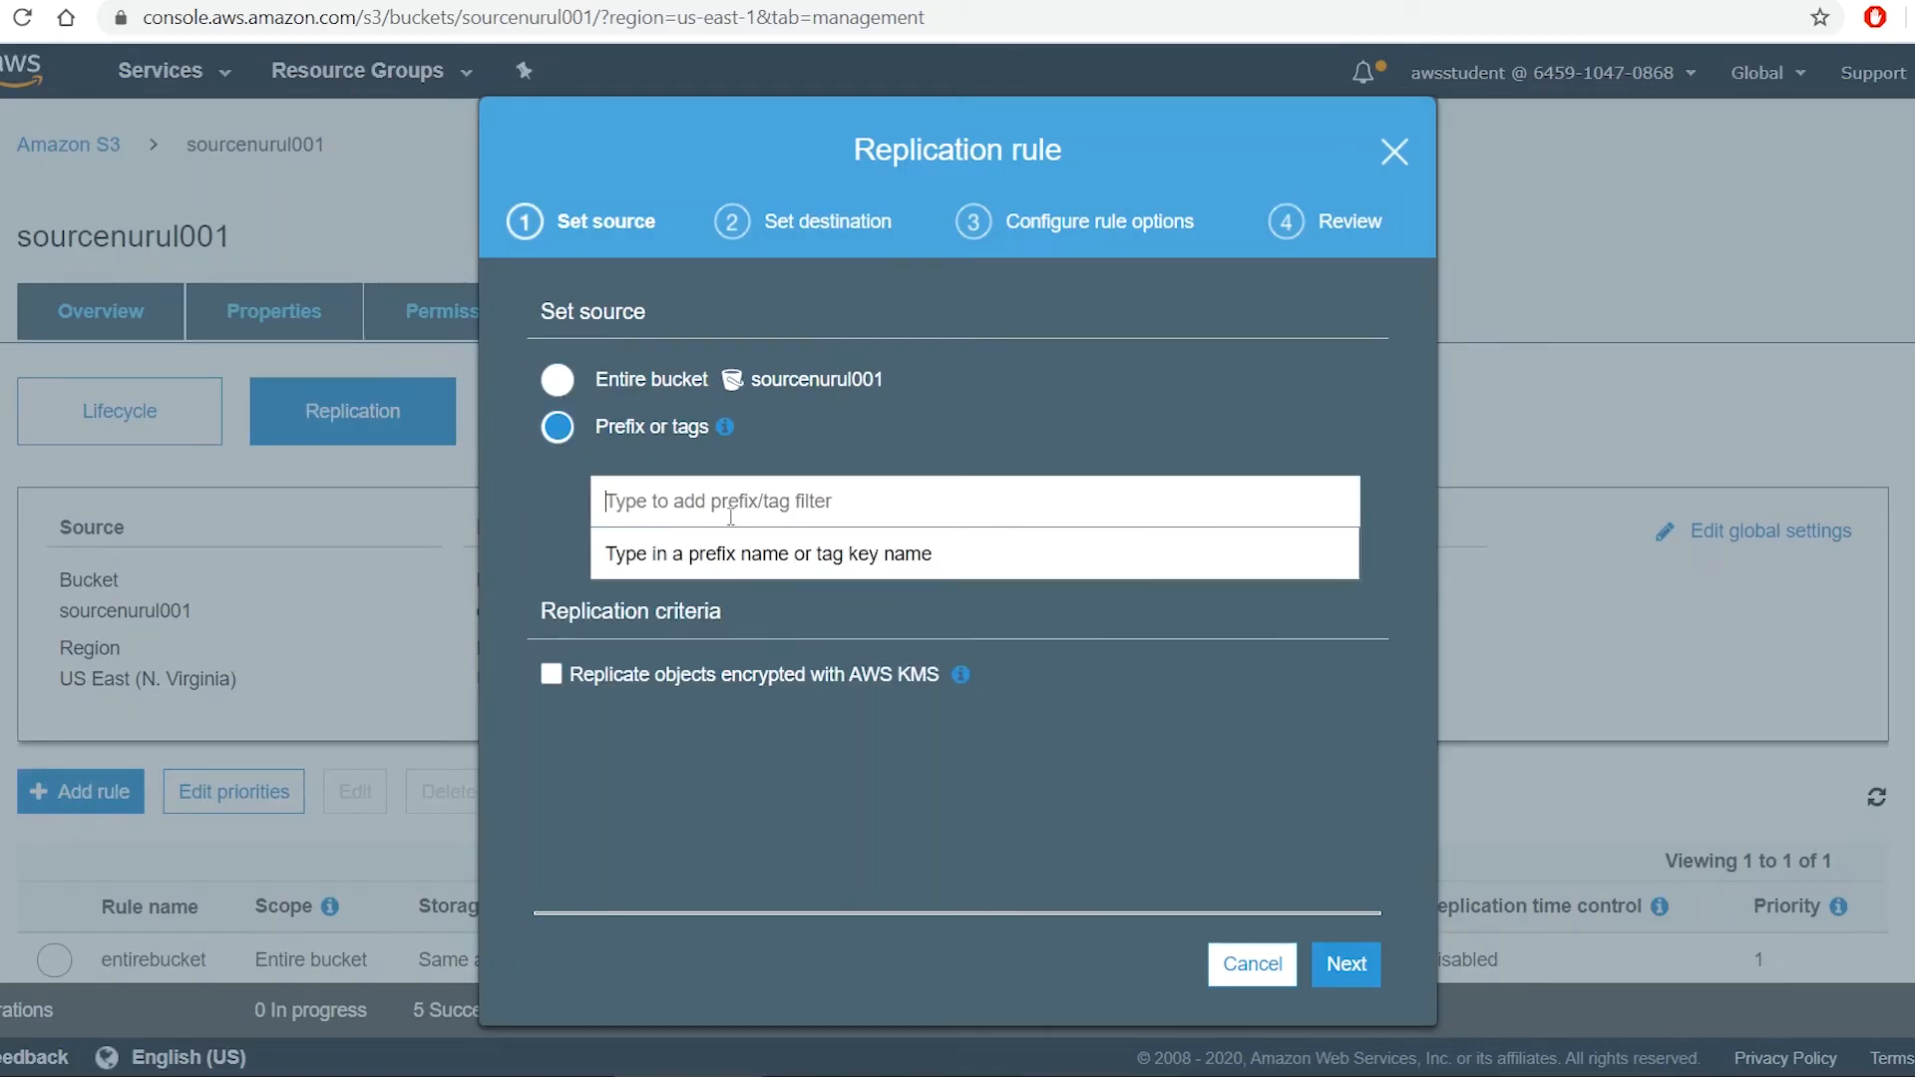
pyautogui.write('crr')
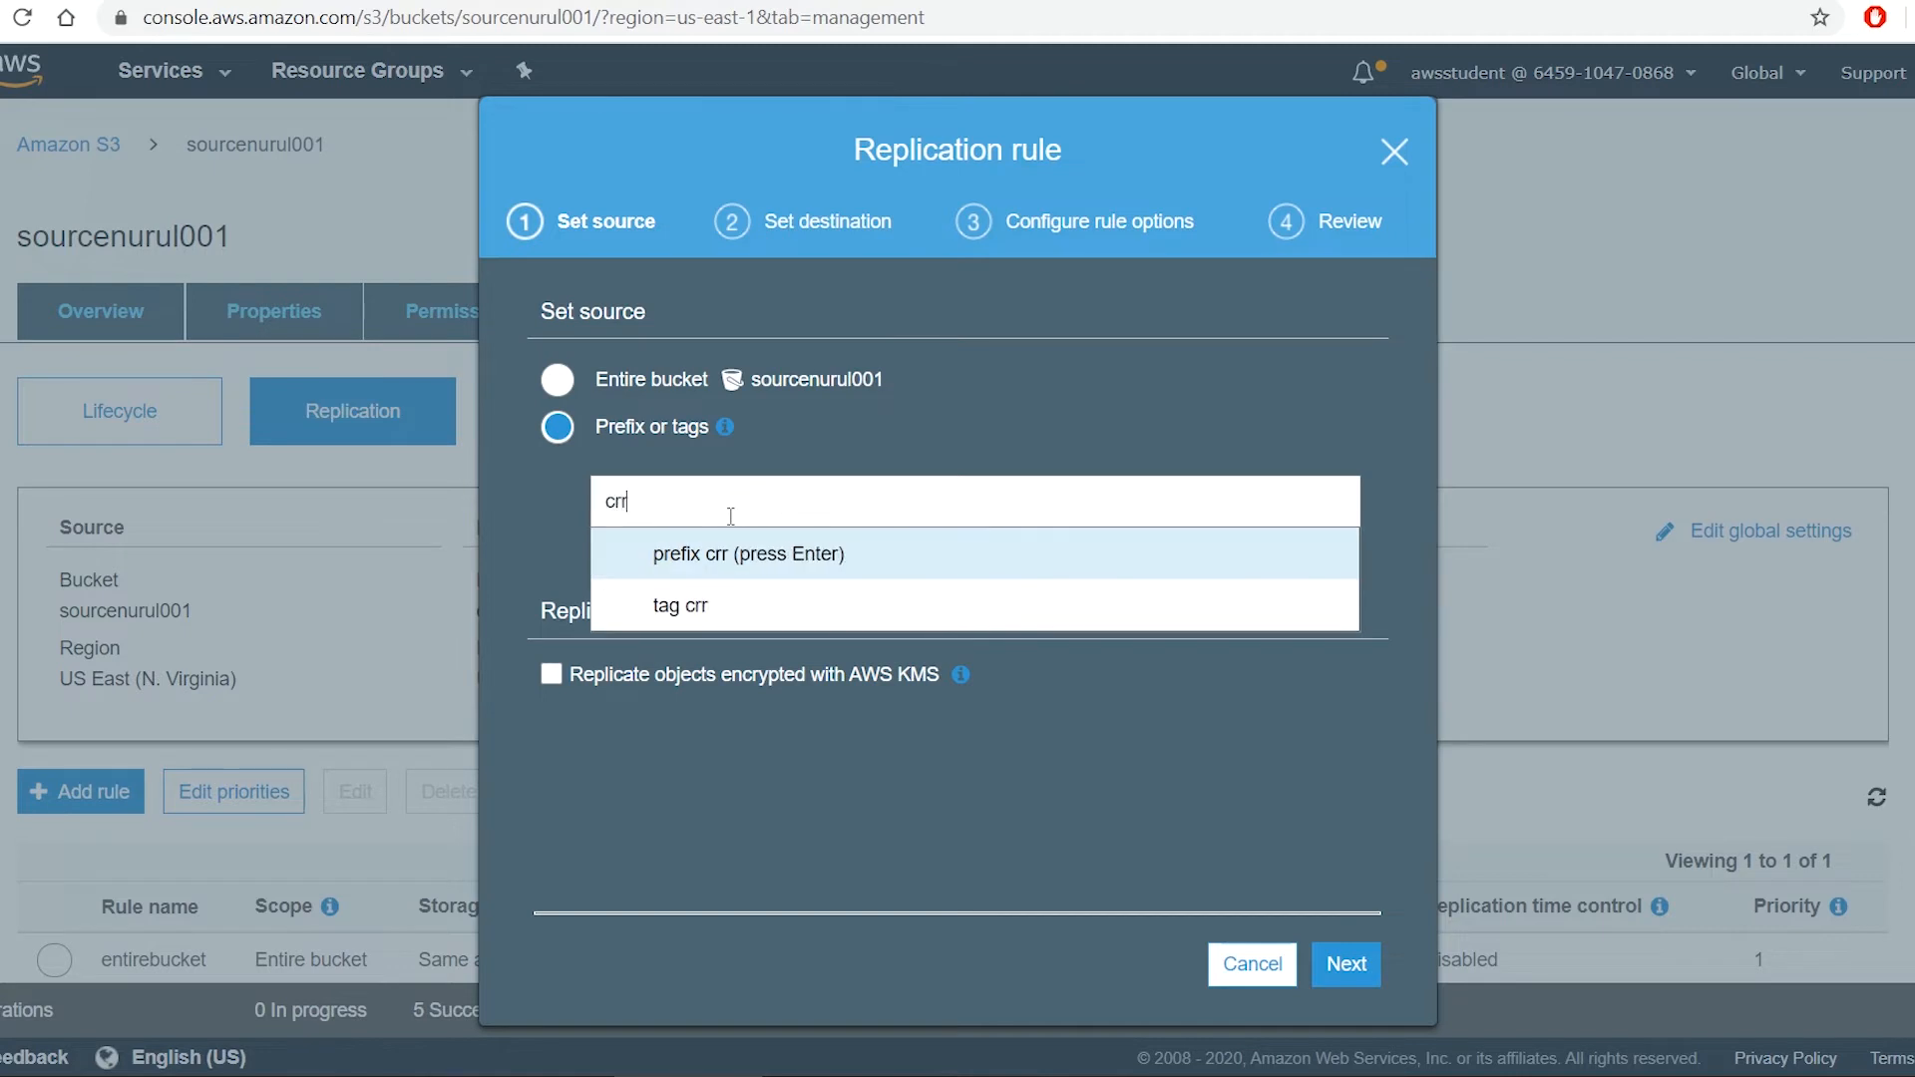
pyautogui.write(' test/')
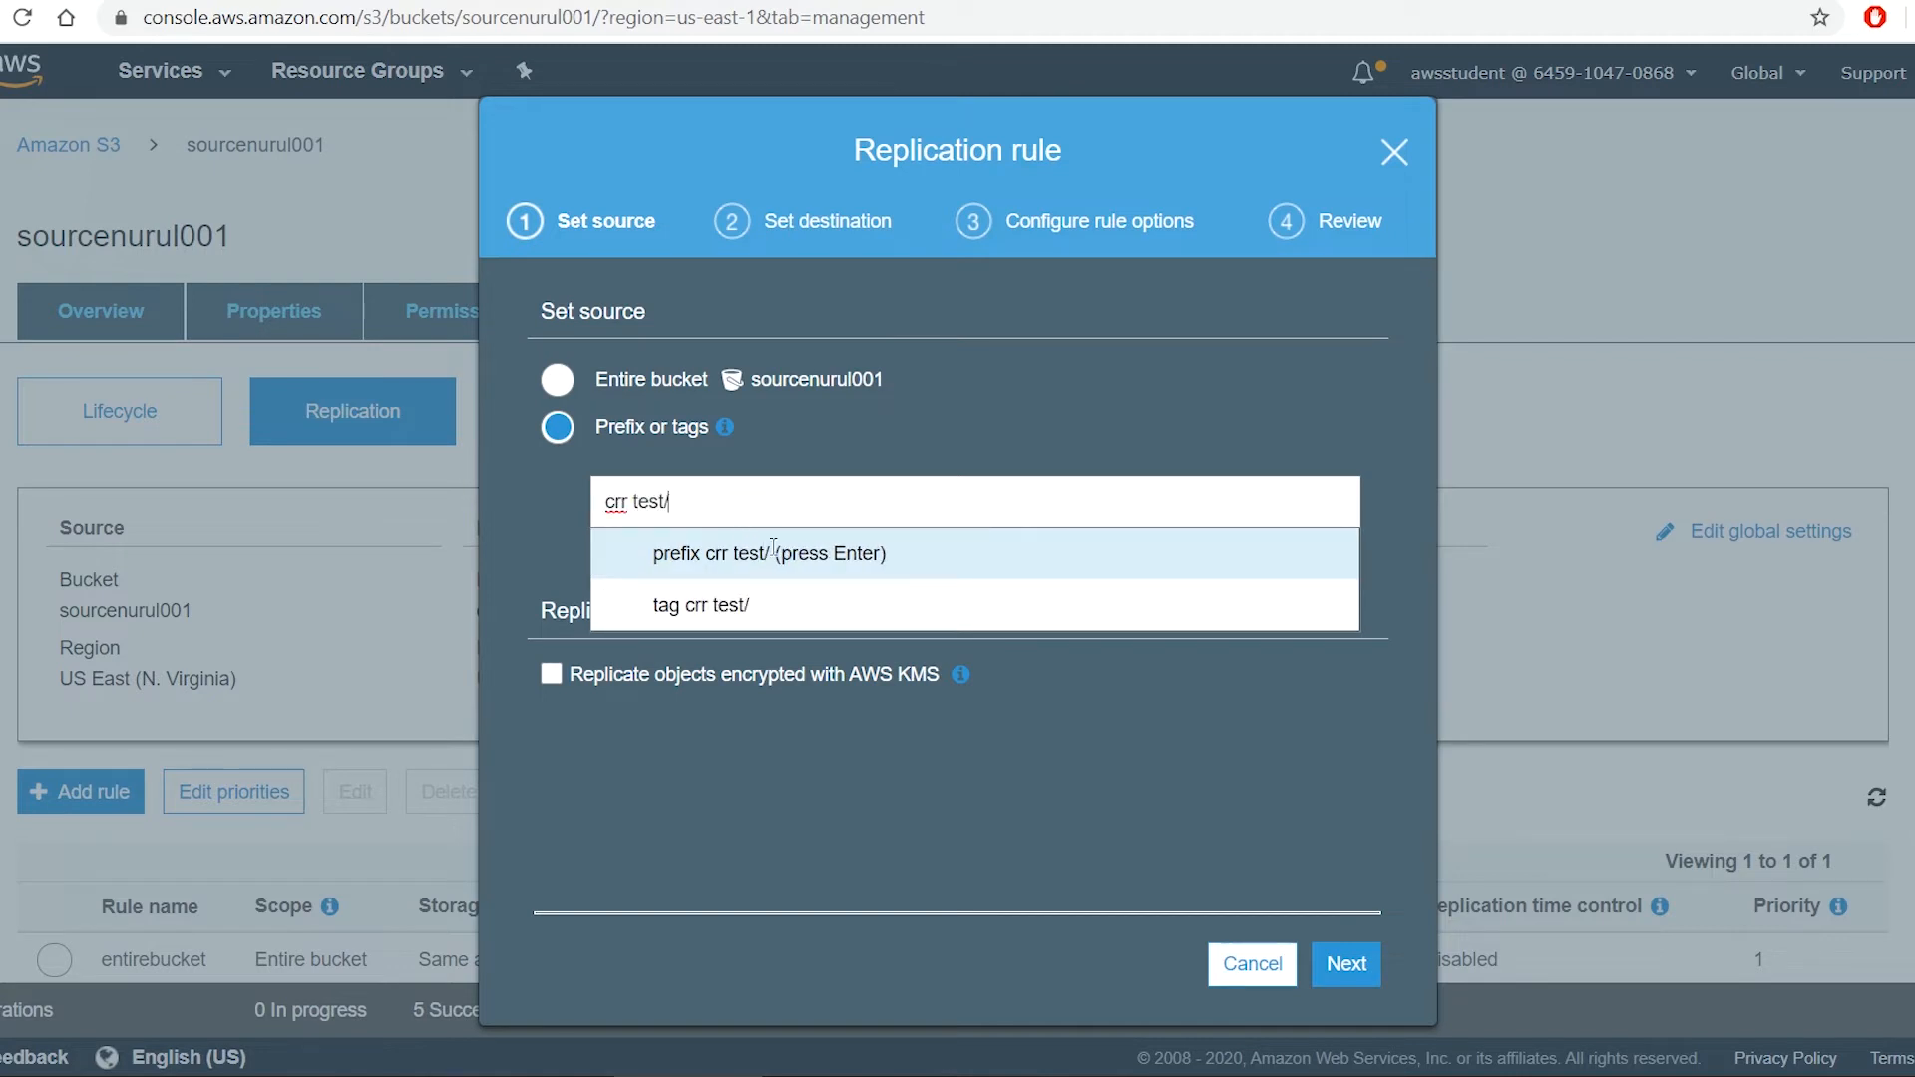
pyautogui.click(783, 554)
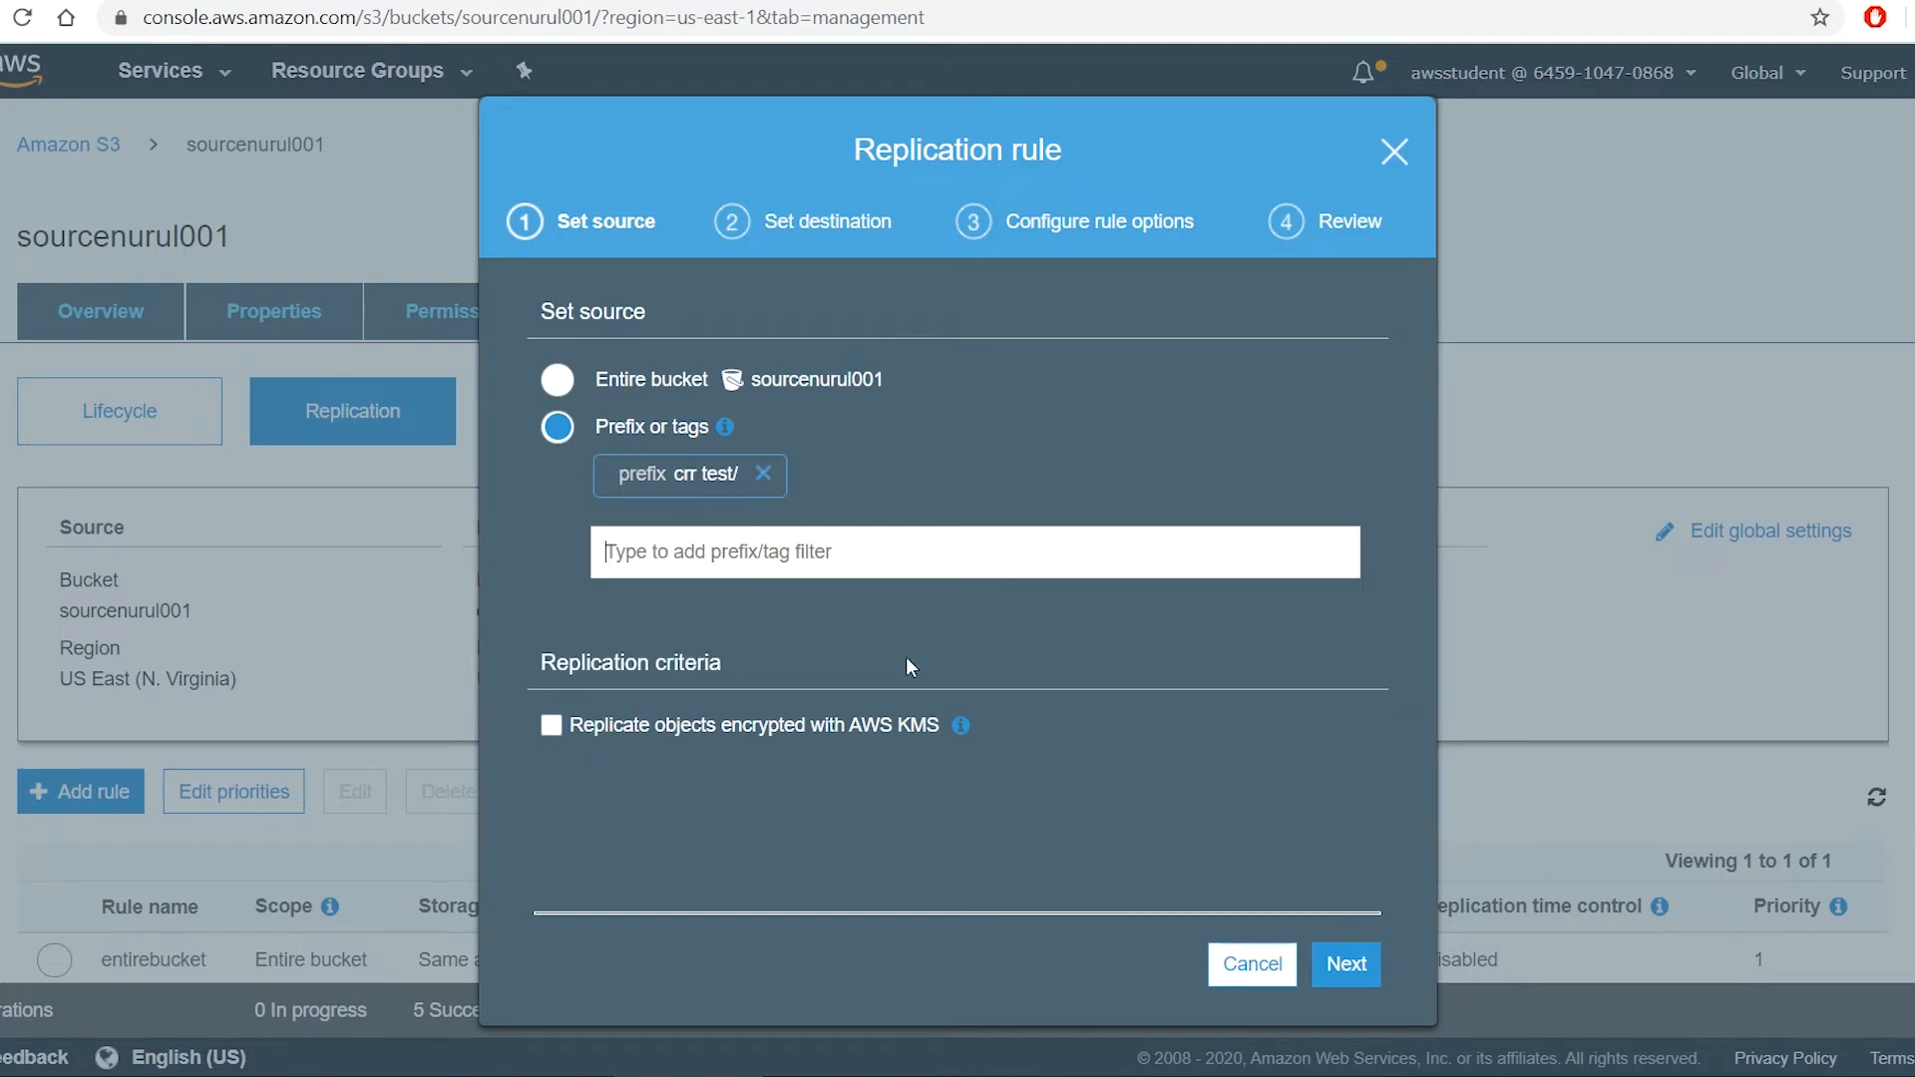
pyautogui.click(1349, 965)
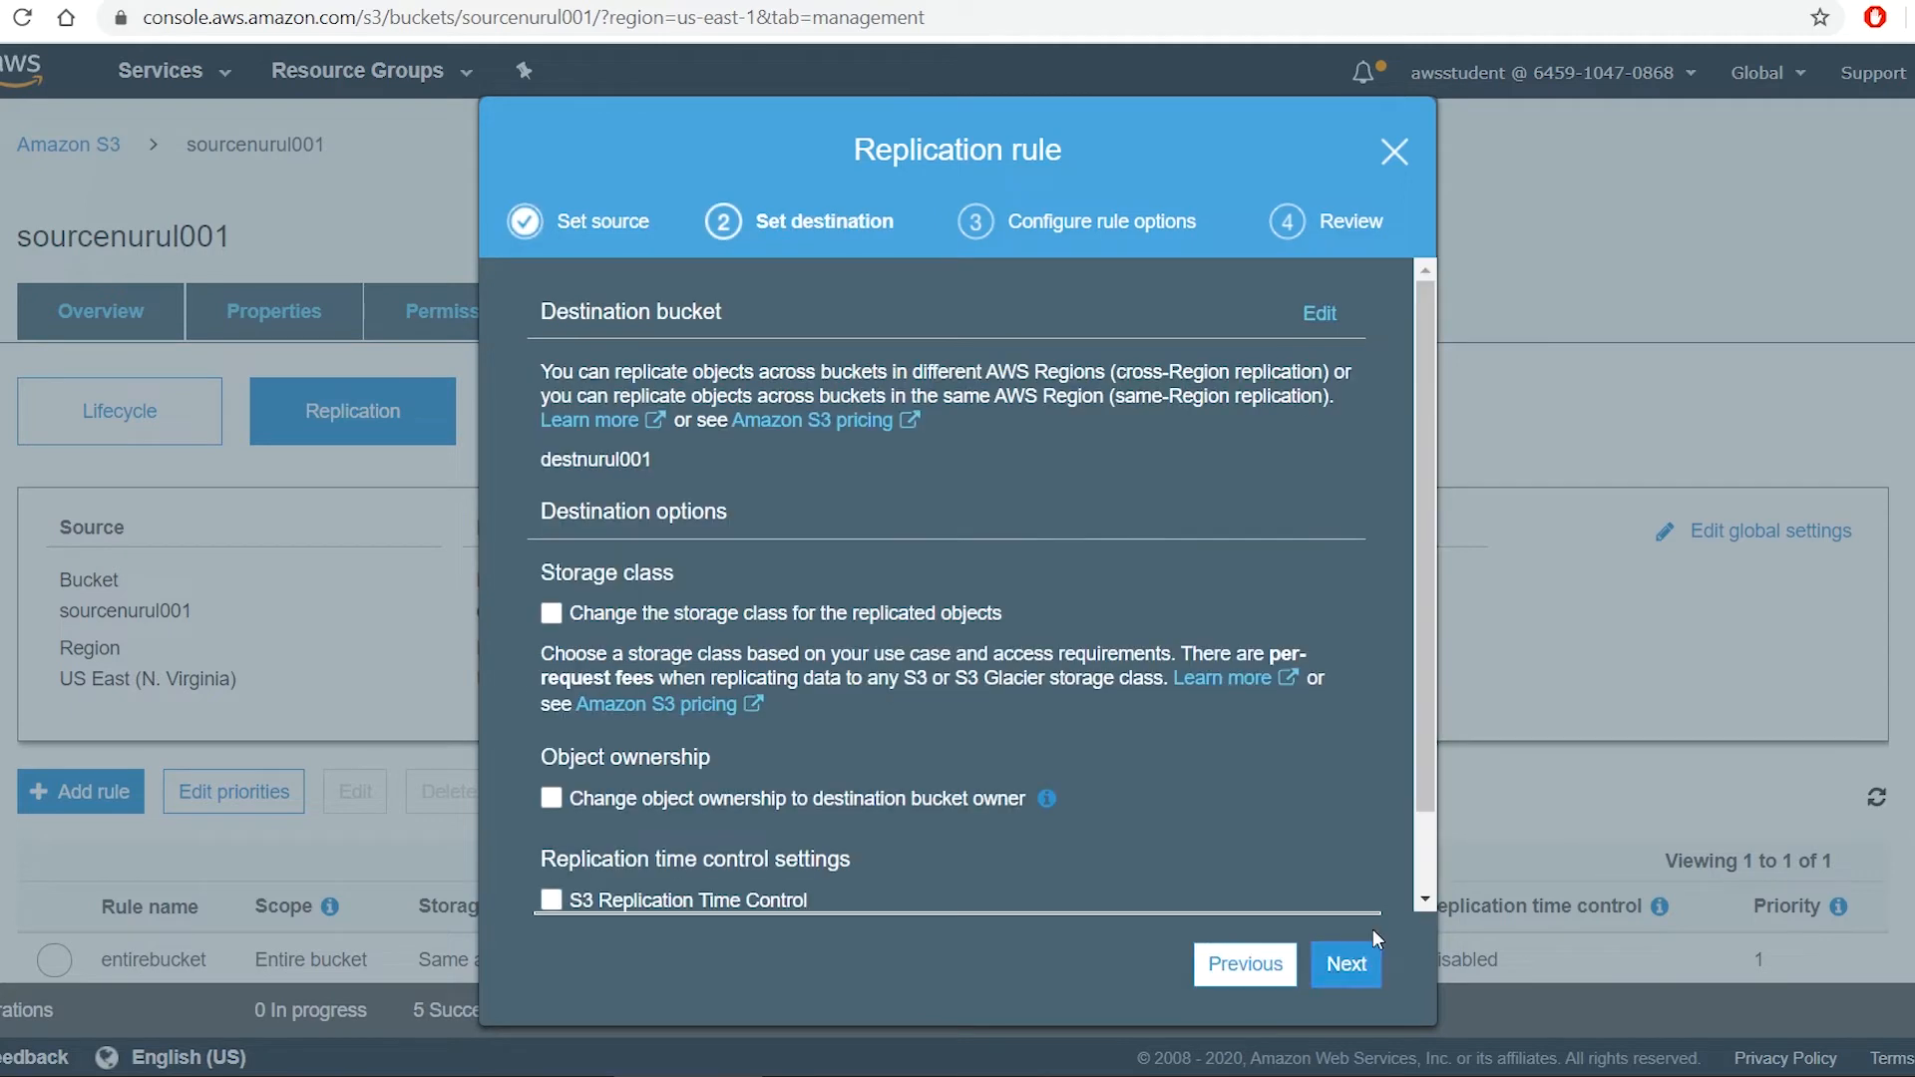
# Keep the default destination settings, name the rule "folder only crr", save it and refresh the replication rule list
pyautogui.click(1345, 964)
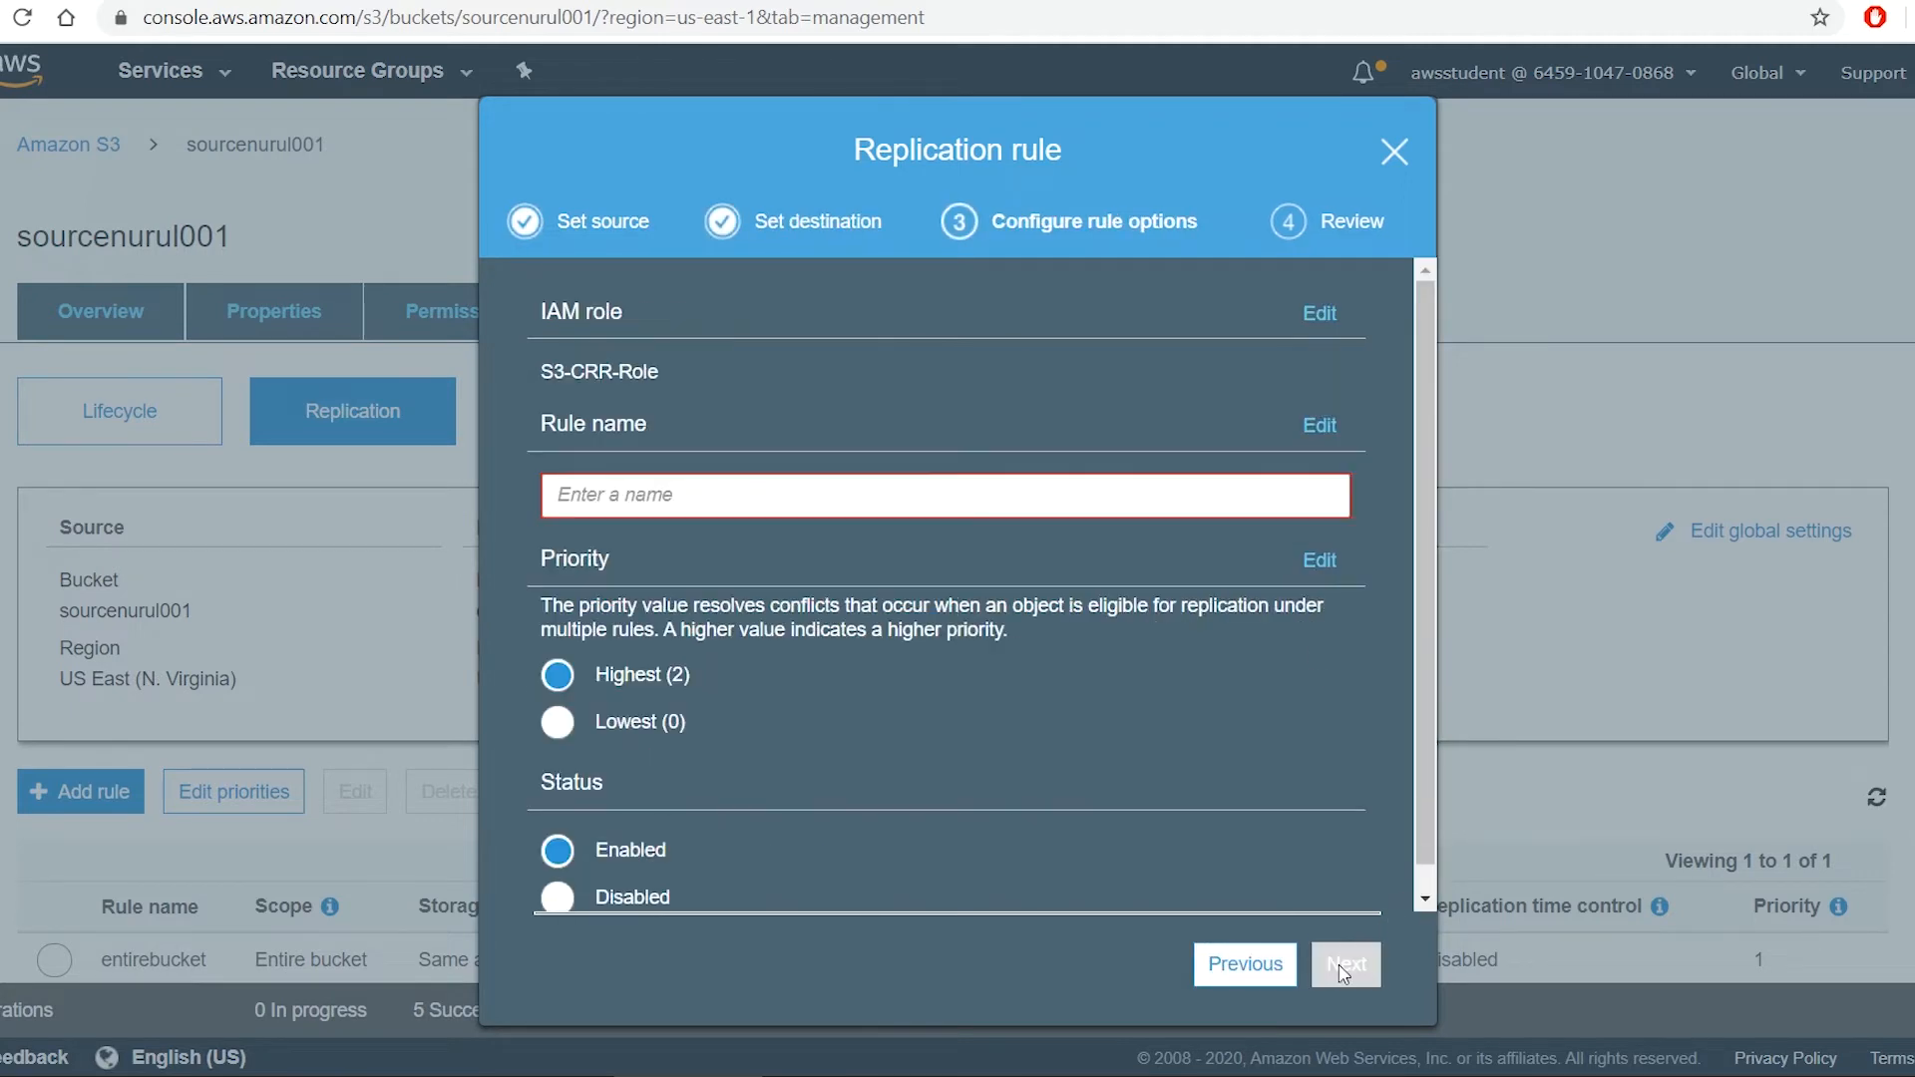
pyautogui.click(998, 496)
pyautogui.write('folder only crr')
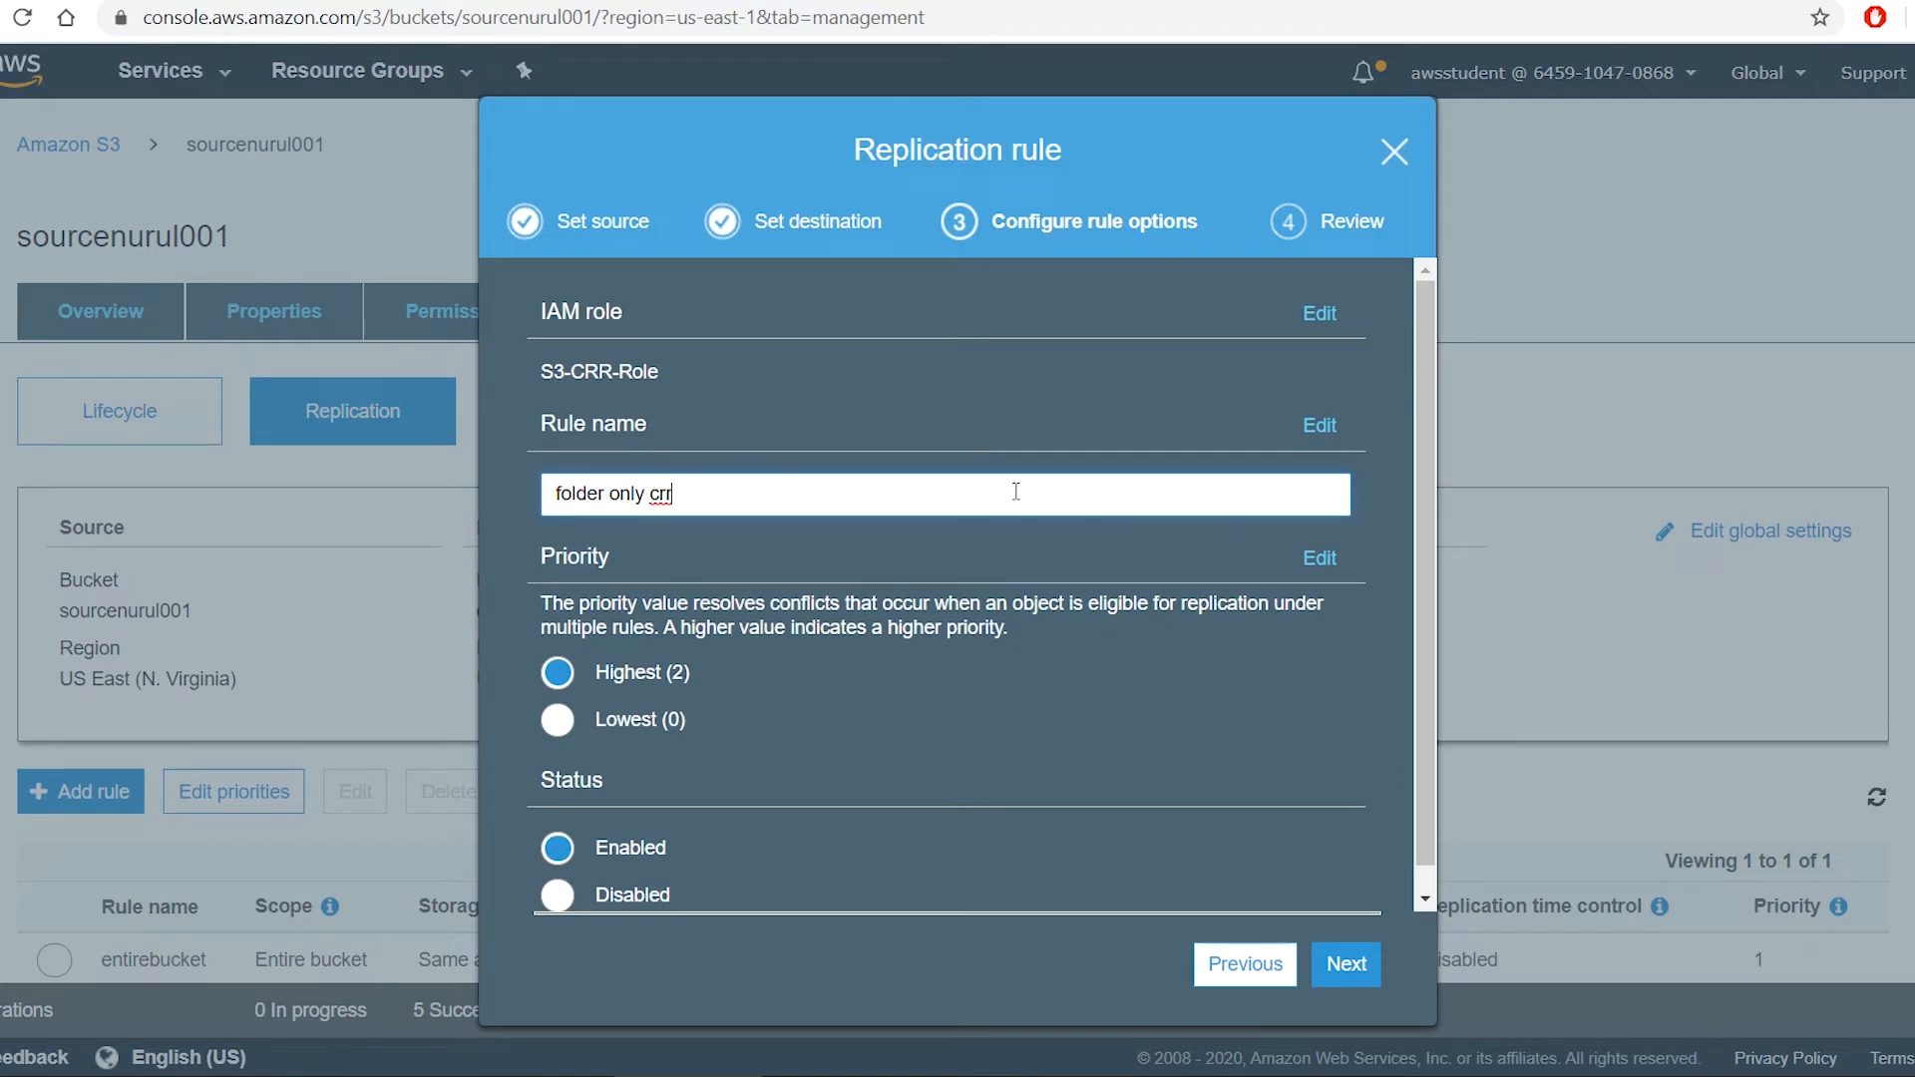
pyautogui.click(1352, 965)
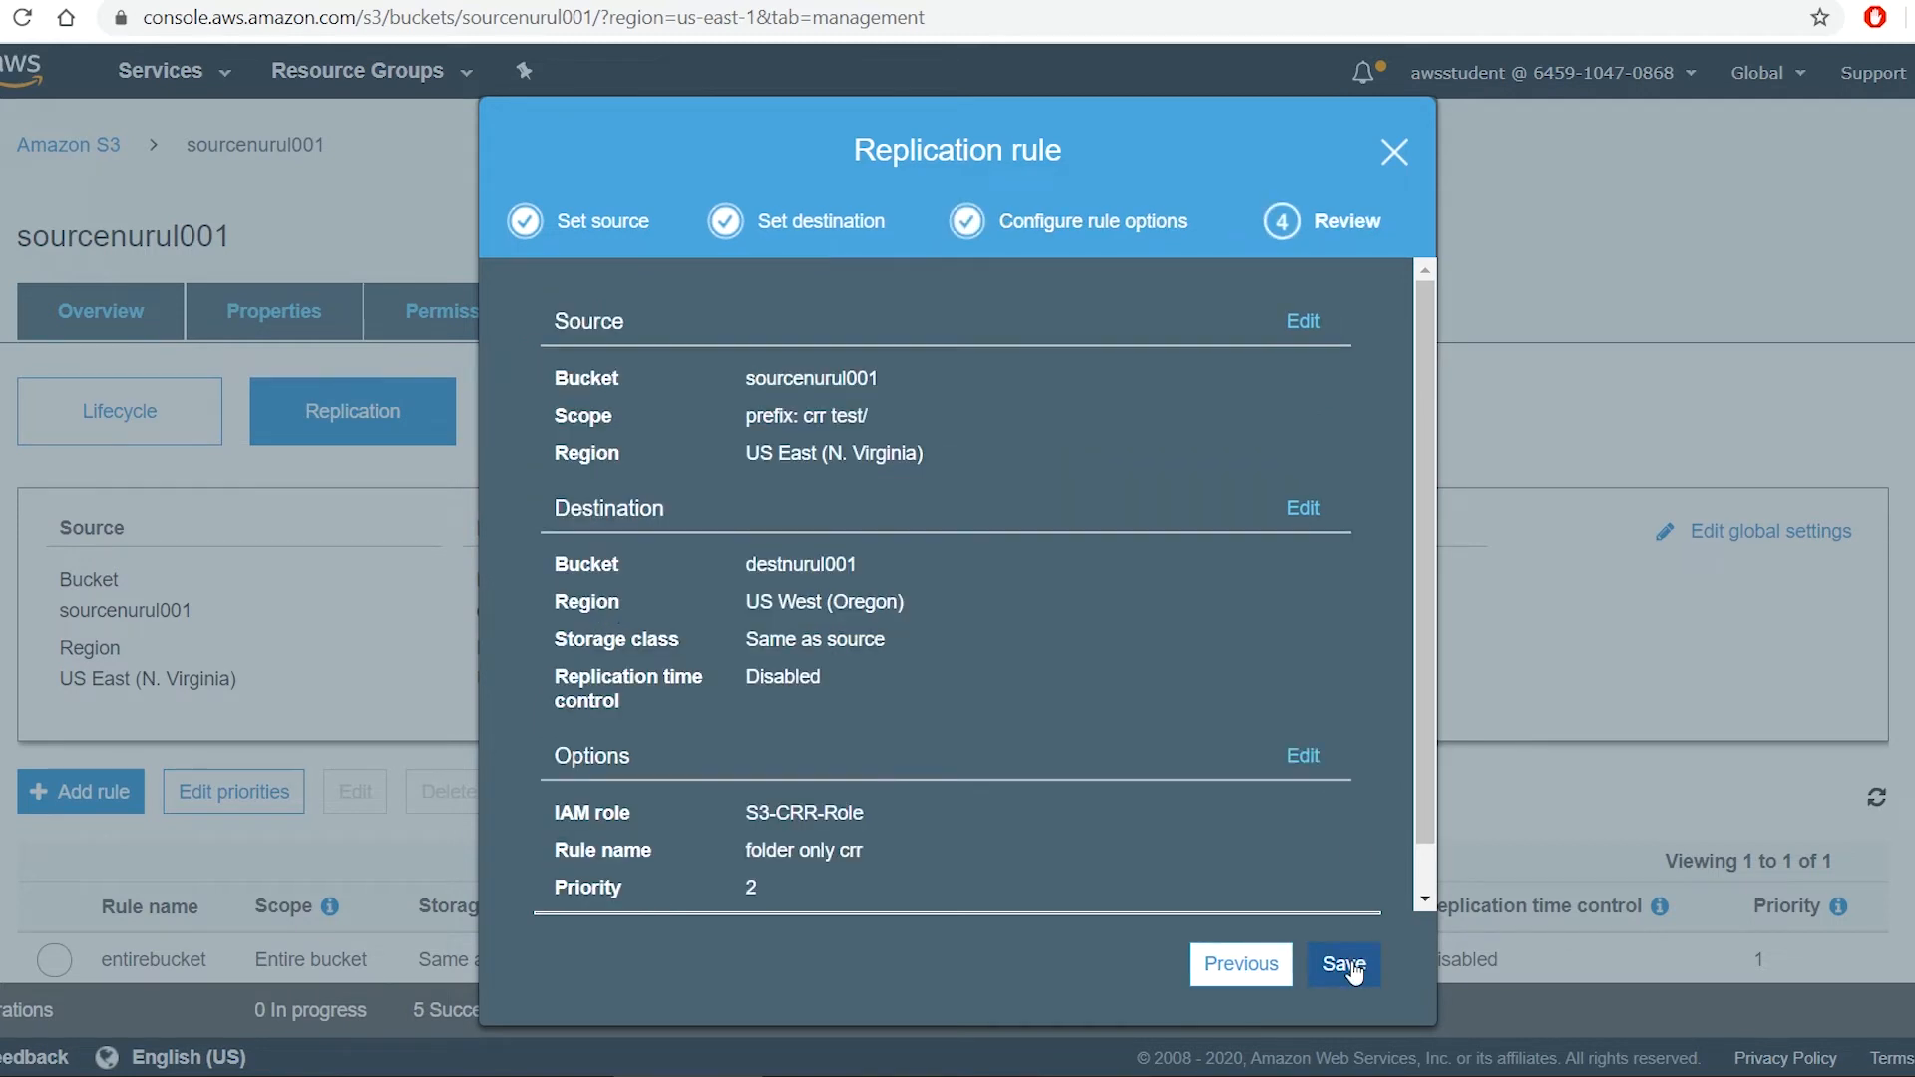
pyautogui.click(1353, 971)
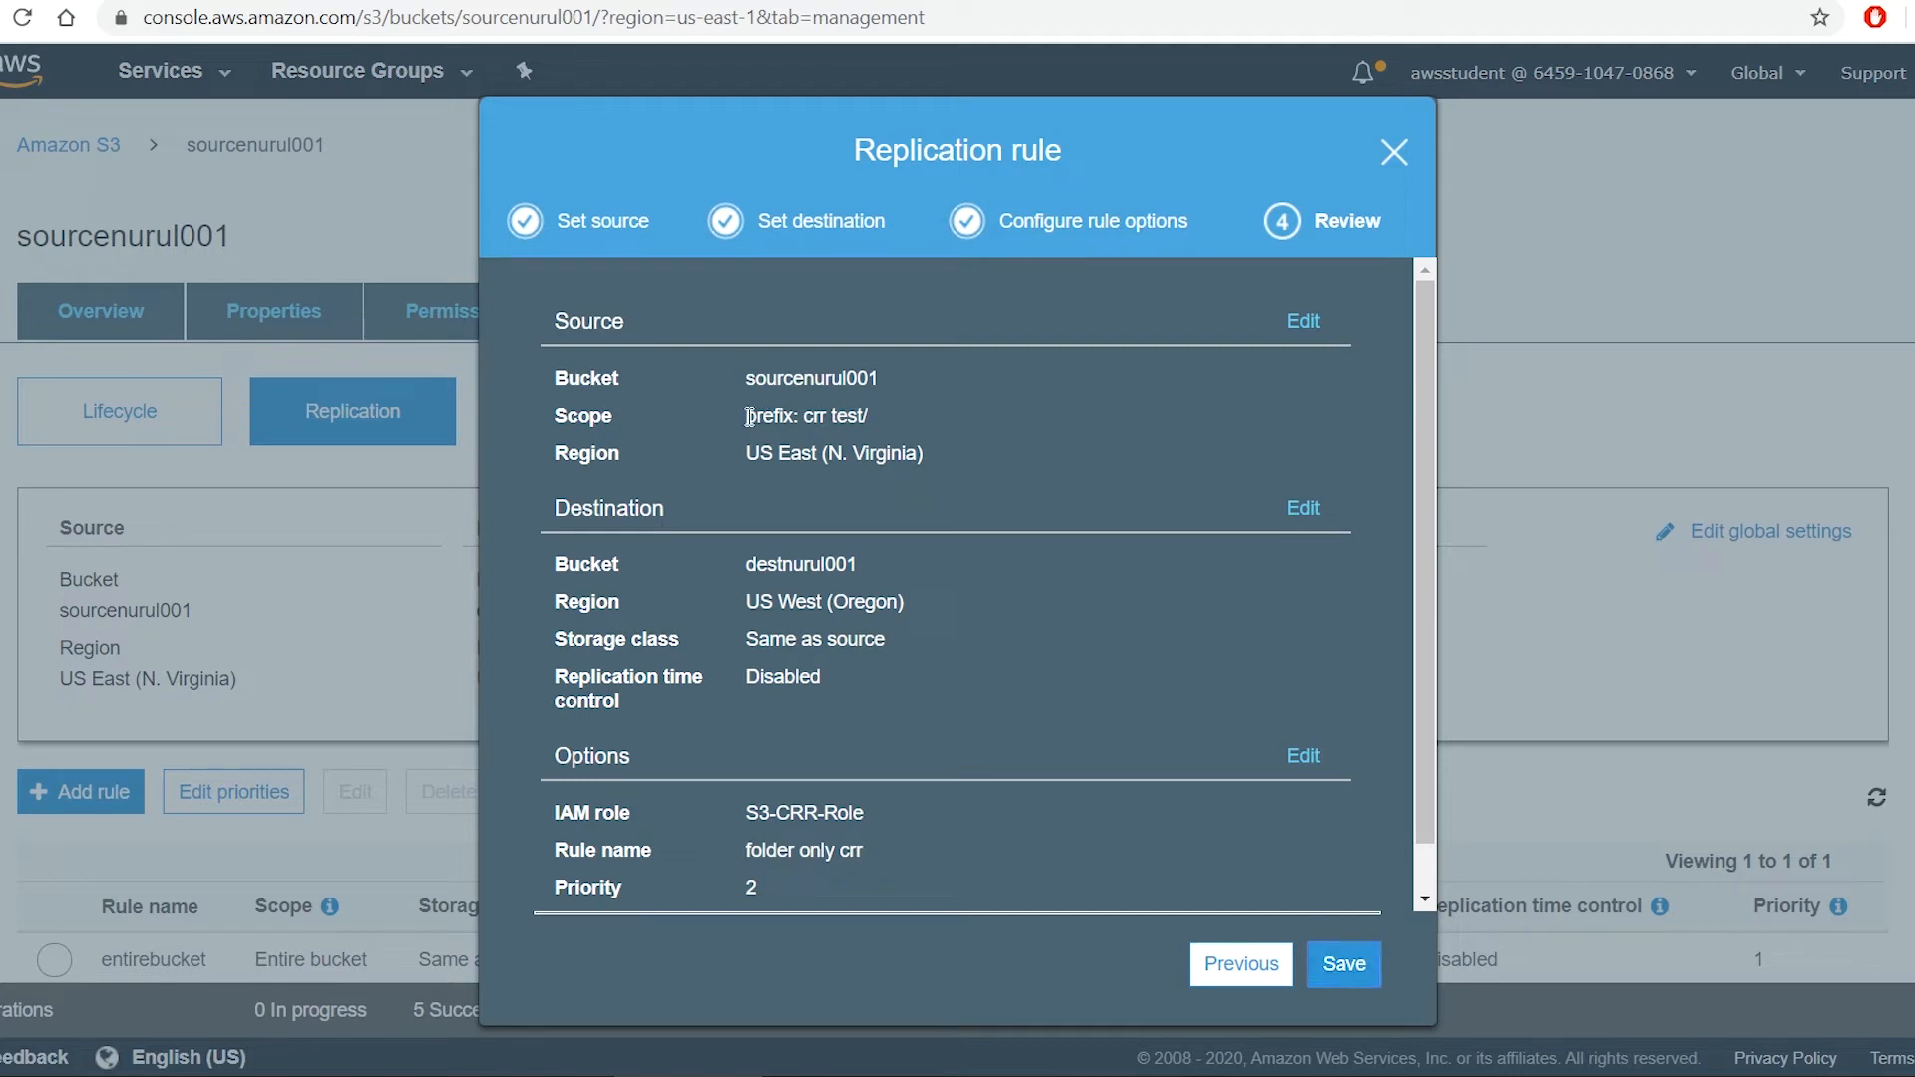
pyautogui.moveTo(747, 416); pyautogui.dragTo(884, 419)
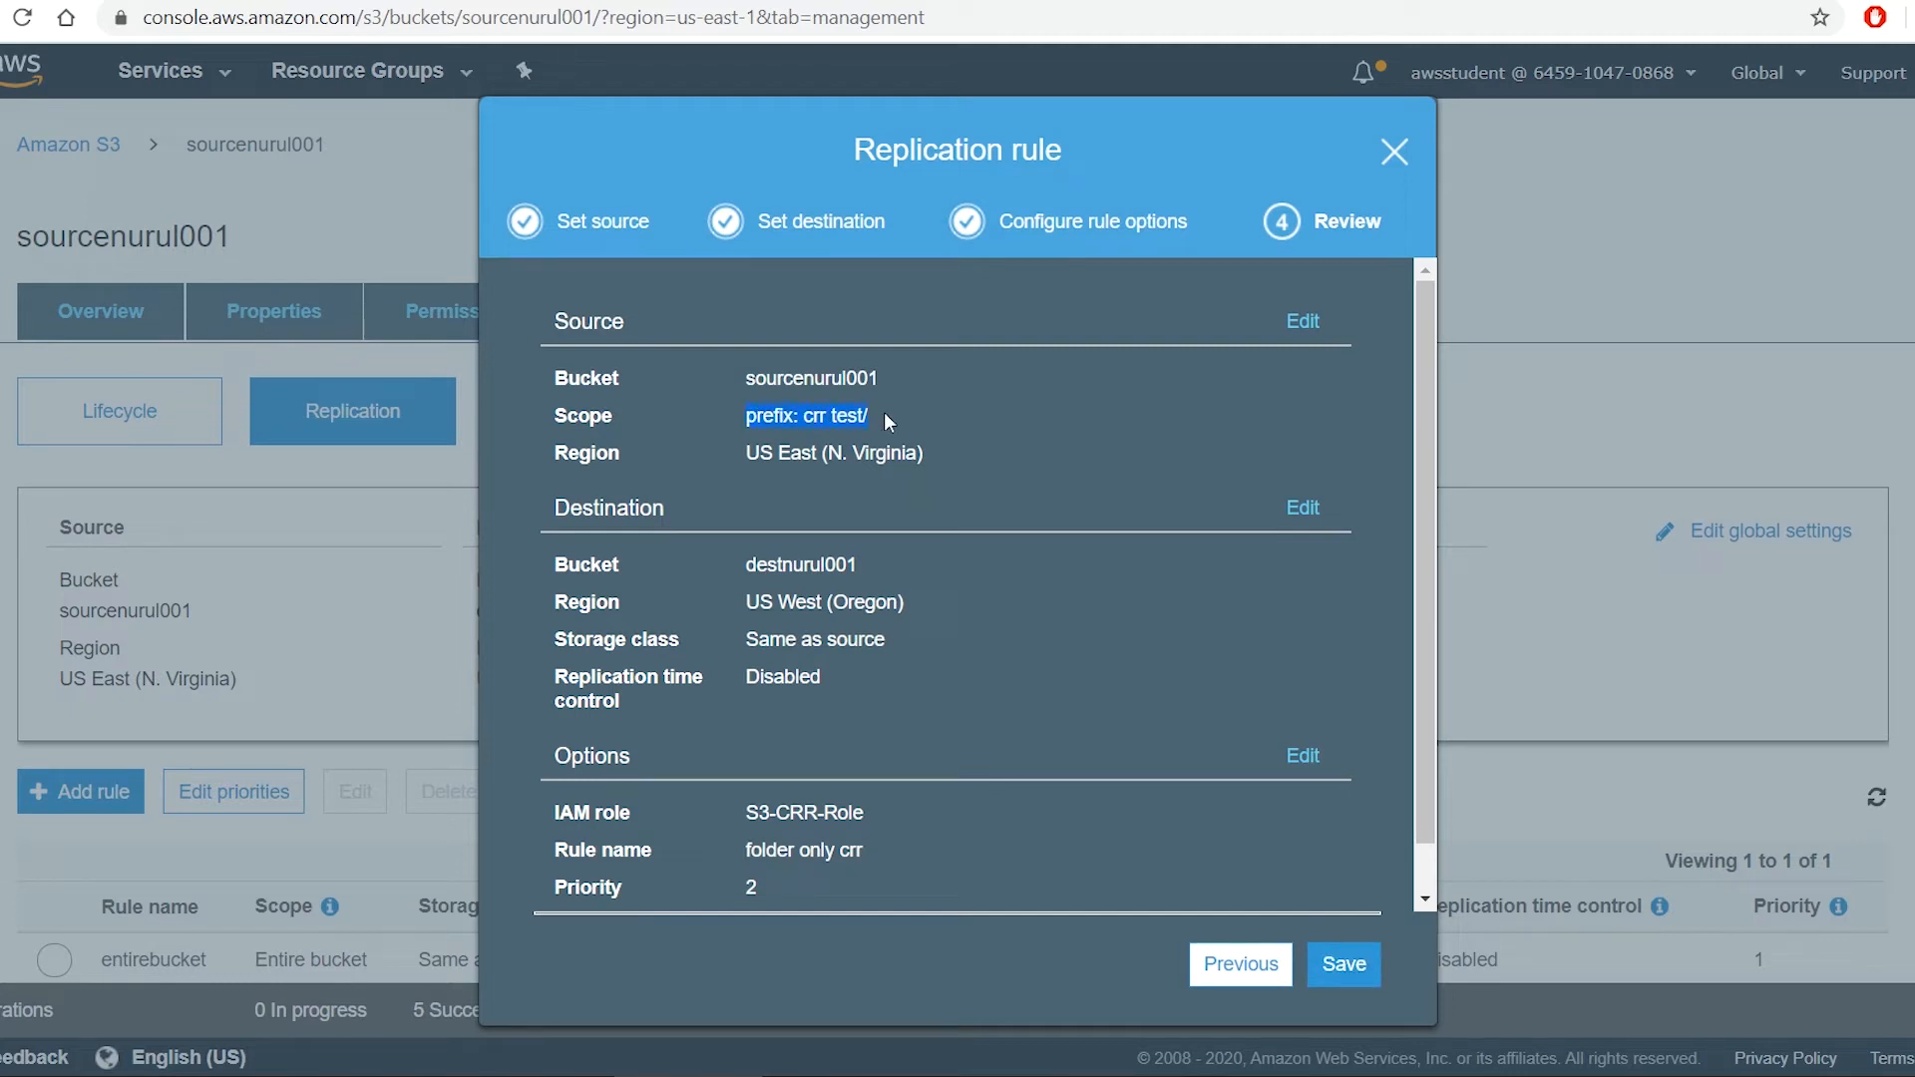
pyautogui.click(1342, 965)
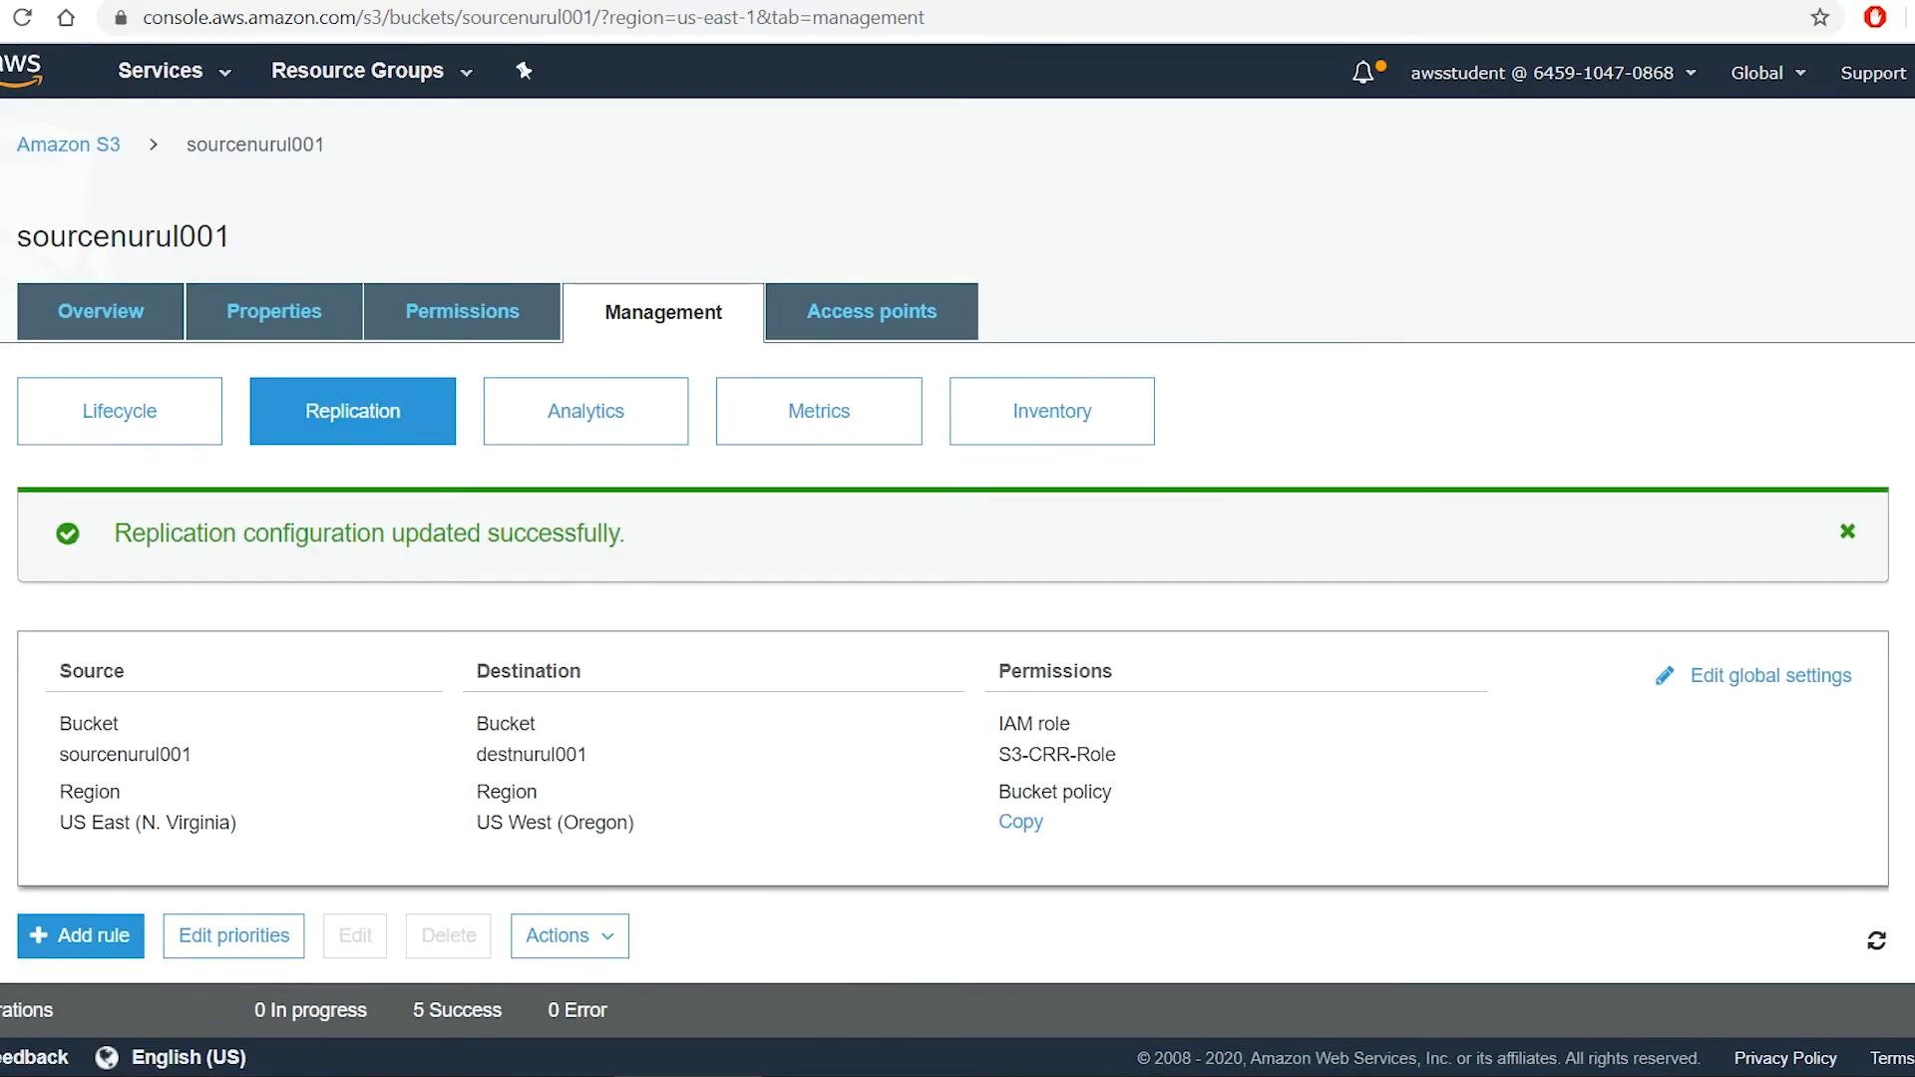
pyautogui.scroll(-3, 1888, 681)
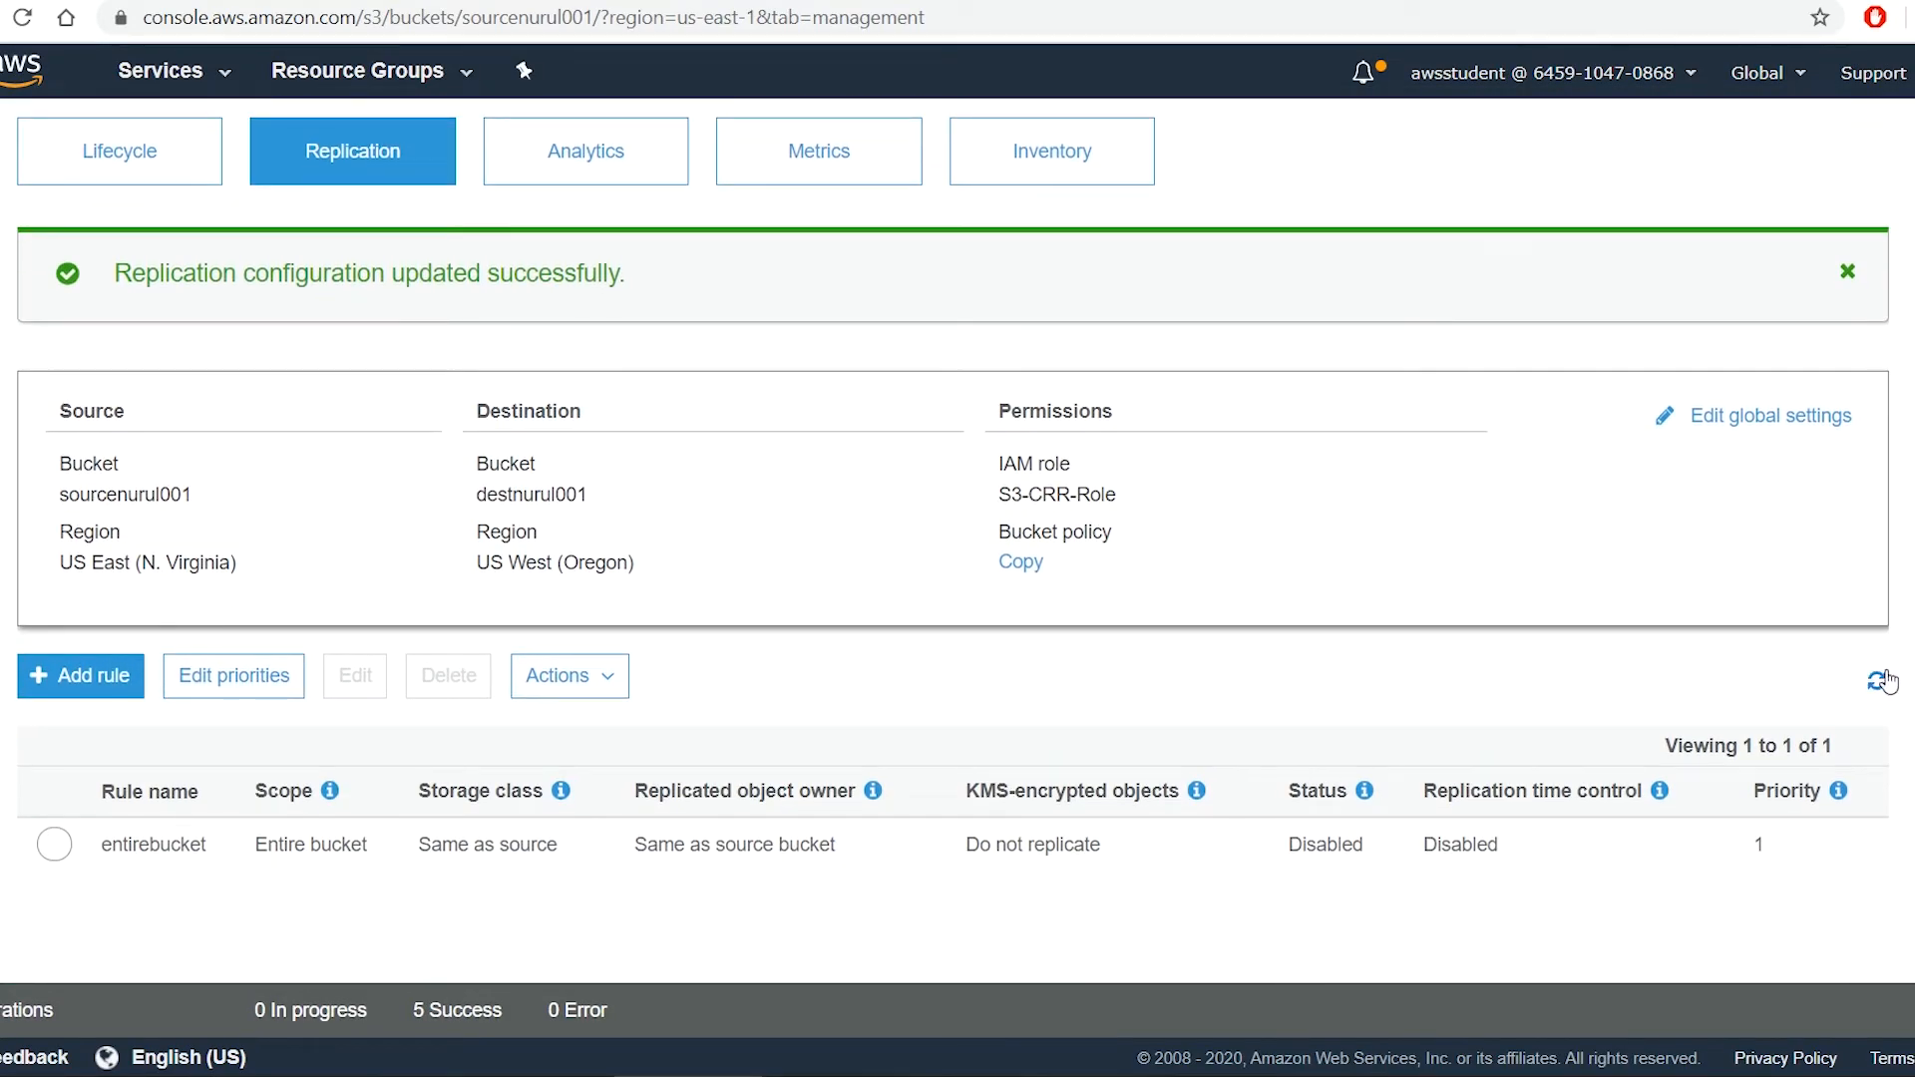
pyautogui.click(1887, 682)
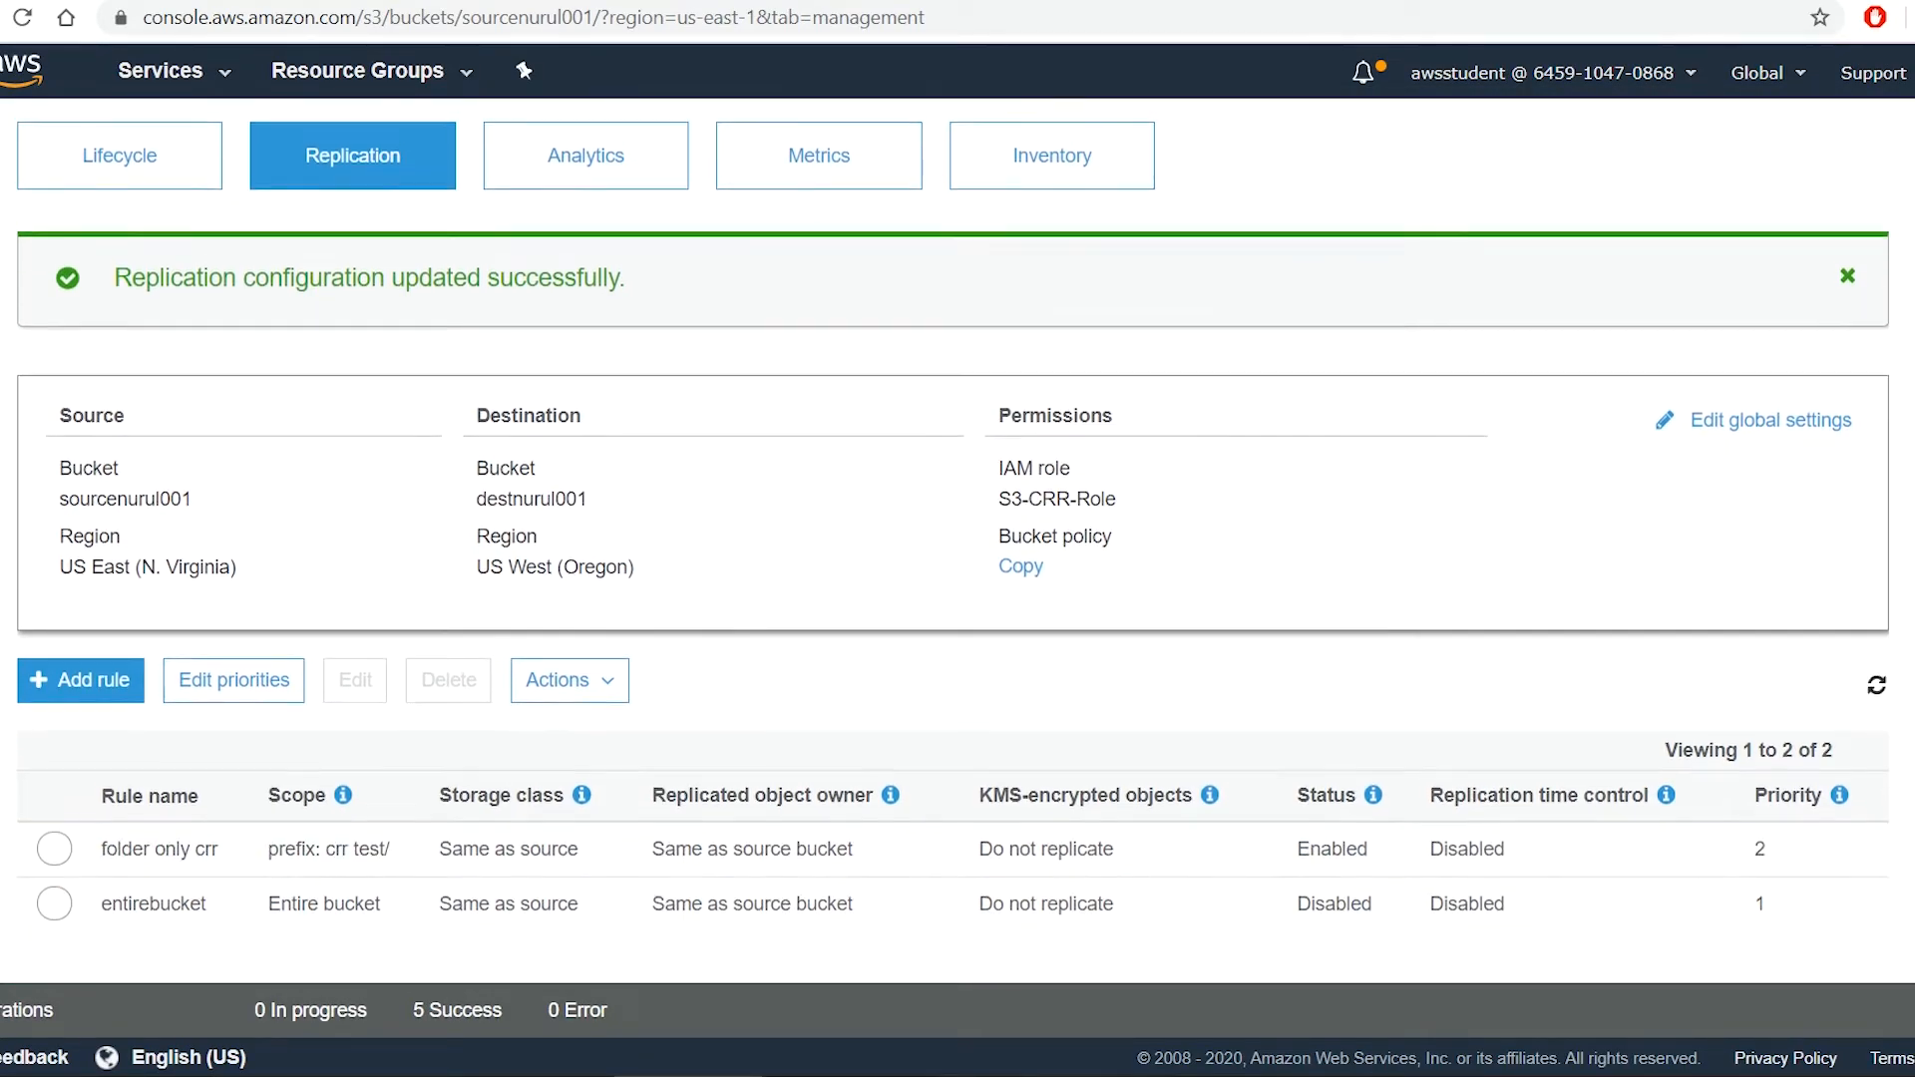
# Create a folder named "crr test" in sourcenurul001 without separate encryption settings
pyautogui.scroll(3, 902, 256)
pyautogui.click(110, 317)
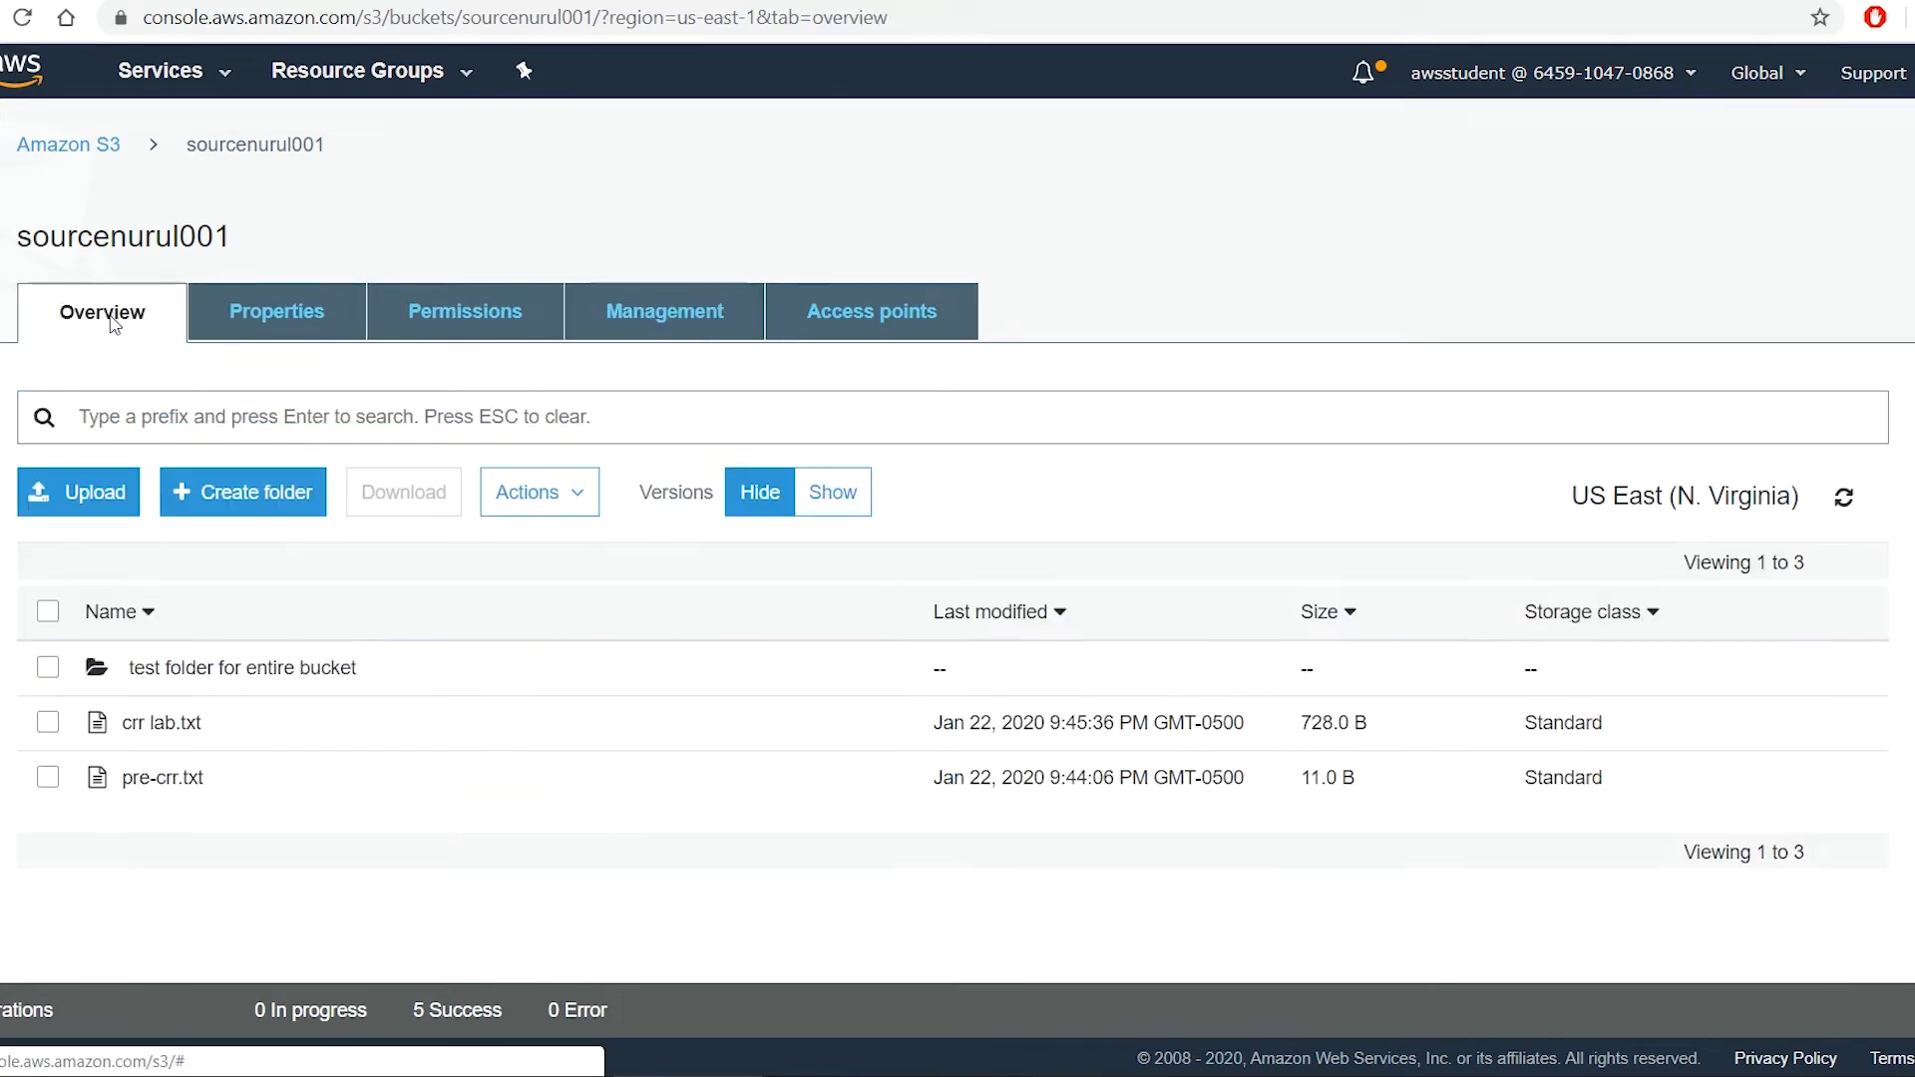
pyautogui.click(259, 494)
pyautogui.write('crr test')
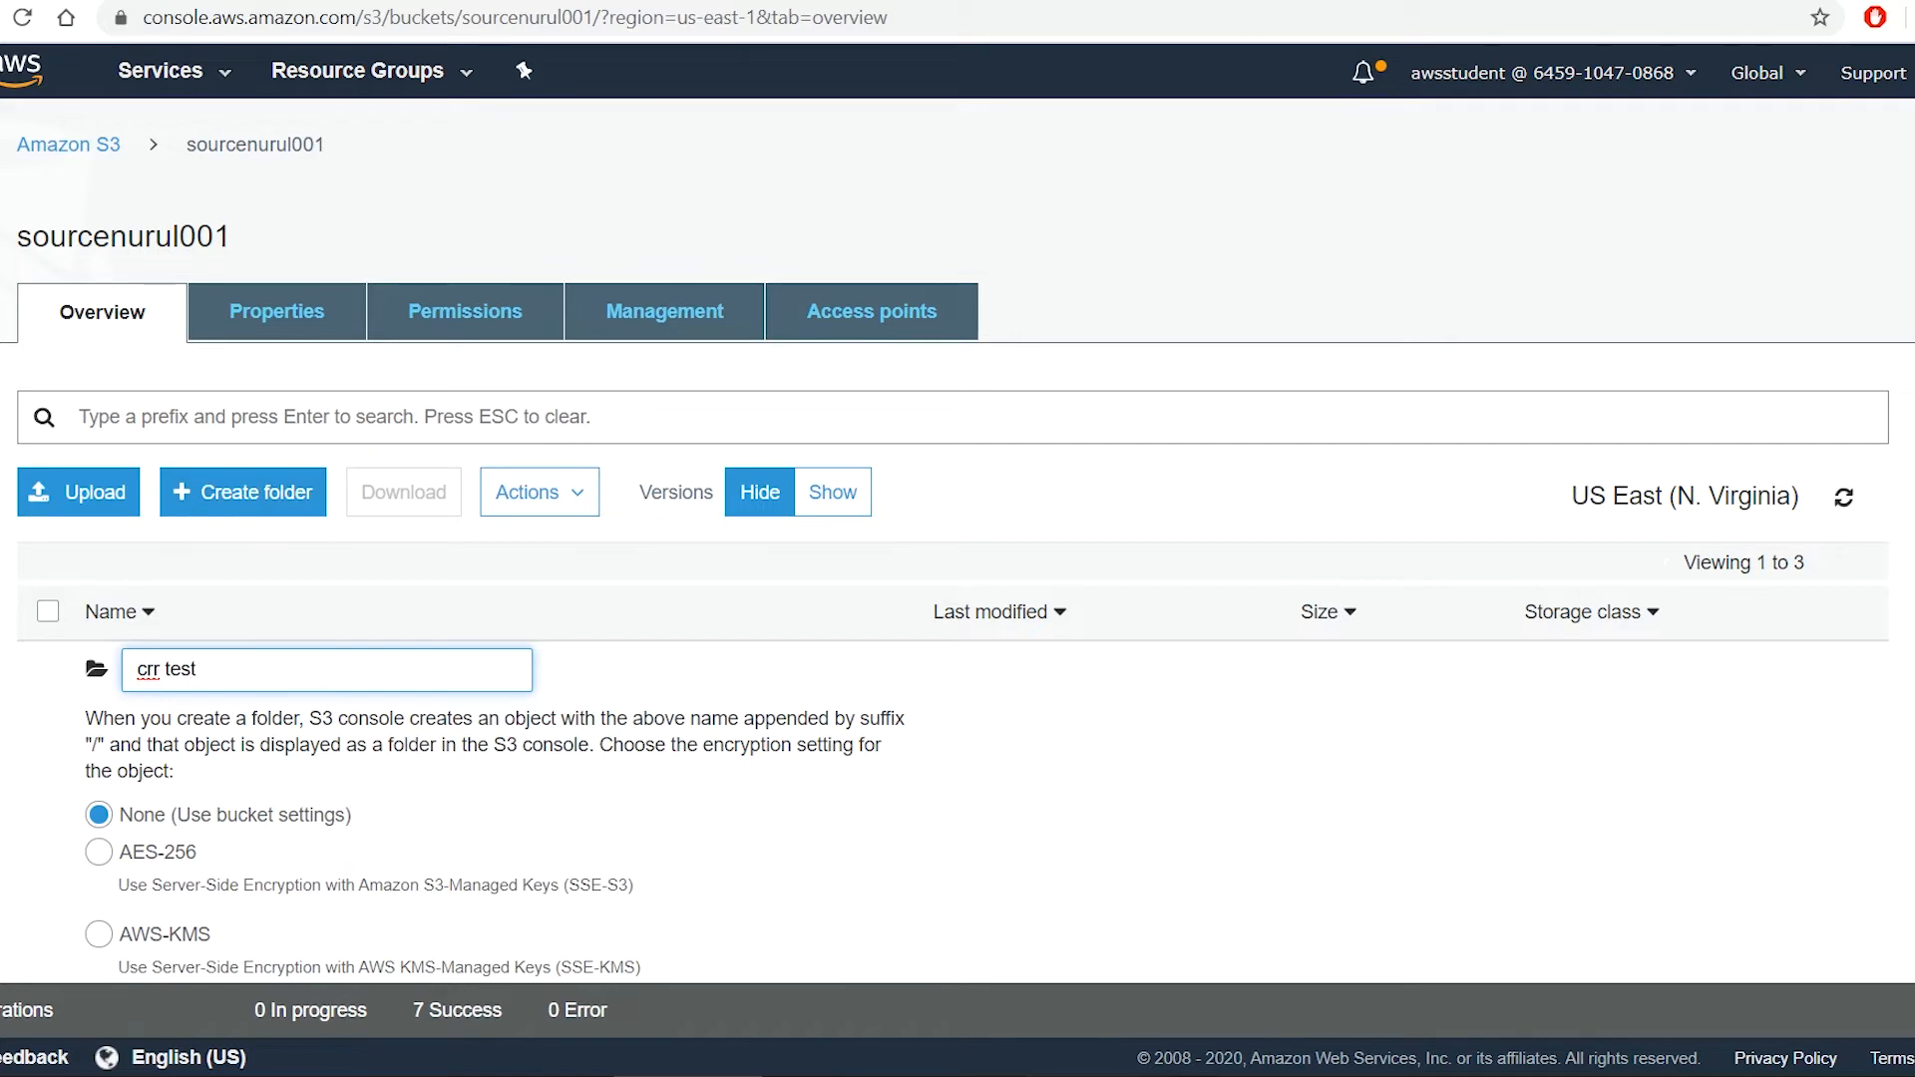
pyautogui.scroll(-3, 261, 495)
pyautogui.click(148, 710)
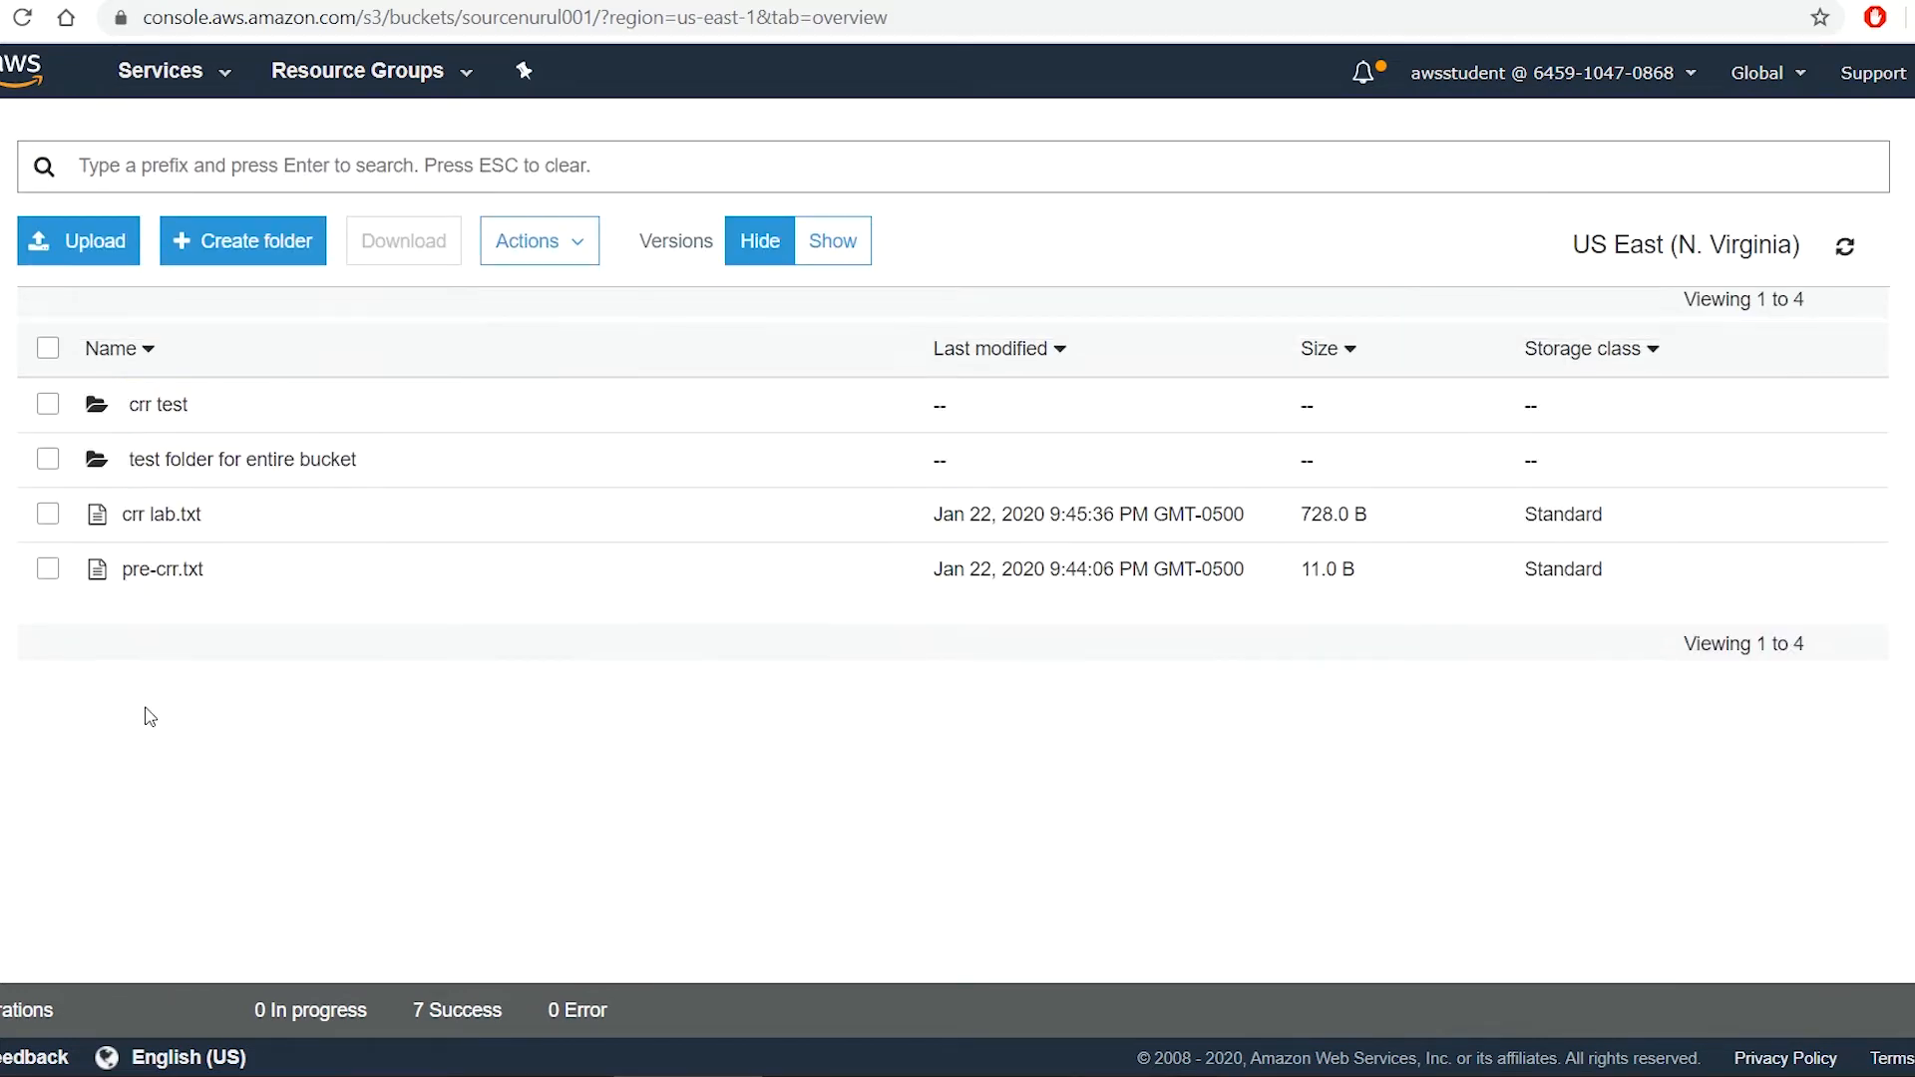
# Upload crr-folder.txt into the "crr test" folder of sourcenurul001
pyautogui.click(158, 406)
pyautogui.click(87, 496)
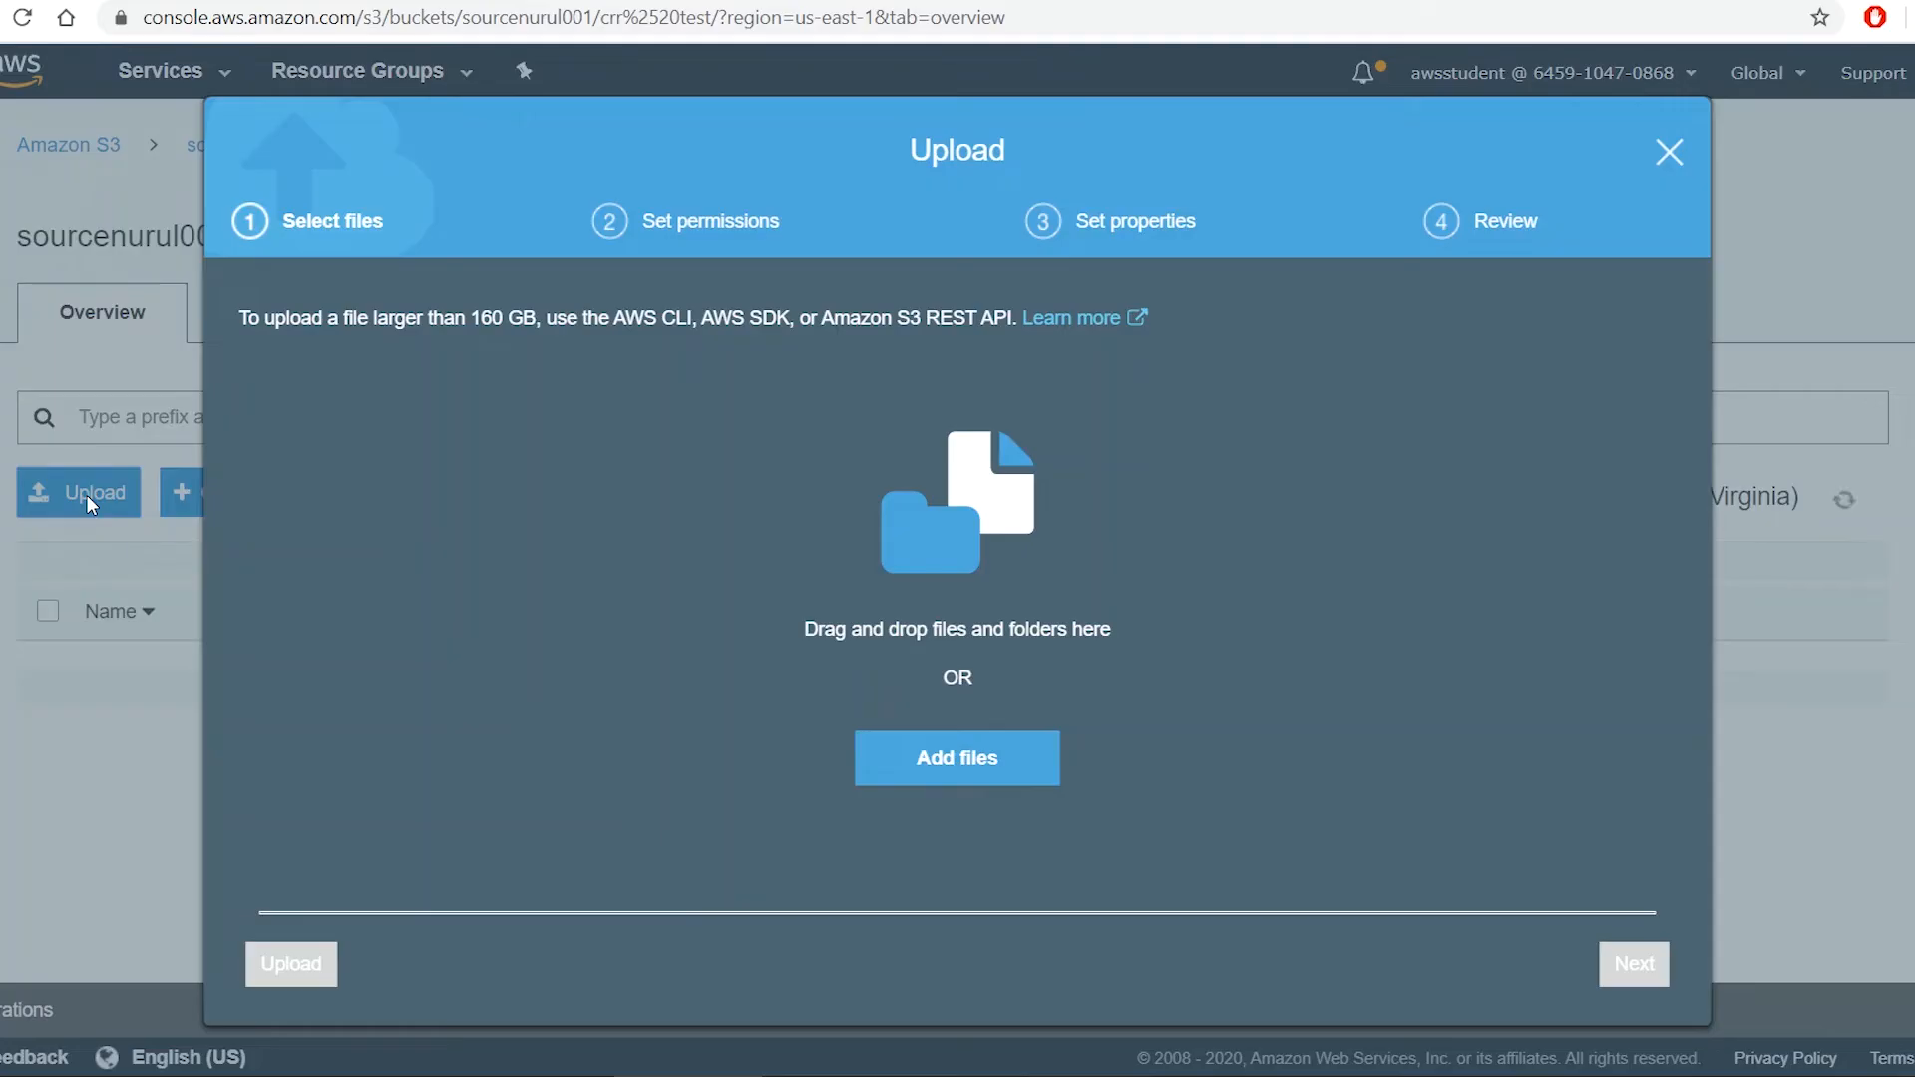
pyautogui.click(935, 757)
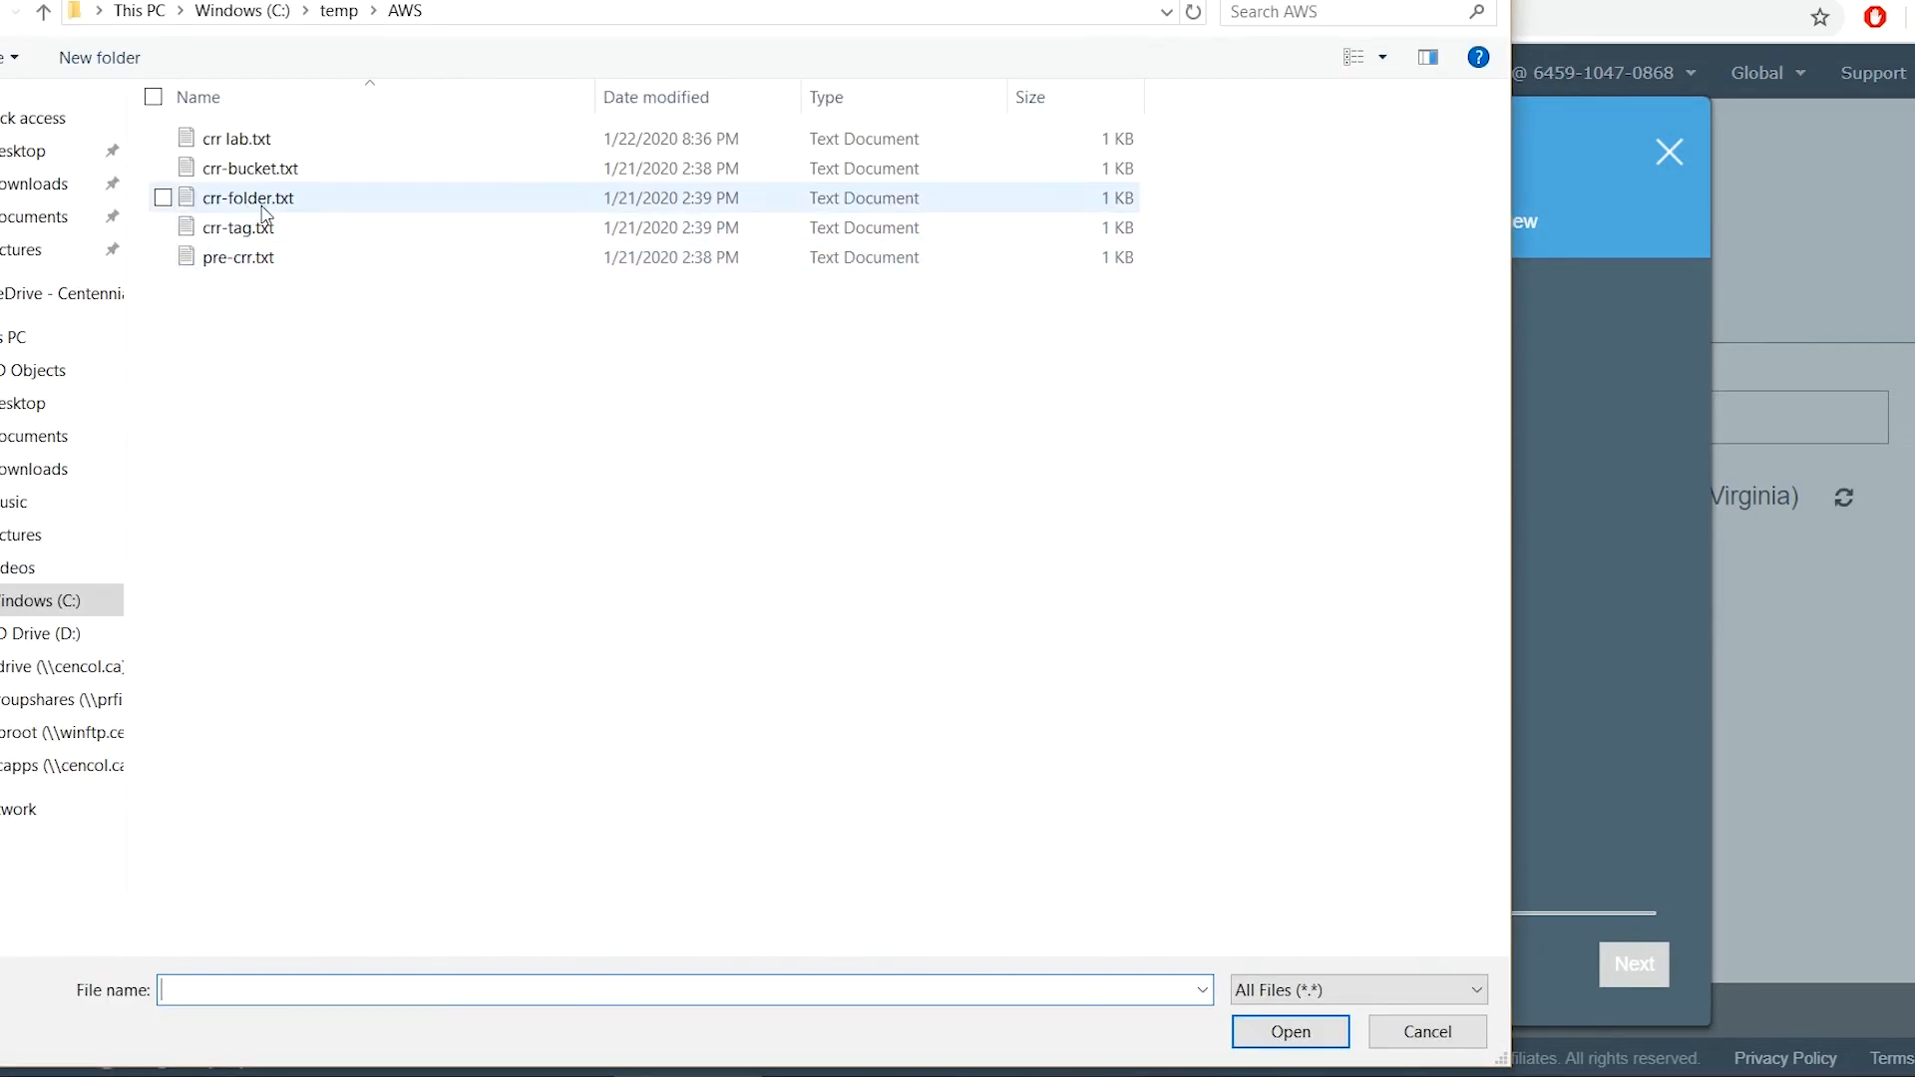
pyautogui.click(261, 205)
pyautogui.click(1282, 1033)
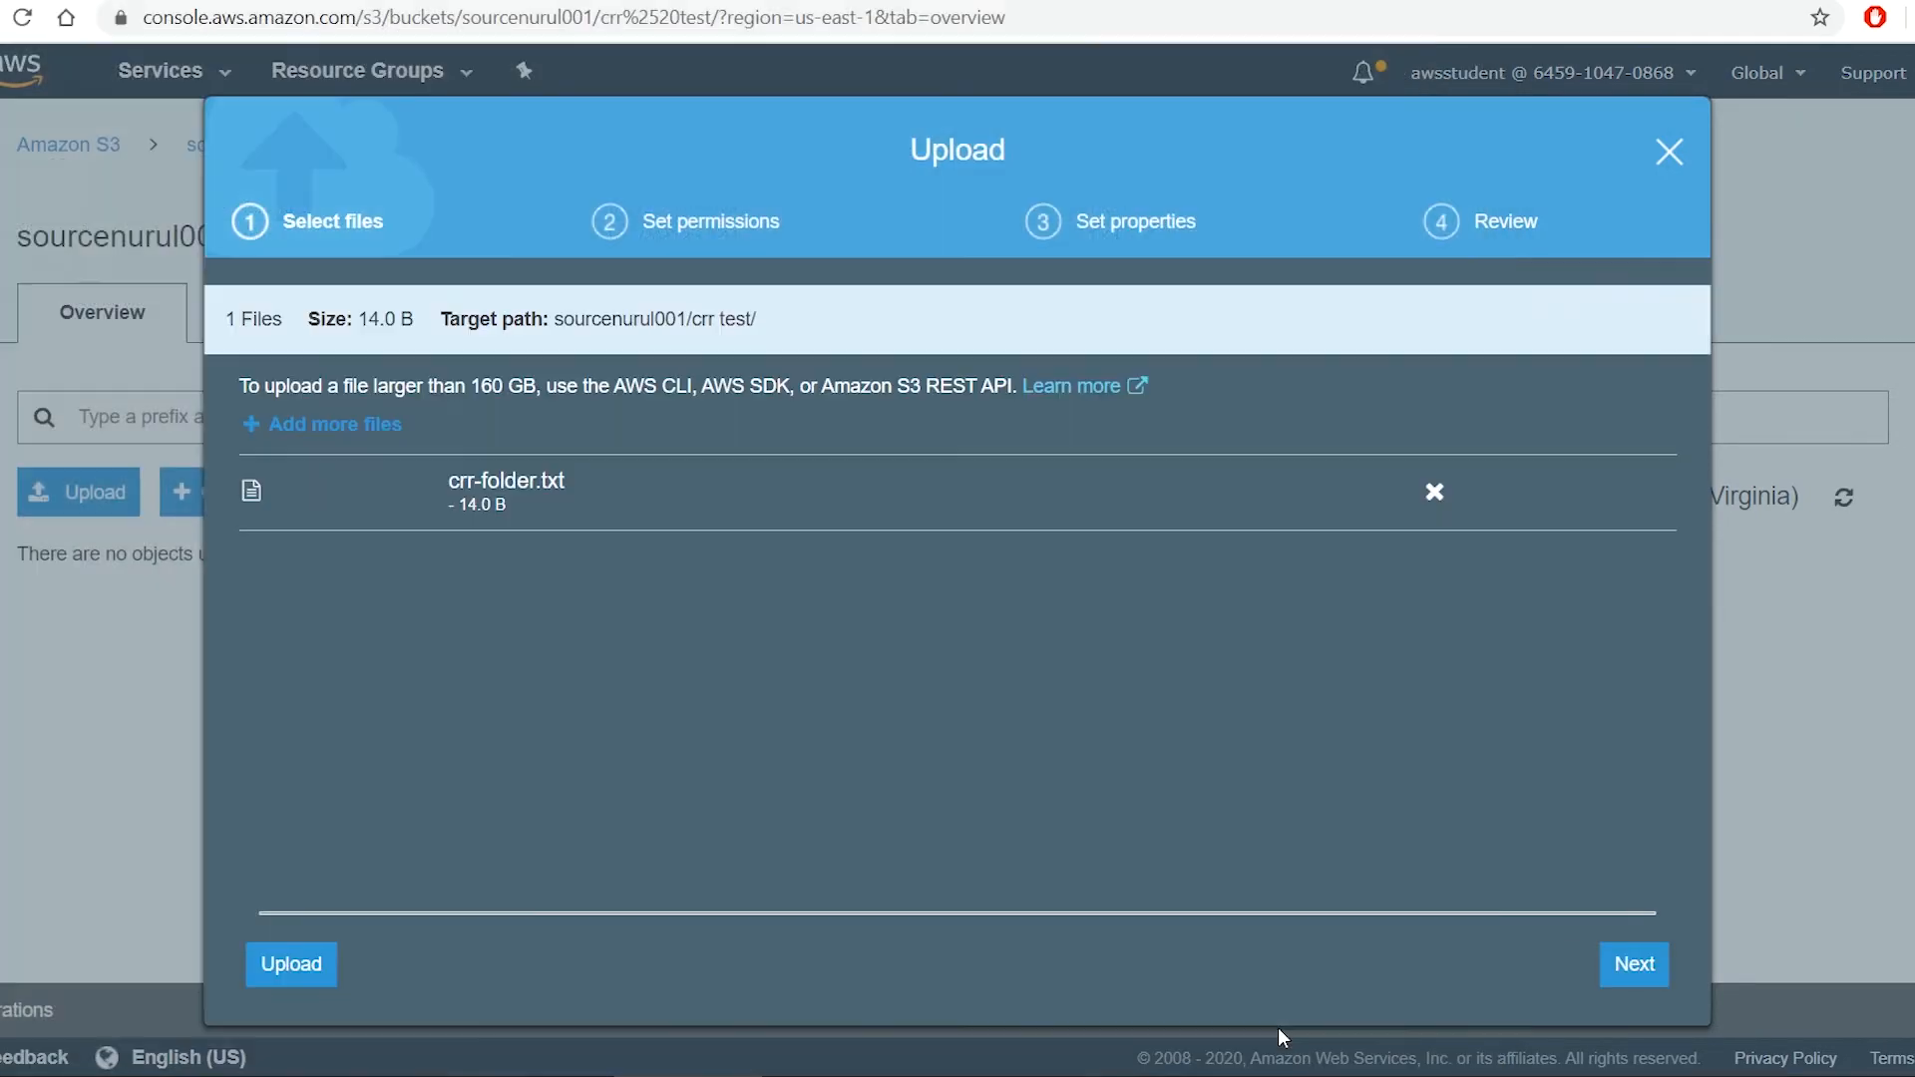
pyautogui.click(301, 975)
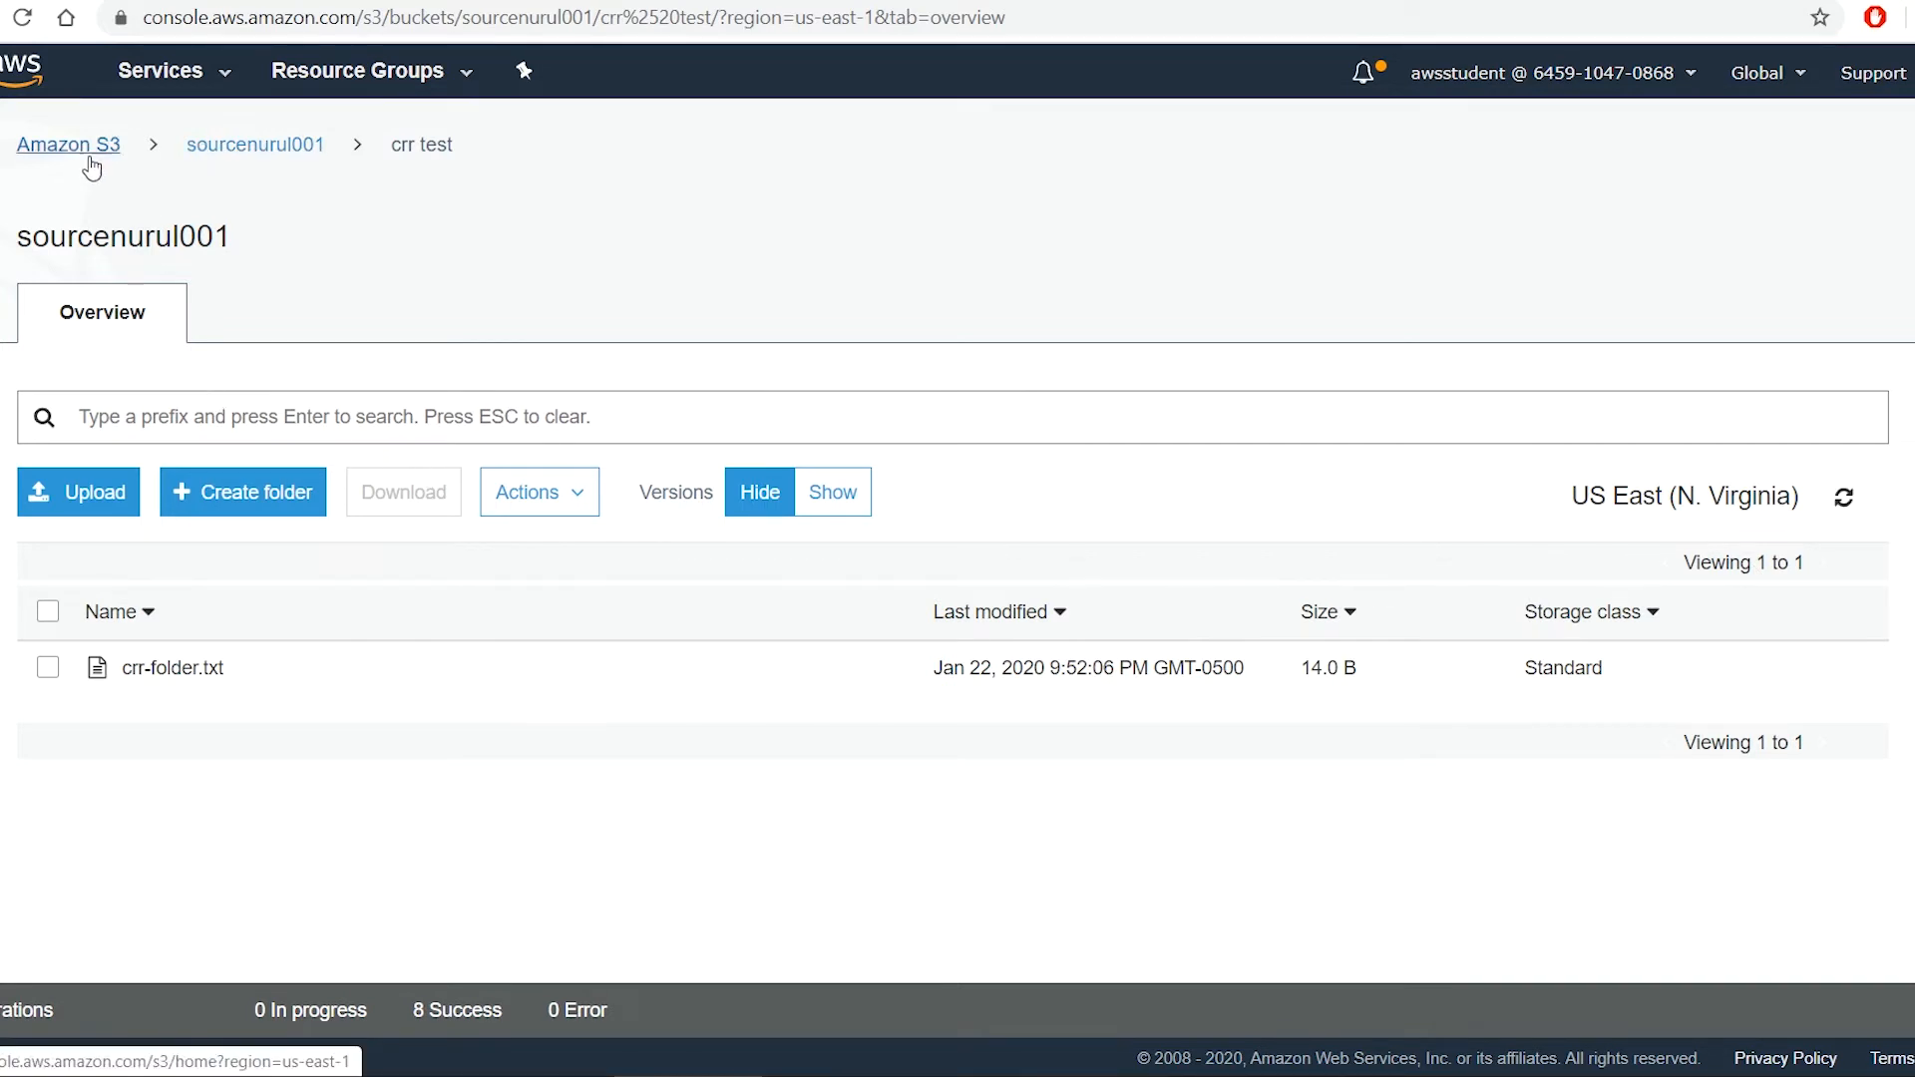
# Refresh destnurul001 and check the "crr test" folder for the replicated file
pyautogui.click(55, 148)
pyautogui.click(397, 493)
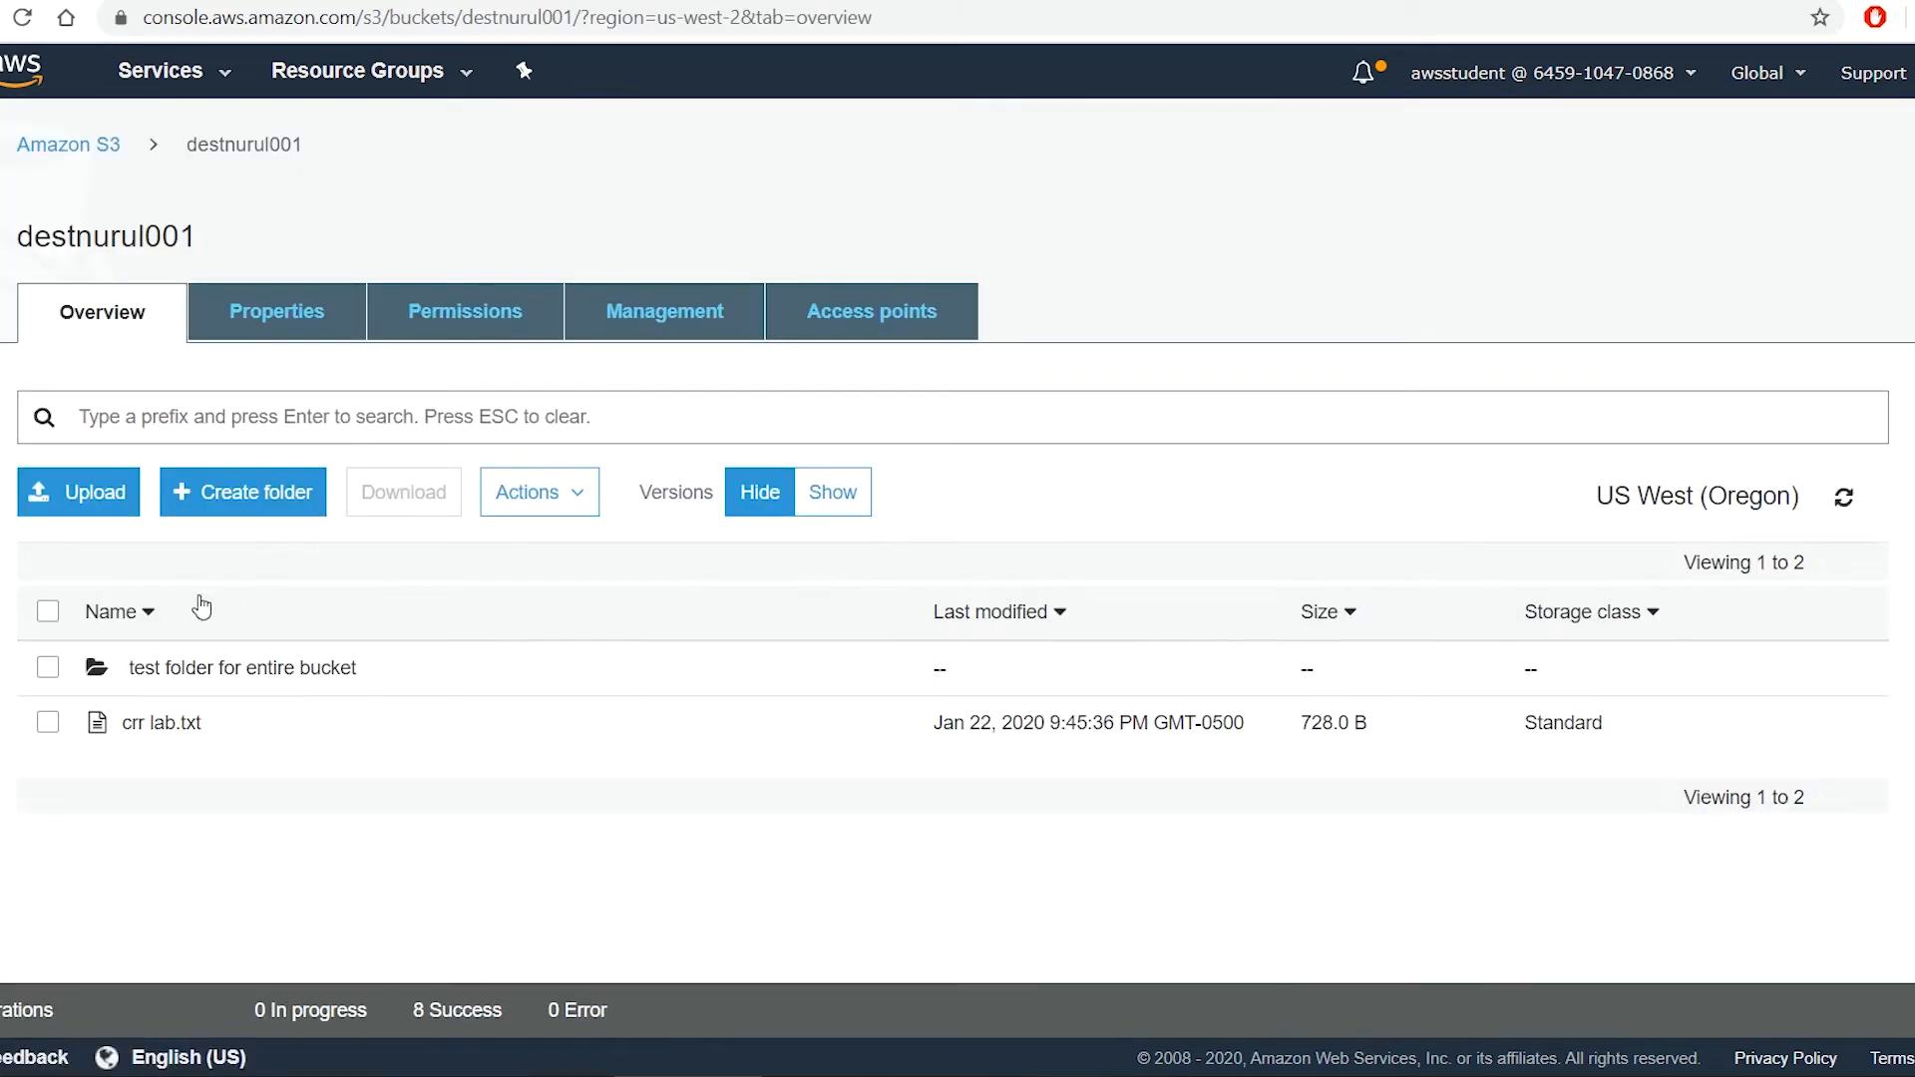
pyautogui.click(1847, 501)
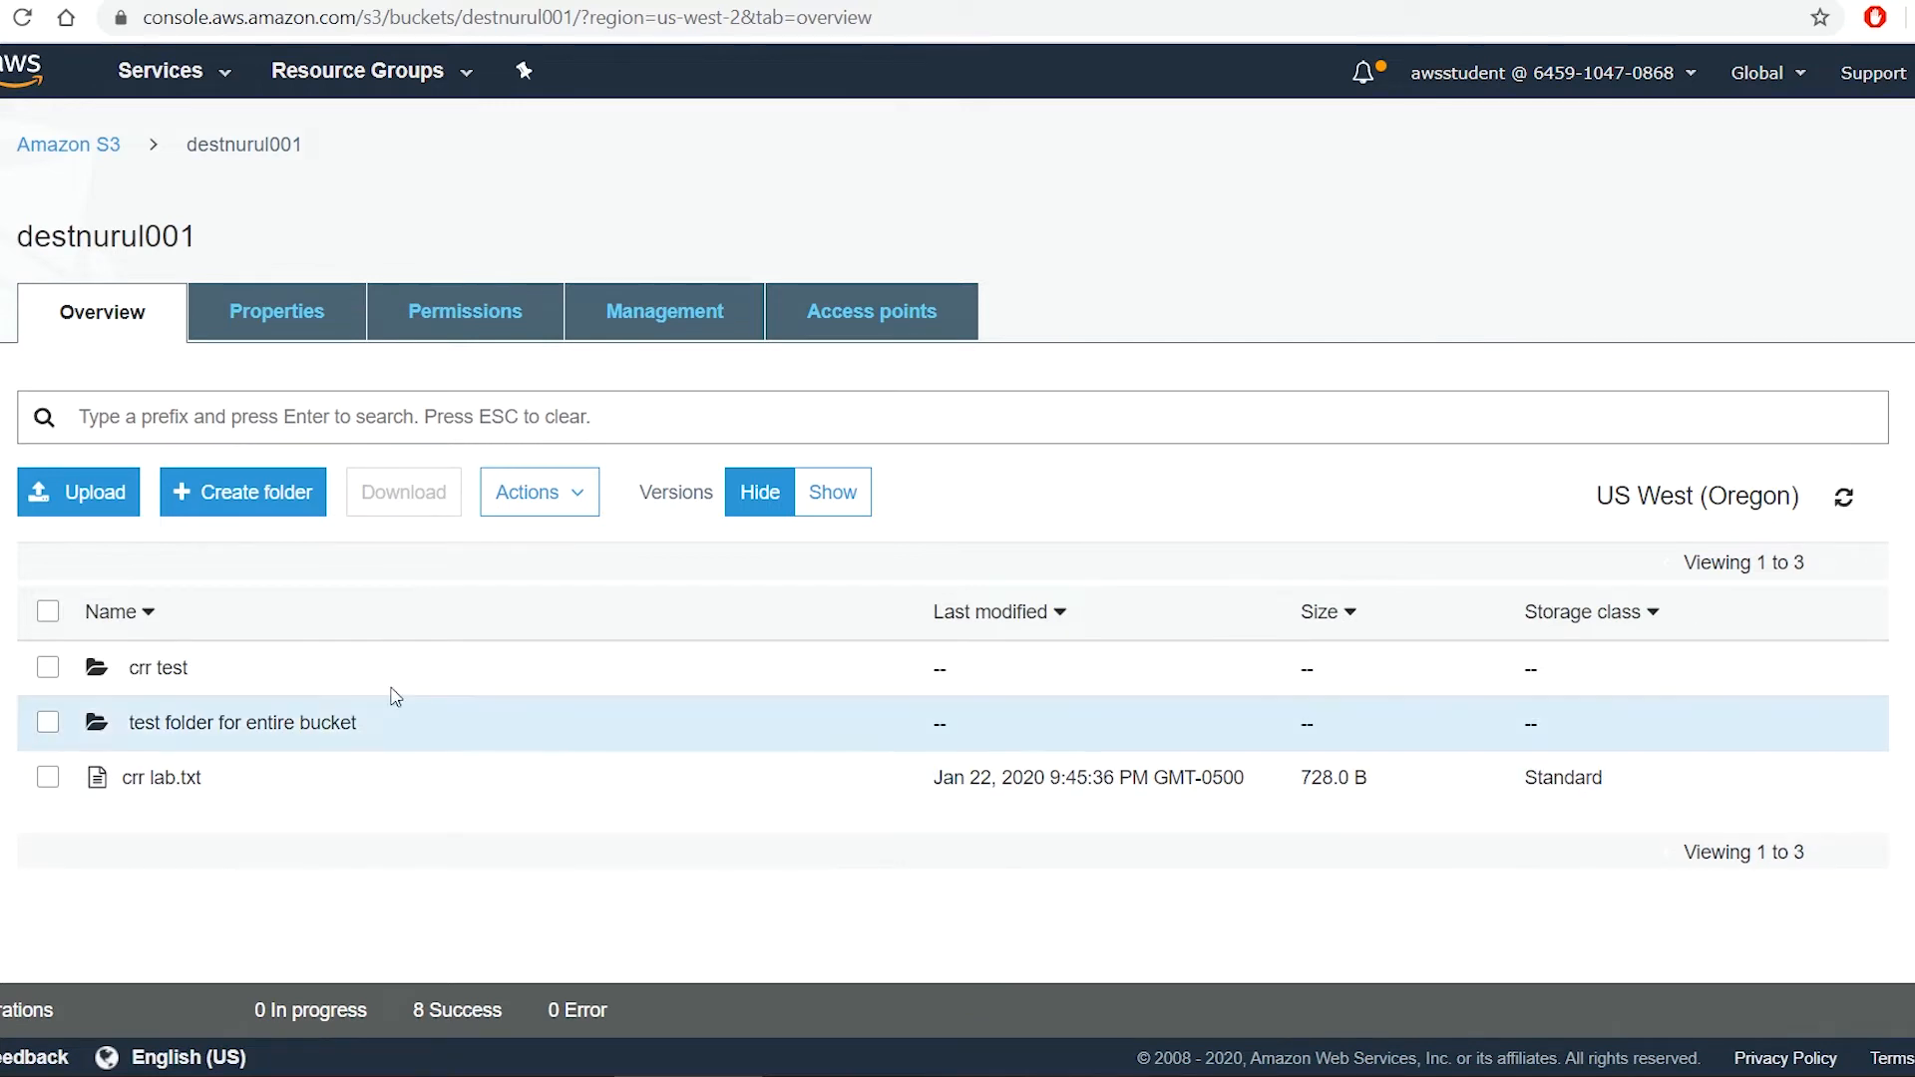
pyautogui.click(152, 668)
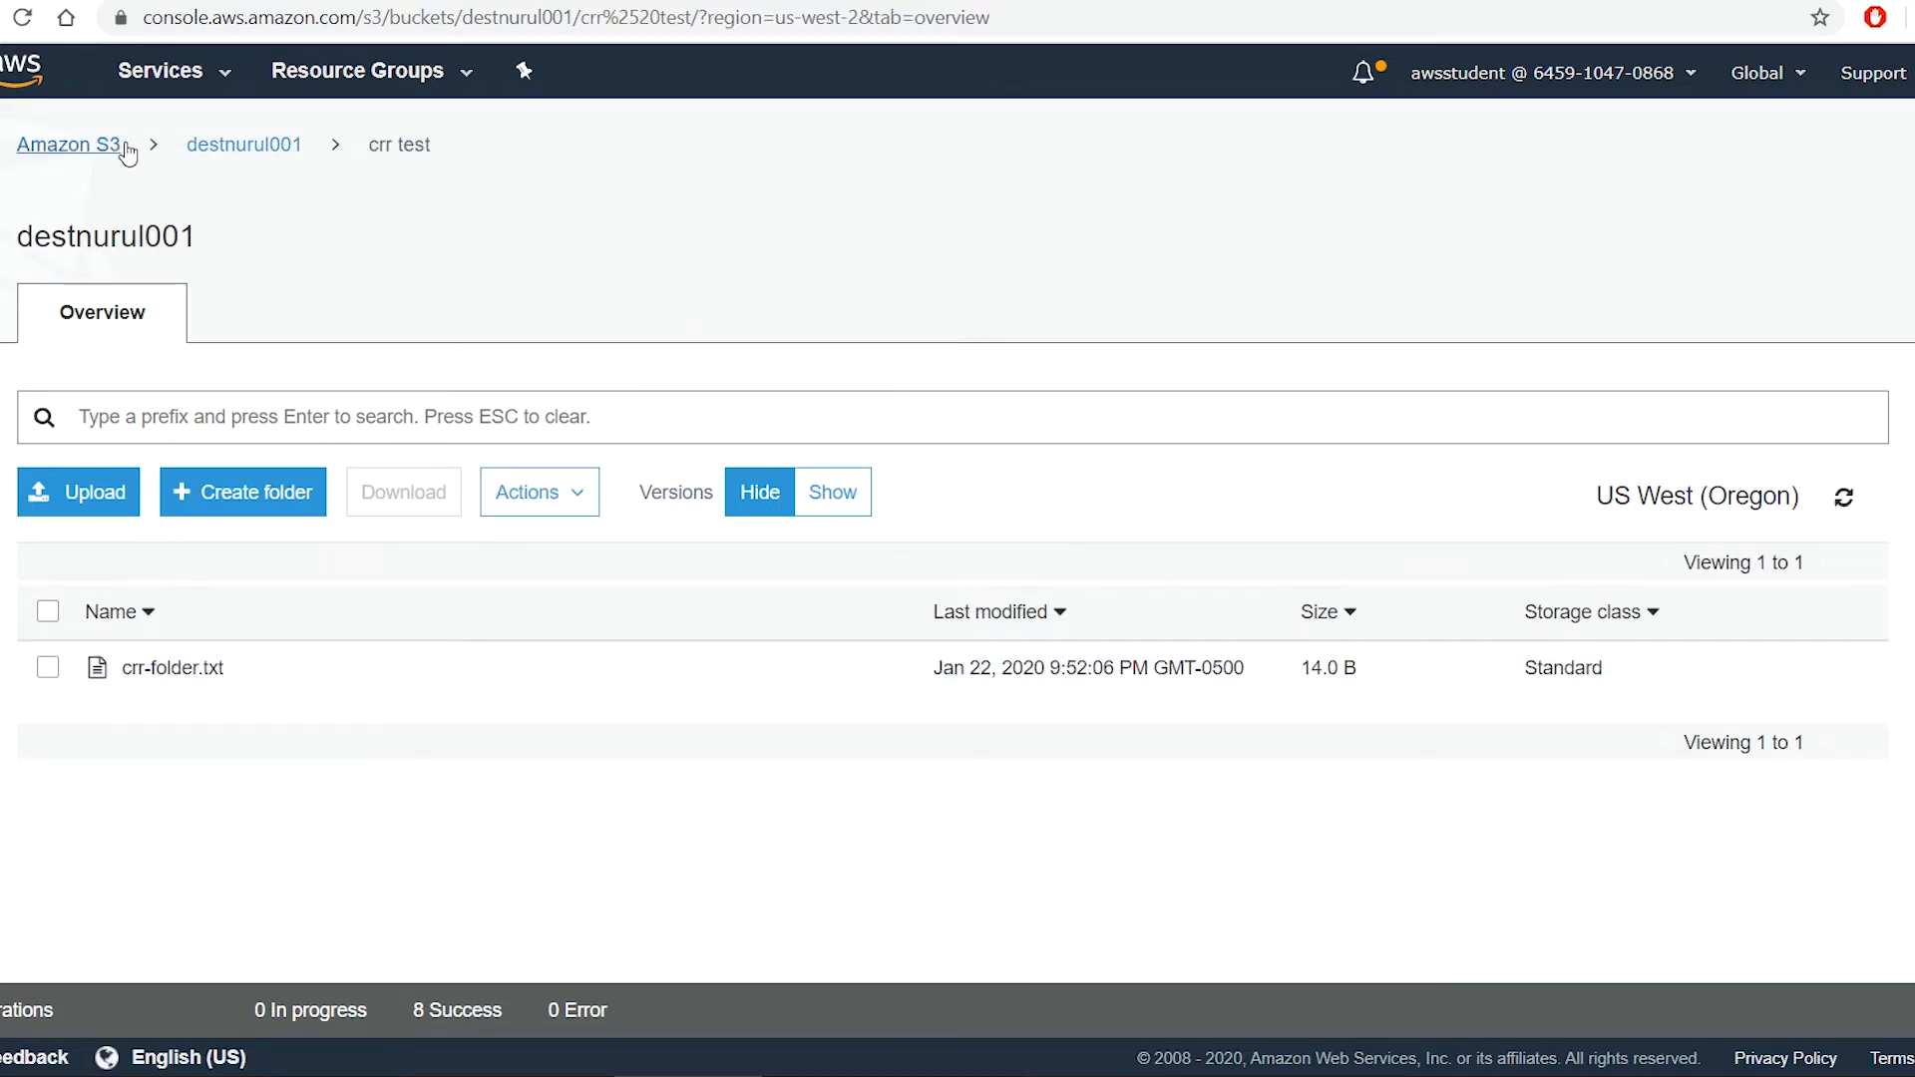
# Start another replication rule for sourcenurul001 with its source limited to objects tagged testtag with the value yes
pyautogui.click(75, 147)
pyautogui.click(436, 695)
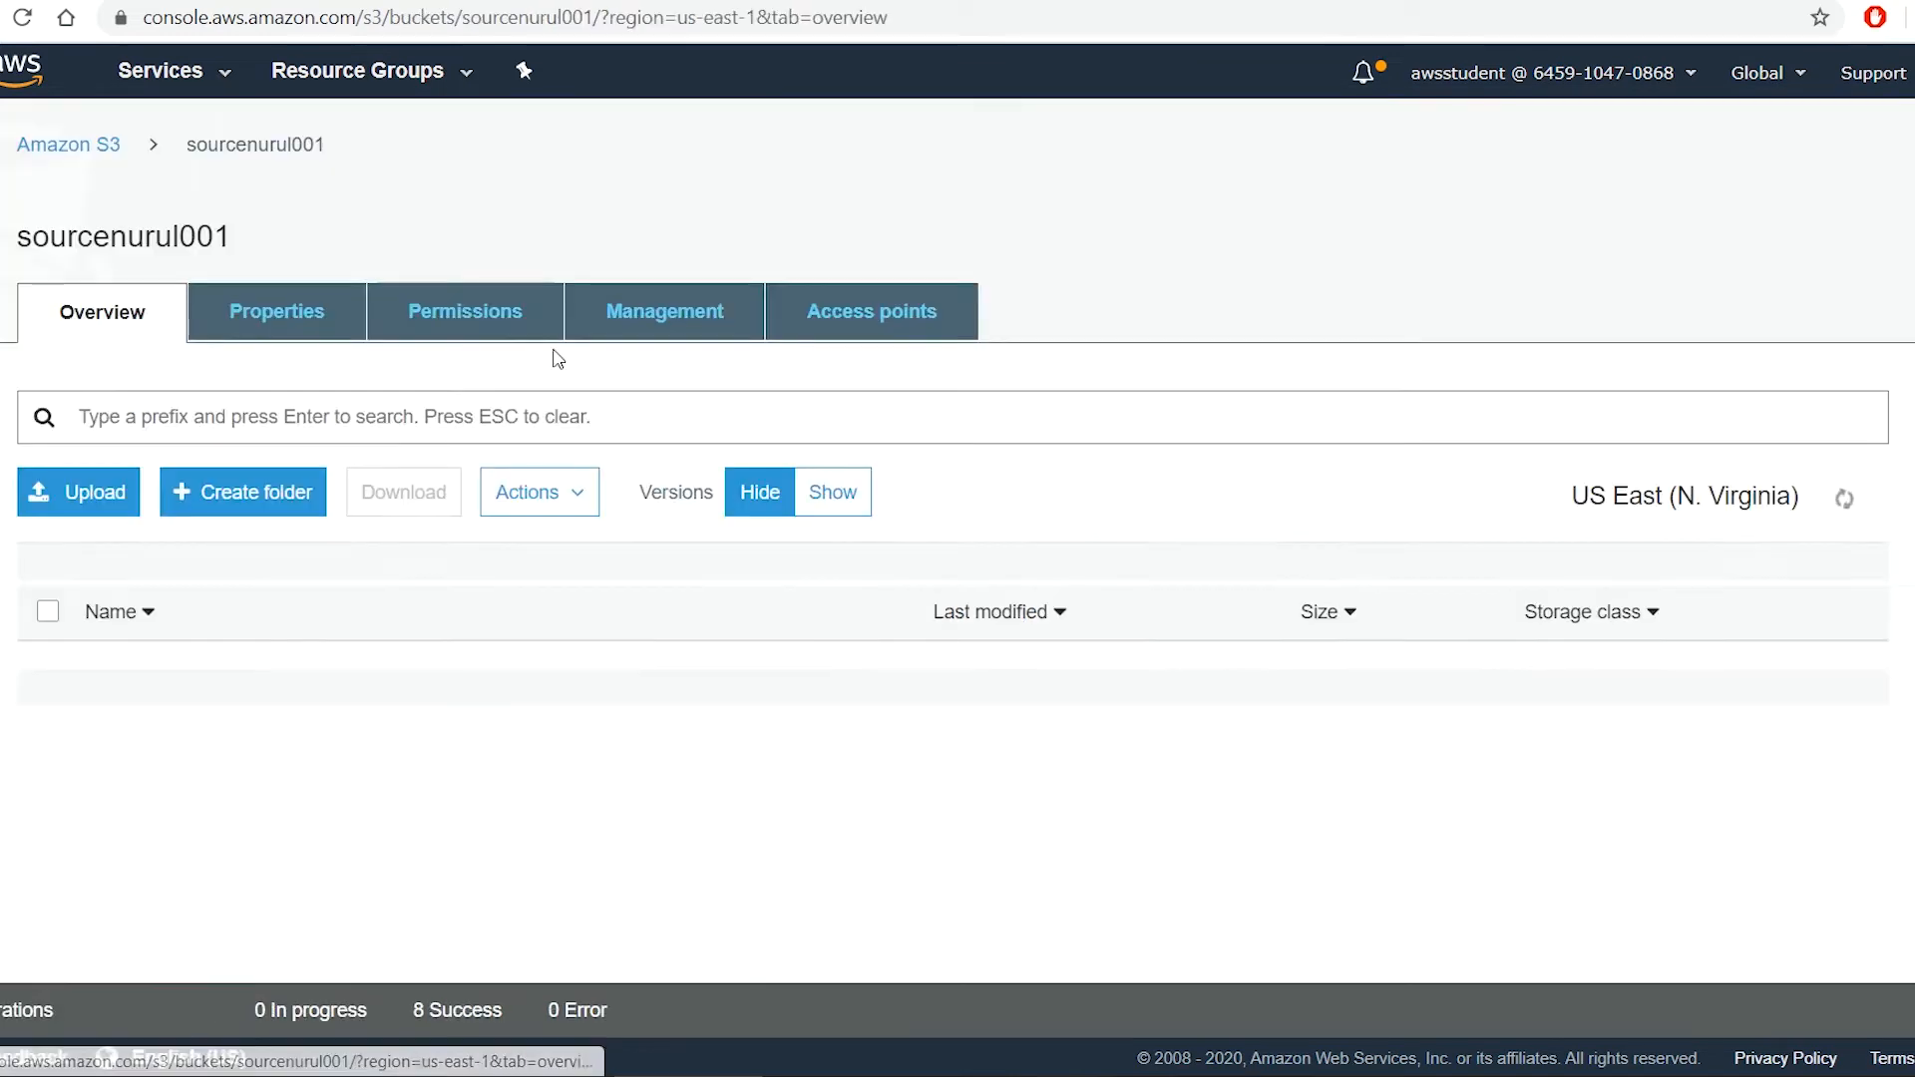
pyautogui.click(663, 311)
pyautogui.click(391, 424)
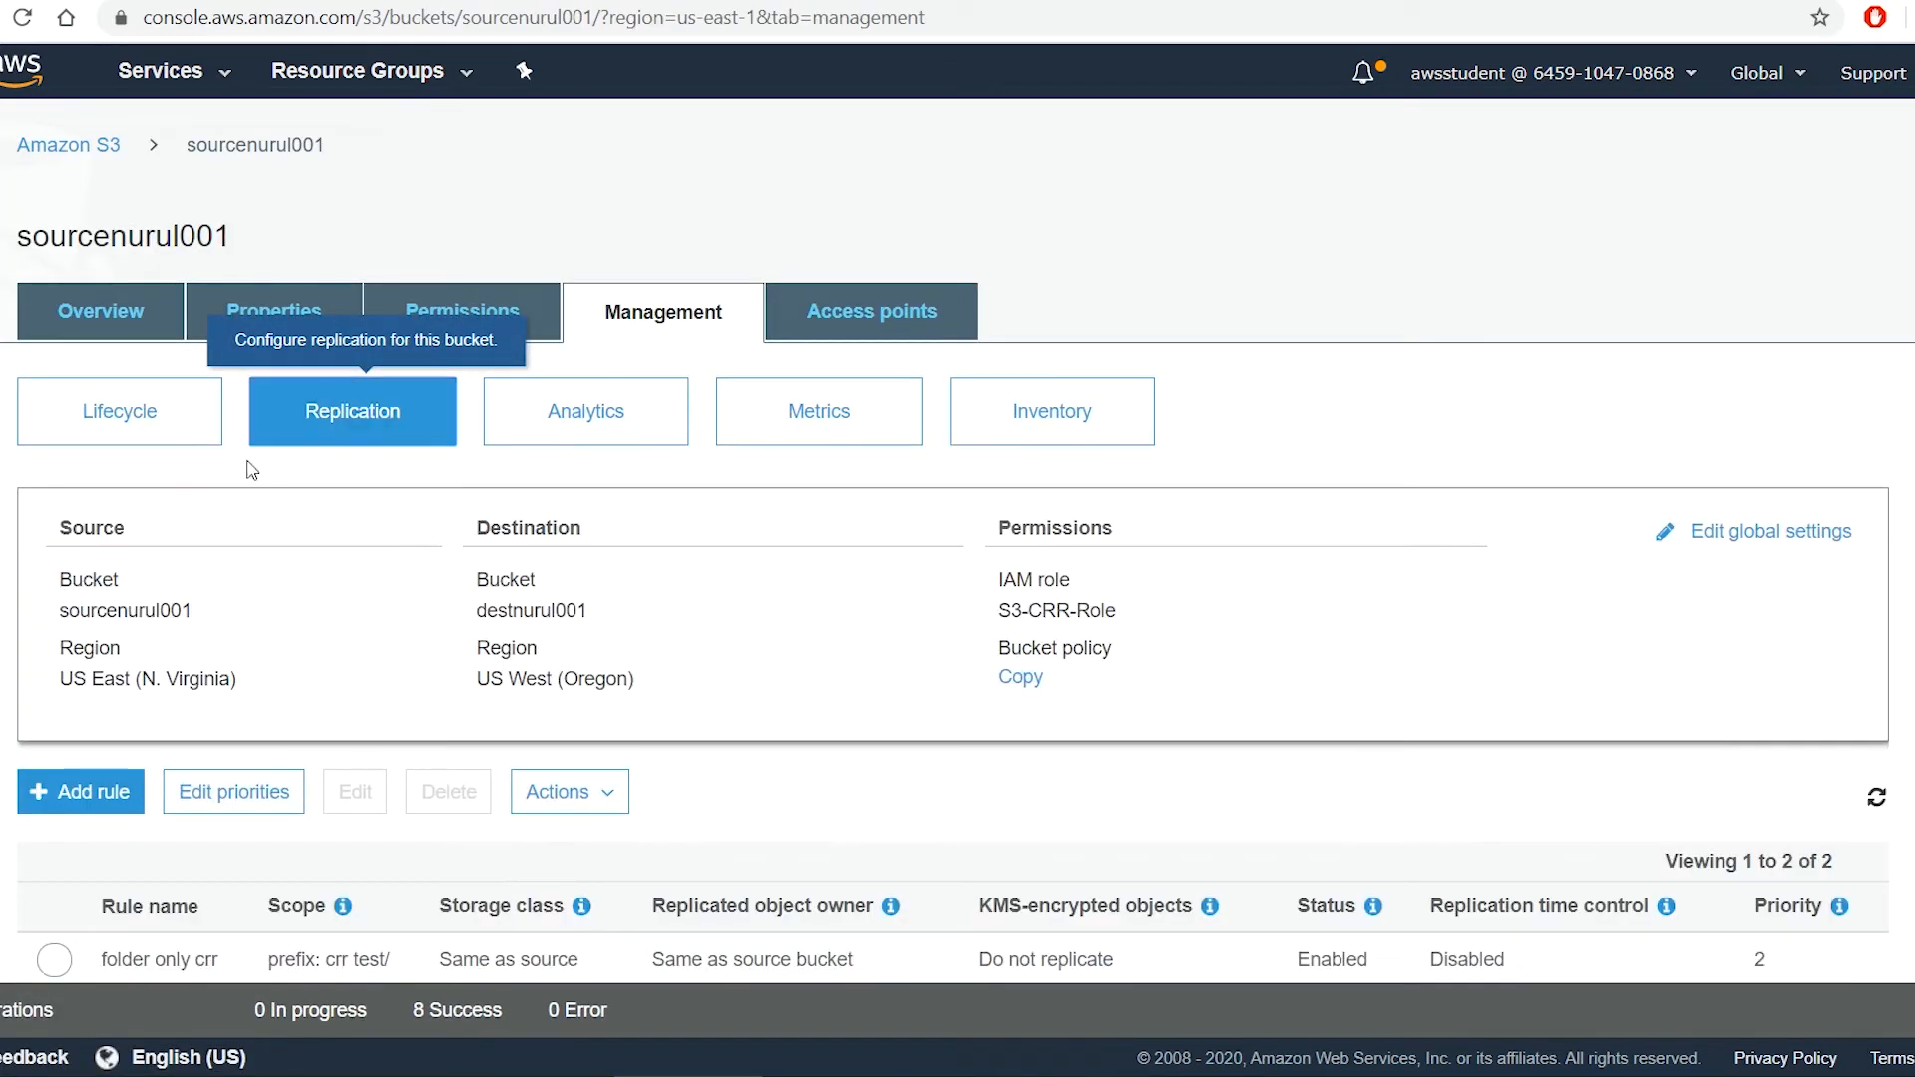
pyautogui.click(99, 792)
pyautogui.click(559, 429)
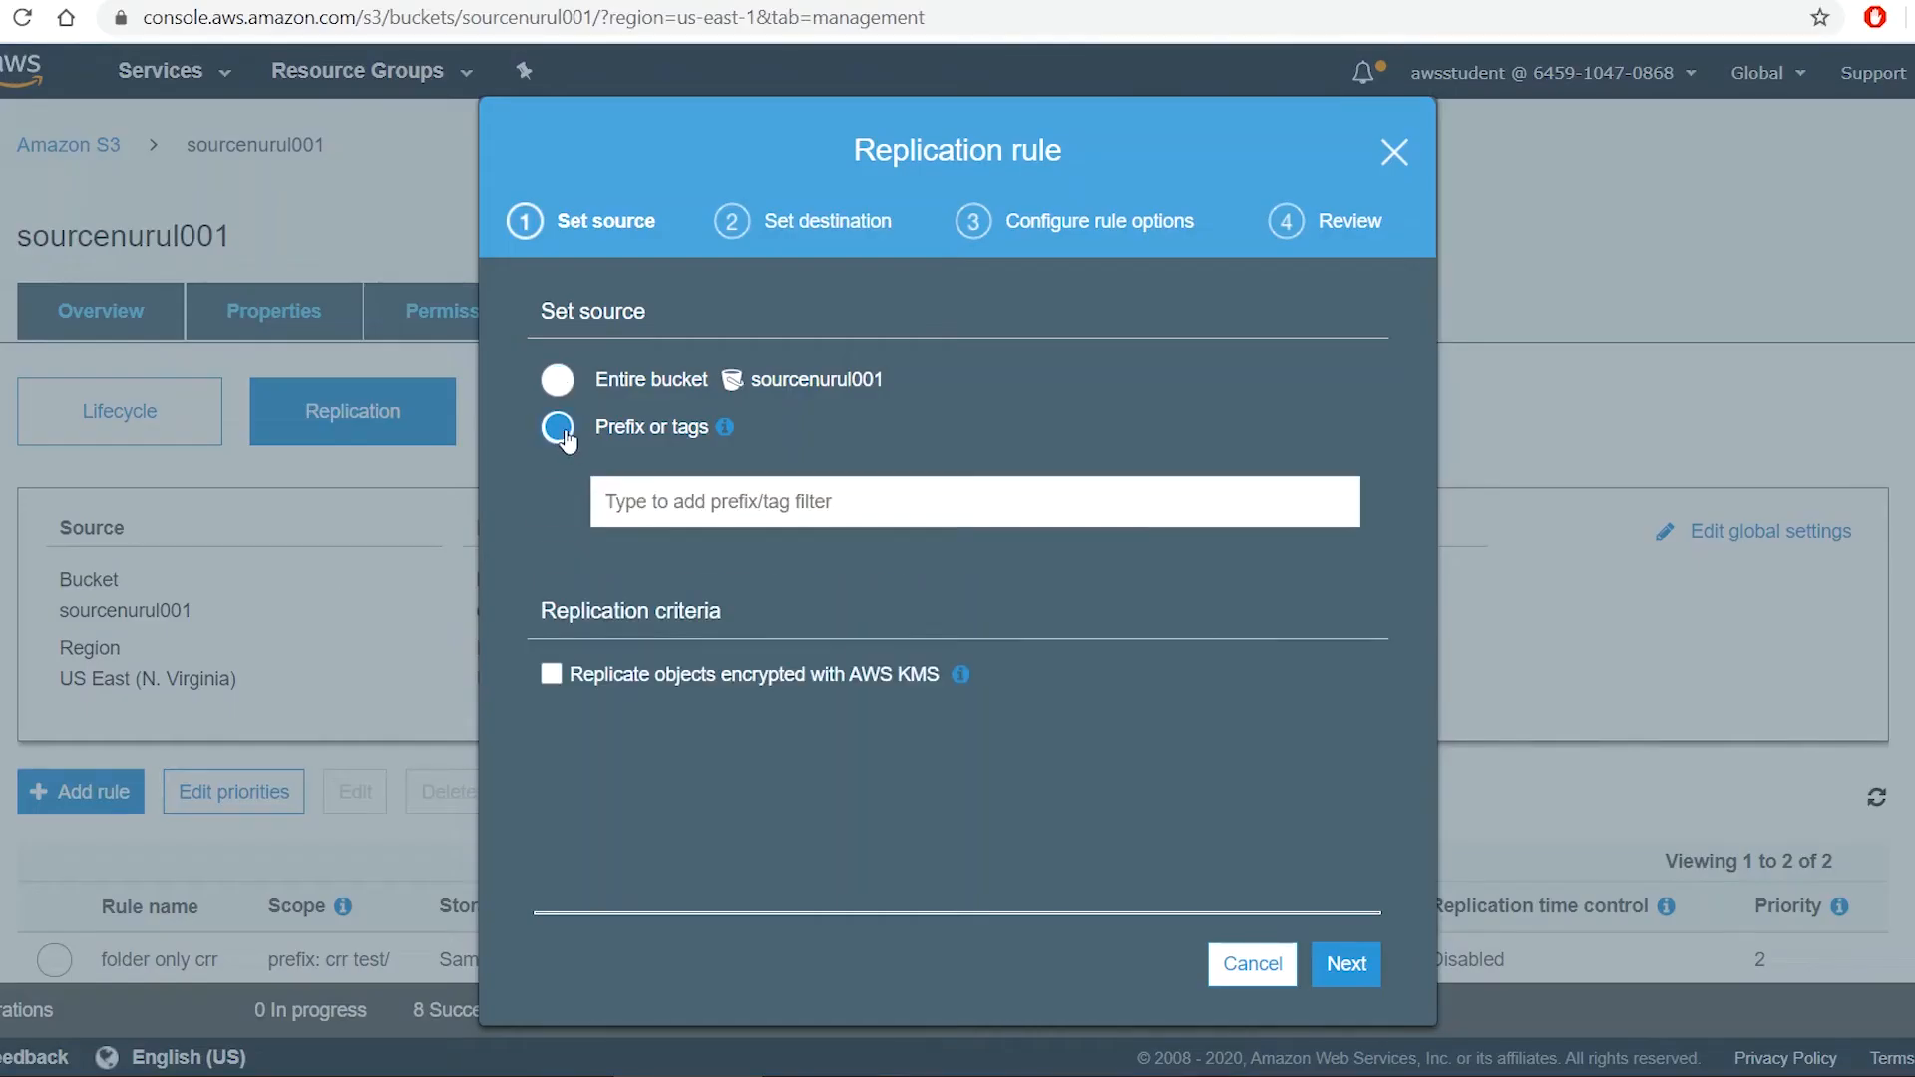
pyautogui.click(735, 504)
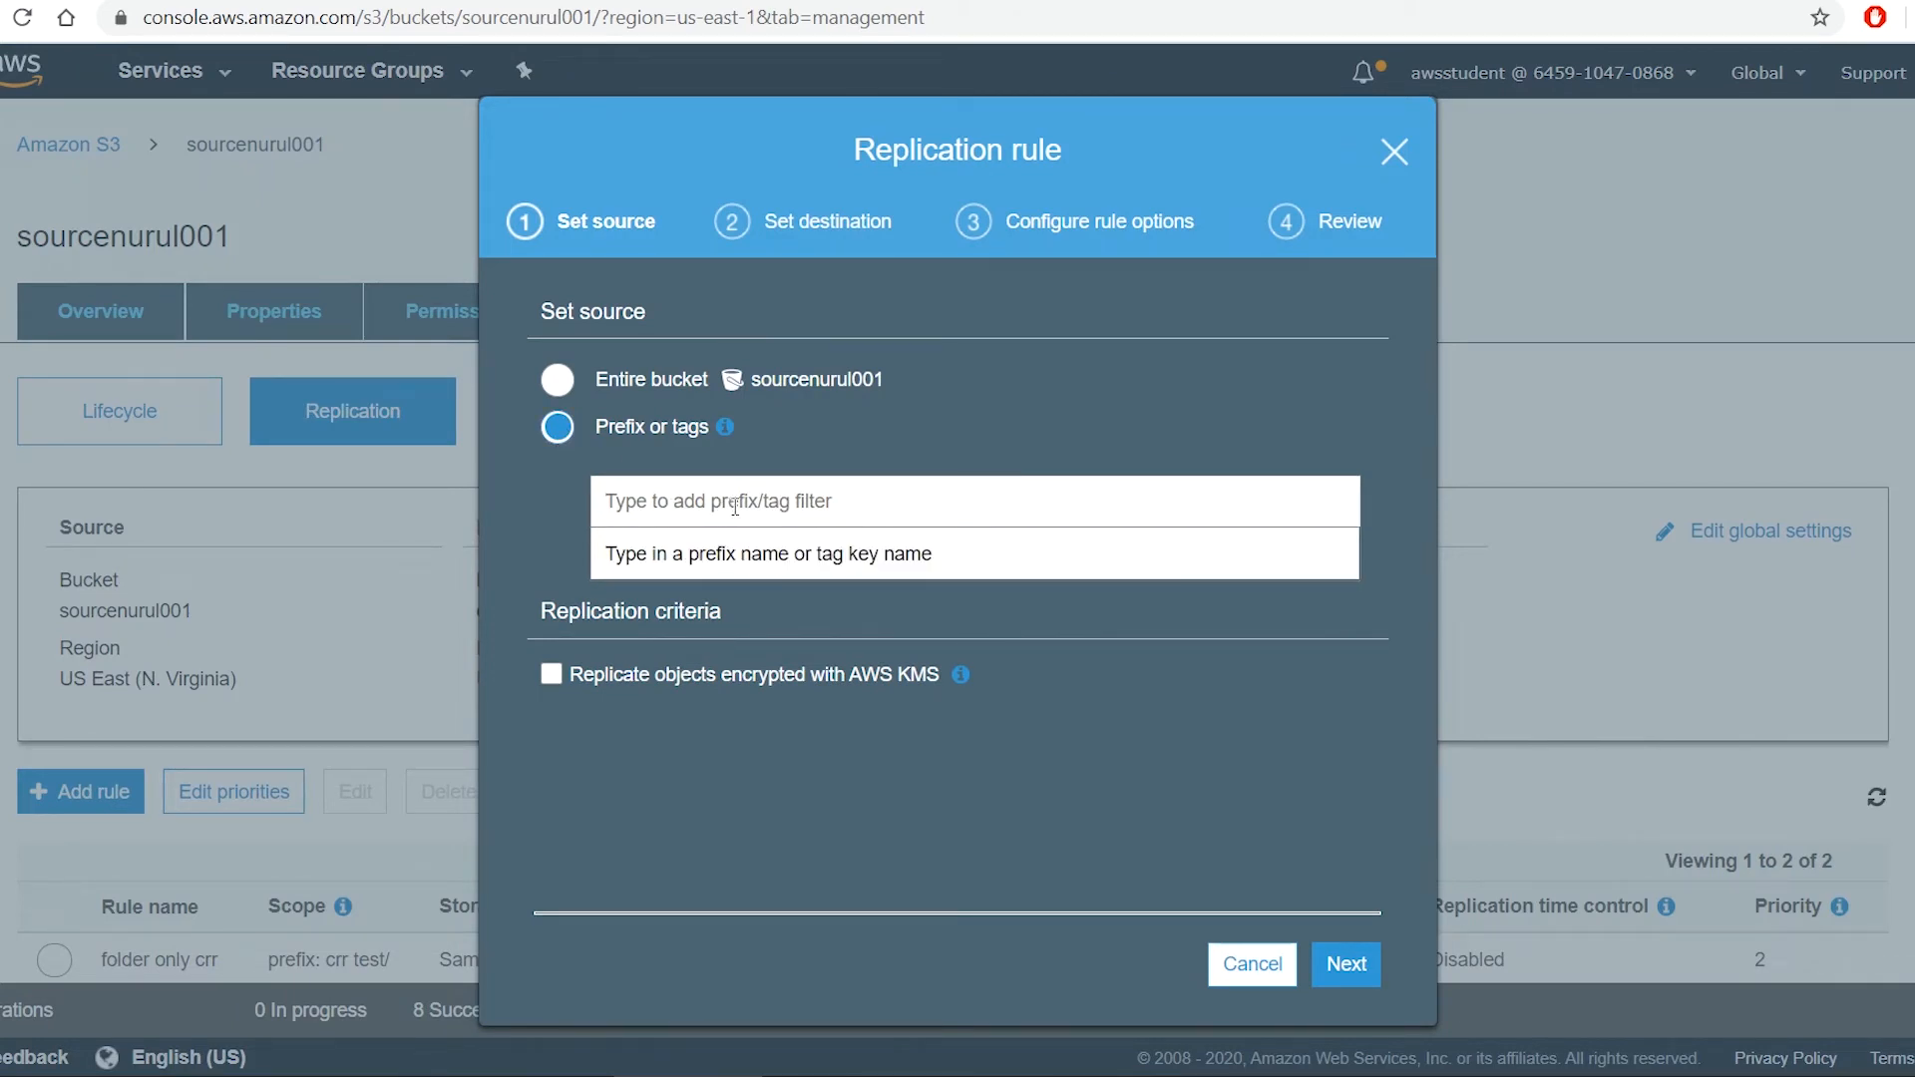
pyautogui.write('testtag')
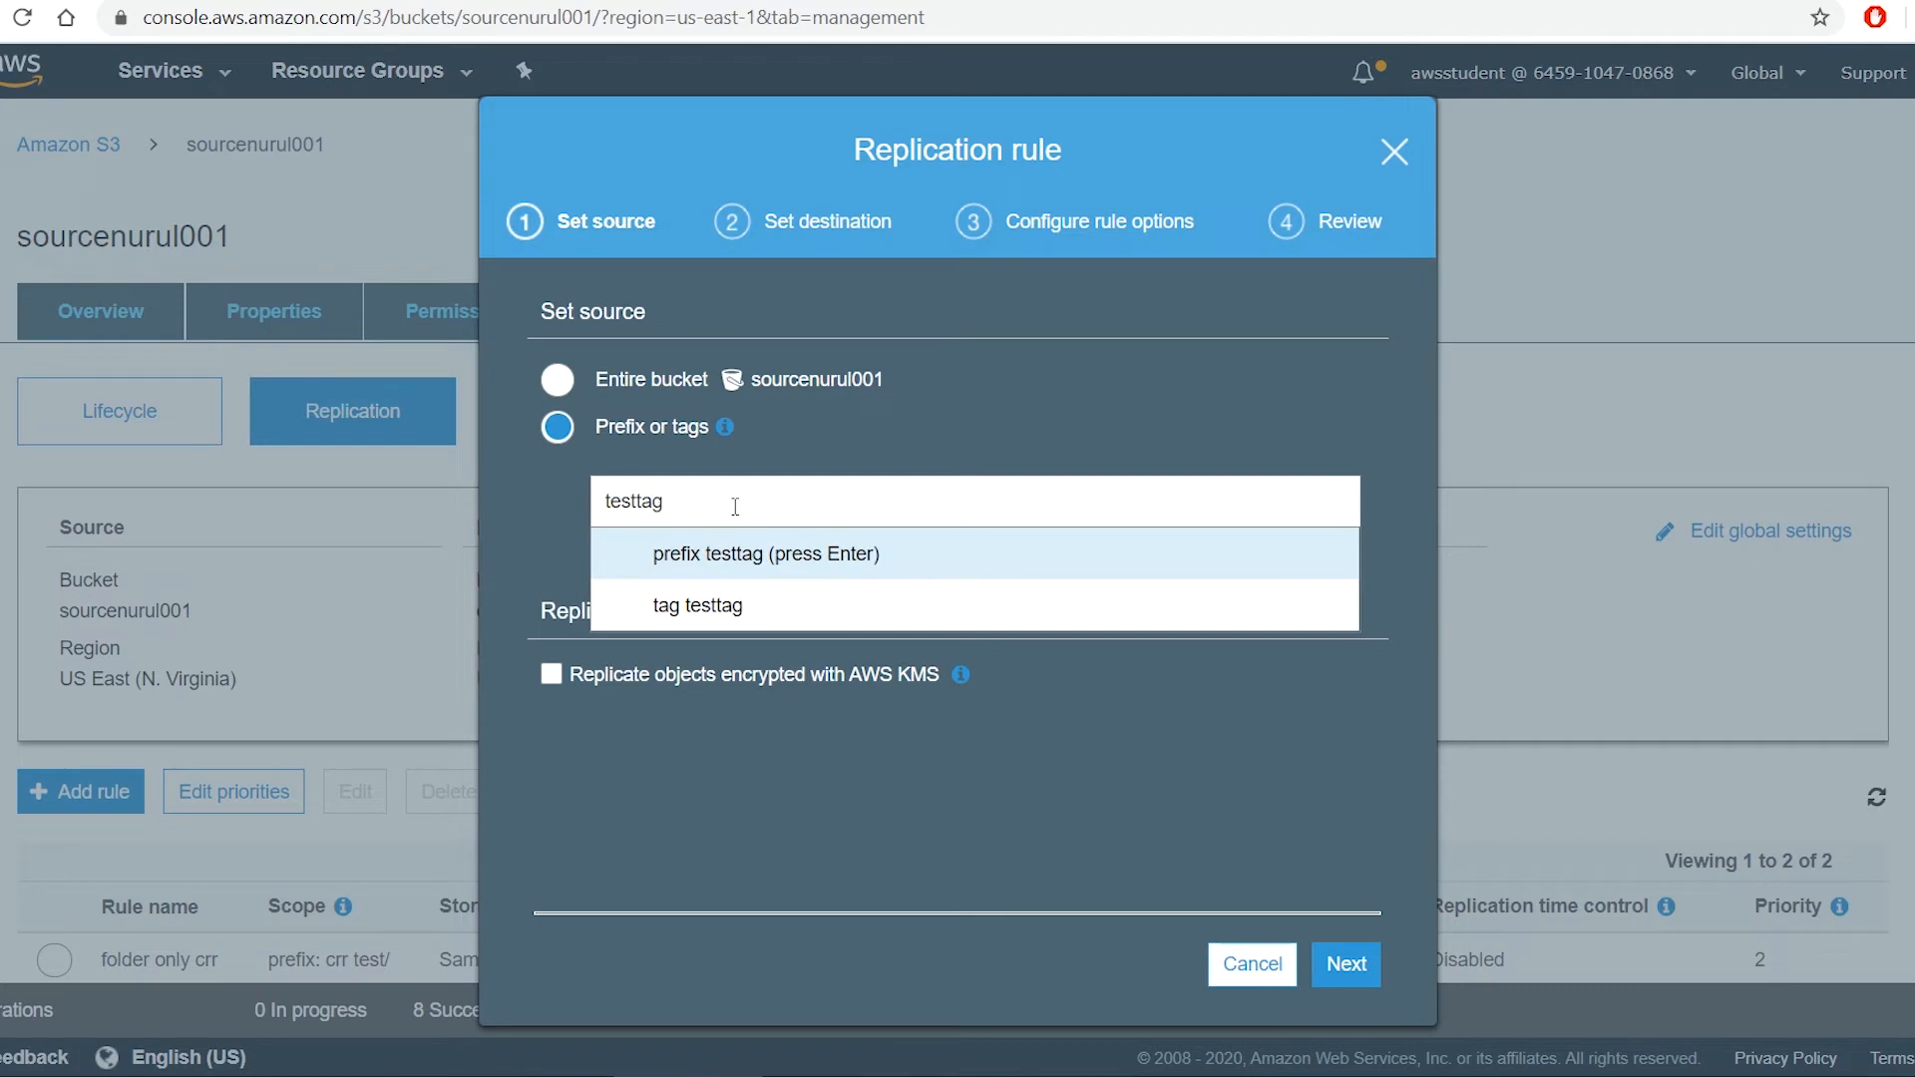
pyautogui.click(738, 606)
pyautogui.write('yes')
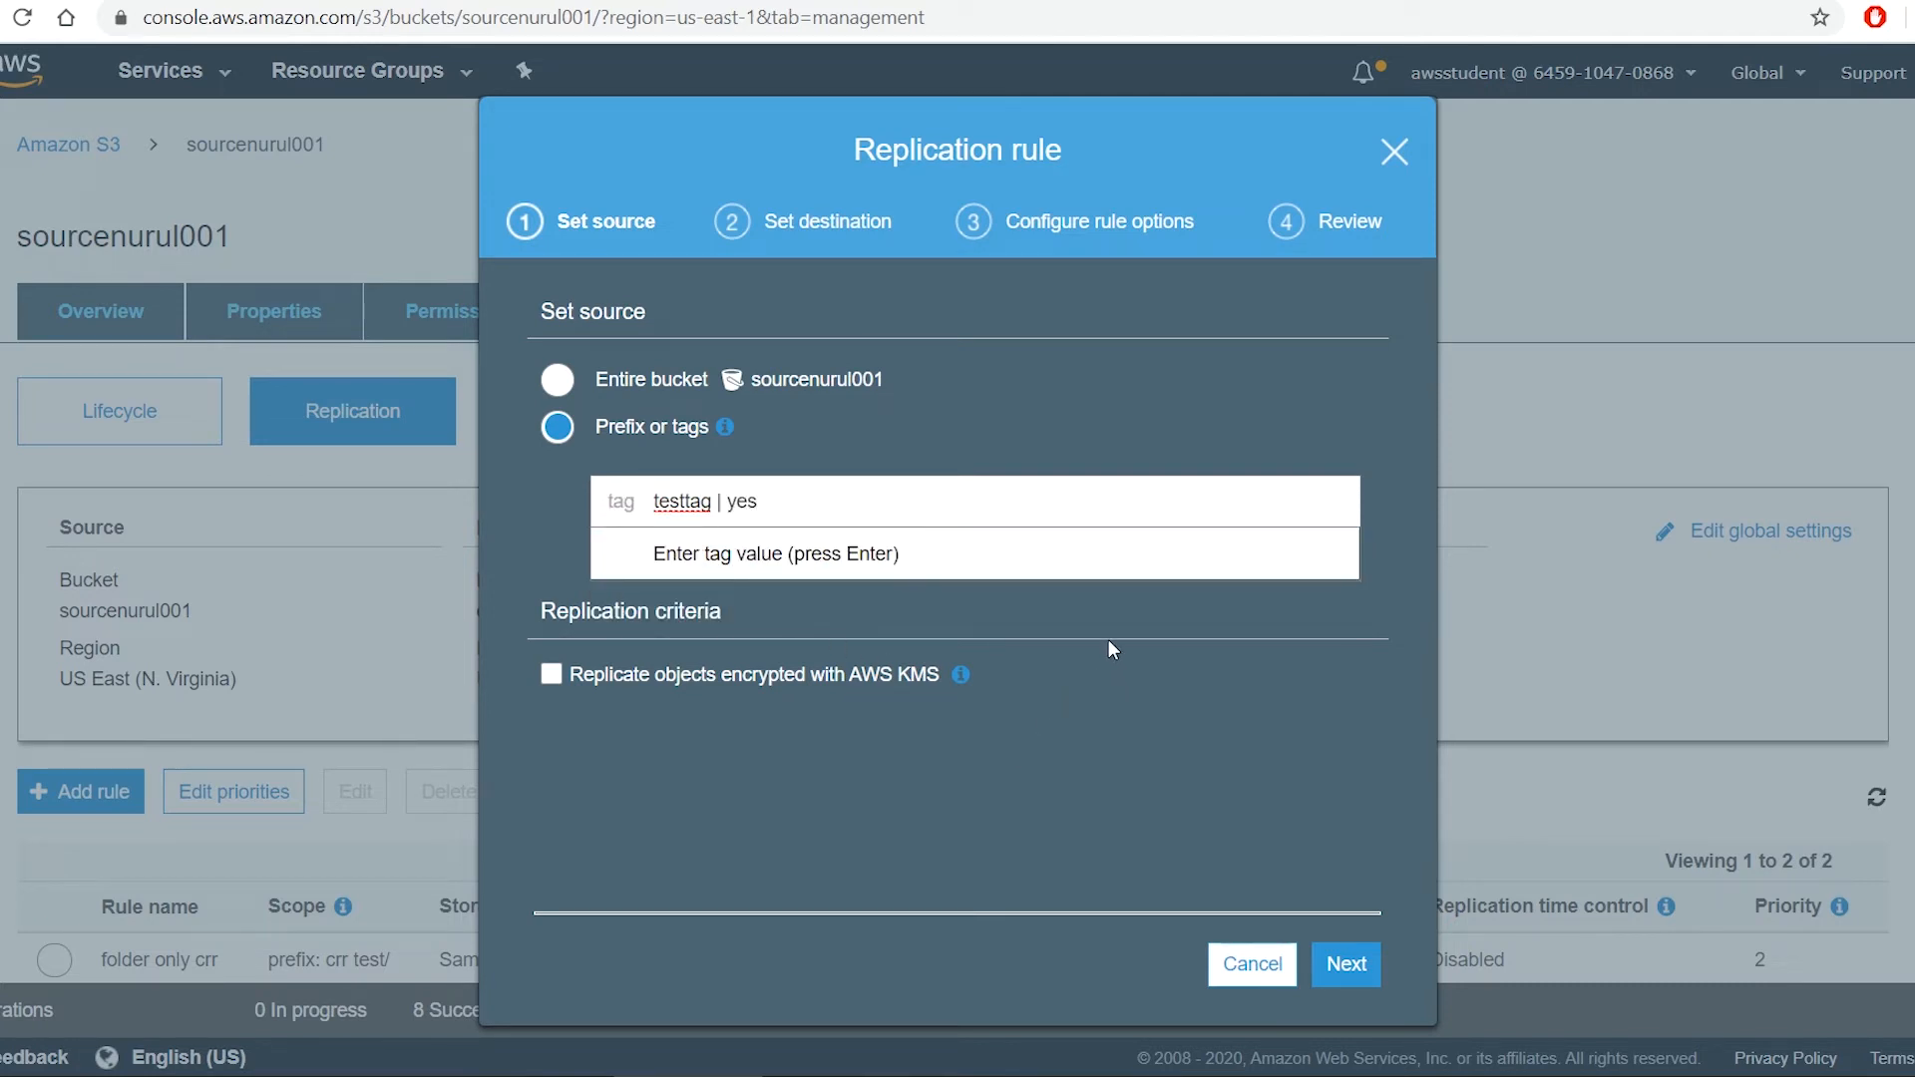
pyautogui.press('Return')
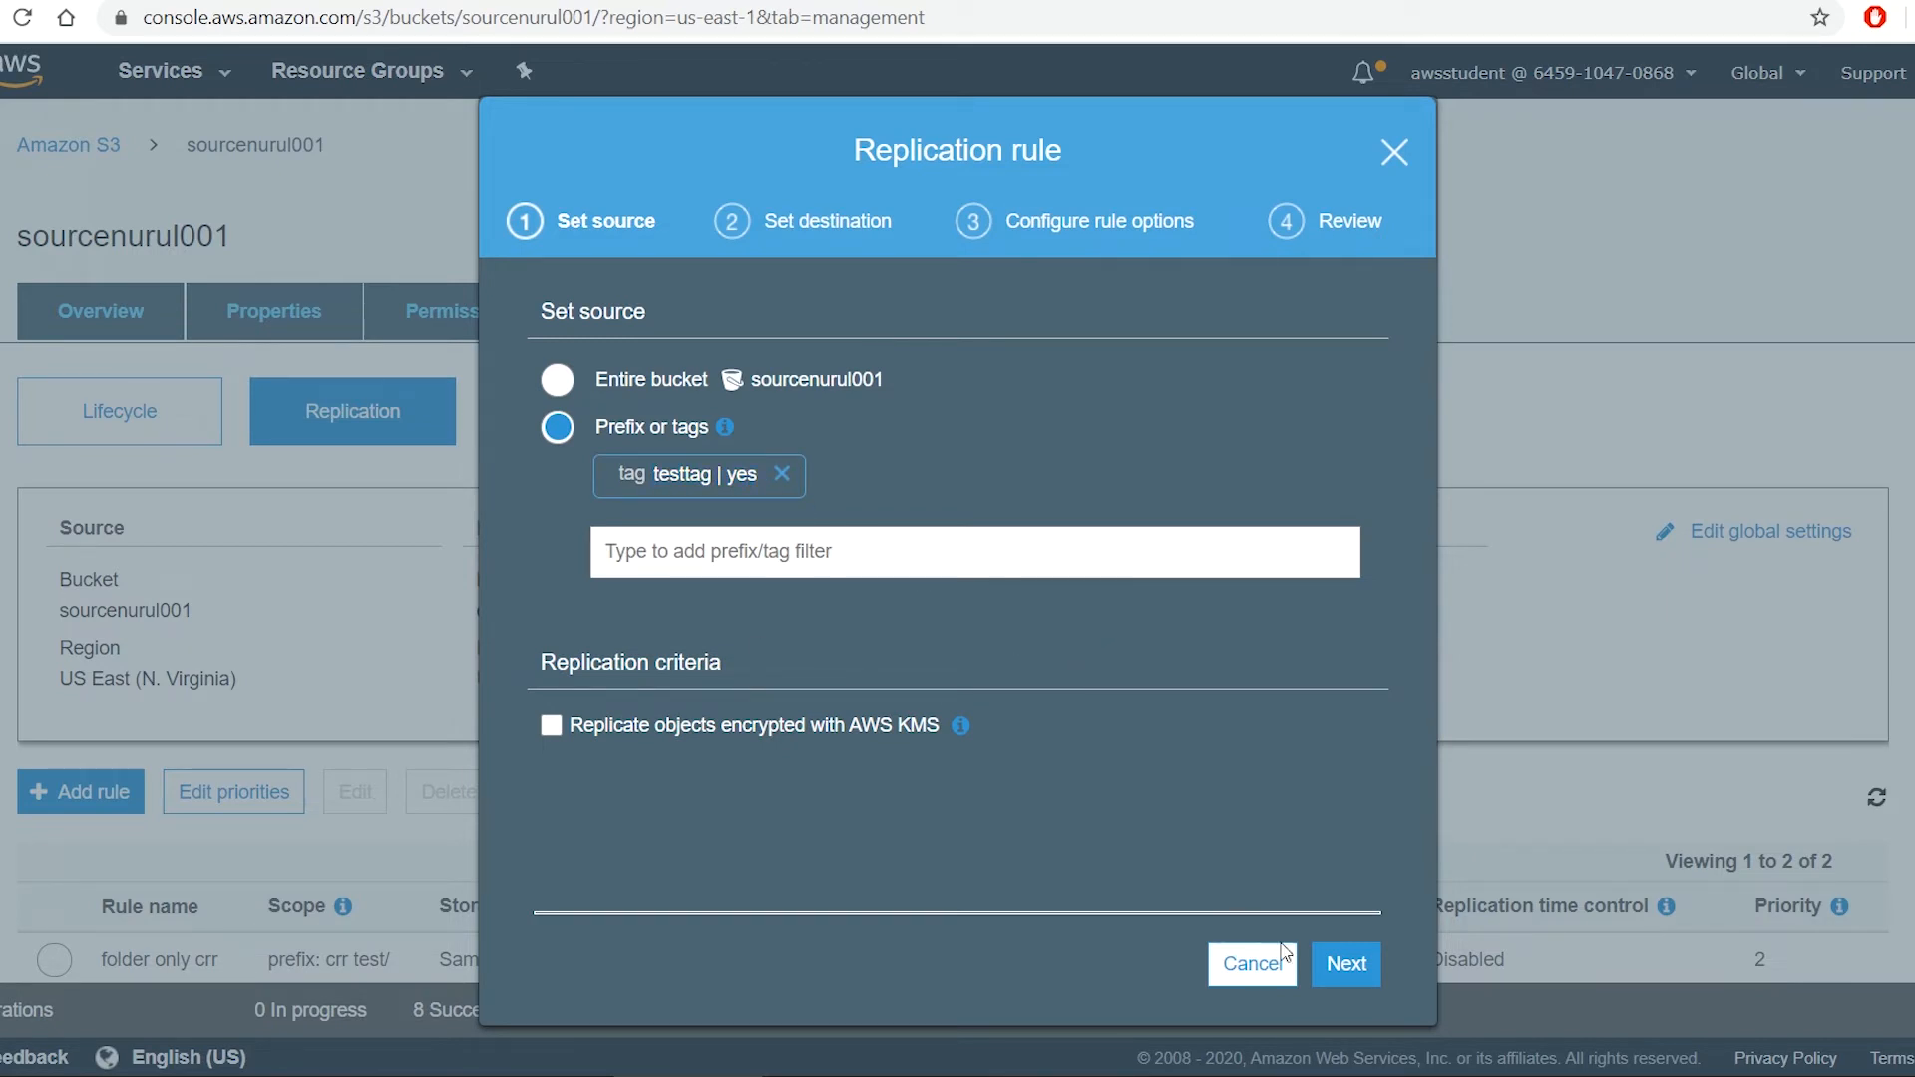
pyautogui.click(1346, 964)
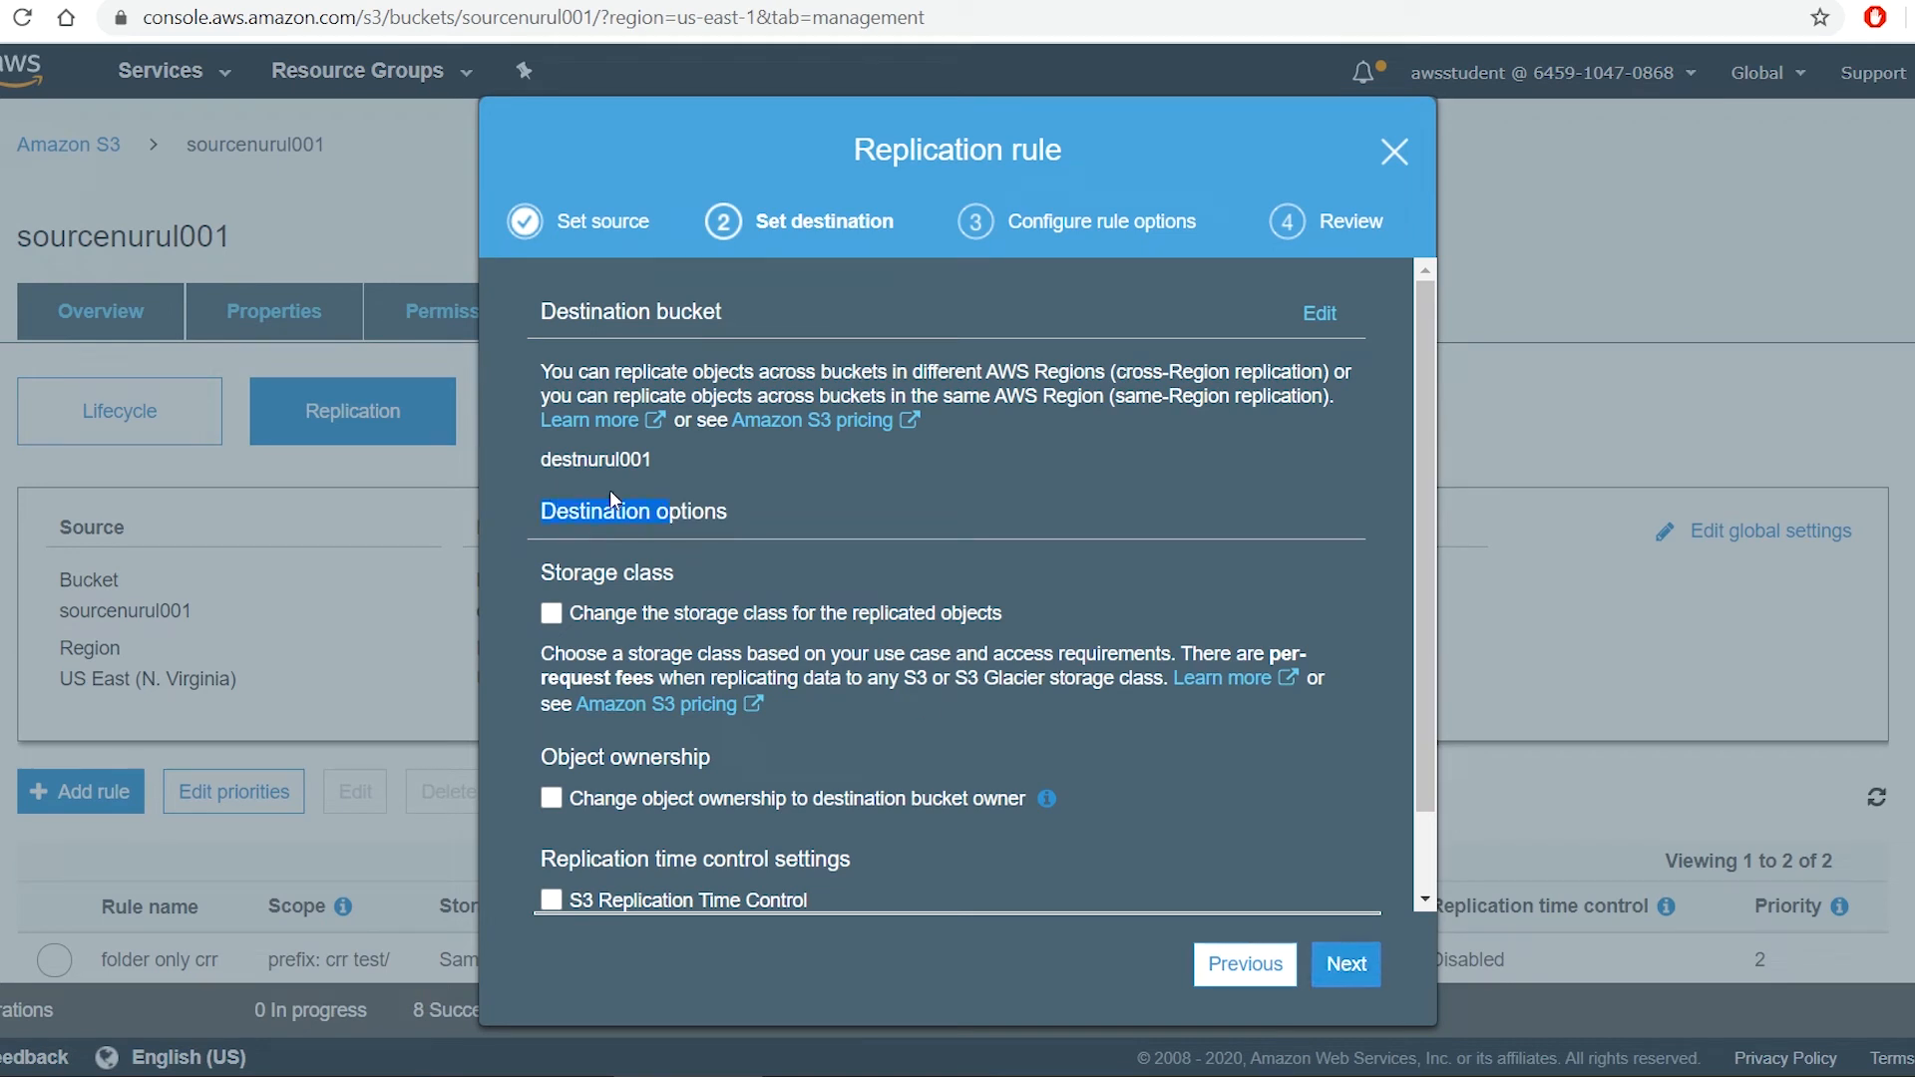
pyautogui.moveTo(588, 461); pyautogui.dragTo(639, 465)
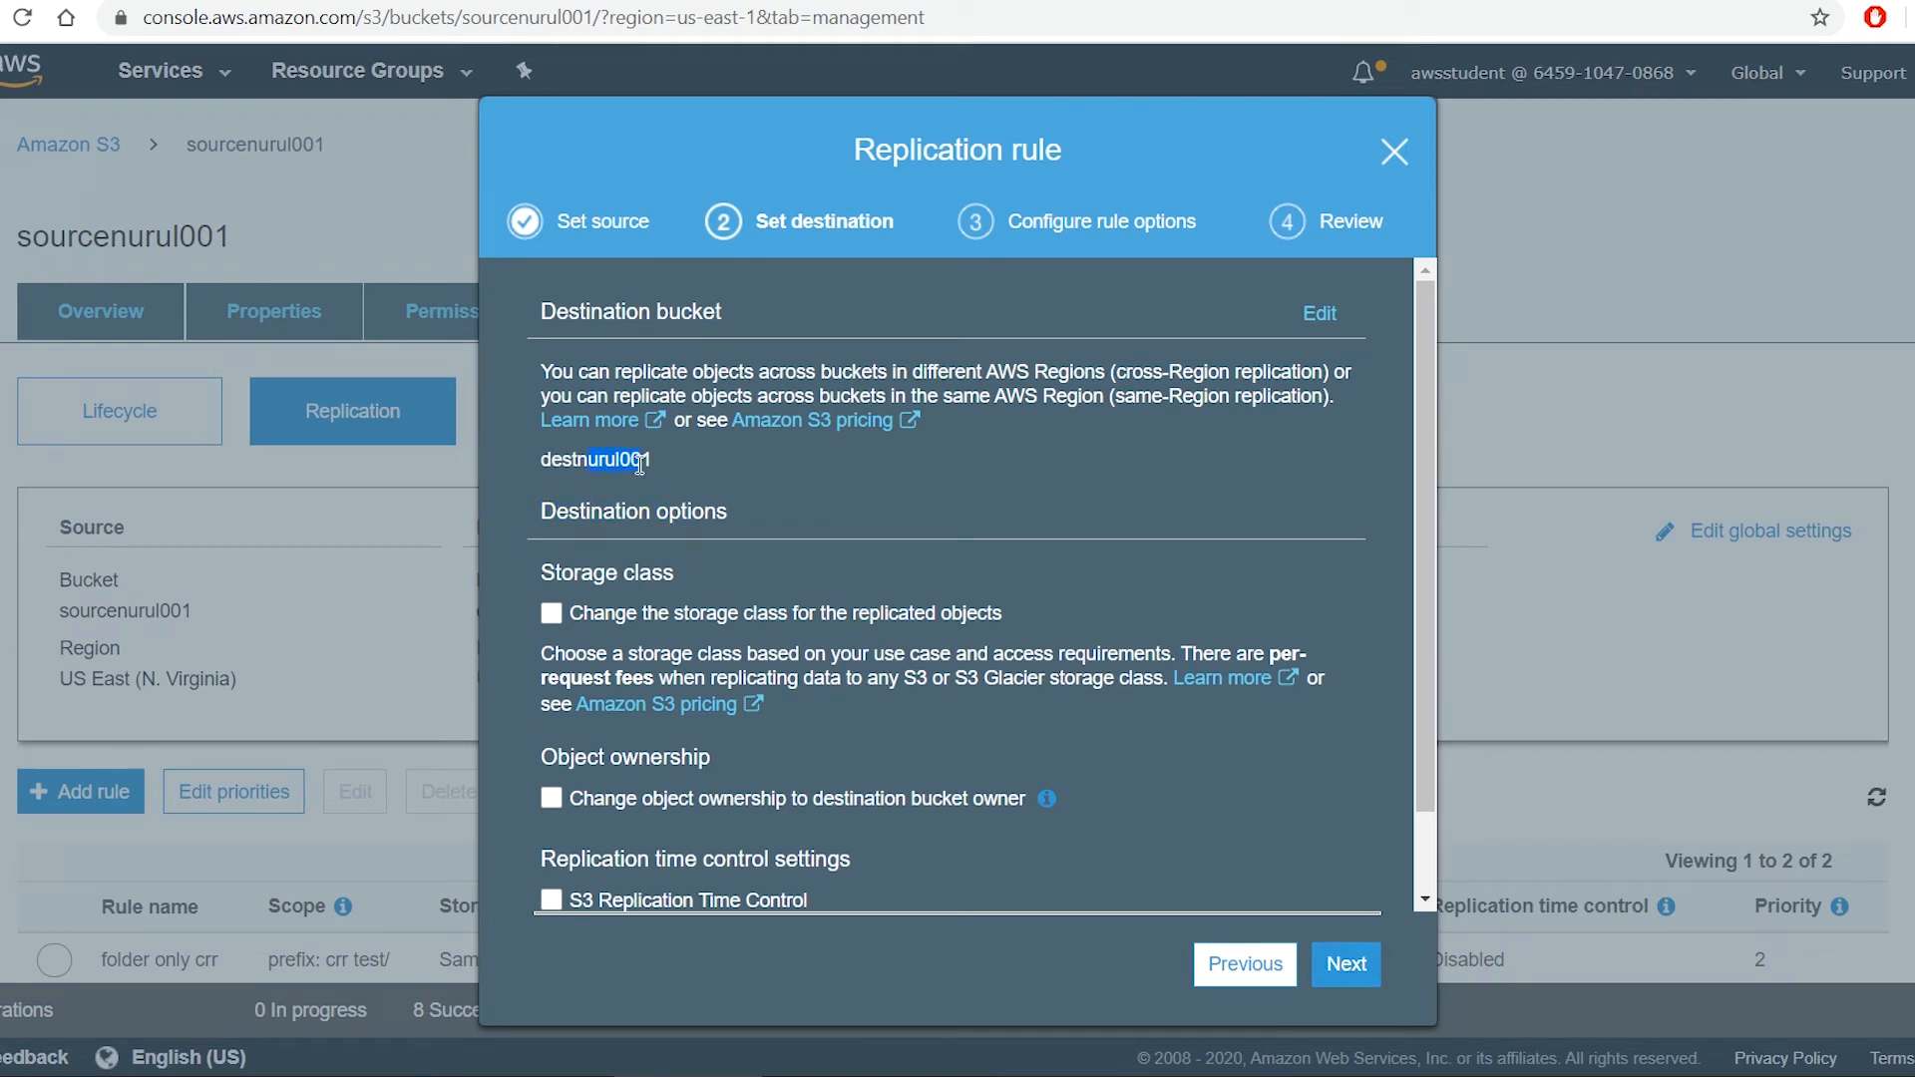
# Keep destnurul001 as the destination, name the replication rule "tag rule" with highest priority and enabled status, and save it
pyautogui.click(1346, 963)
pyautogui.click(927, 495)
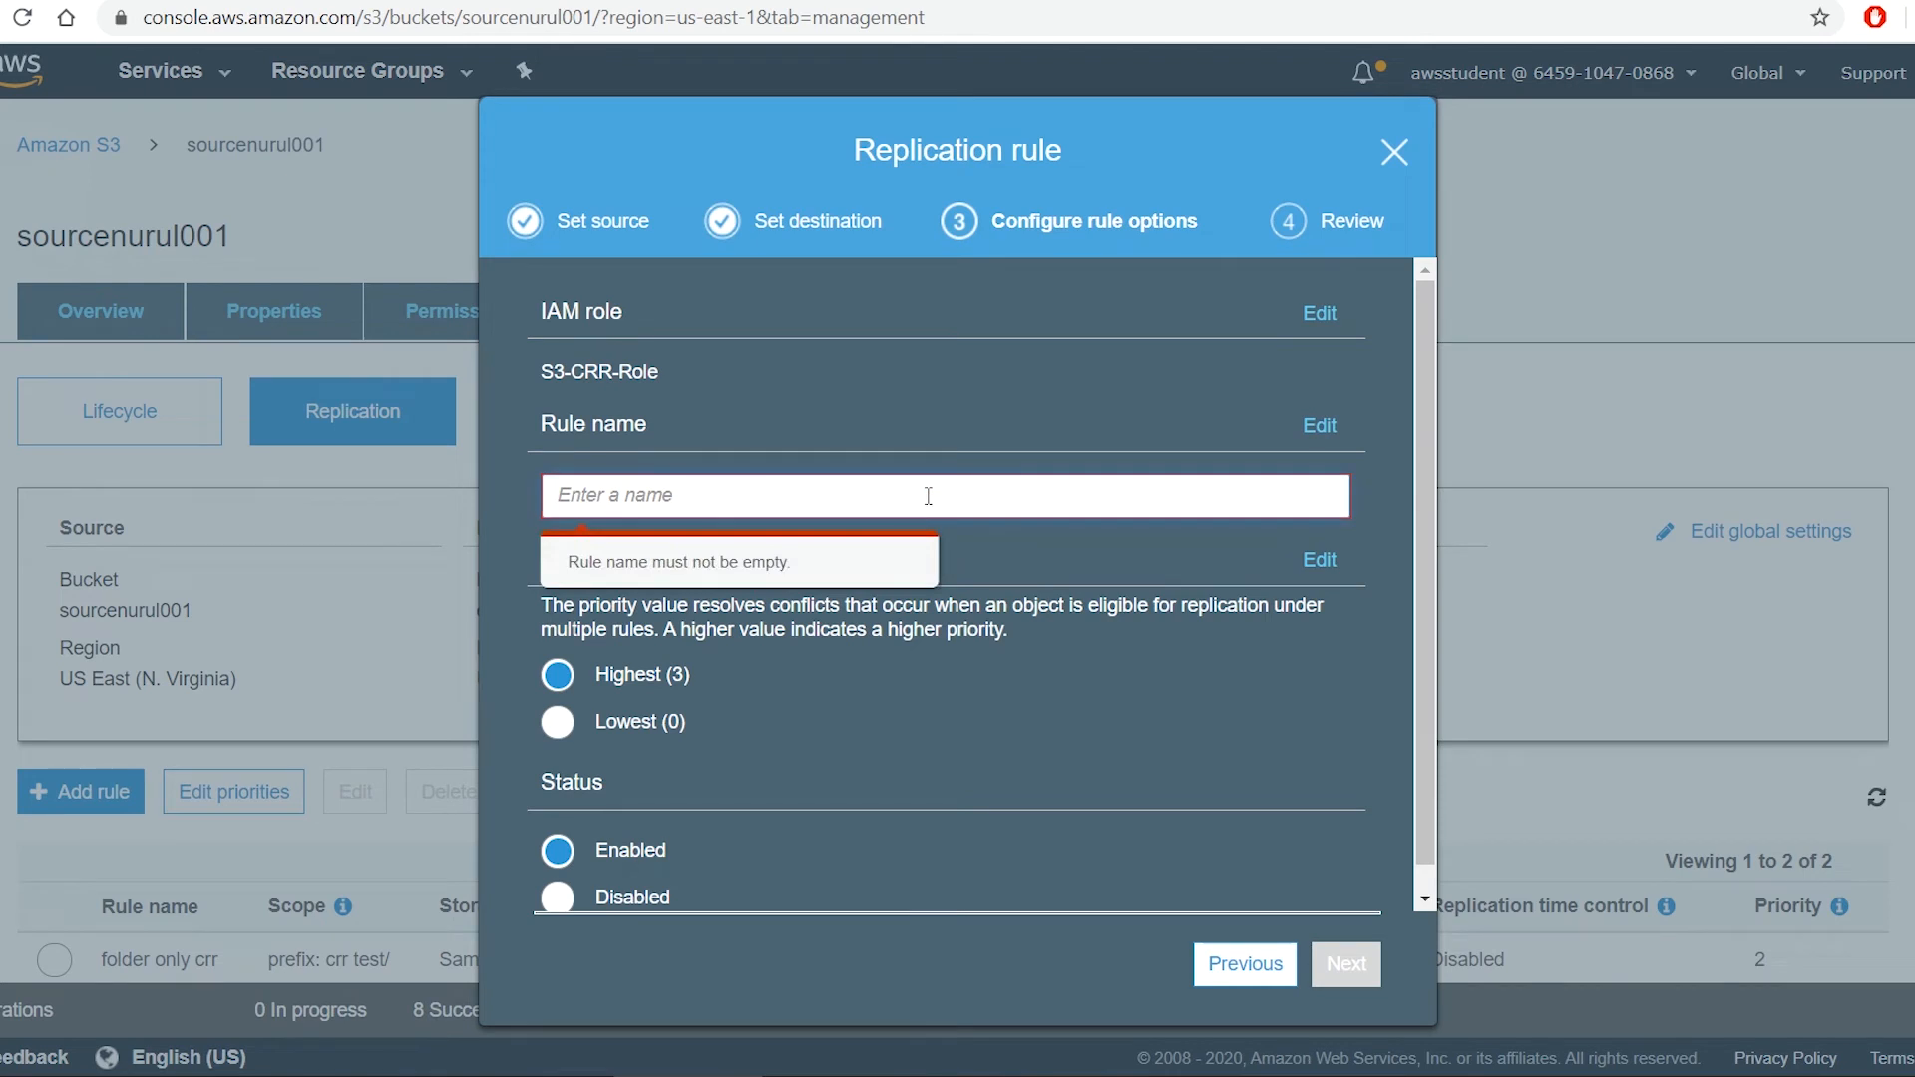
pyautogui.write('tag rule')
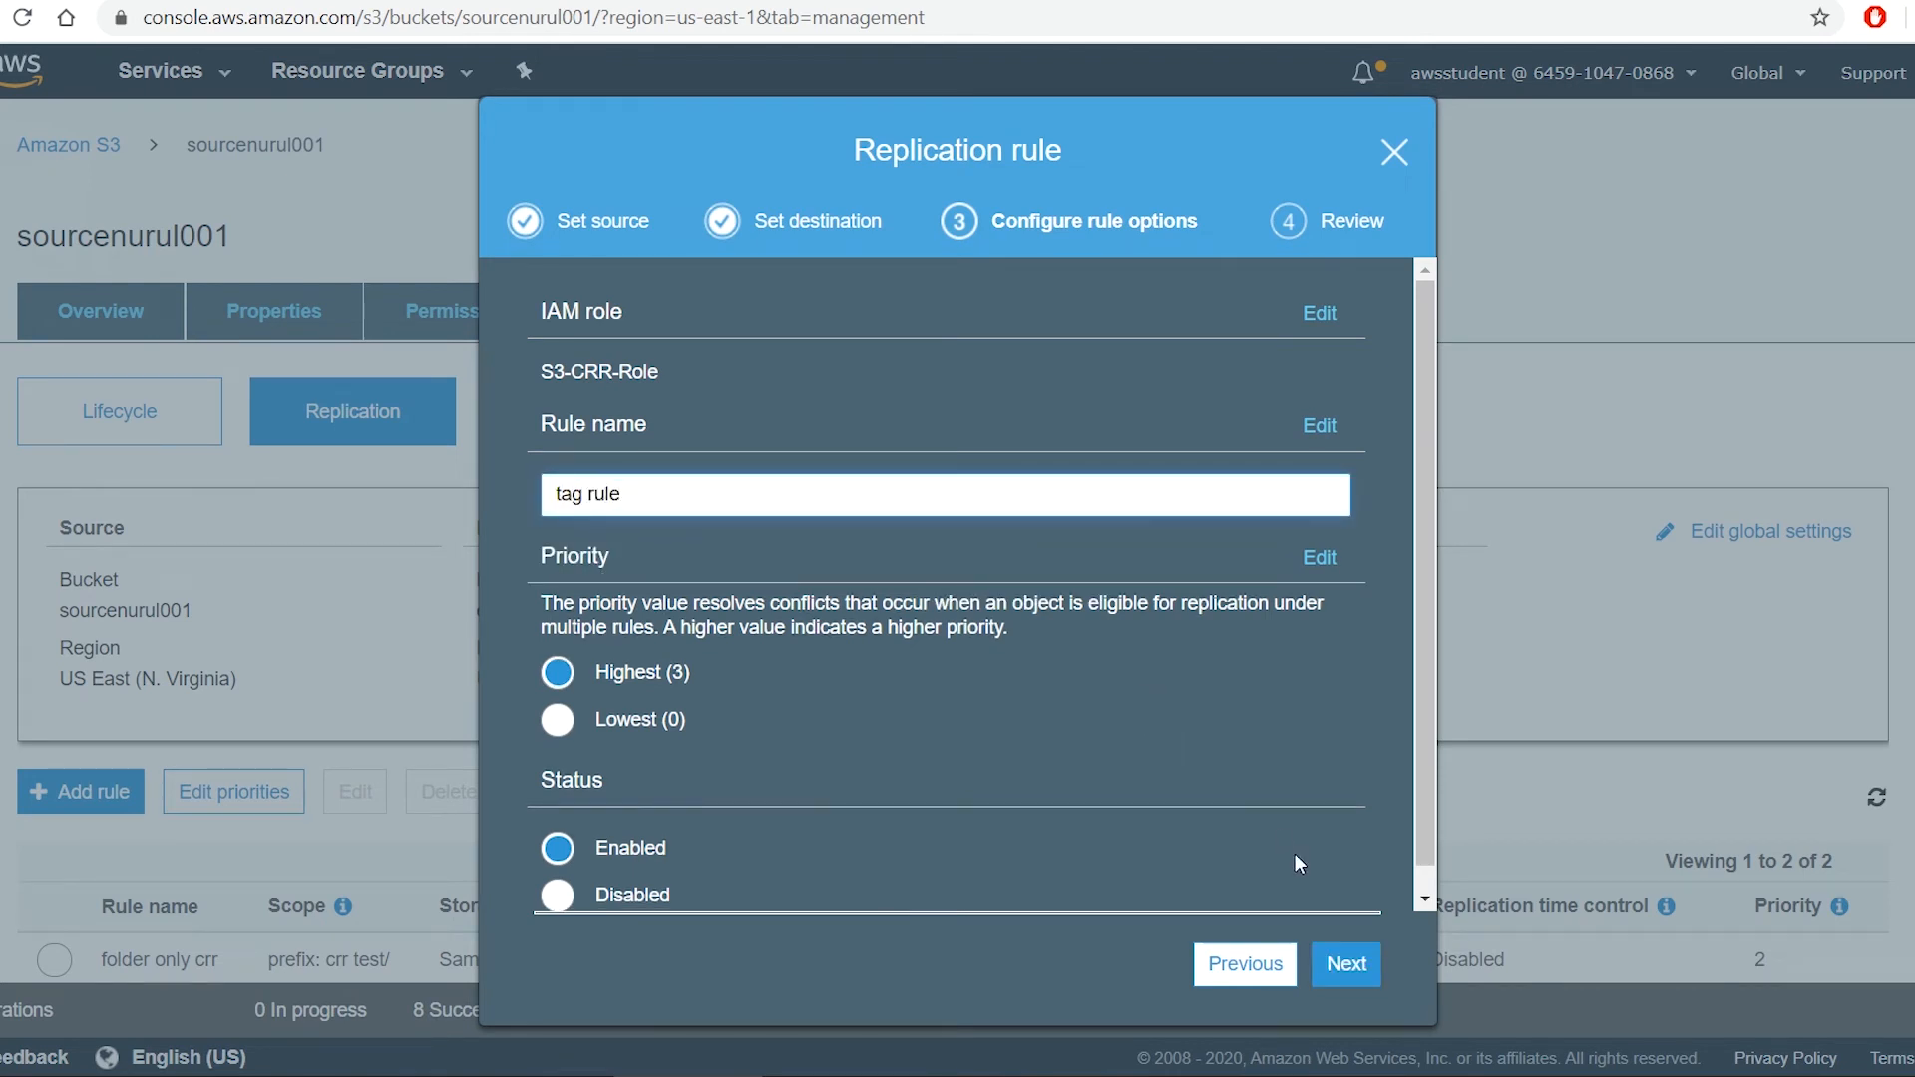
pyautogui.click(1350, 968)
pyautogui.click(1352, 973)
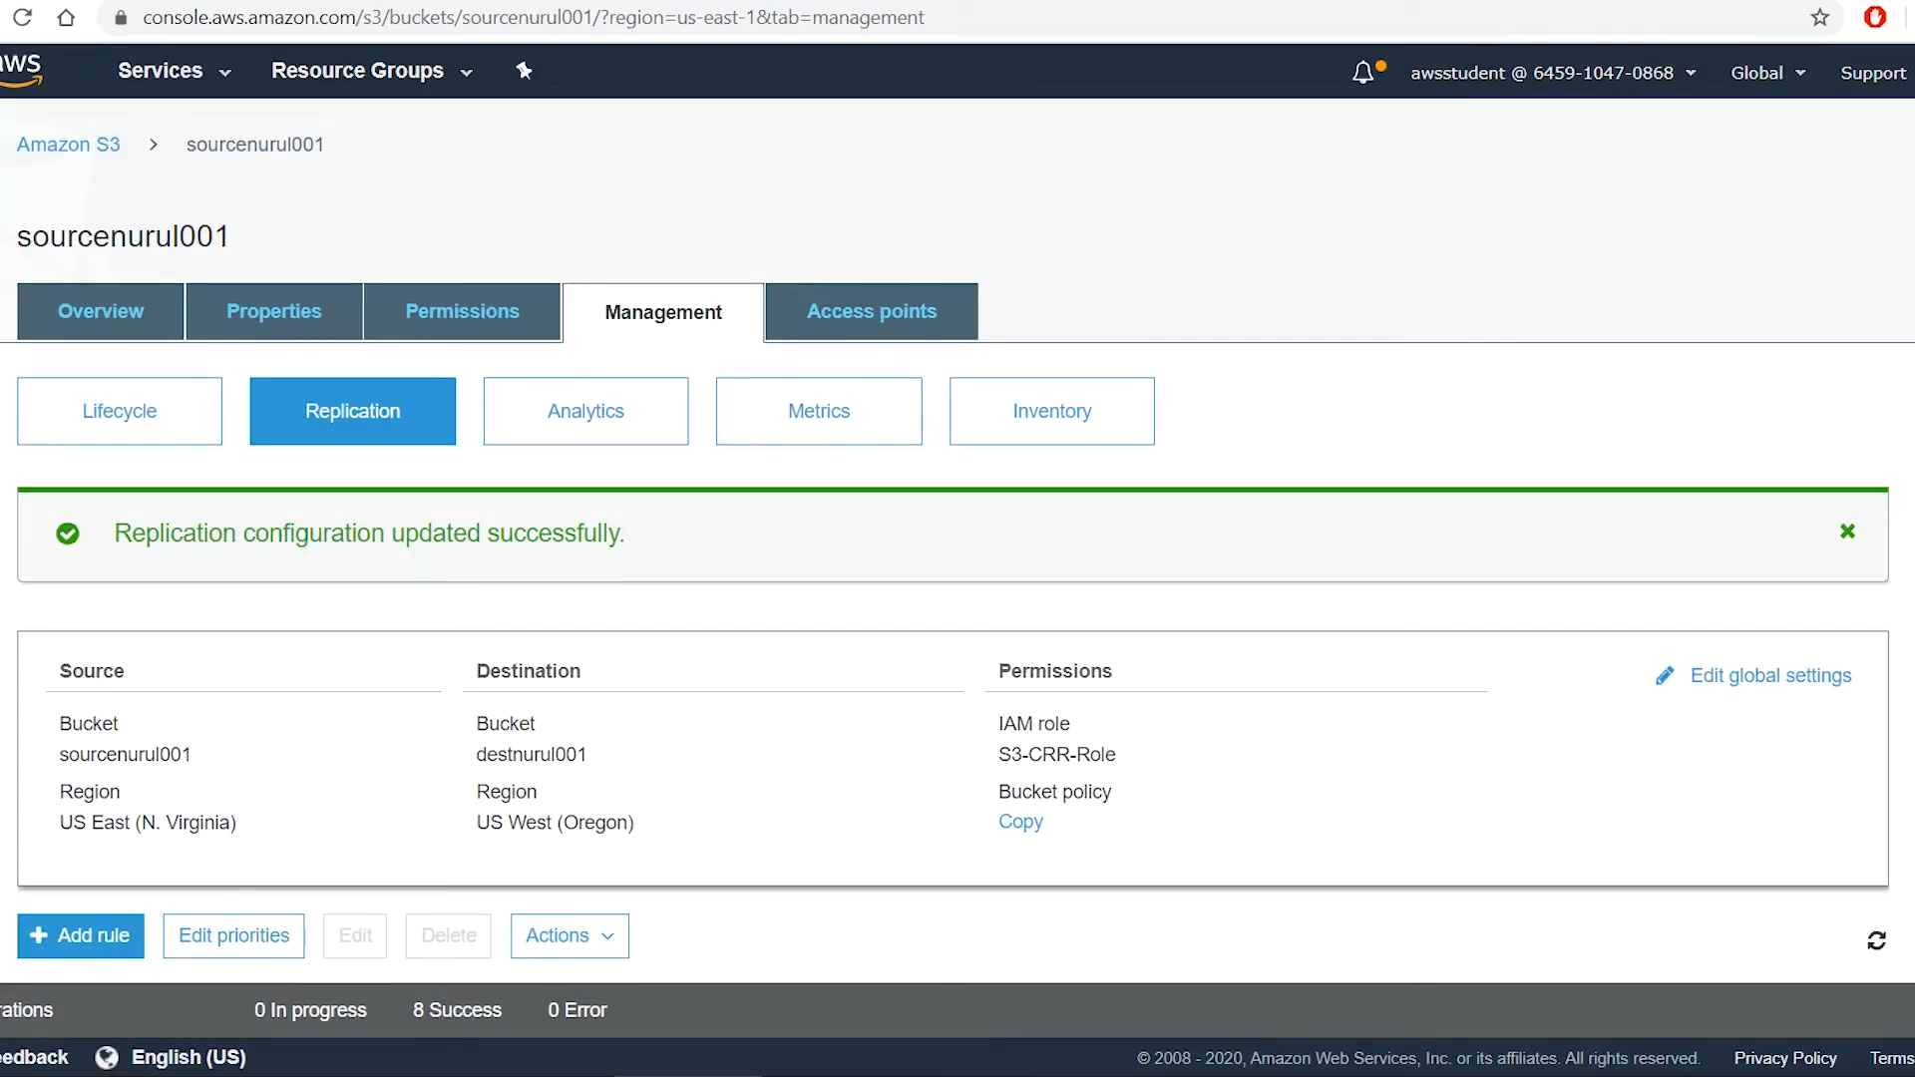
pyautogui.scroll(-4, 1436, 729)
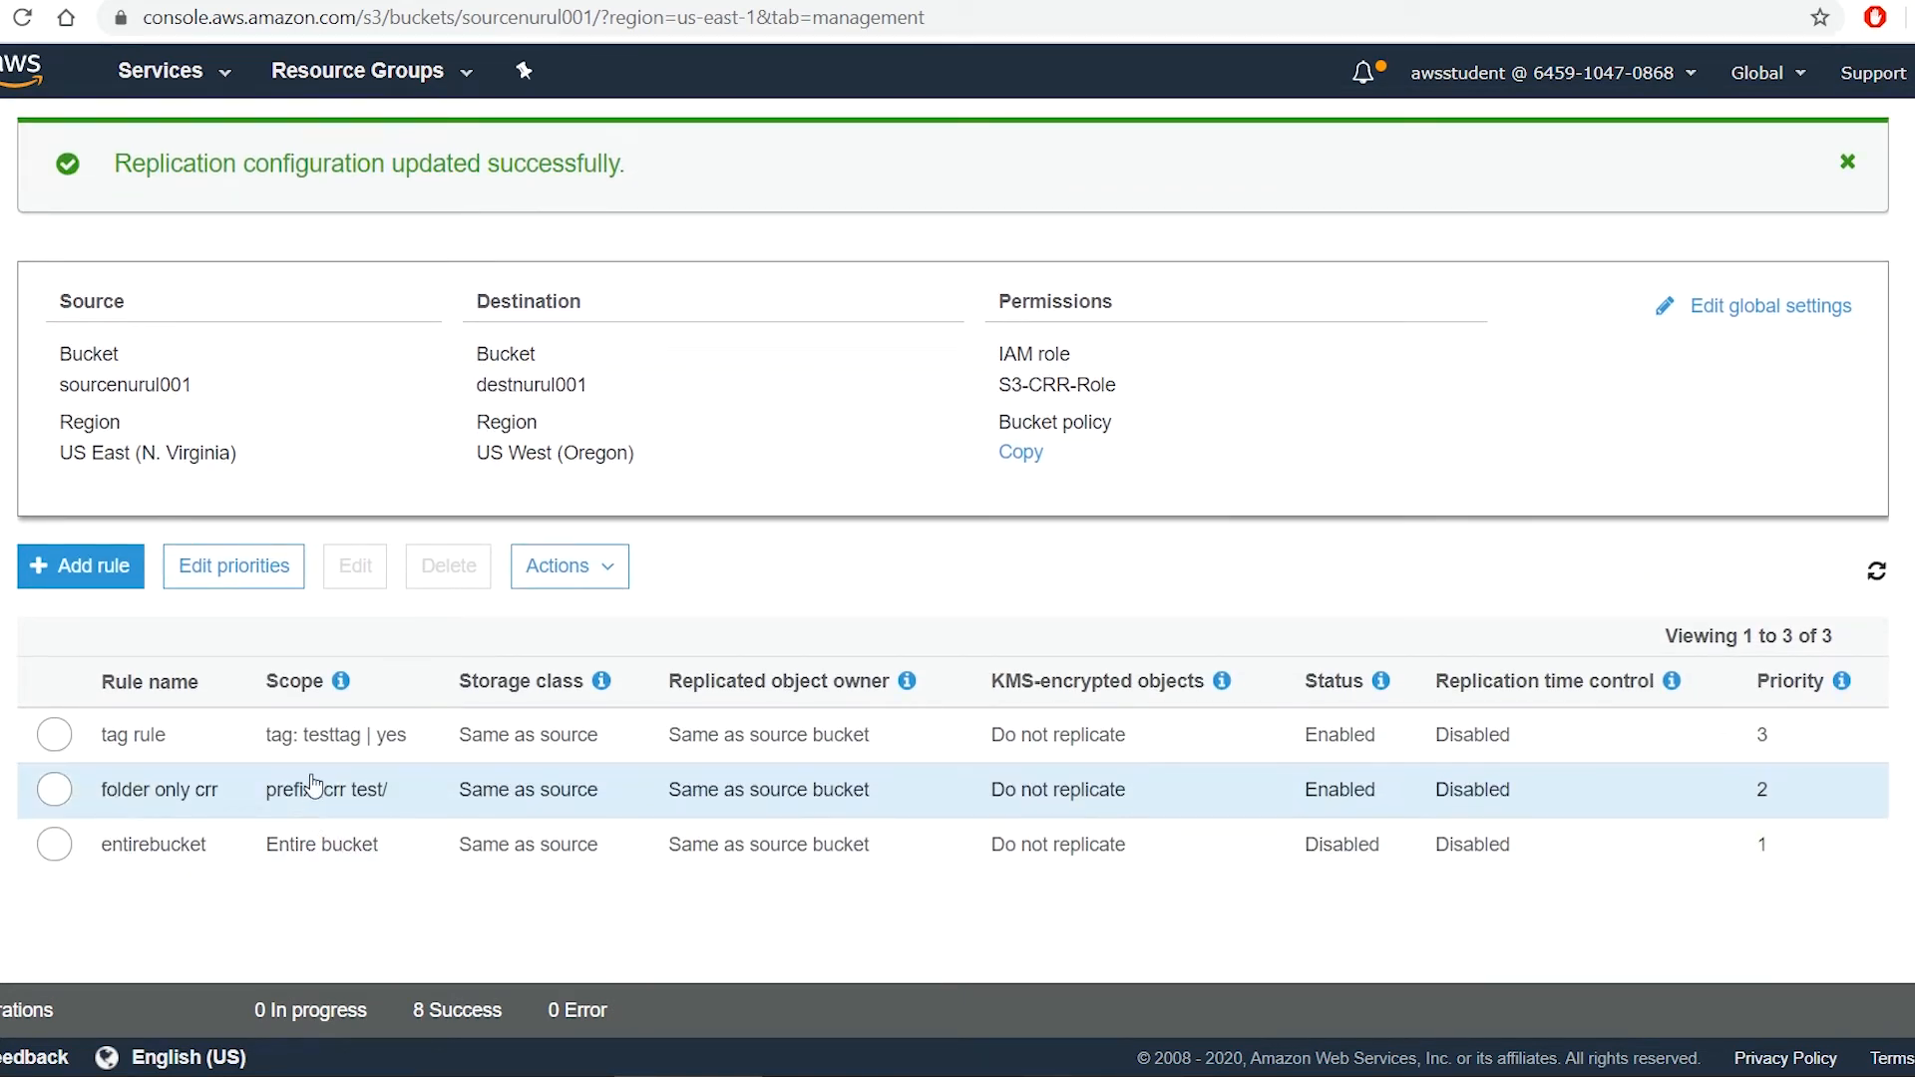
pyautogui.moveTo(305, 741); pyautogui.dragTo(409, 756)
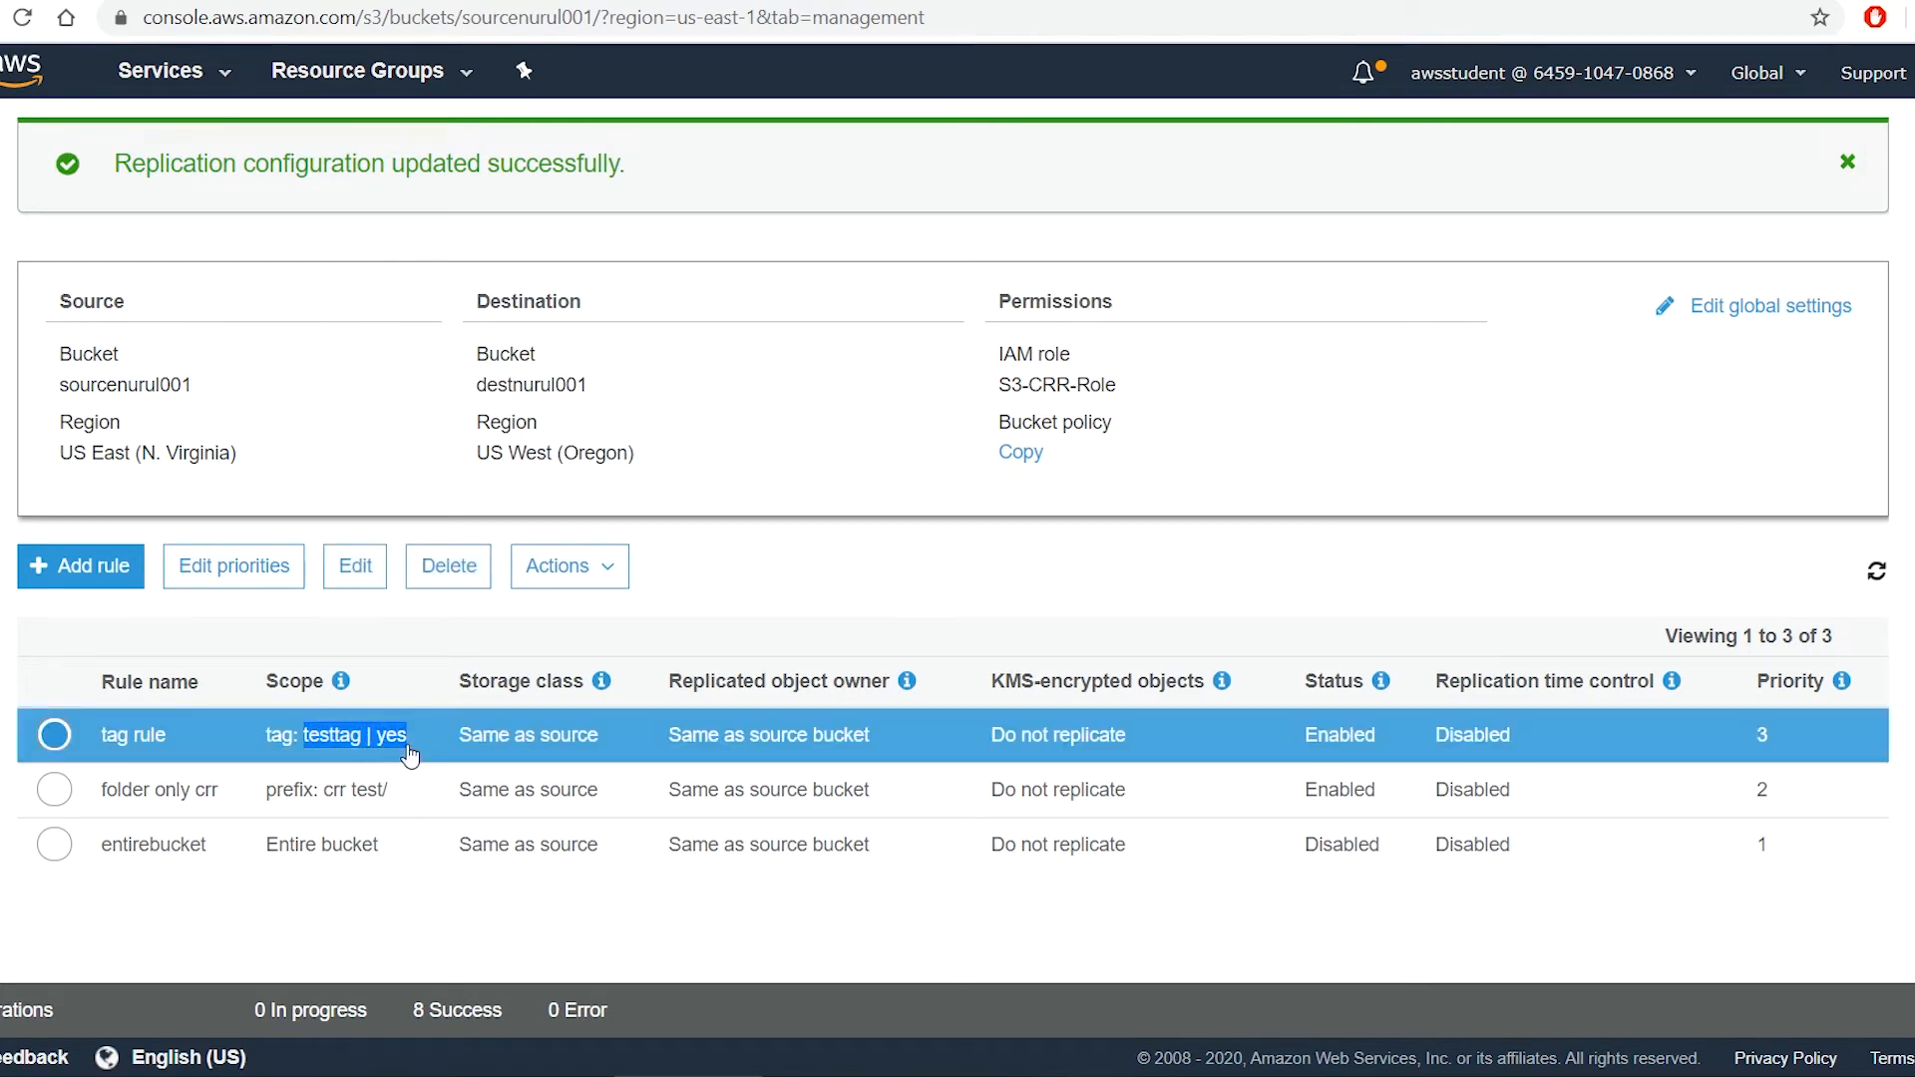
pyautogui.click(1635, 342)
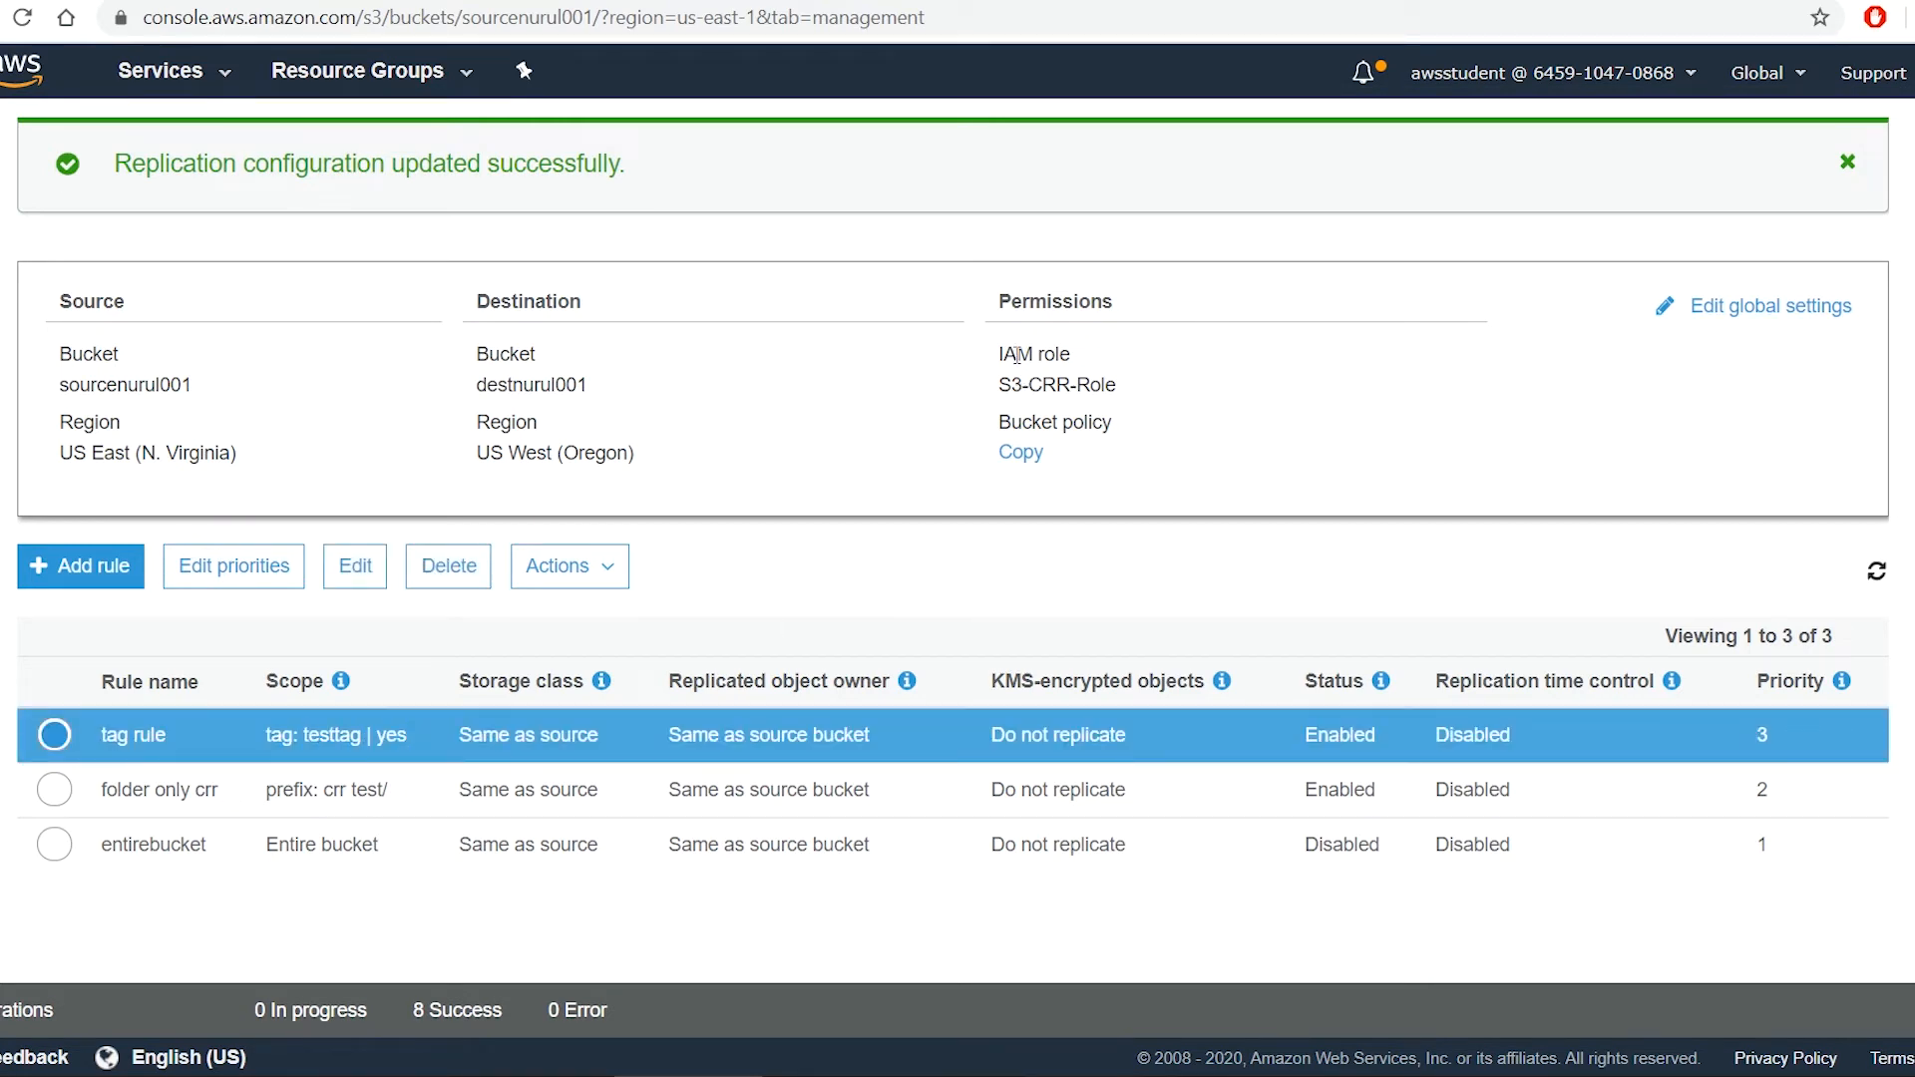
# Start an upload to the top level of sourcenurul001 and add crr-tag.txt from the AWS folder
pyautogui.scroll(4, 1888, 184)
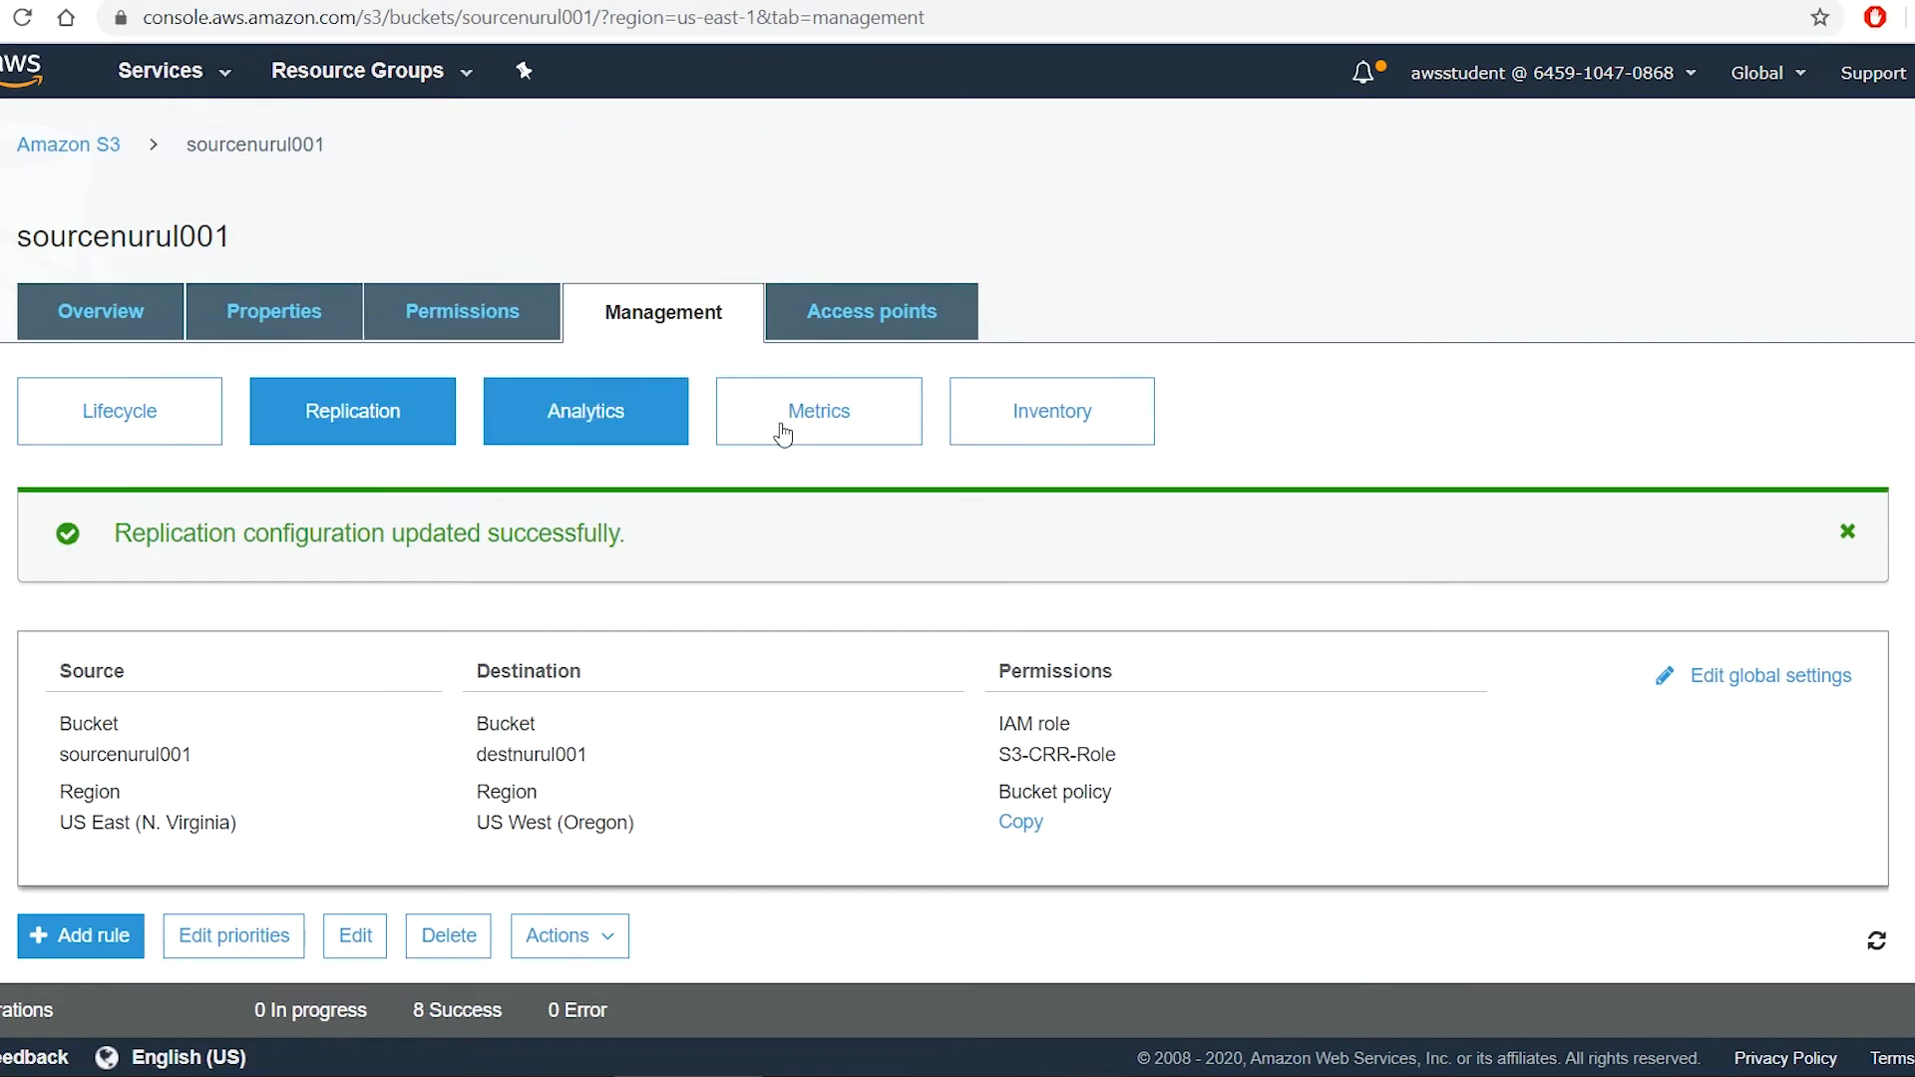
pyautogui.click(100, 312)
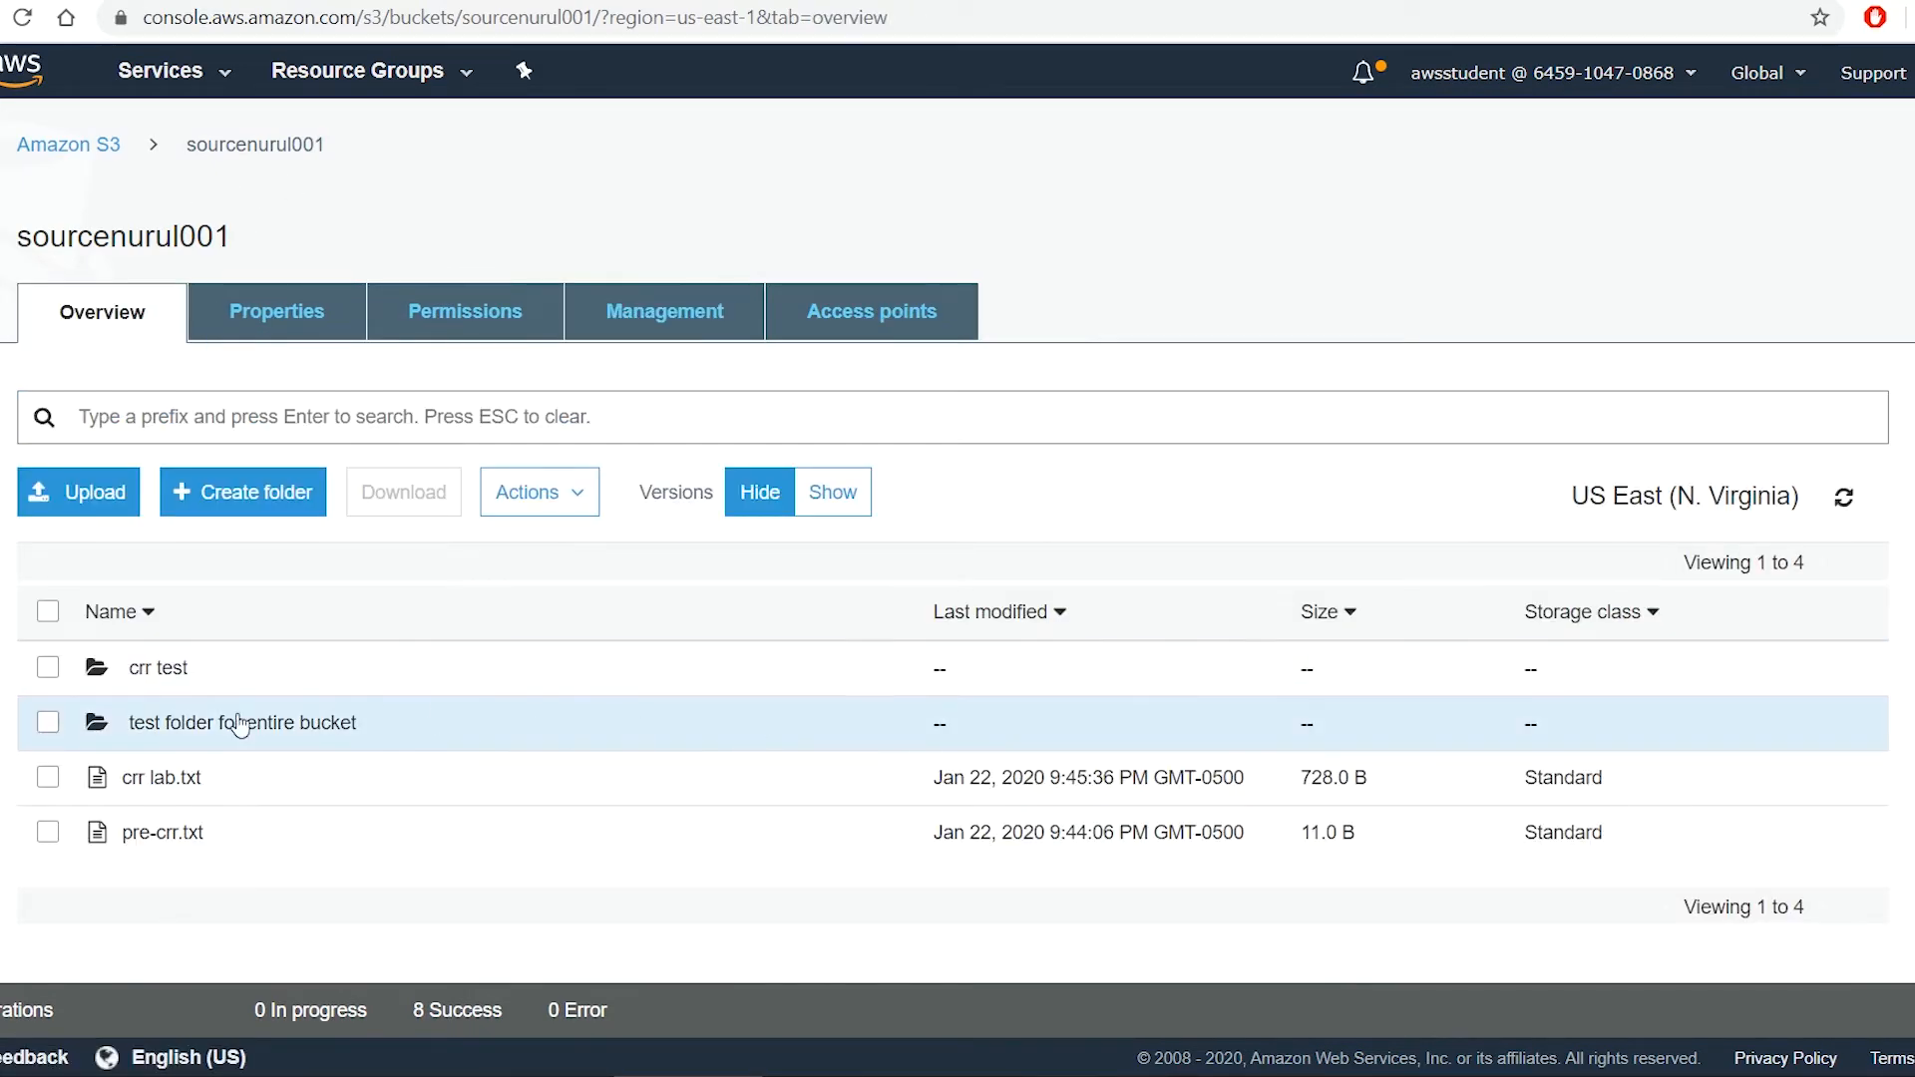
pyautogui.click(80, 492)
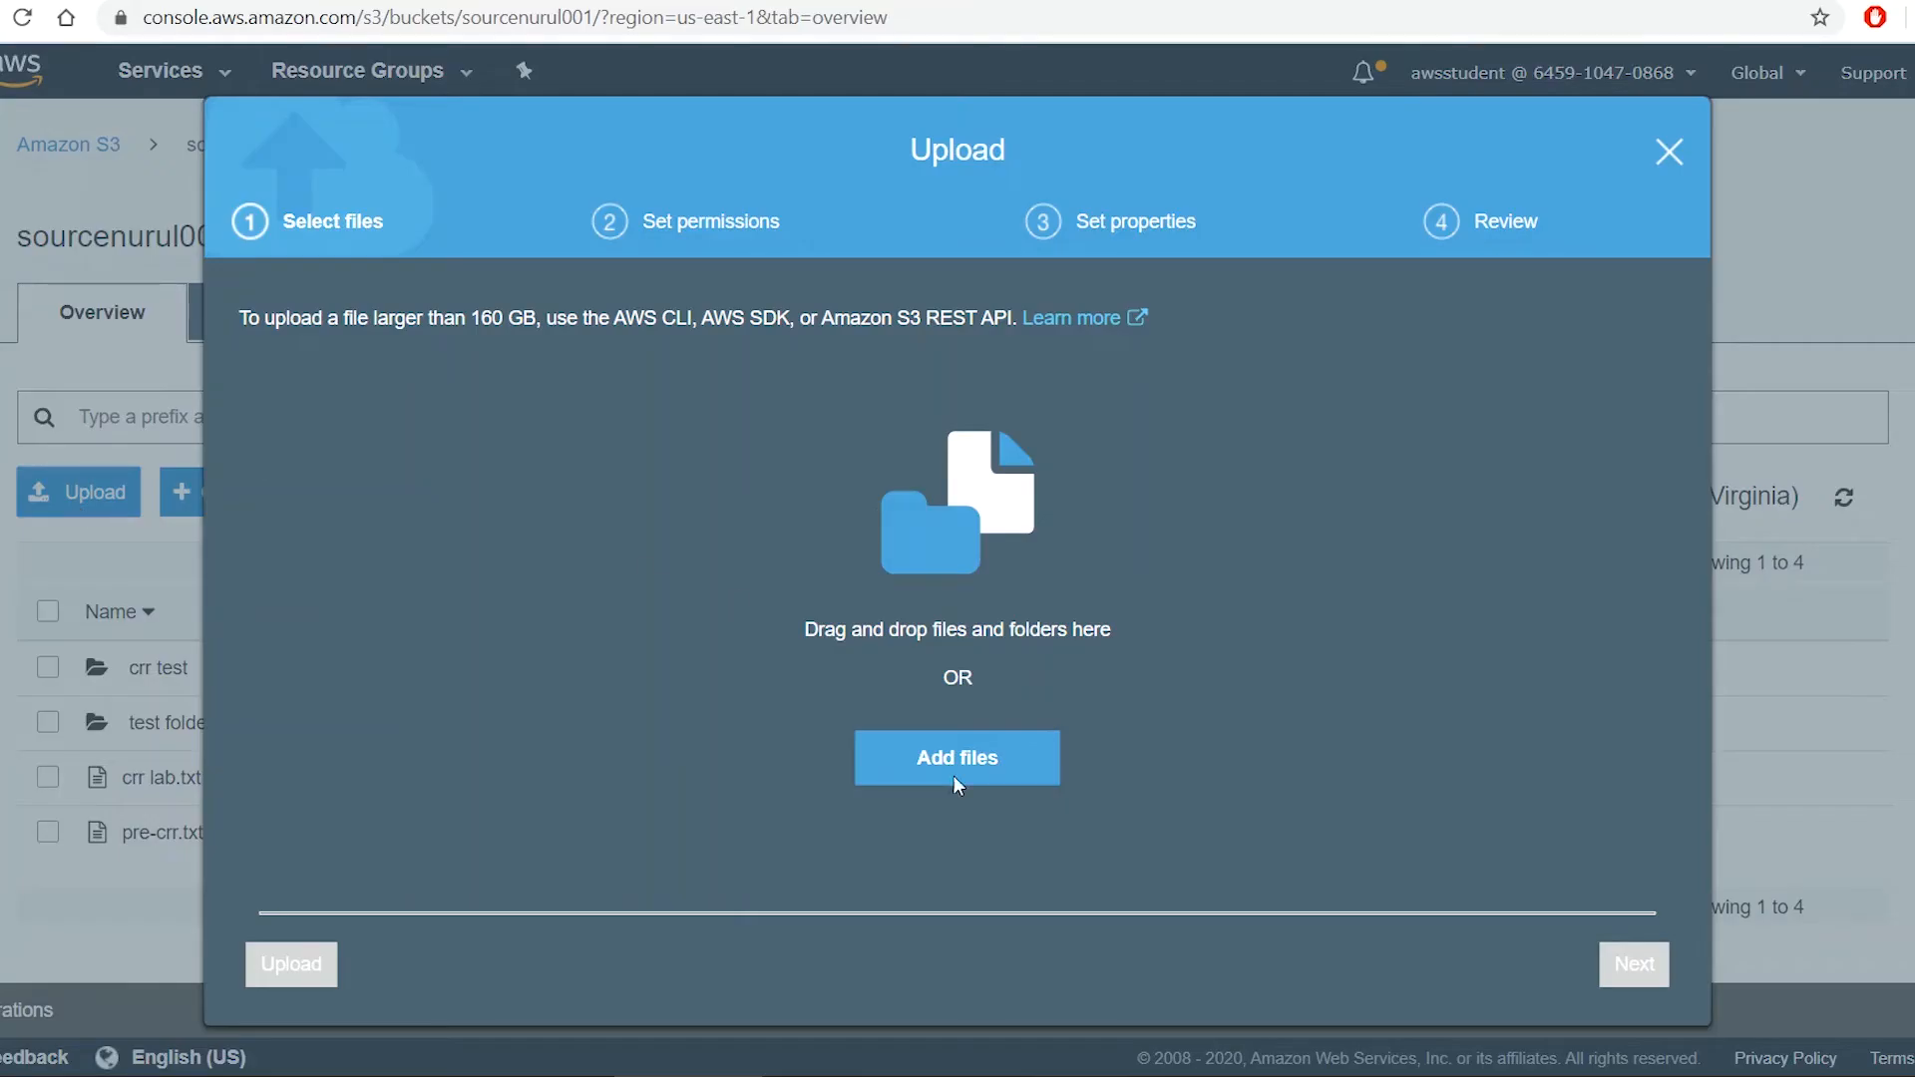
pyautogui.click(1003, 767)
pyautogui.click(230, 231)
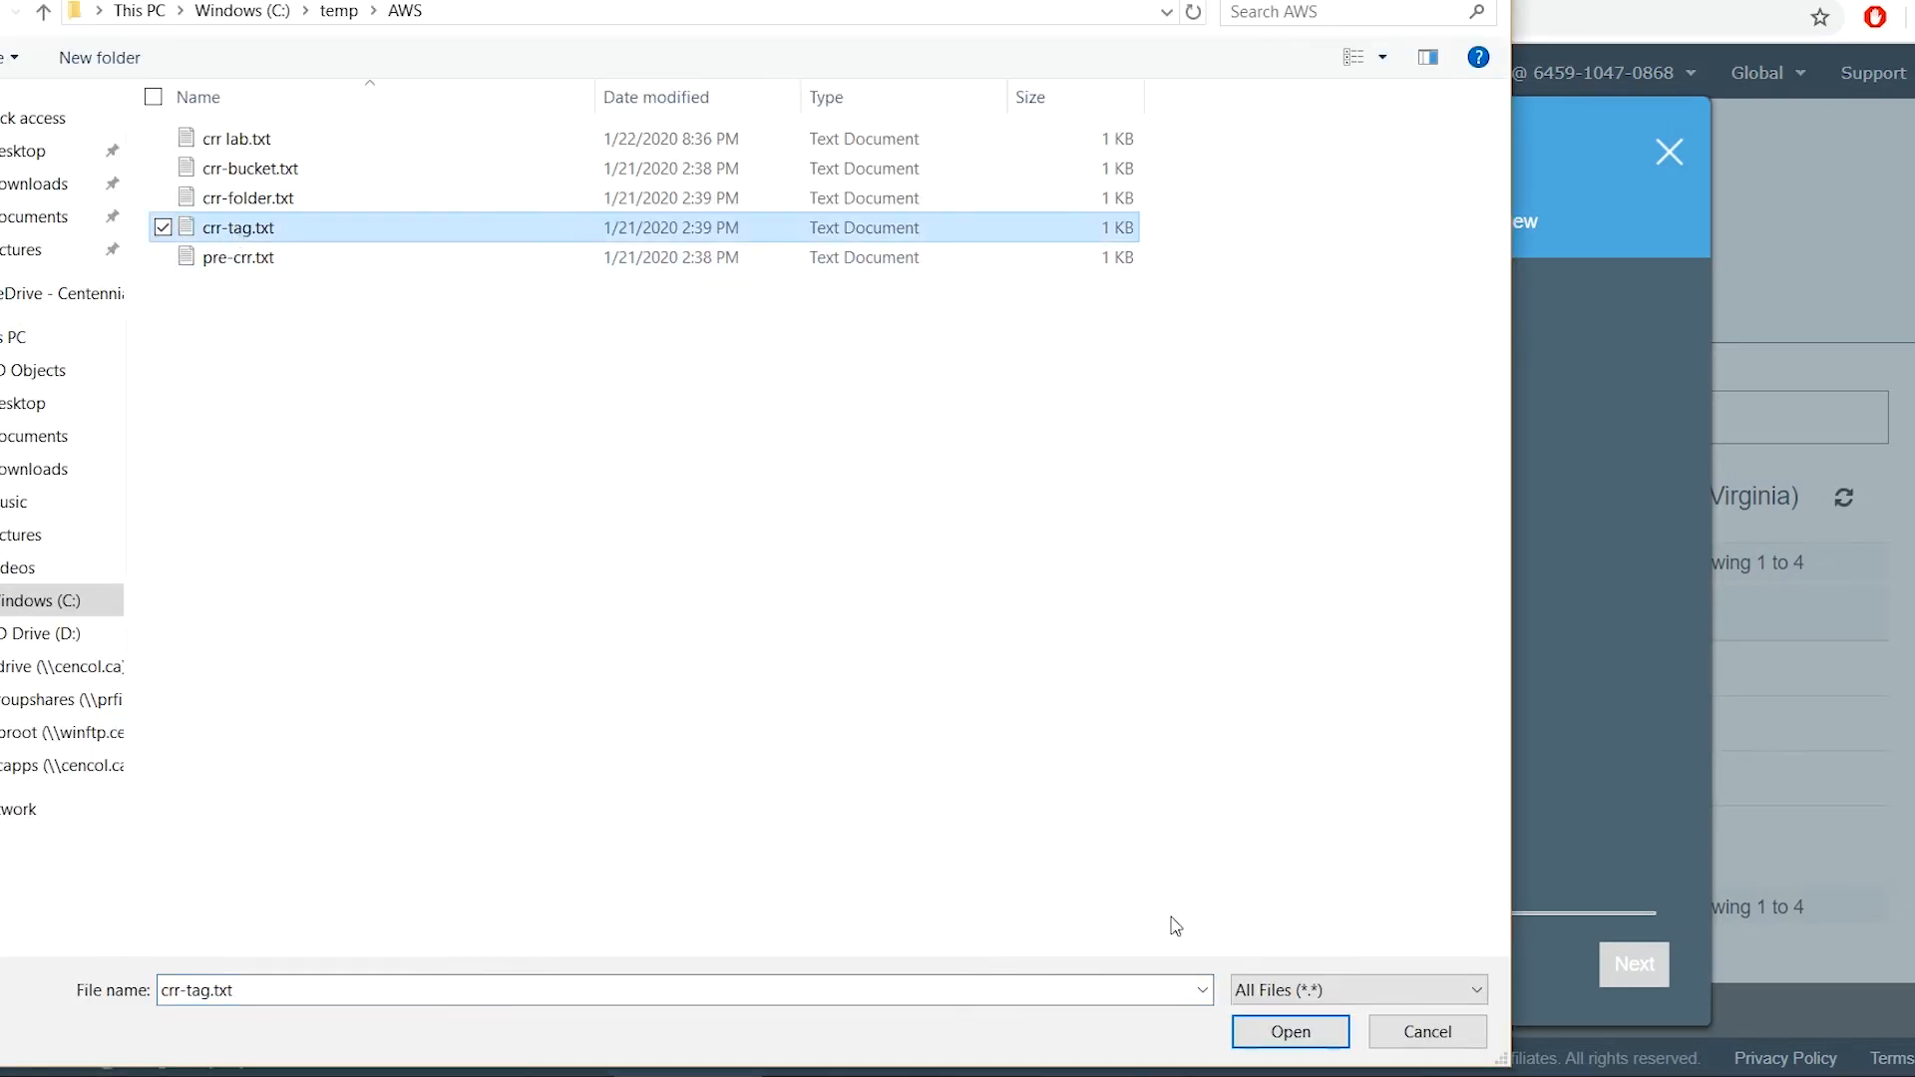
pyautogui.click(1296, 1037)
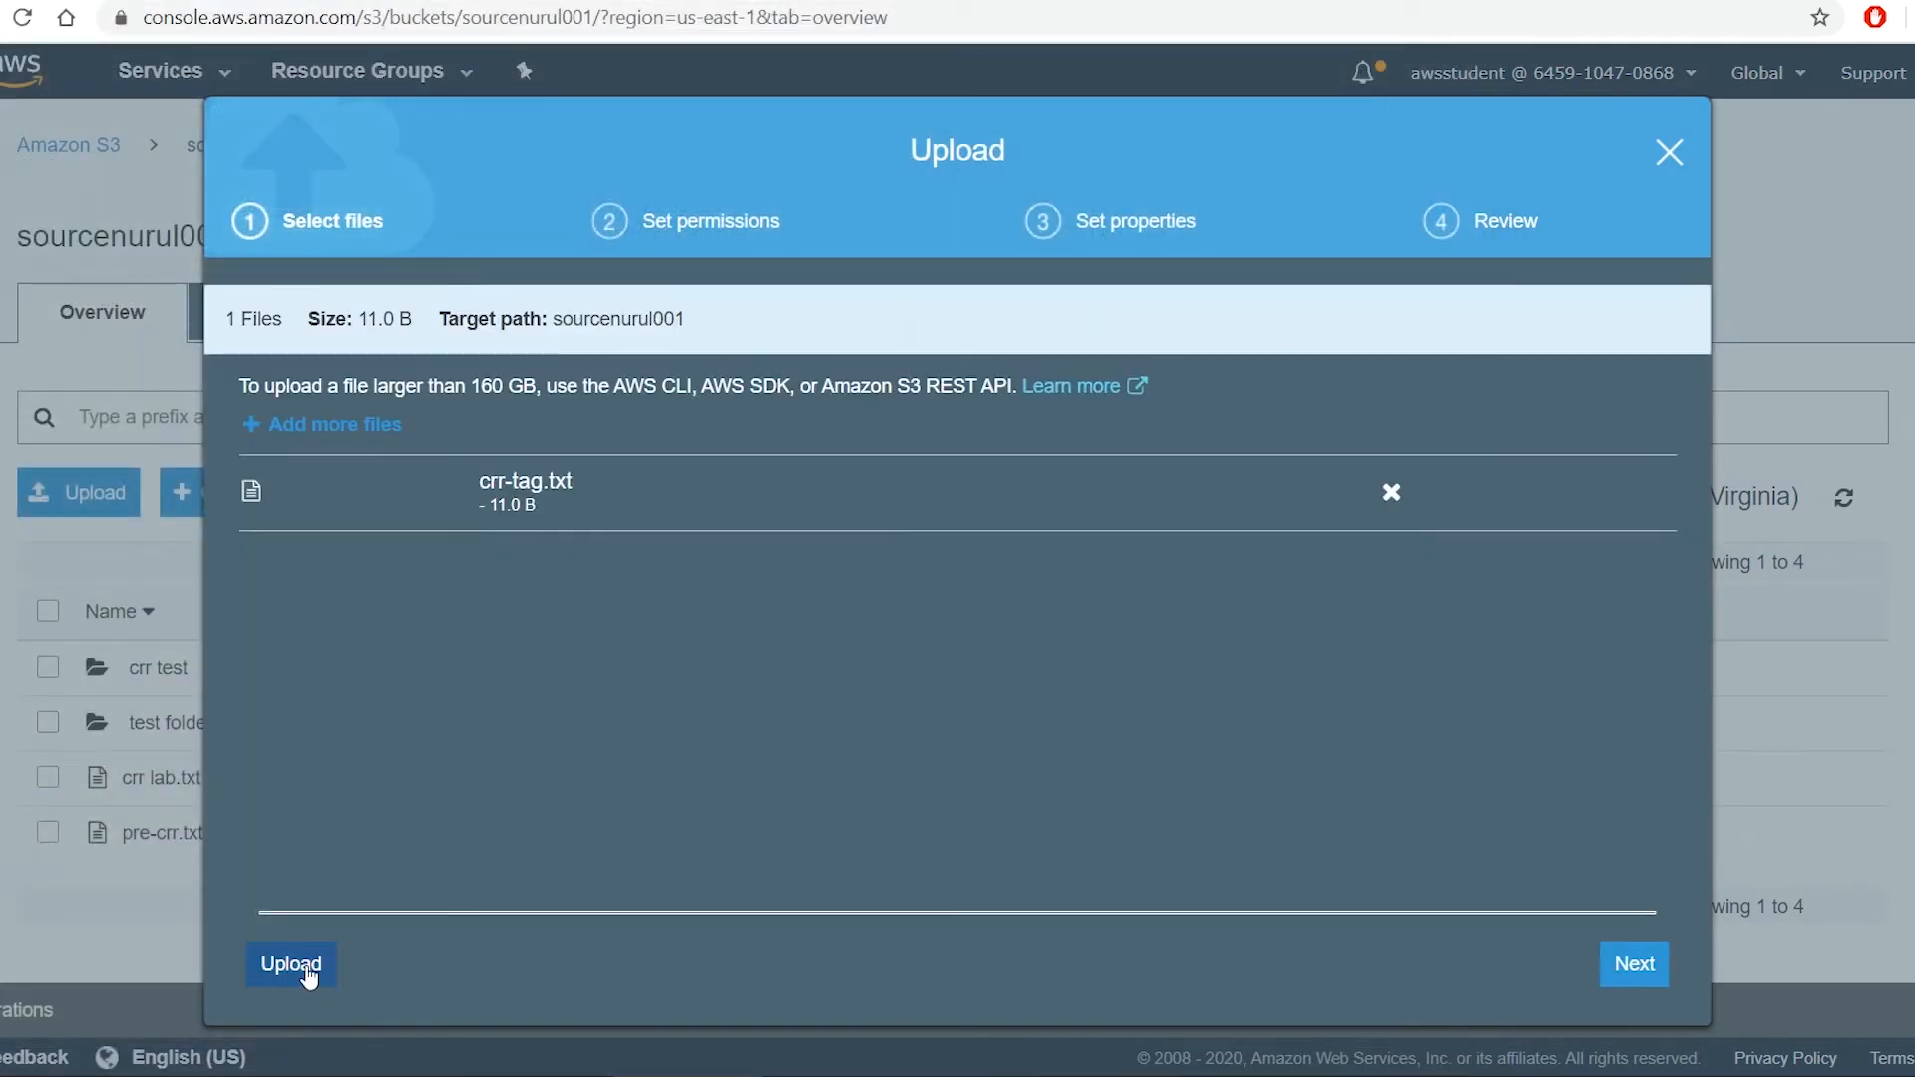
# Keep the upload's default permissions and add an object tag with key testtag and value yes
pyautogui.click(1633, 963)
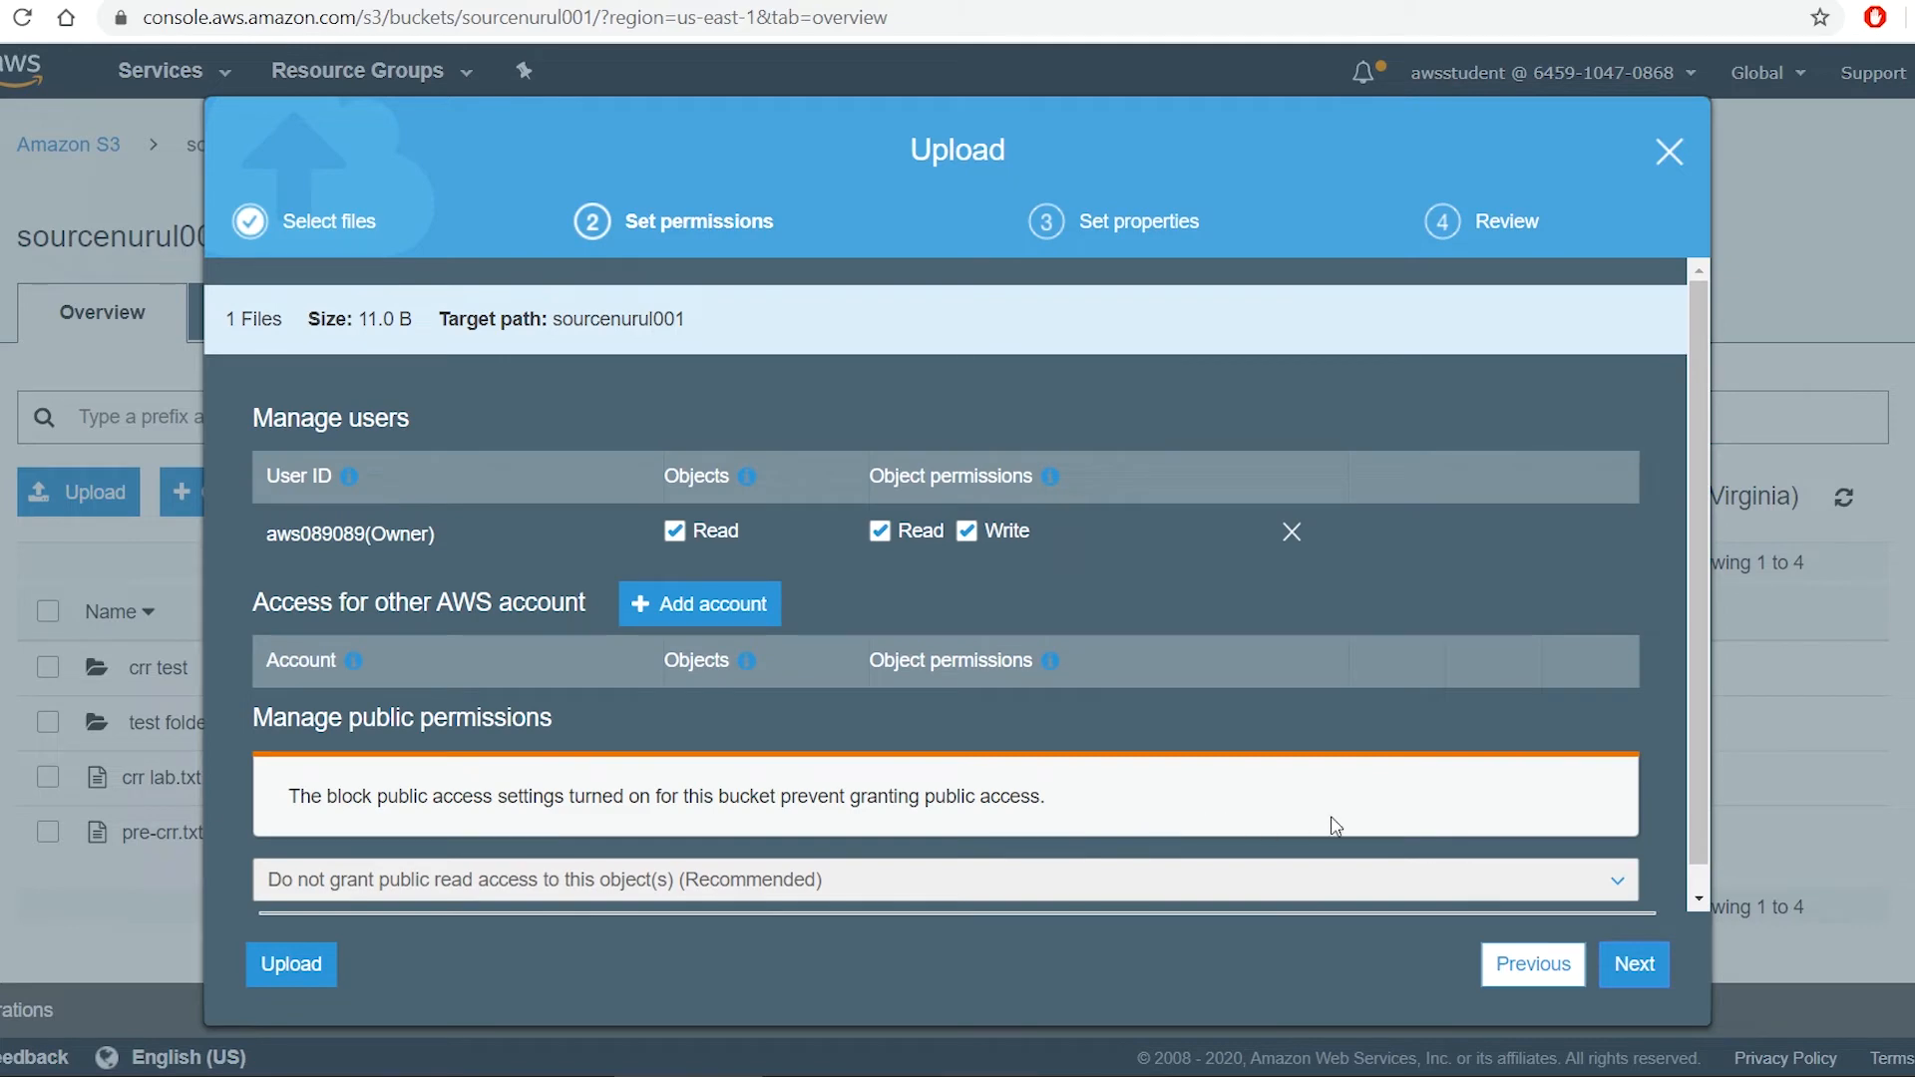
pyautogui.click(1633, 964)
pyautogui.click(1693, 844)
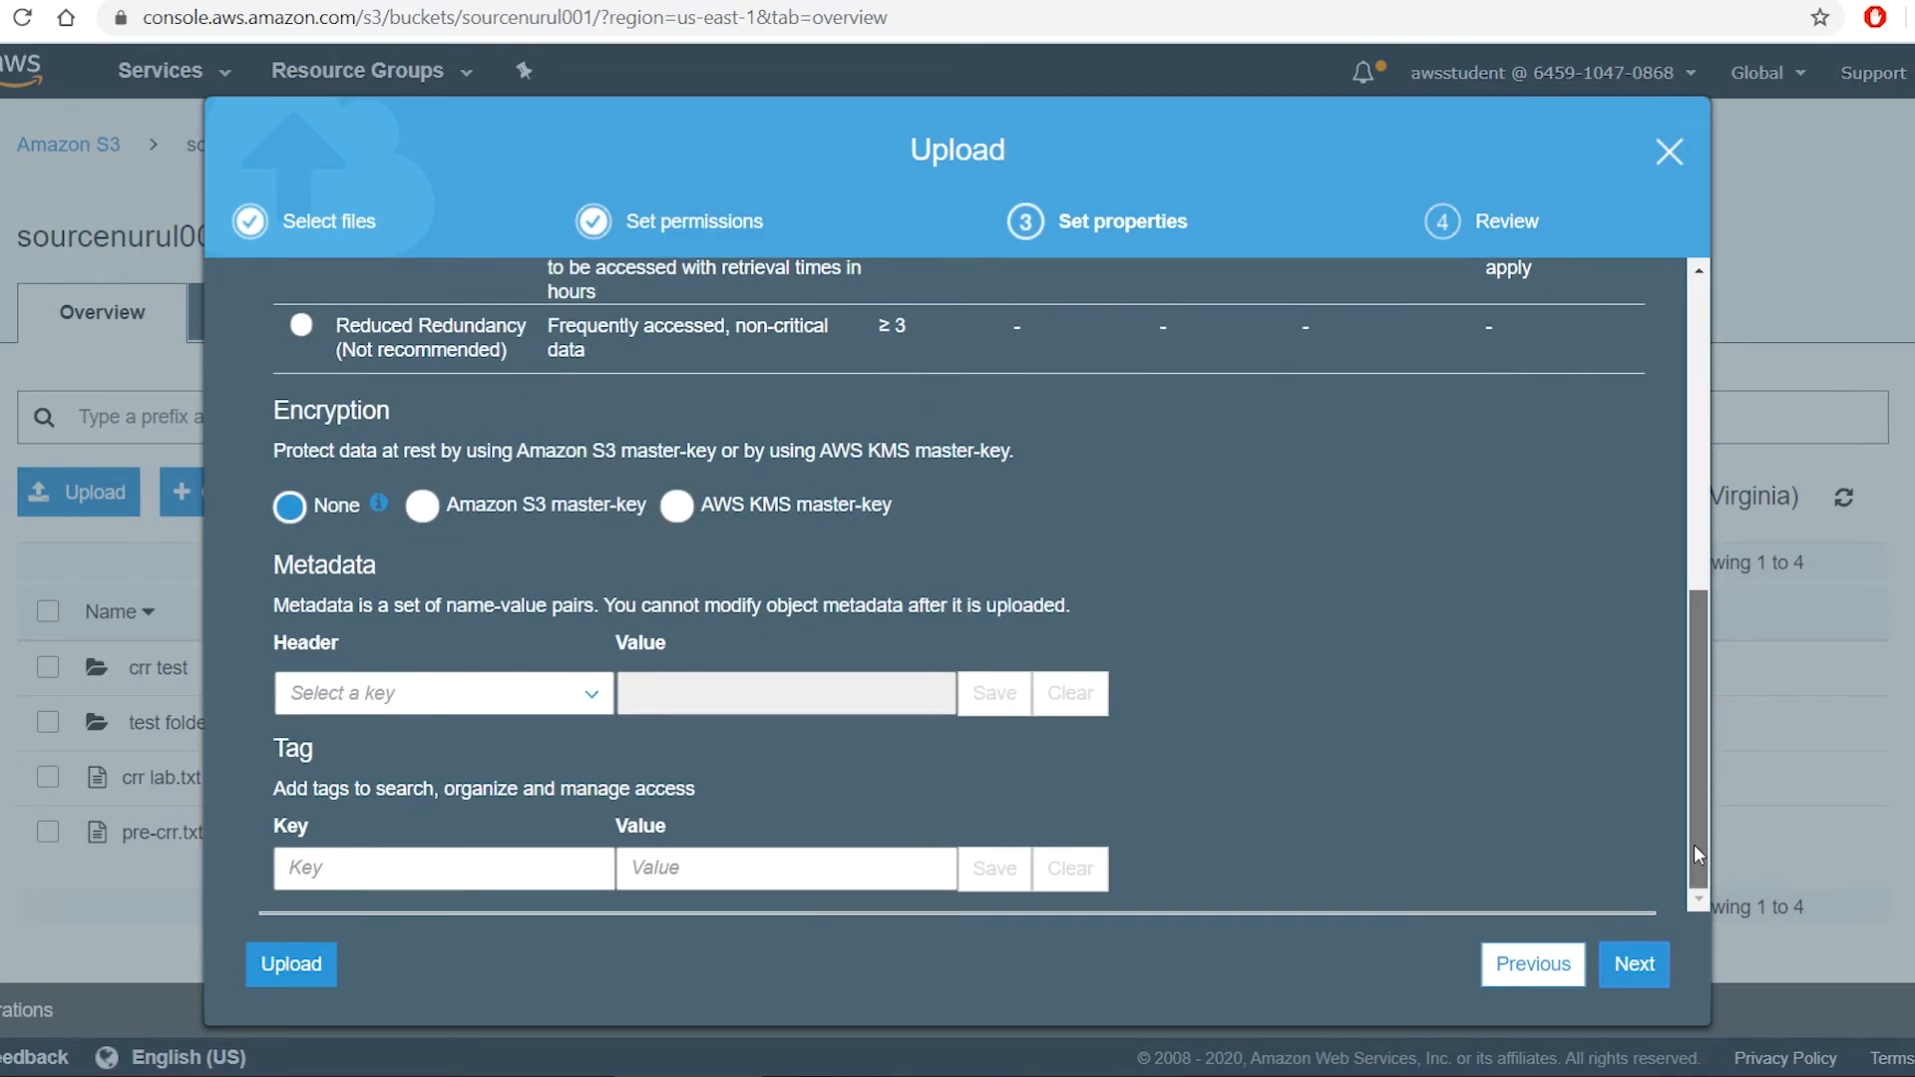
pyautogui.write('tes')
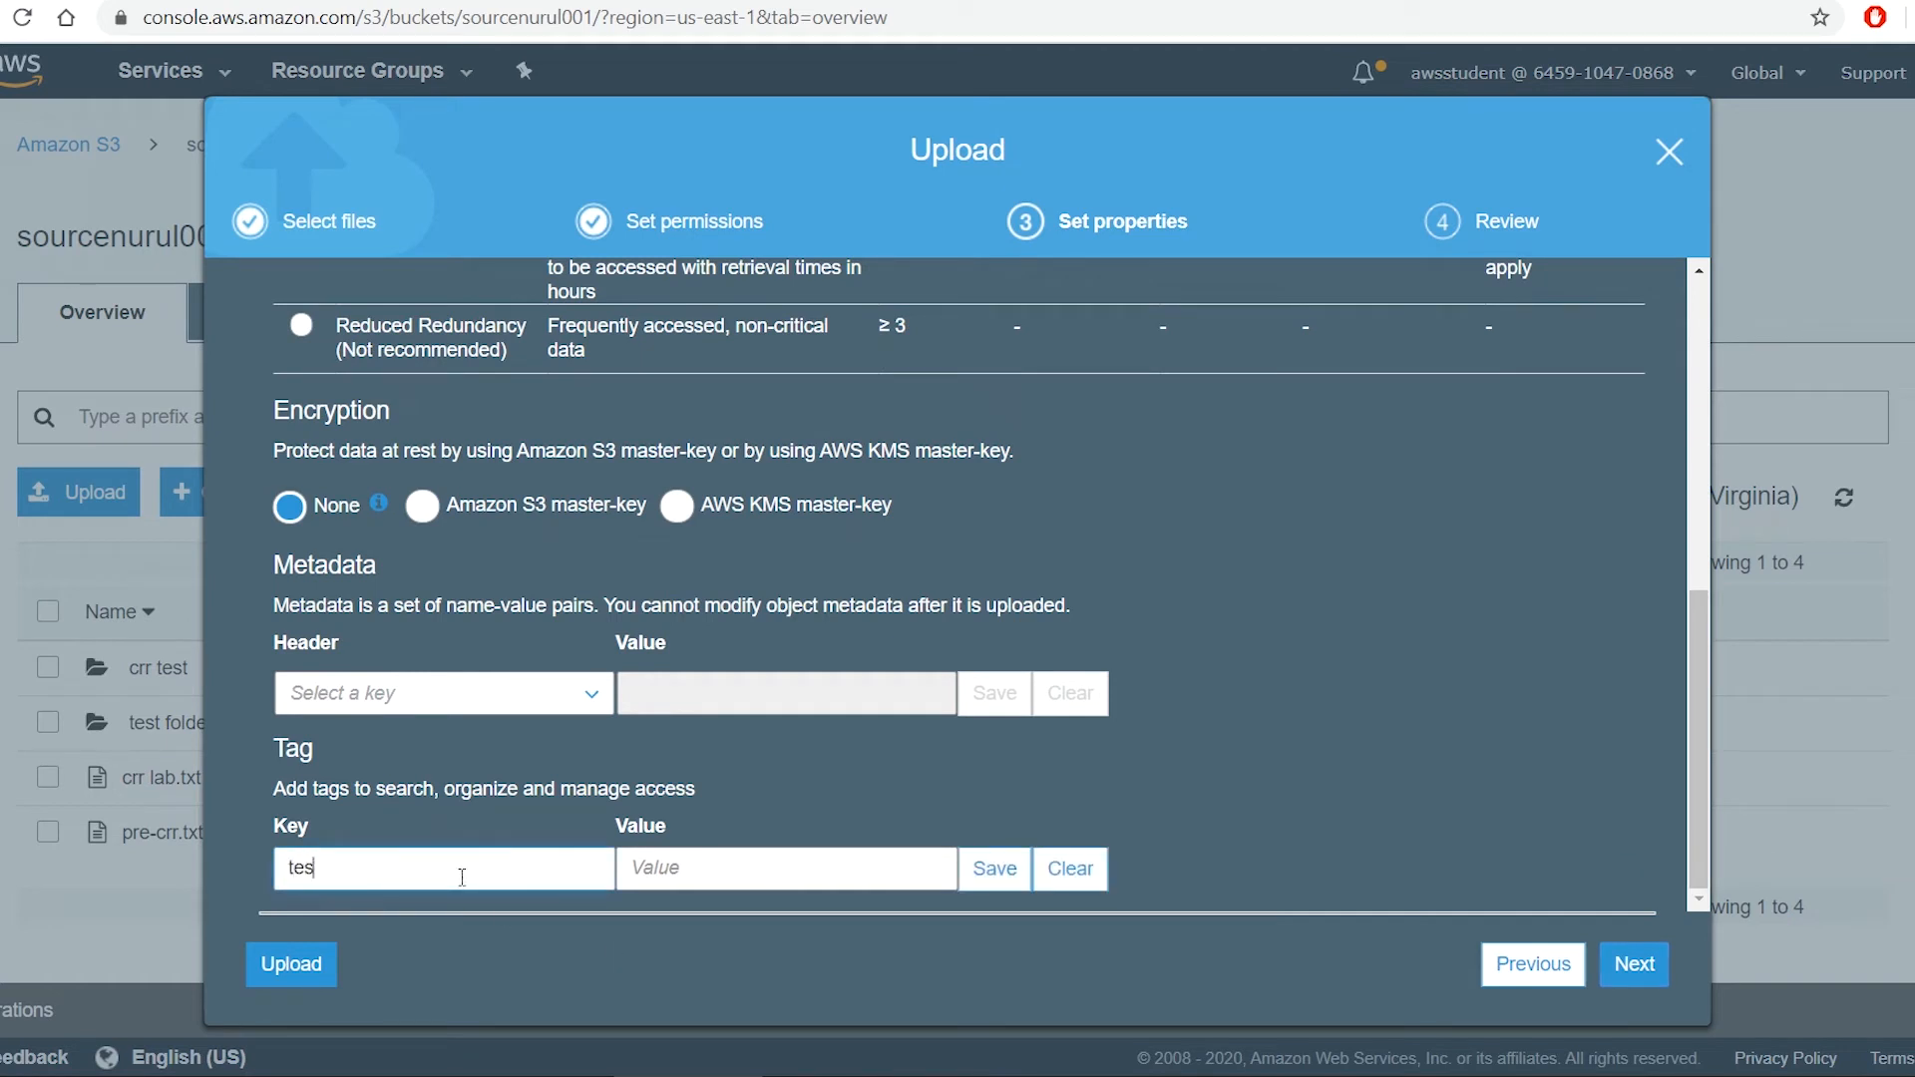
pyautogui.write('ttag')
pyautogui.press('Tab')
pyautogui.write('yes')
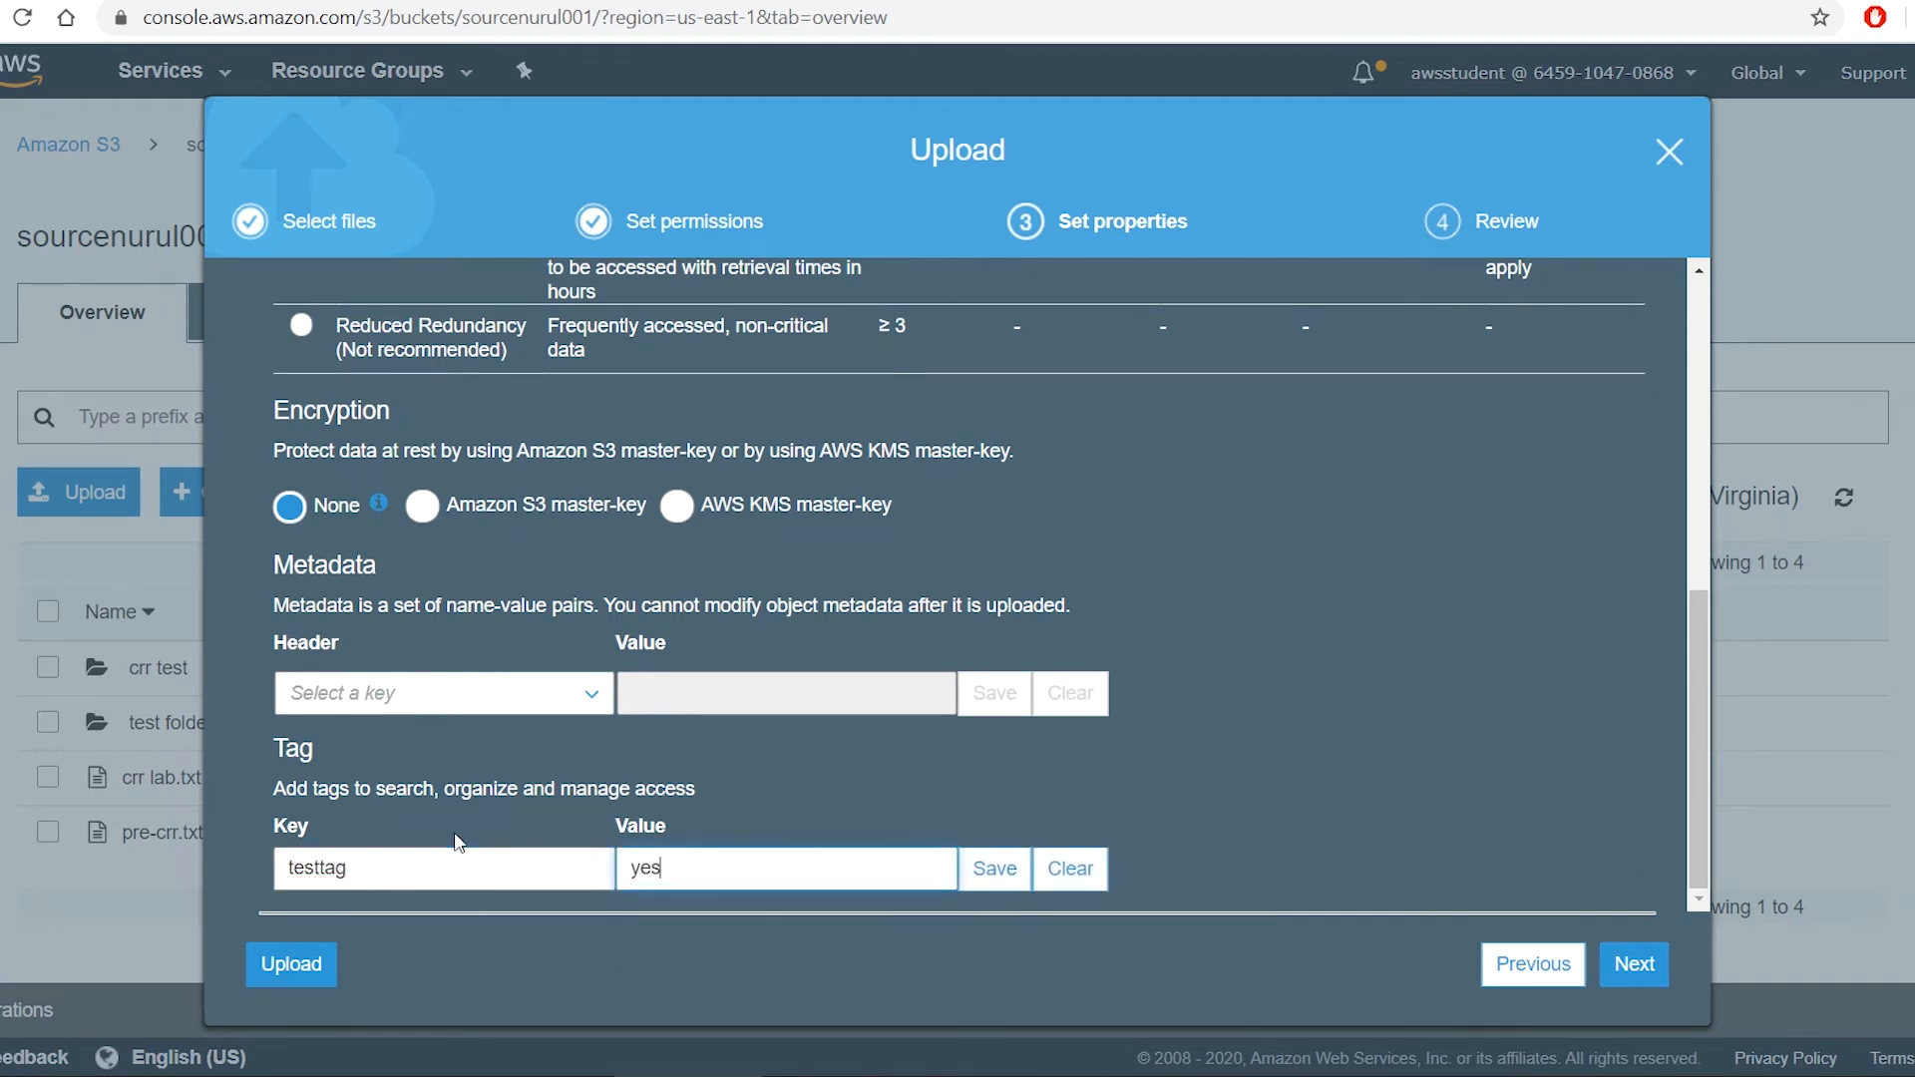
pyautogui.click(987, 869)
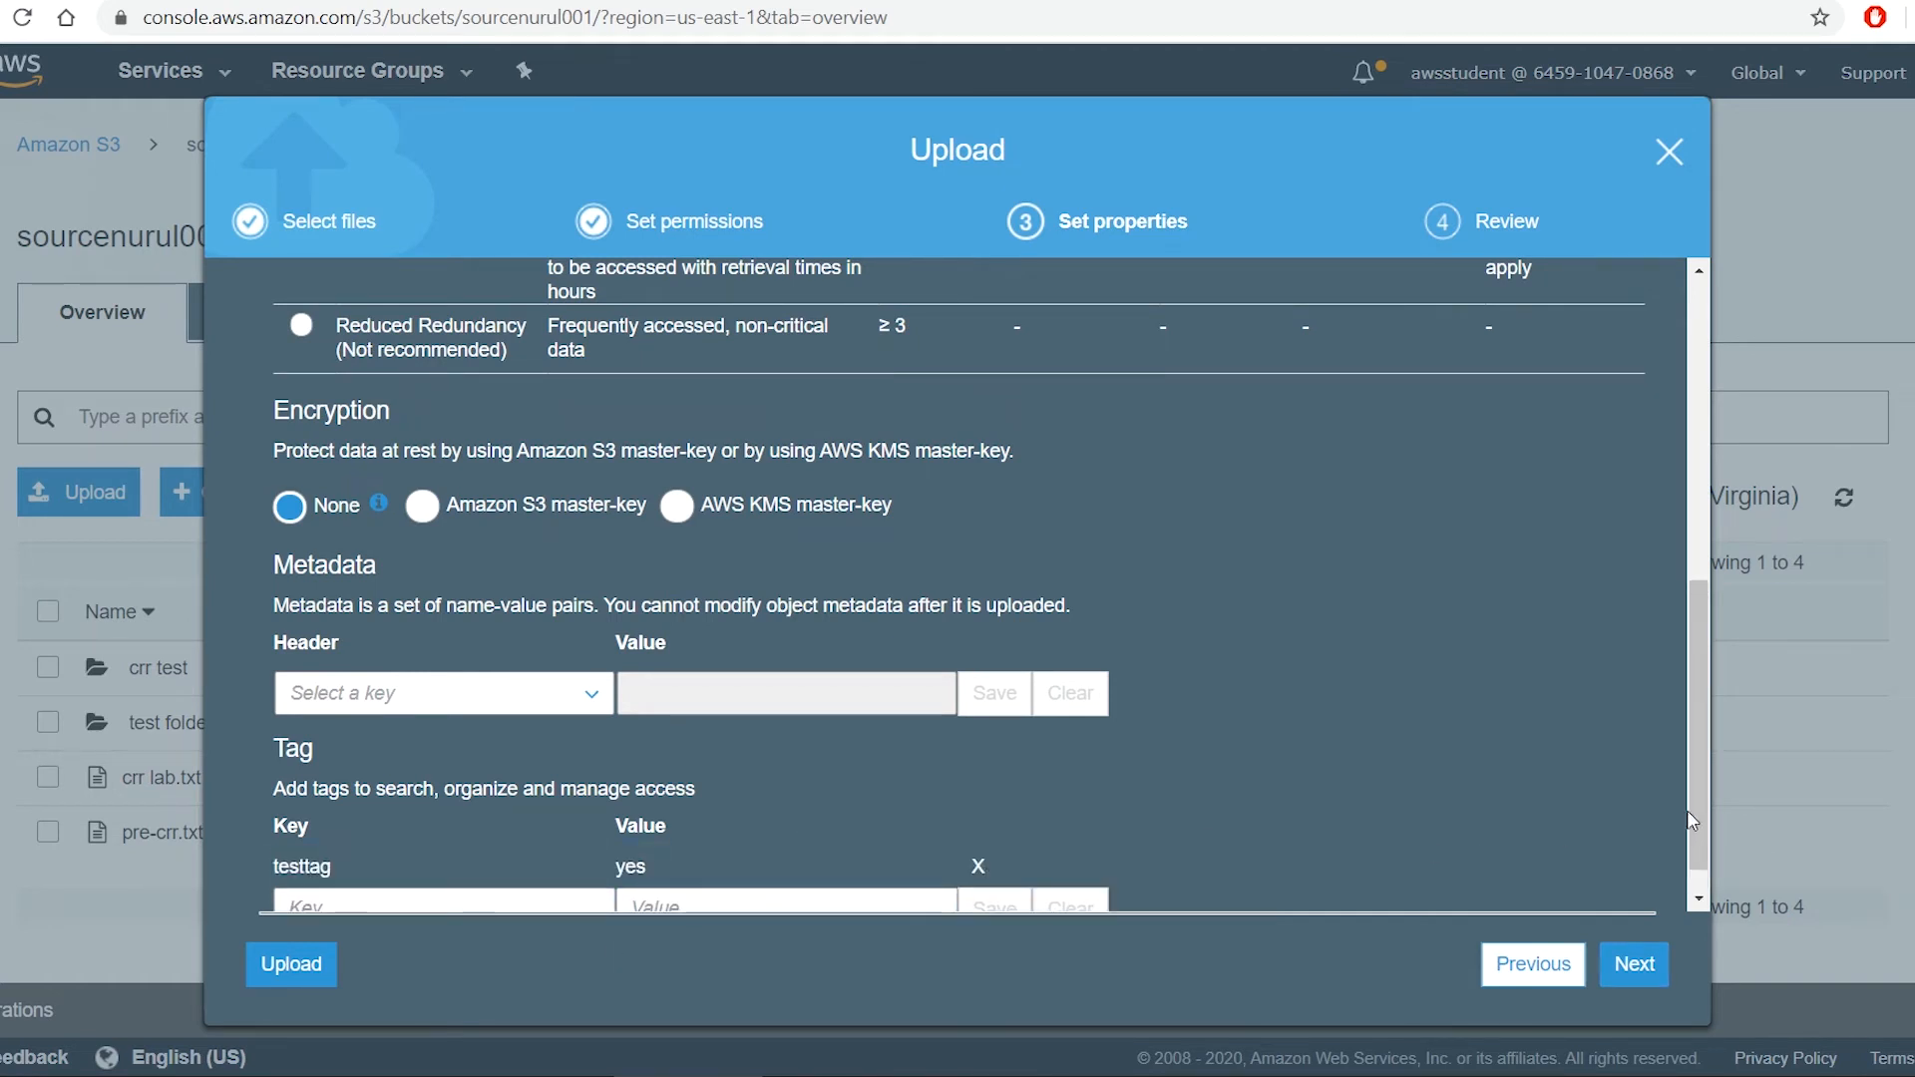
pyautogui.click(1699, 894)
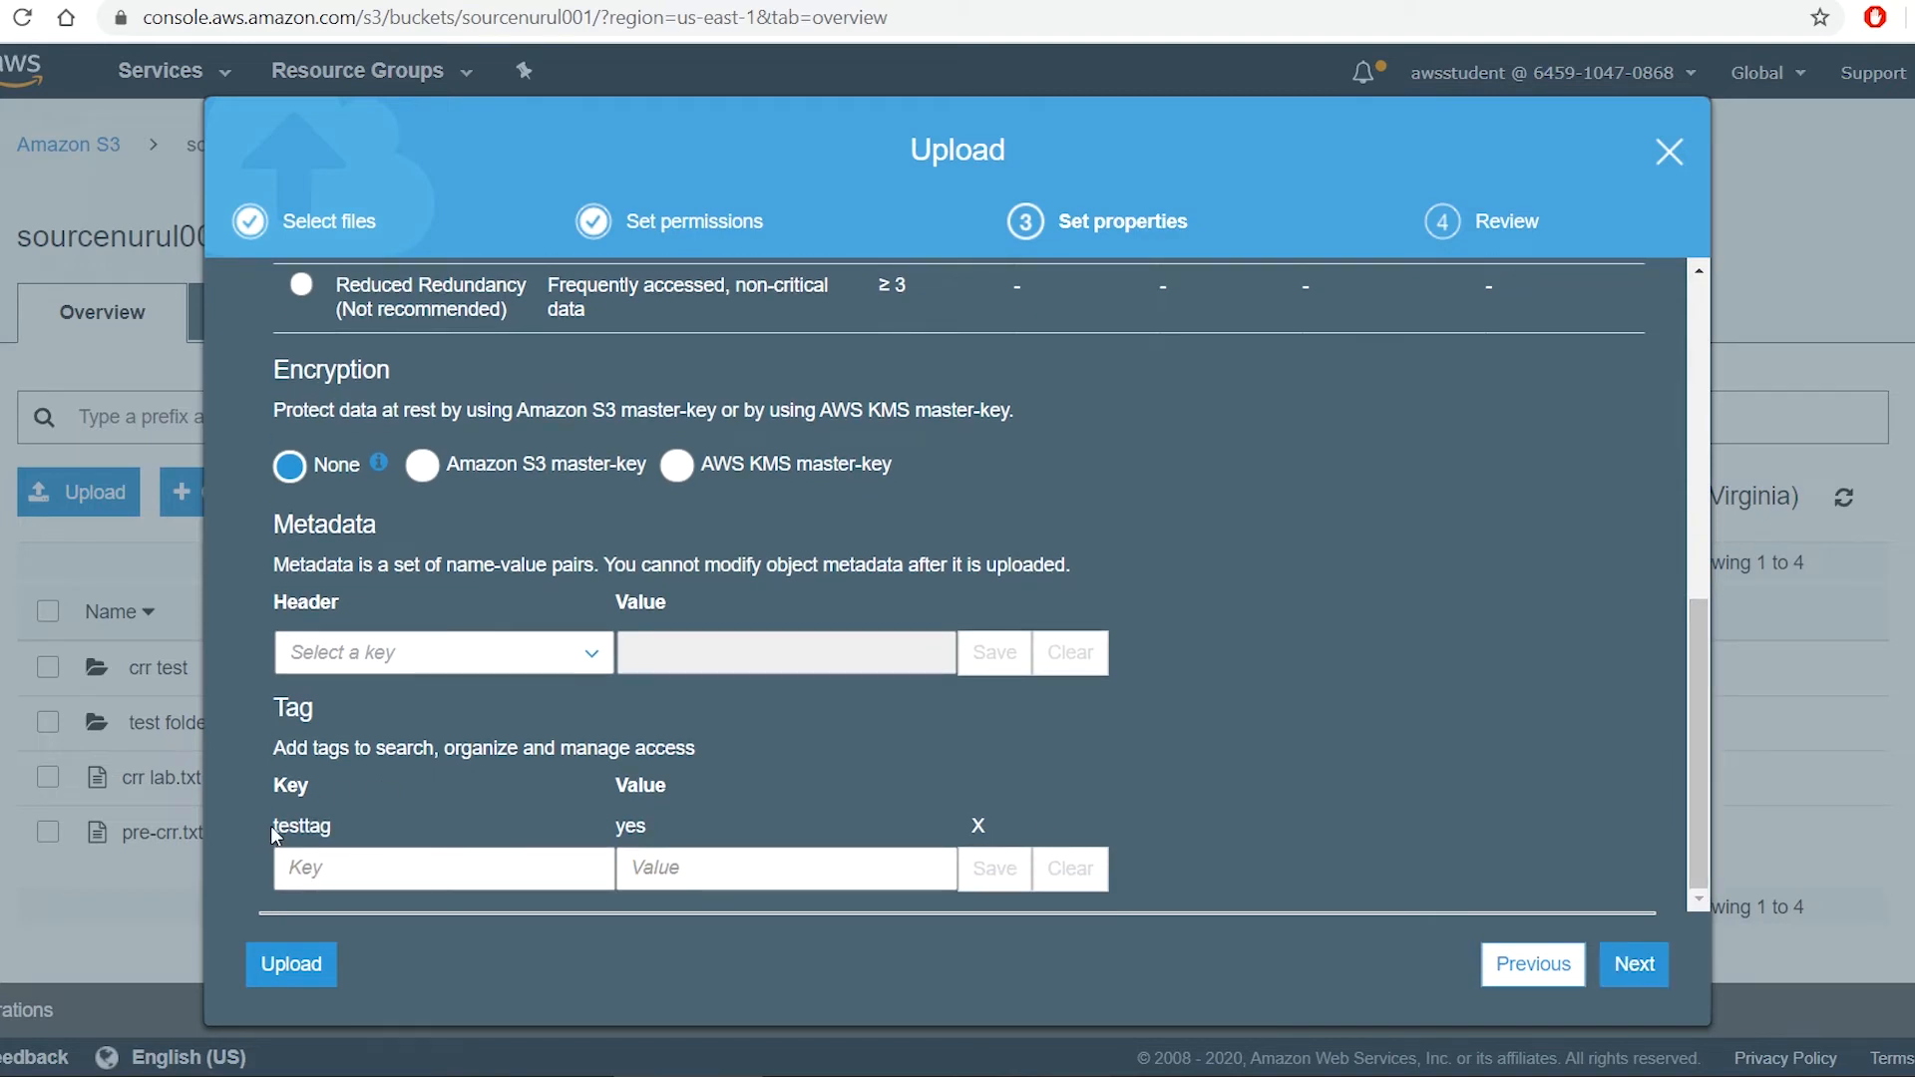
# Complete the upload of the tagged file and refresh the sourcenurul001 object list
pyautogui.click(1632, 963)
pyautogui.click(1629, 959)
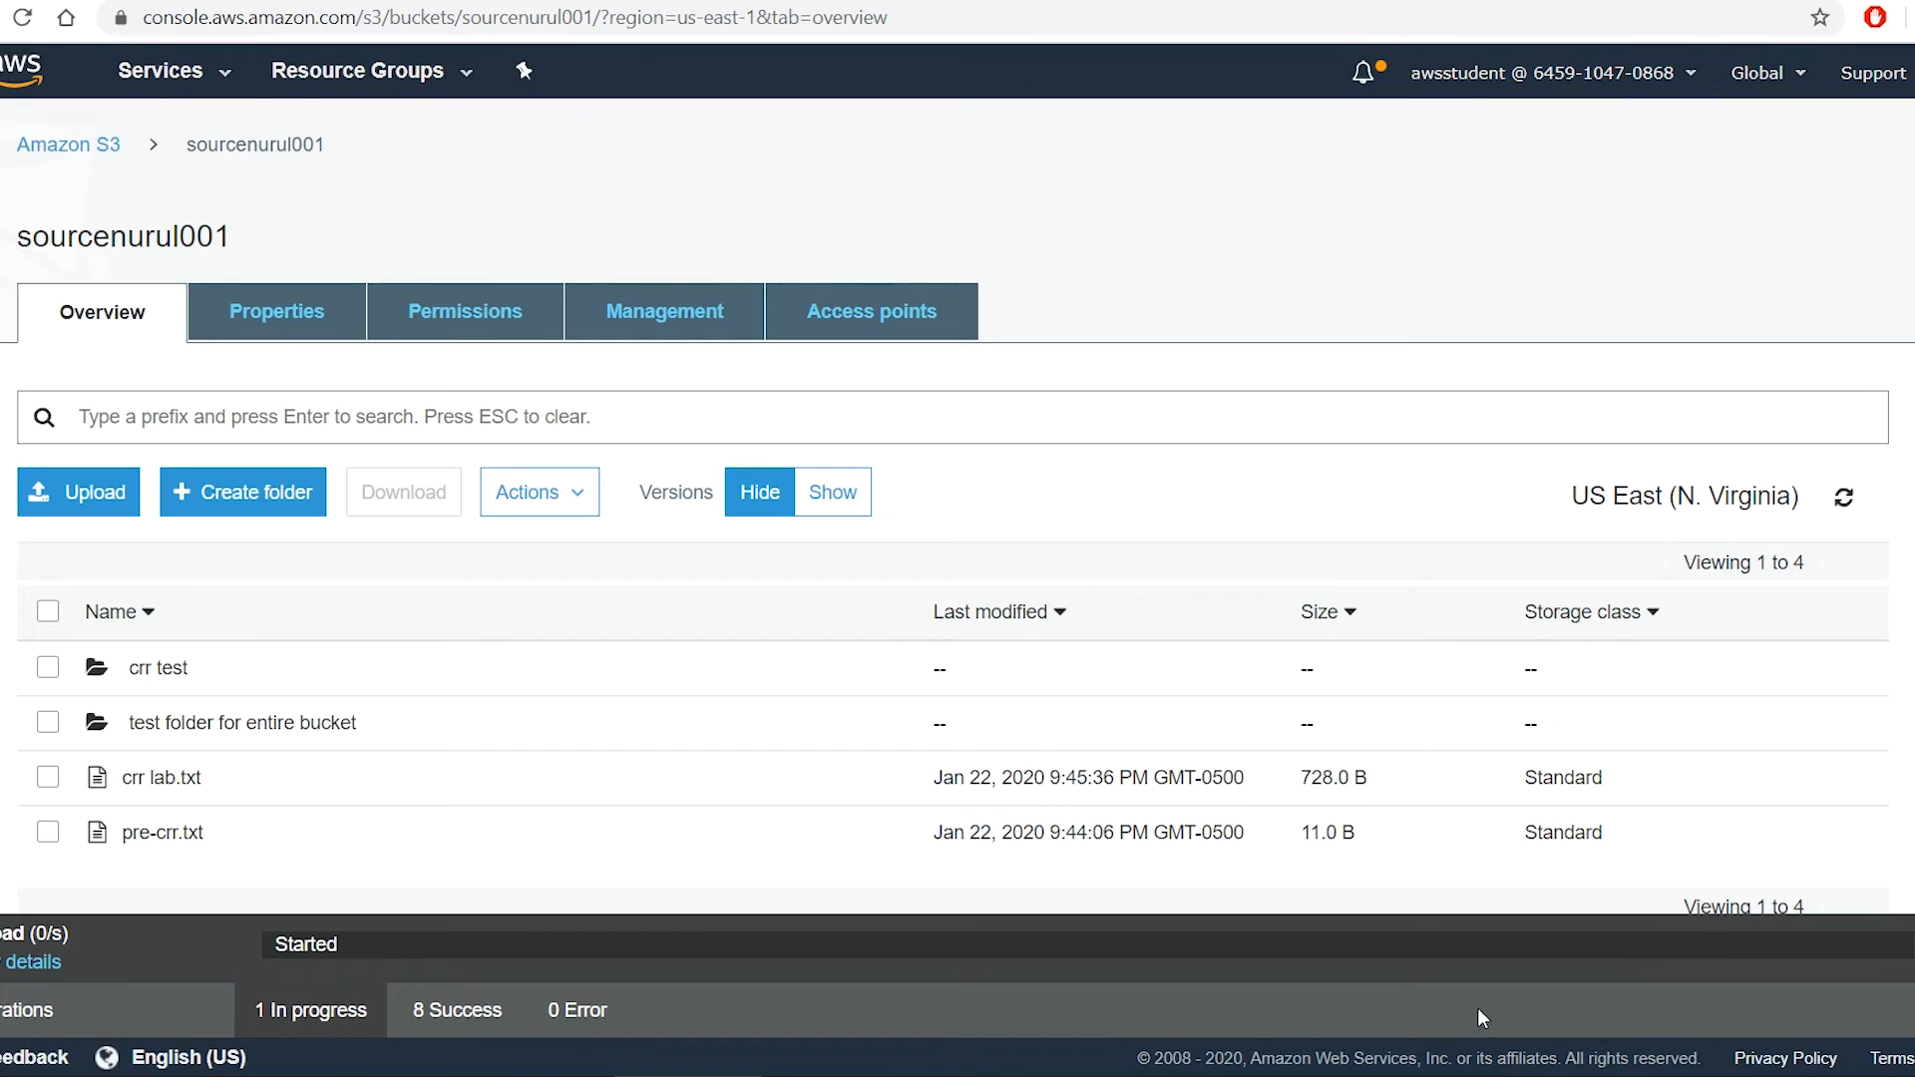
pyautogui.click(1843, 500)
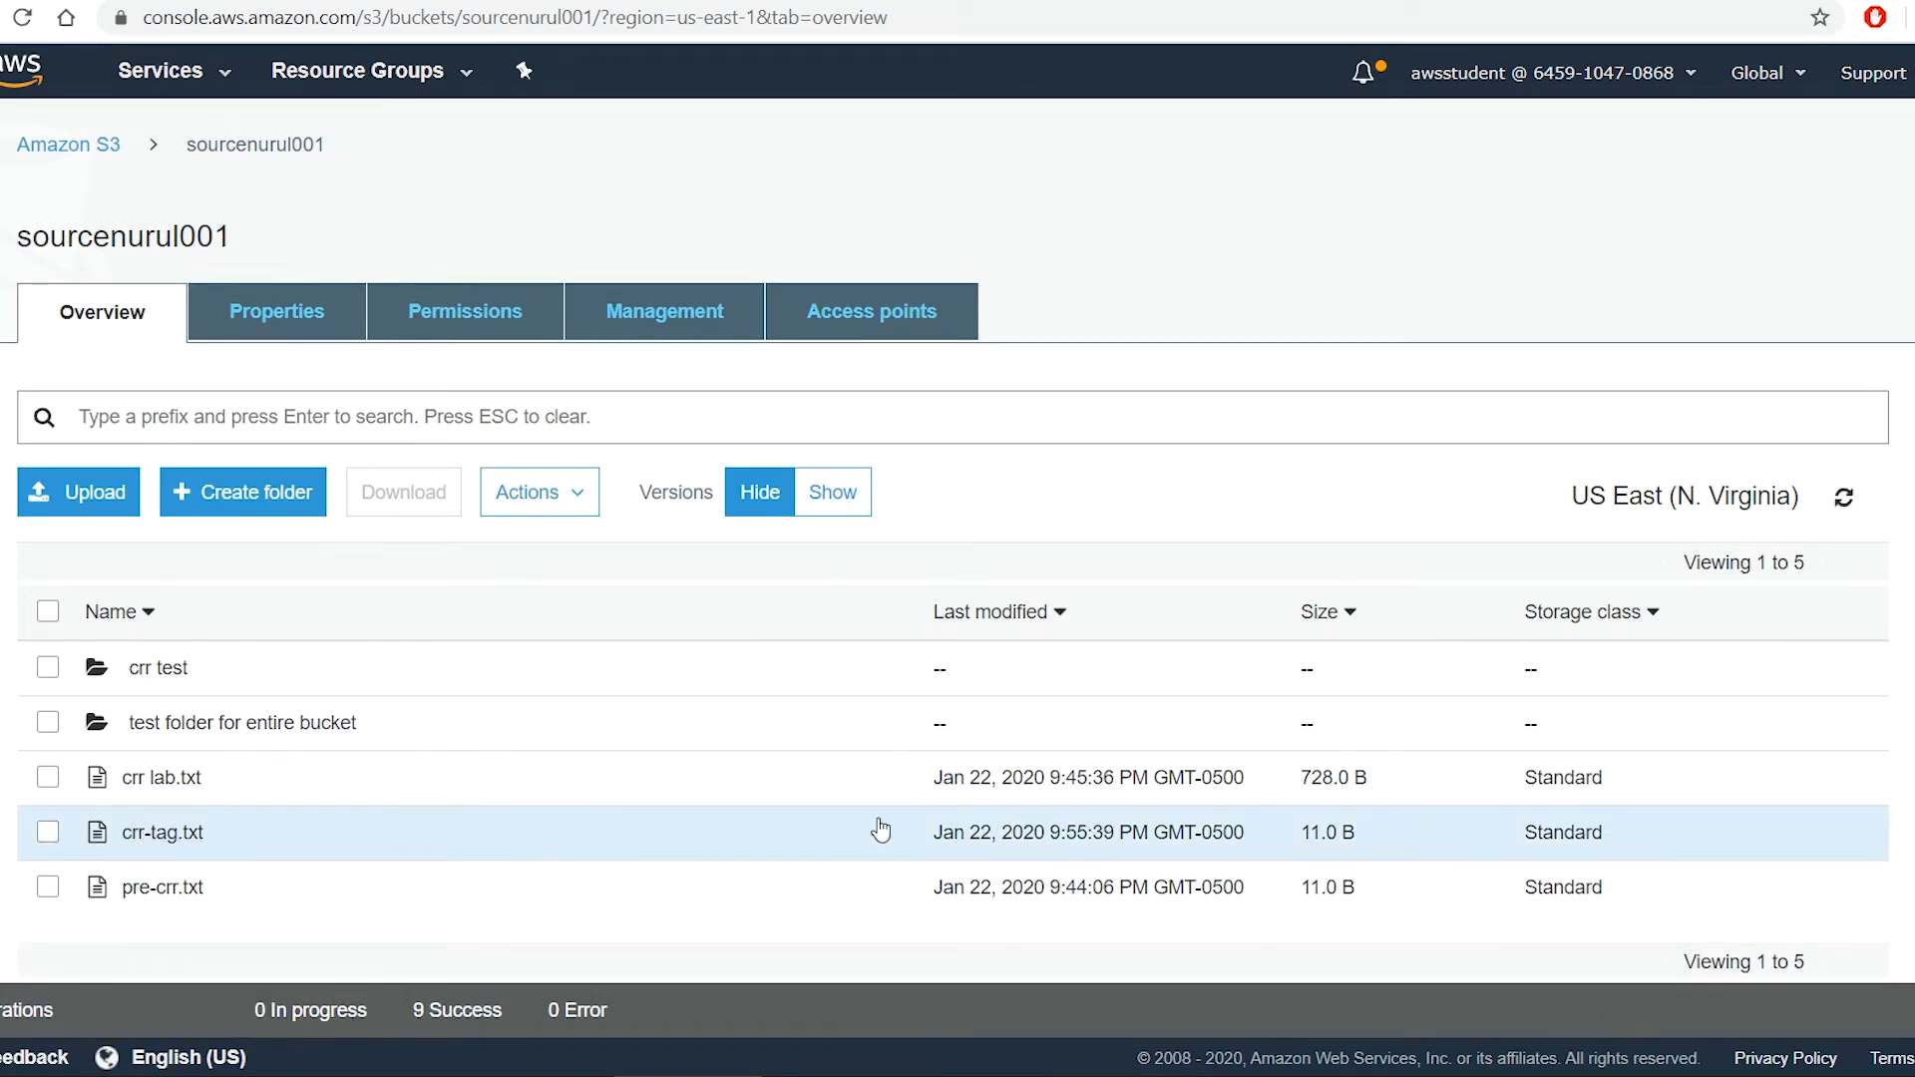
# Open destnurul001, refresh its object list, and check it for the replicated crr-tag.txt
pyautogui.click(88, 145)
pyautogui.click(415, 494)
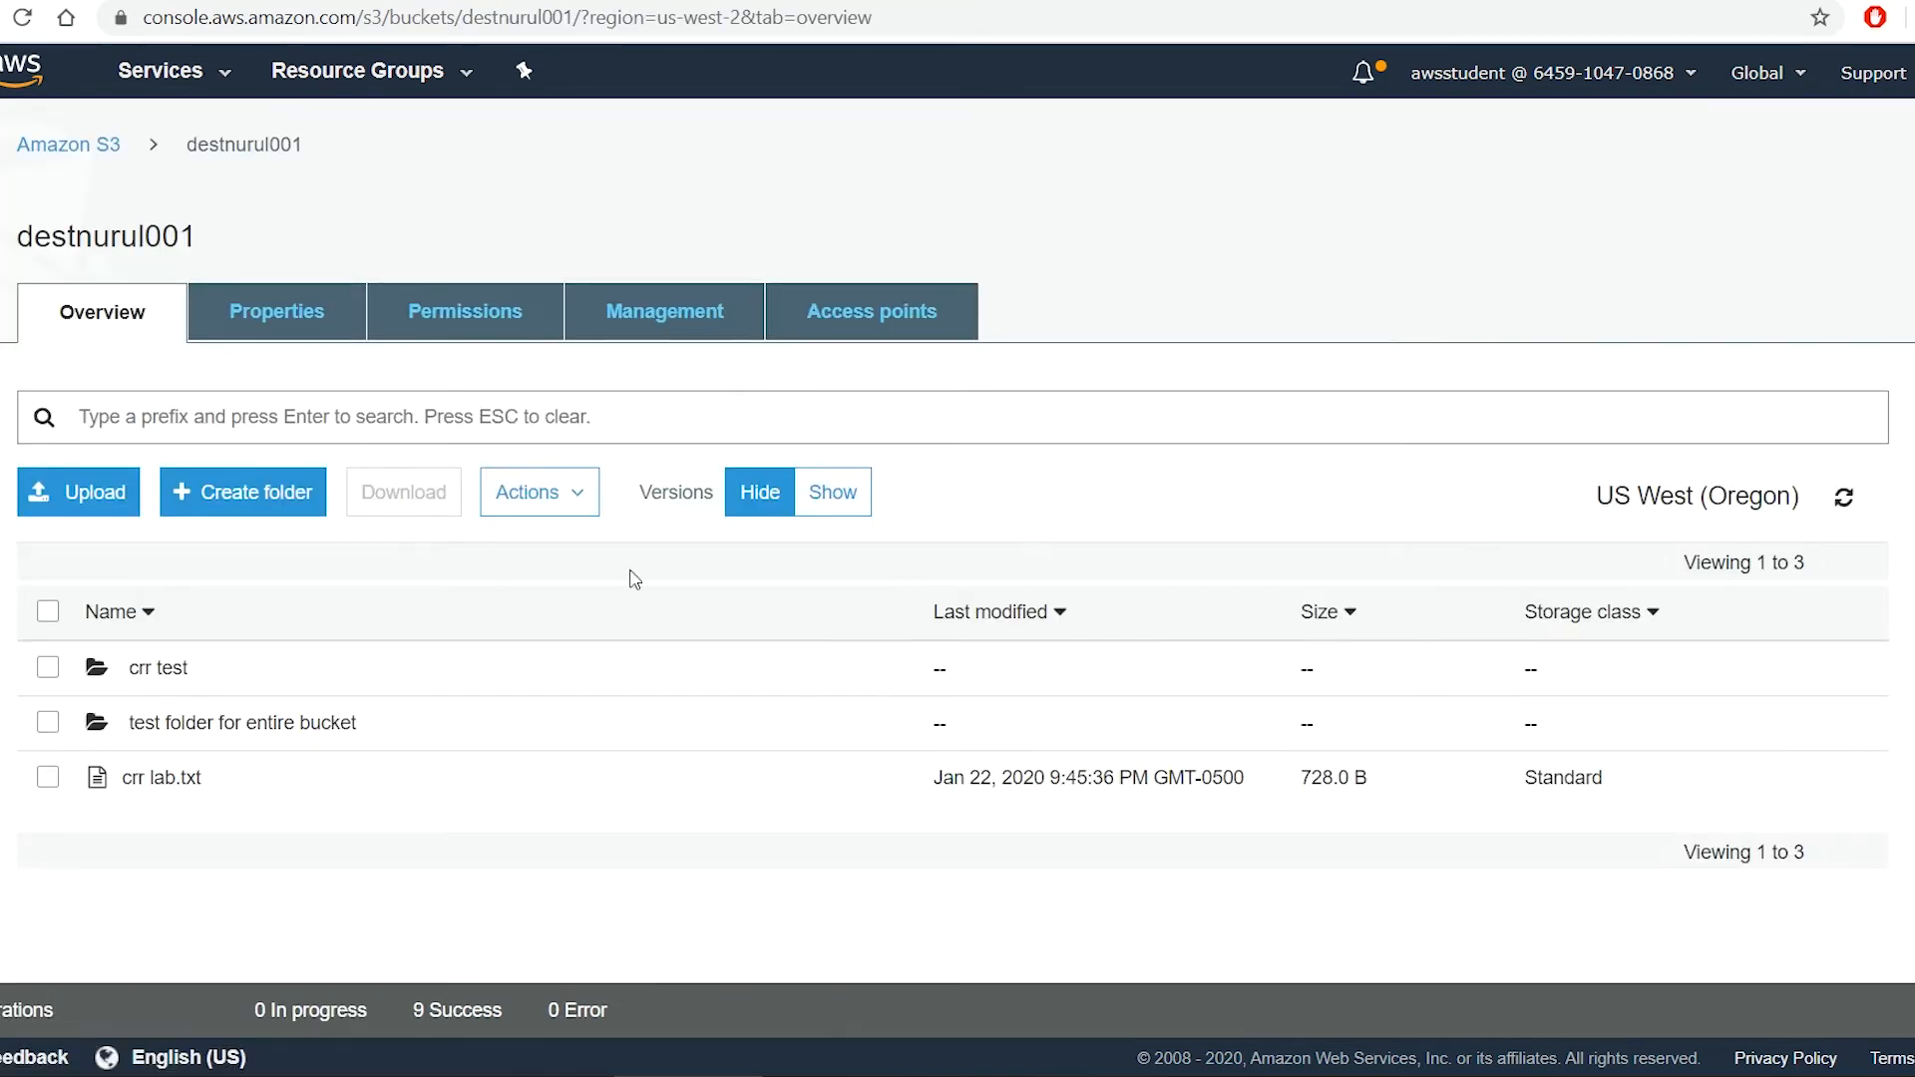
pyautogui.click(1843, 496)
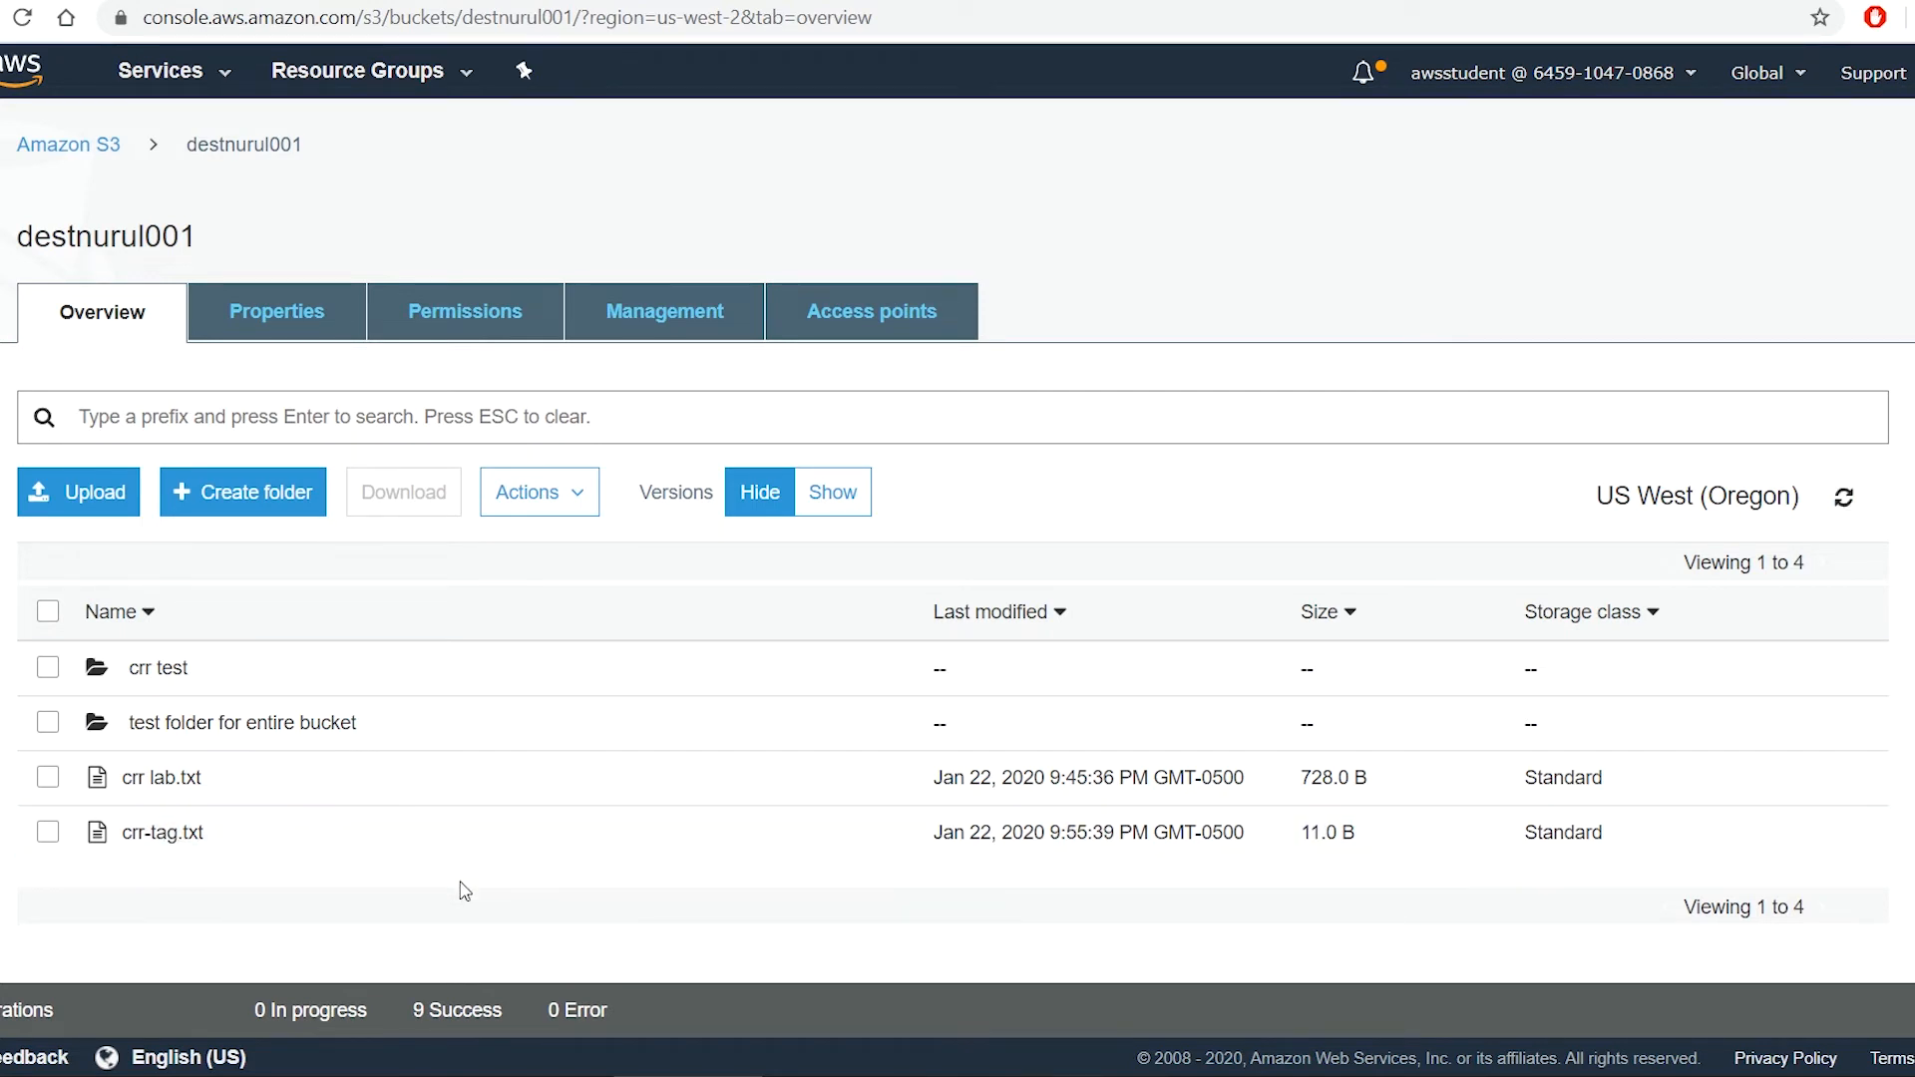
pyautogui.scroll(-1, 957, 510)
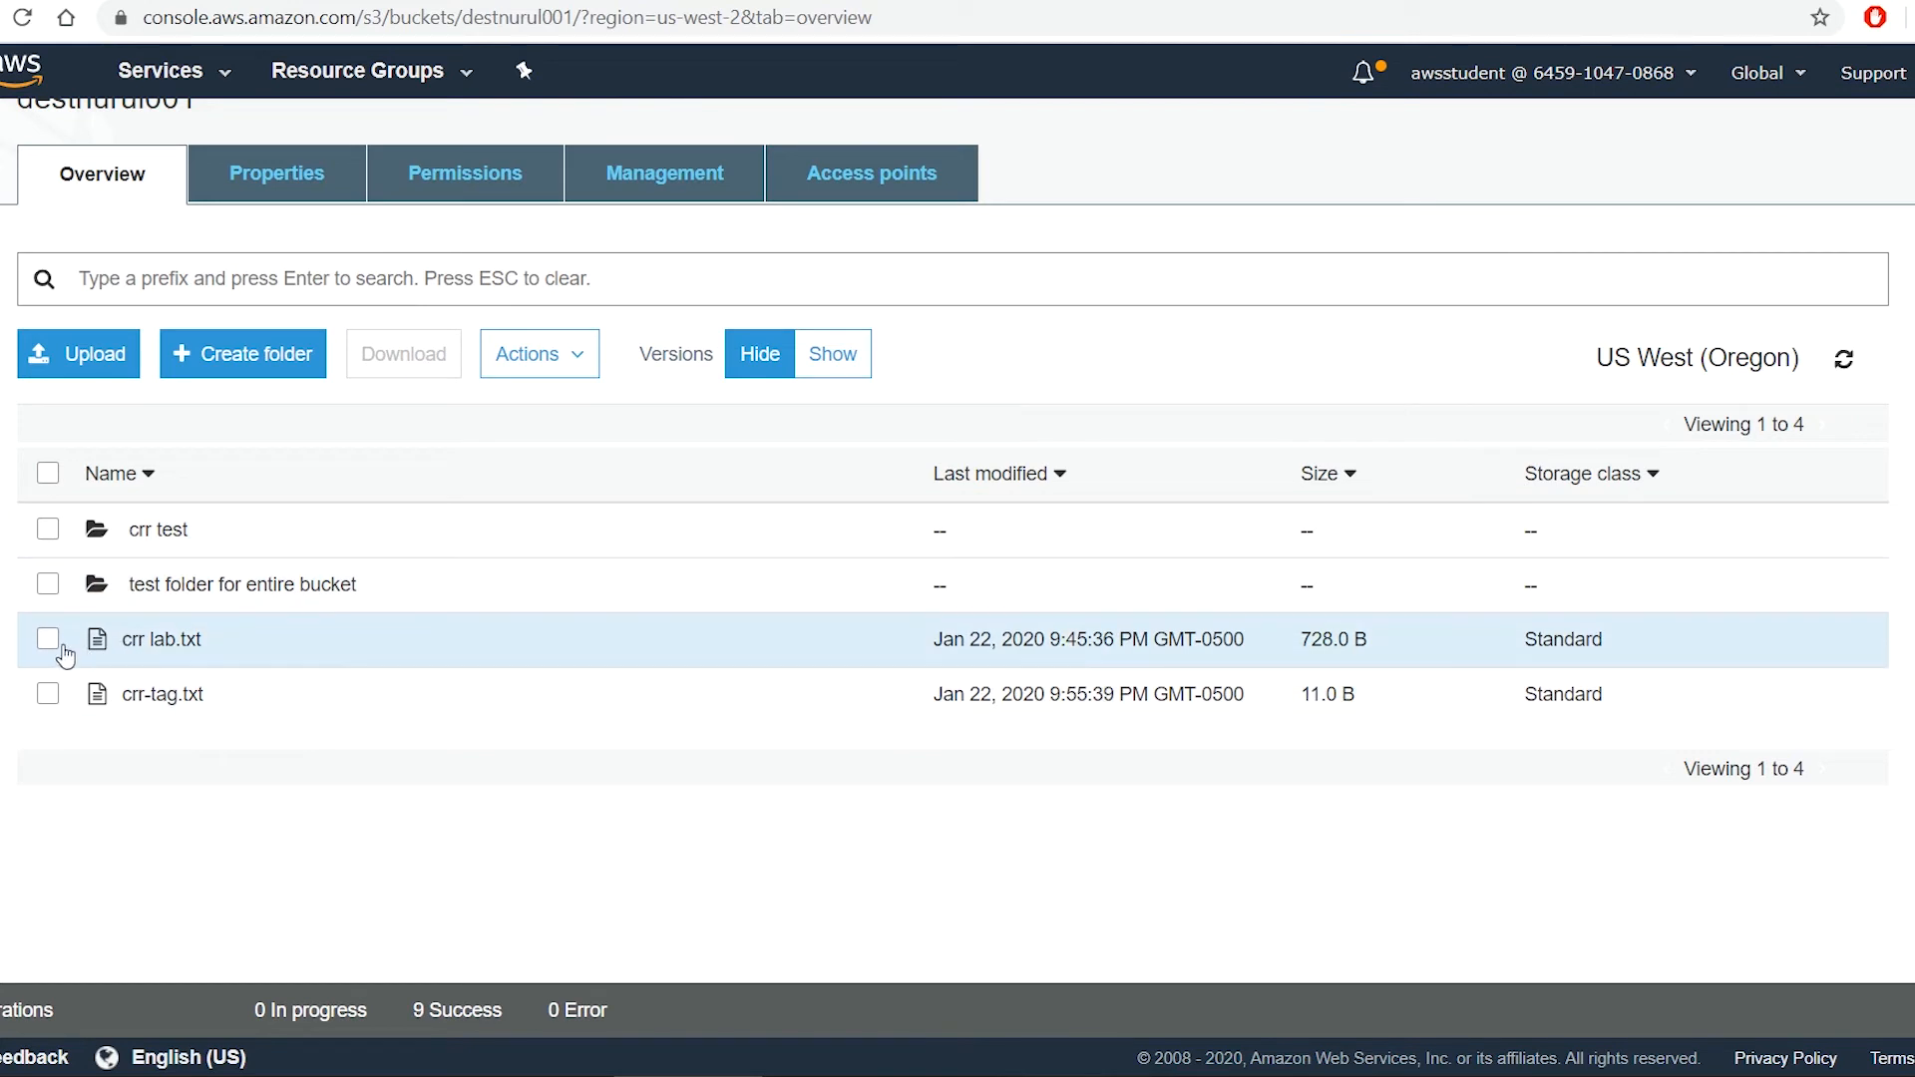
pyautogui.moveTo(17, 641); pyautogui.dragTo(45, 646)
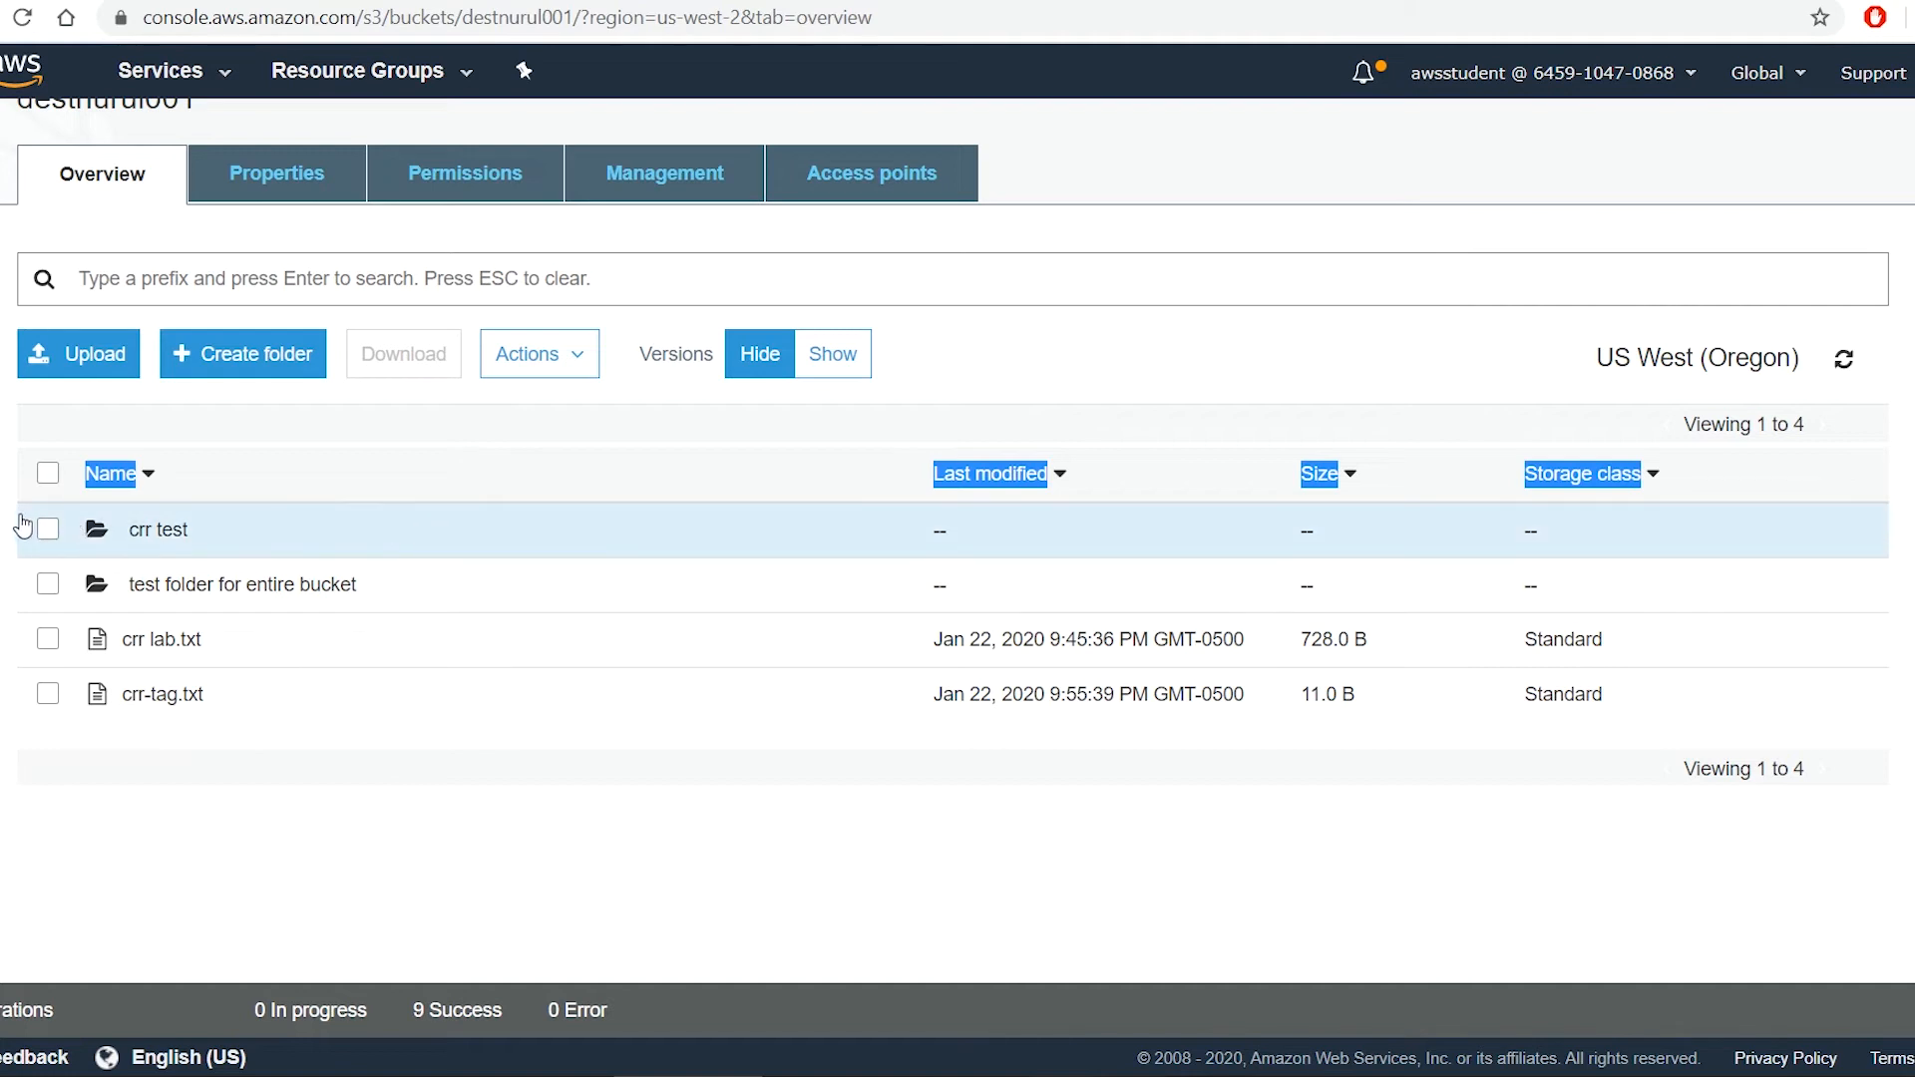
pyautogui.click(112, 716)
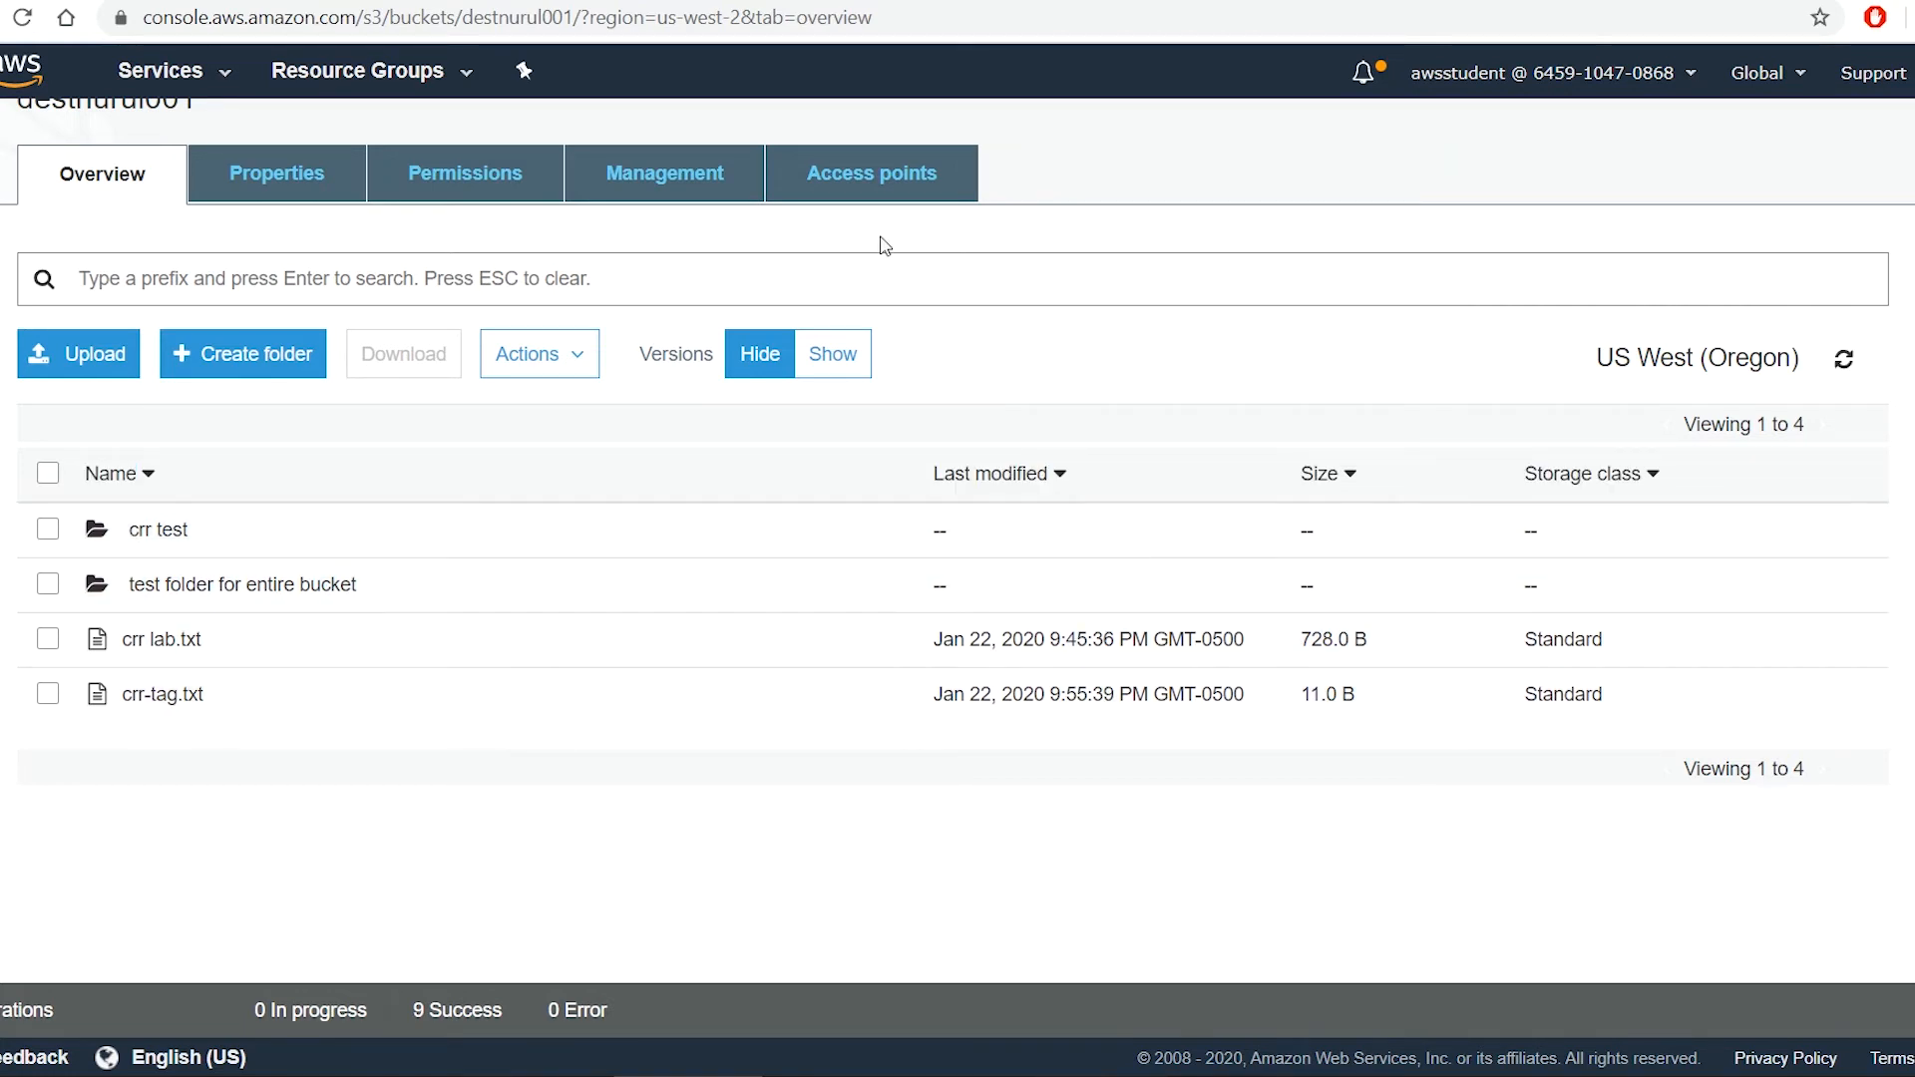
# Delete crr-tag.txt from sourcenurul001
pyautogui.scroll(3, 197, 598)
pyautogui.click(55, 142)
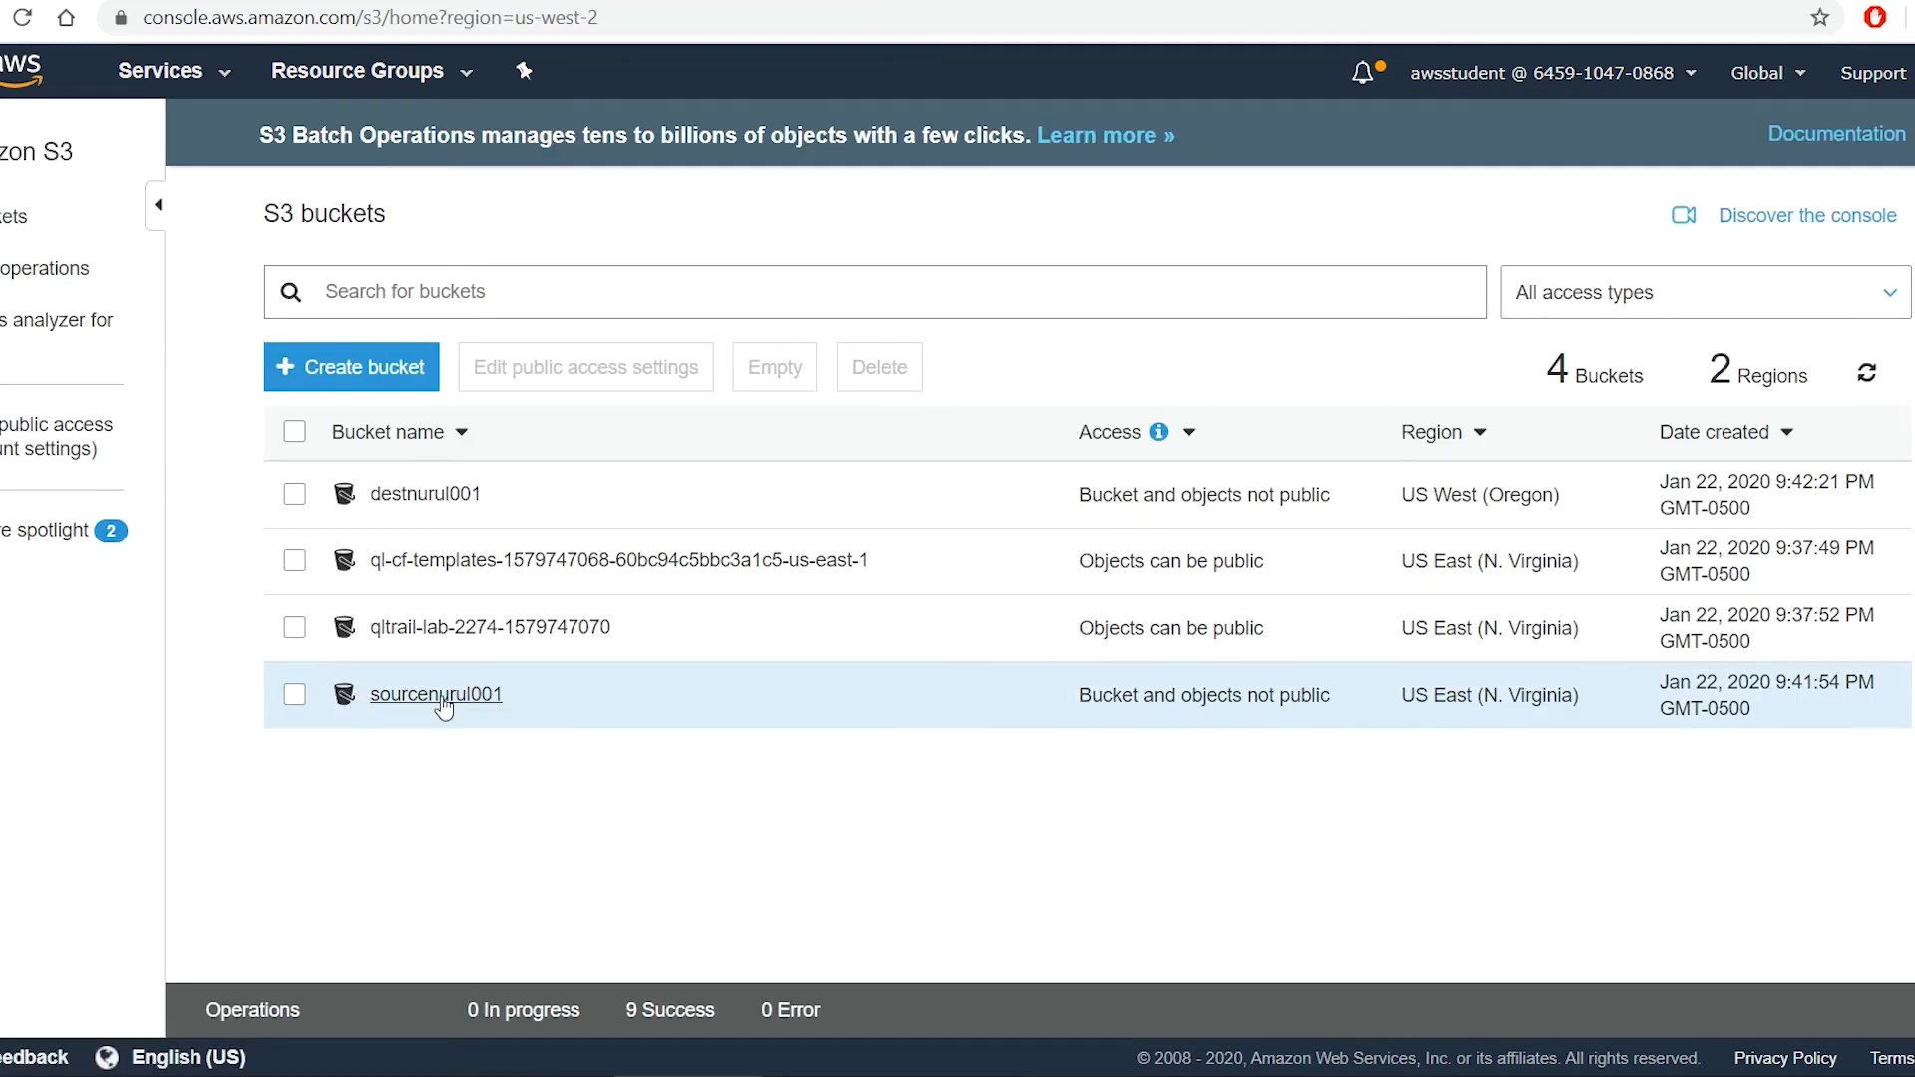
pyautogui.click(439, 695)
pyautogui.scroll(-2, 641, 649)
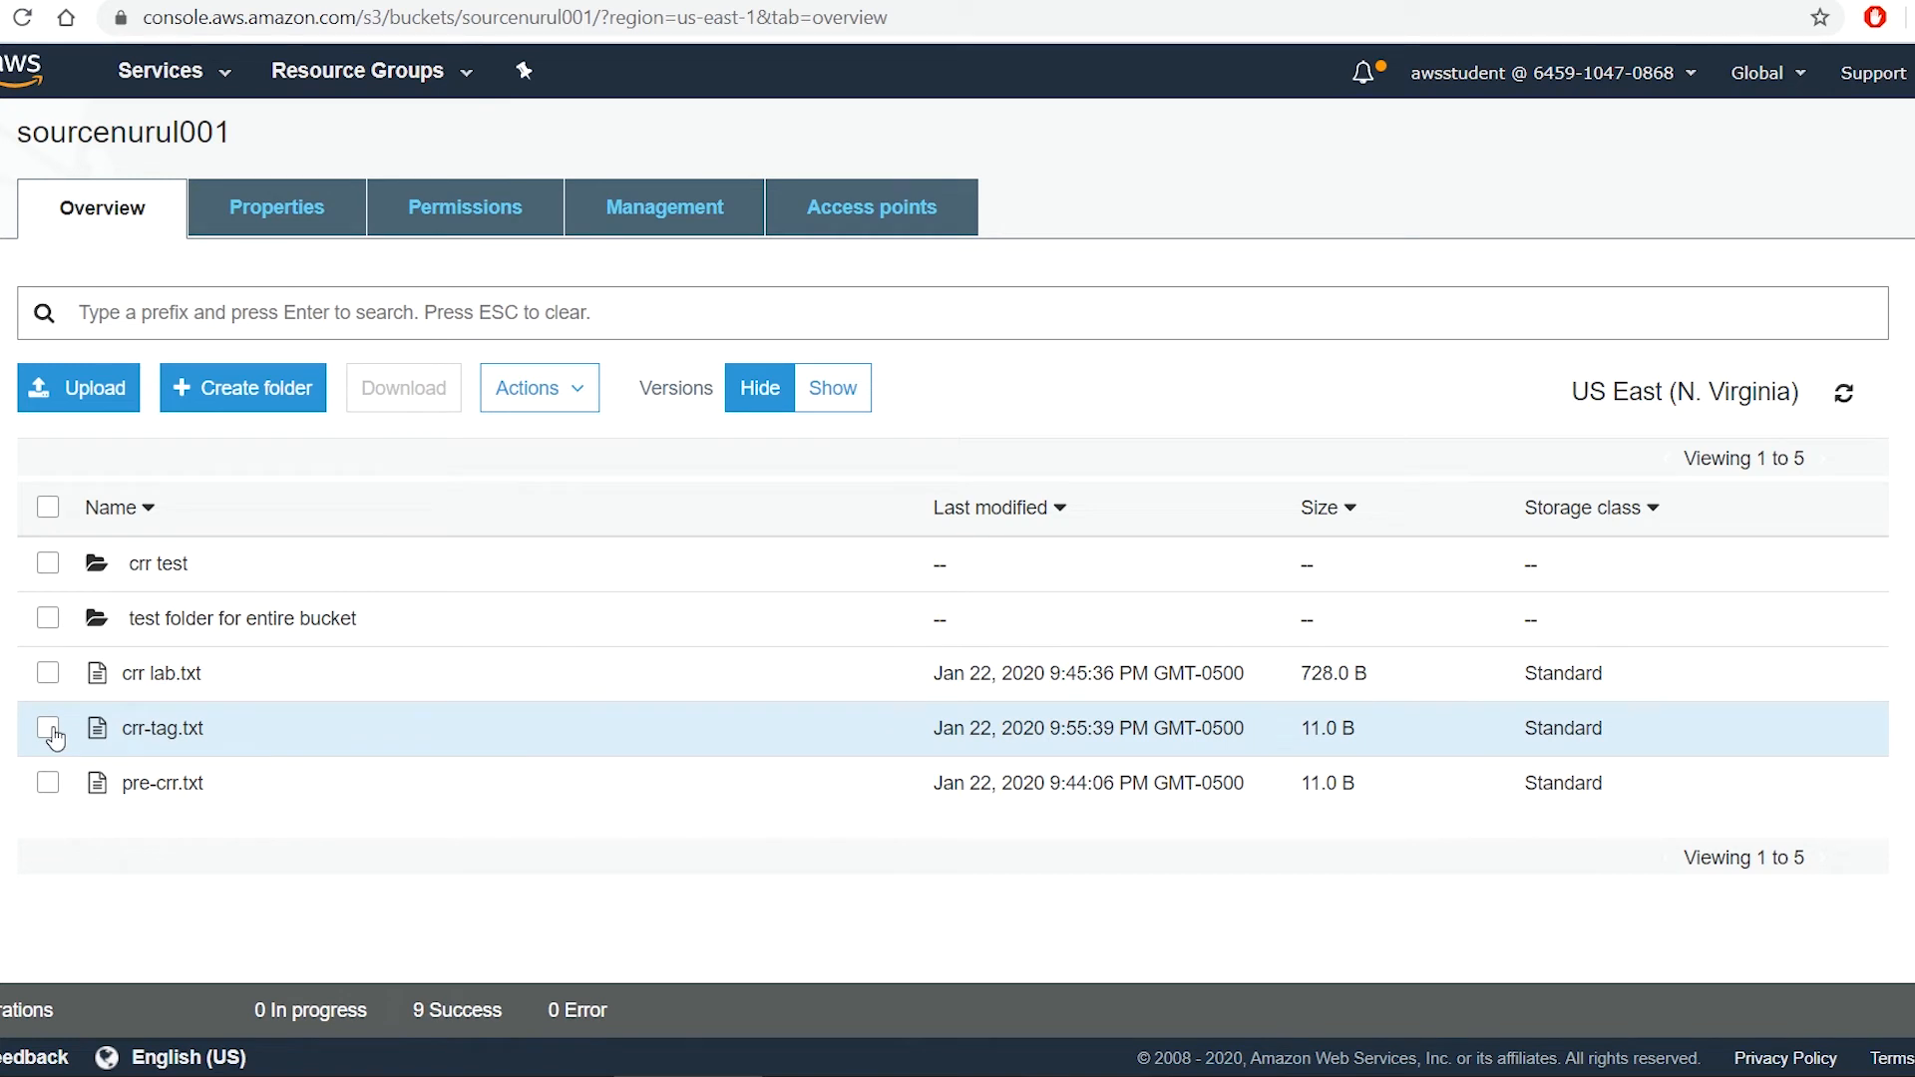
pyautogui.click(52, 732)
pyautogui.click(52, 732)
pyautogui.click(48, 729)
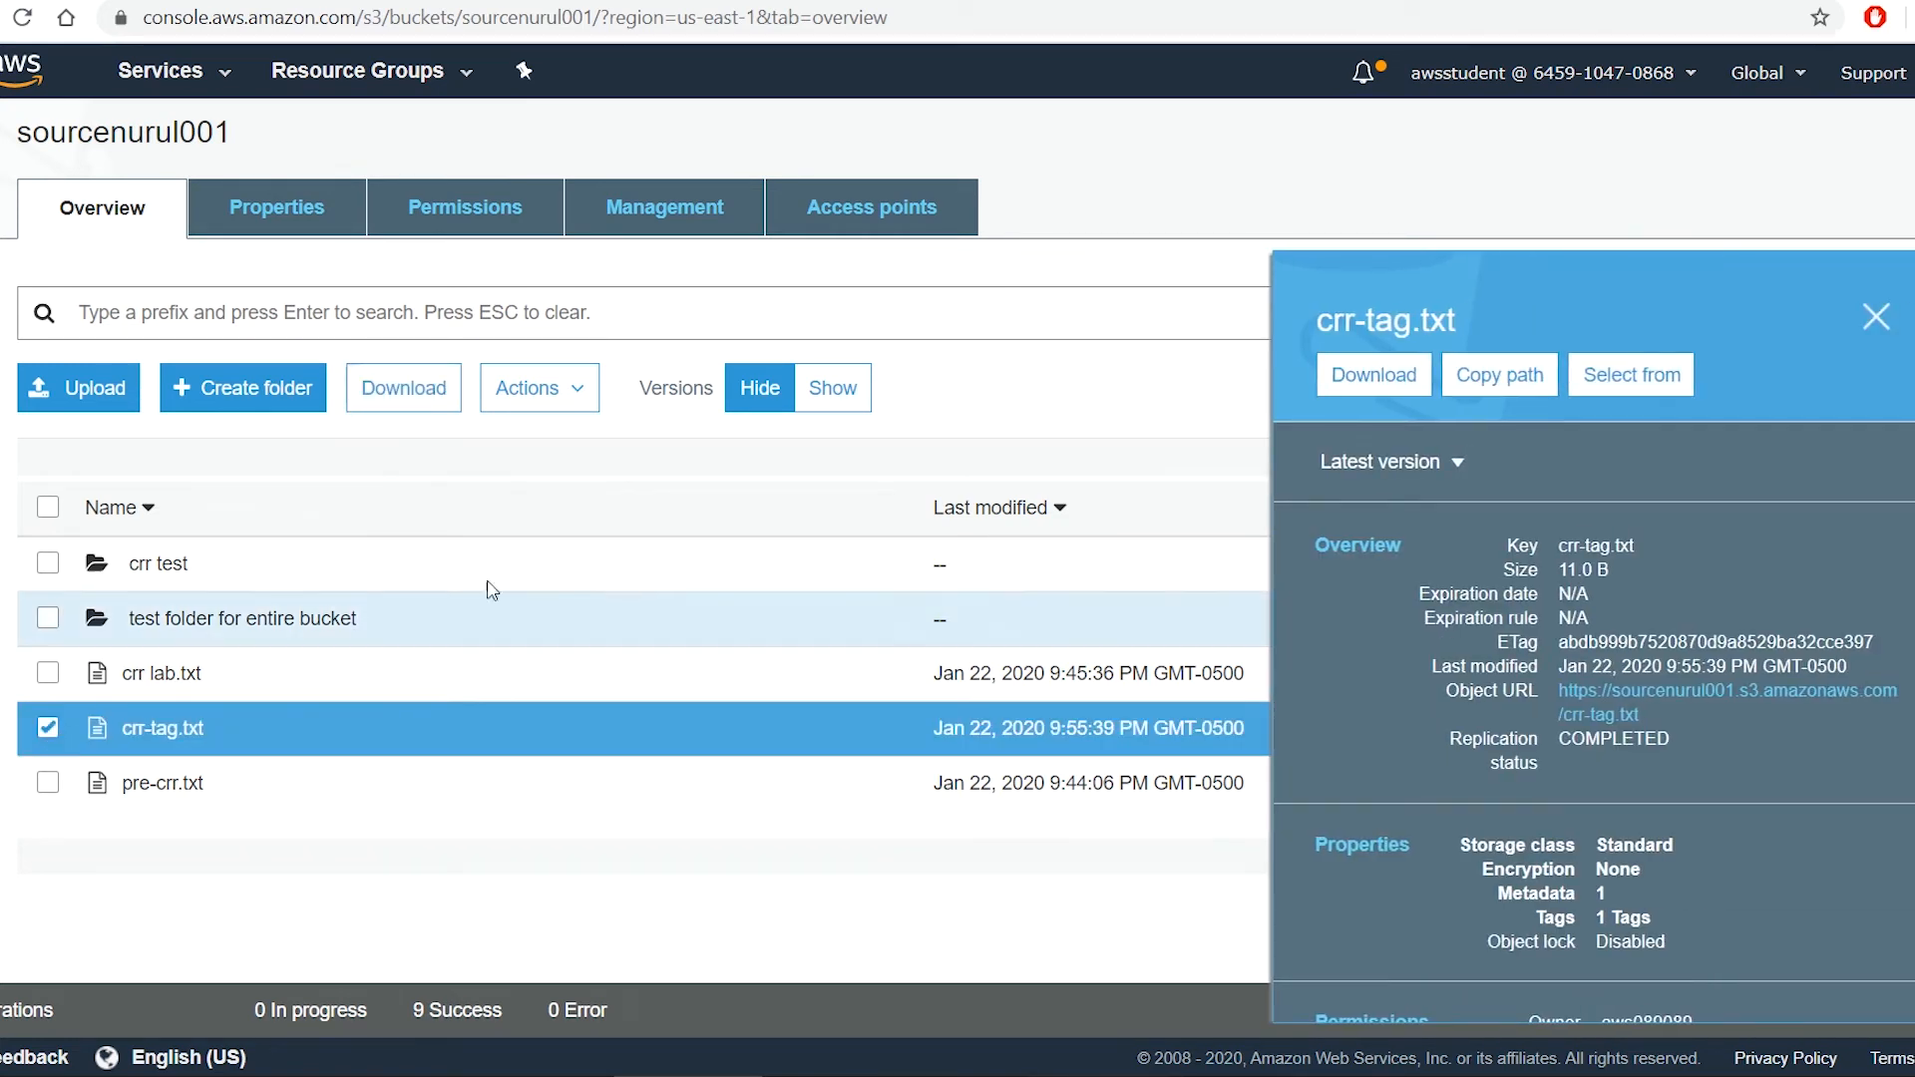
pyautogui.click(571, 392)
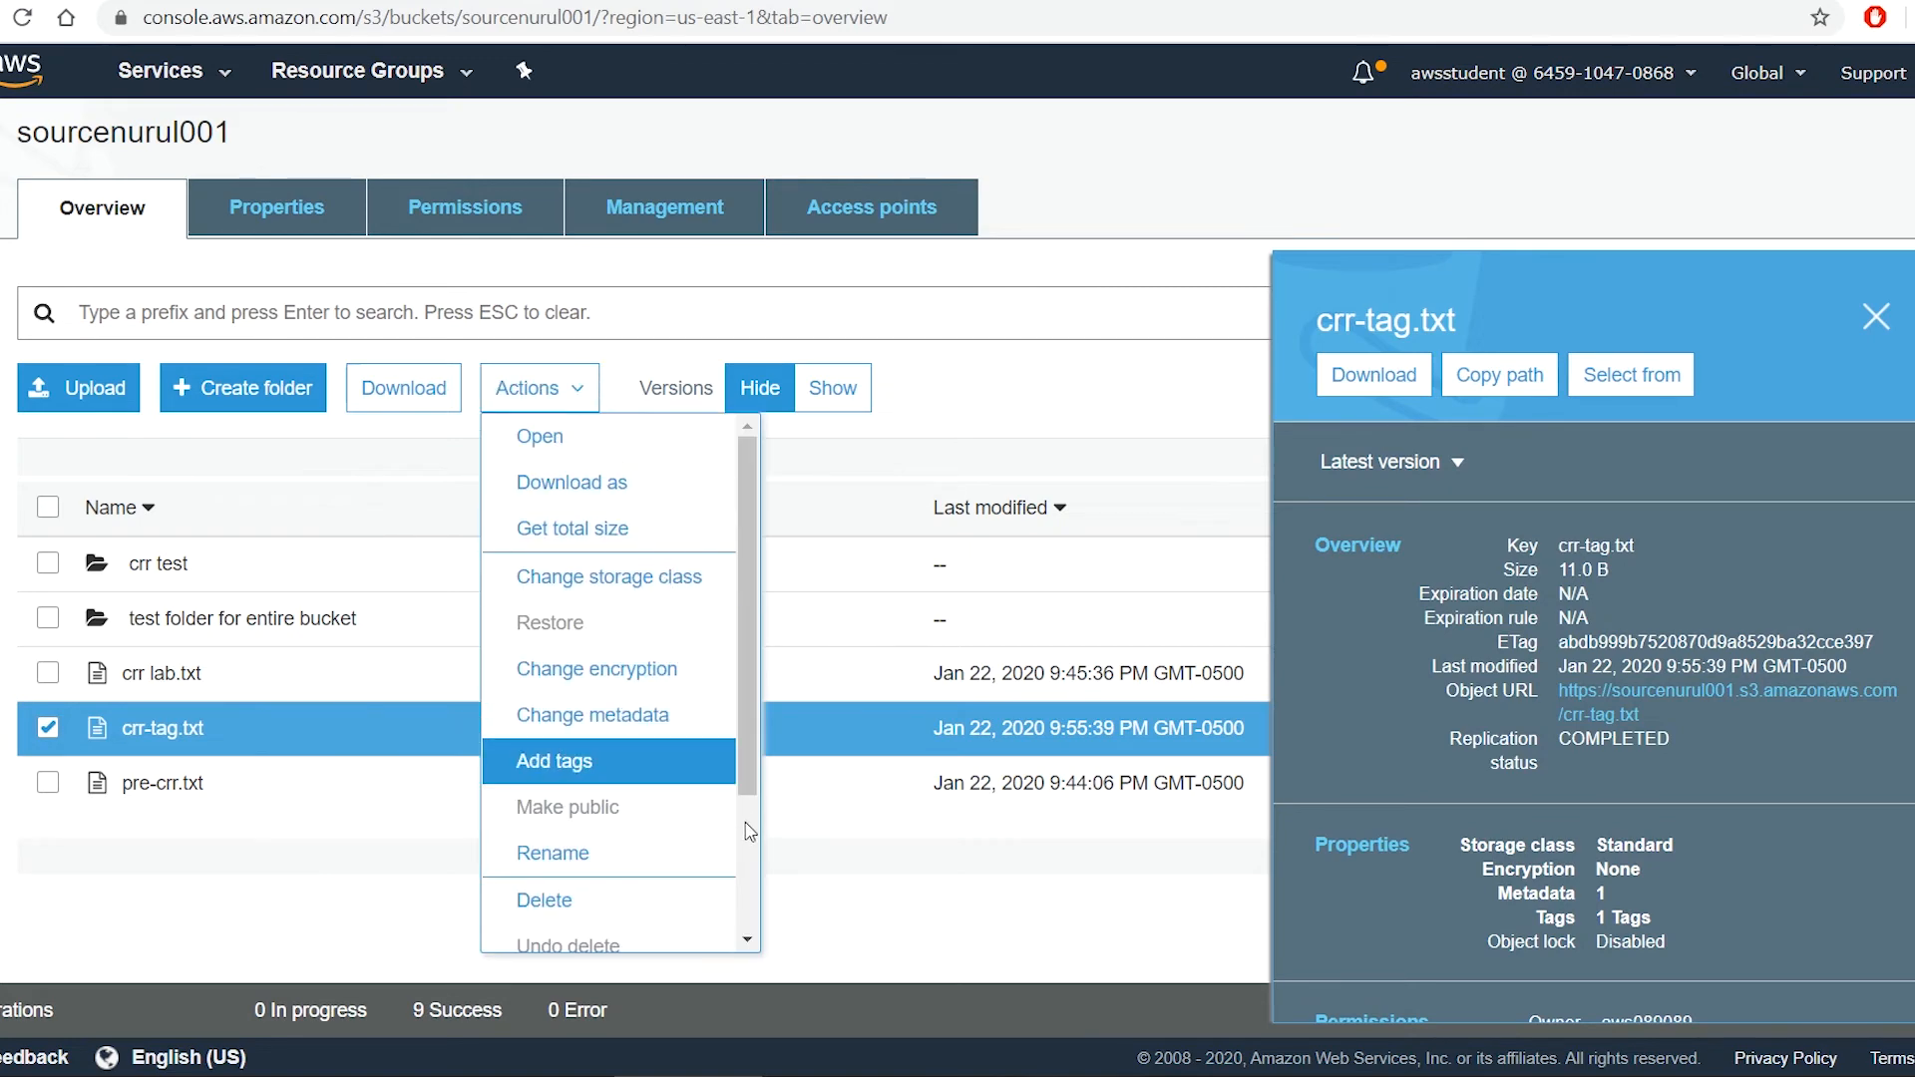
pyautogui.scroll(-1, 638, 758)
pyautogui.click(627, 698)
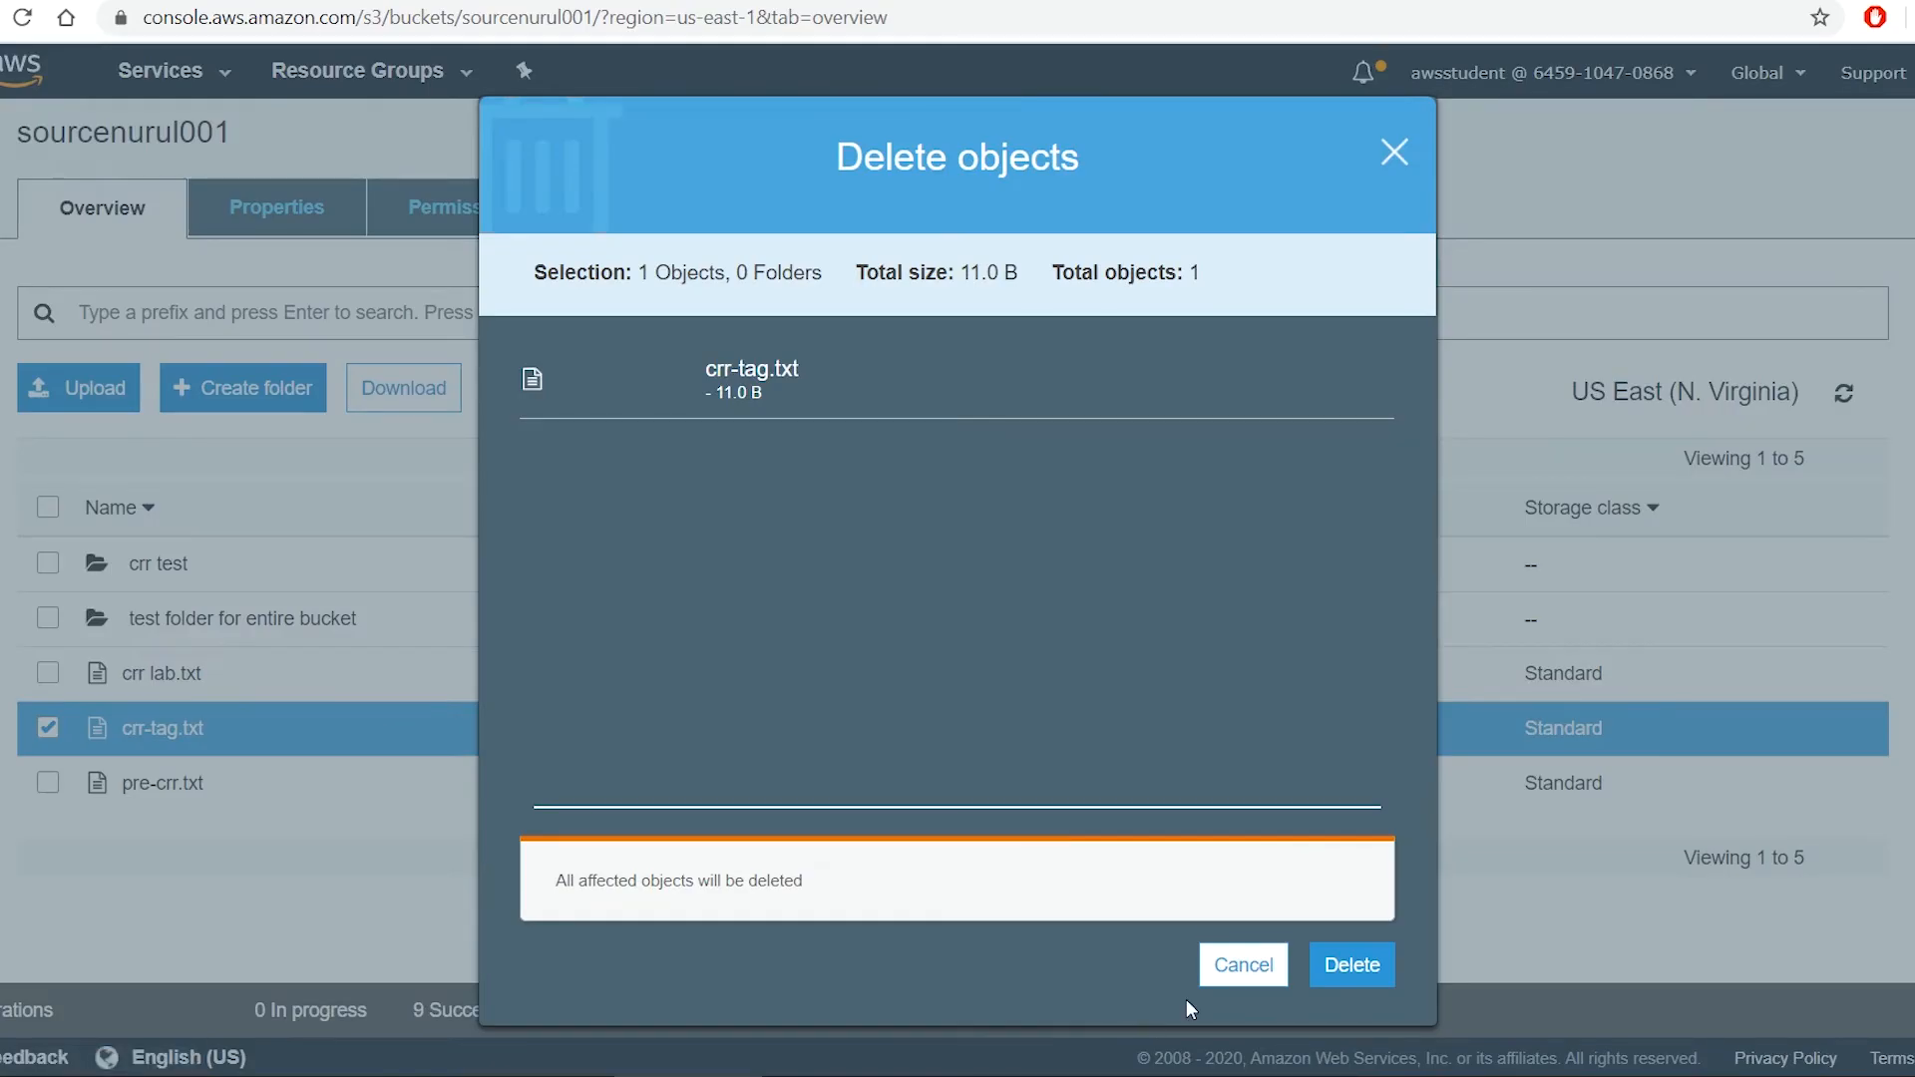
pyautogui.click(1351, 968)
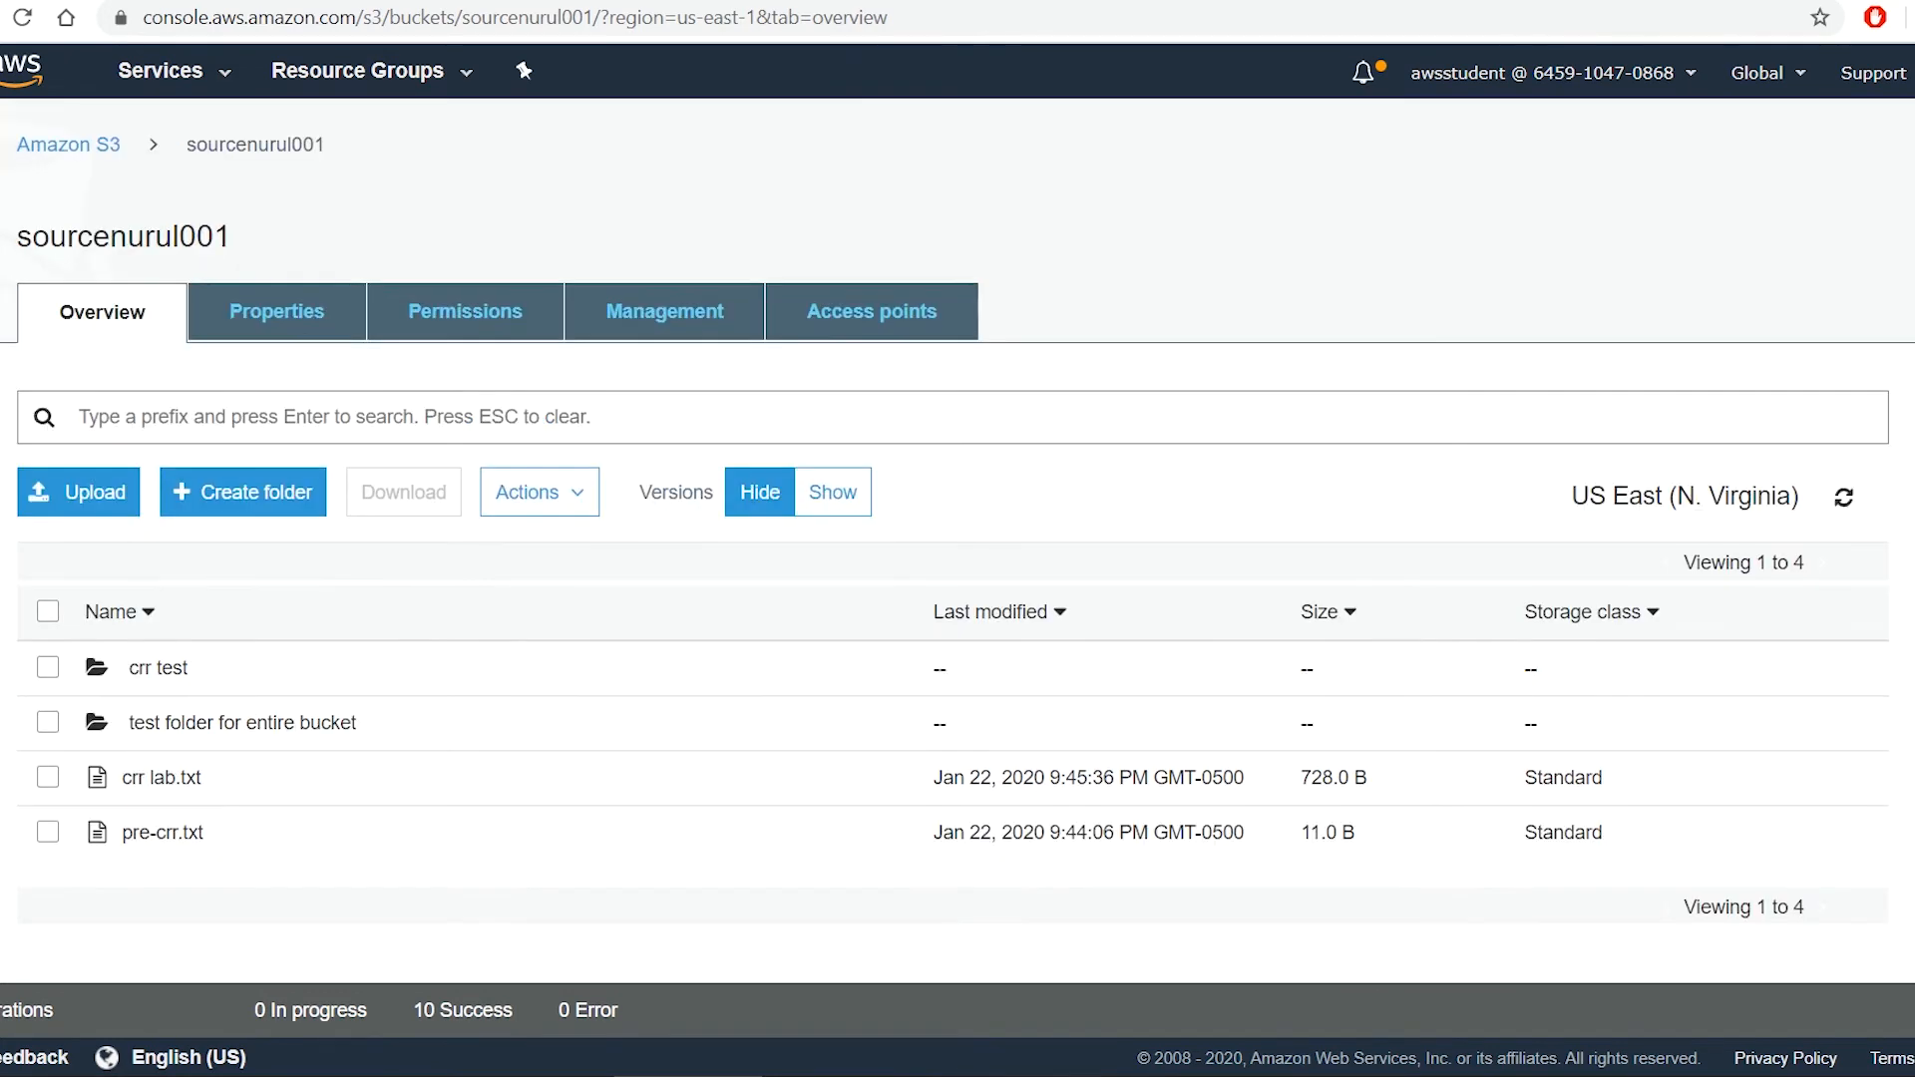
# Open destnurul001 and refresh it to check whether deleting crr-tag.txt at the source was replicated
pyautogui.click(66, 146)
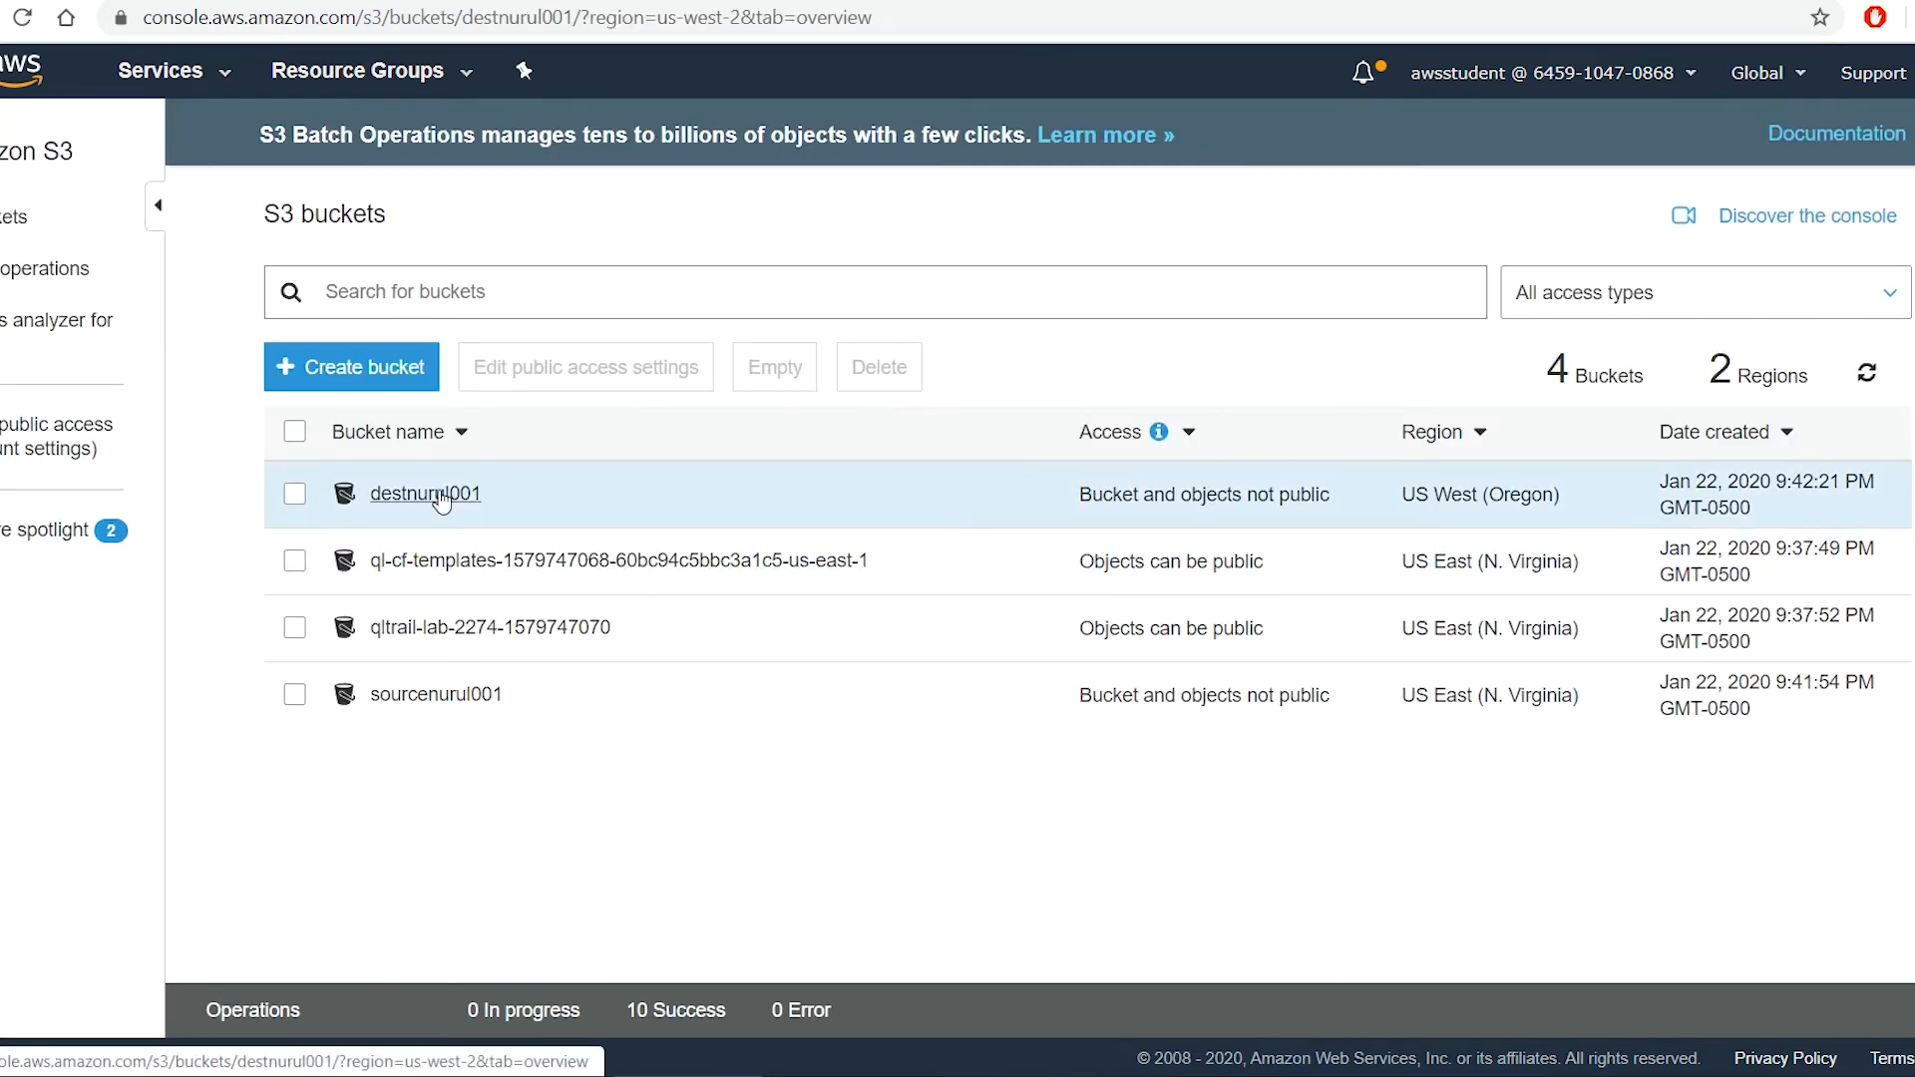
pyautogui.click(440, 494)
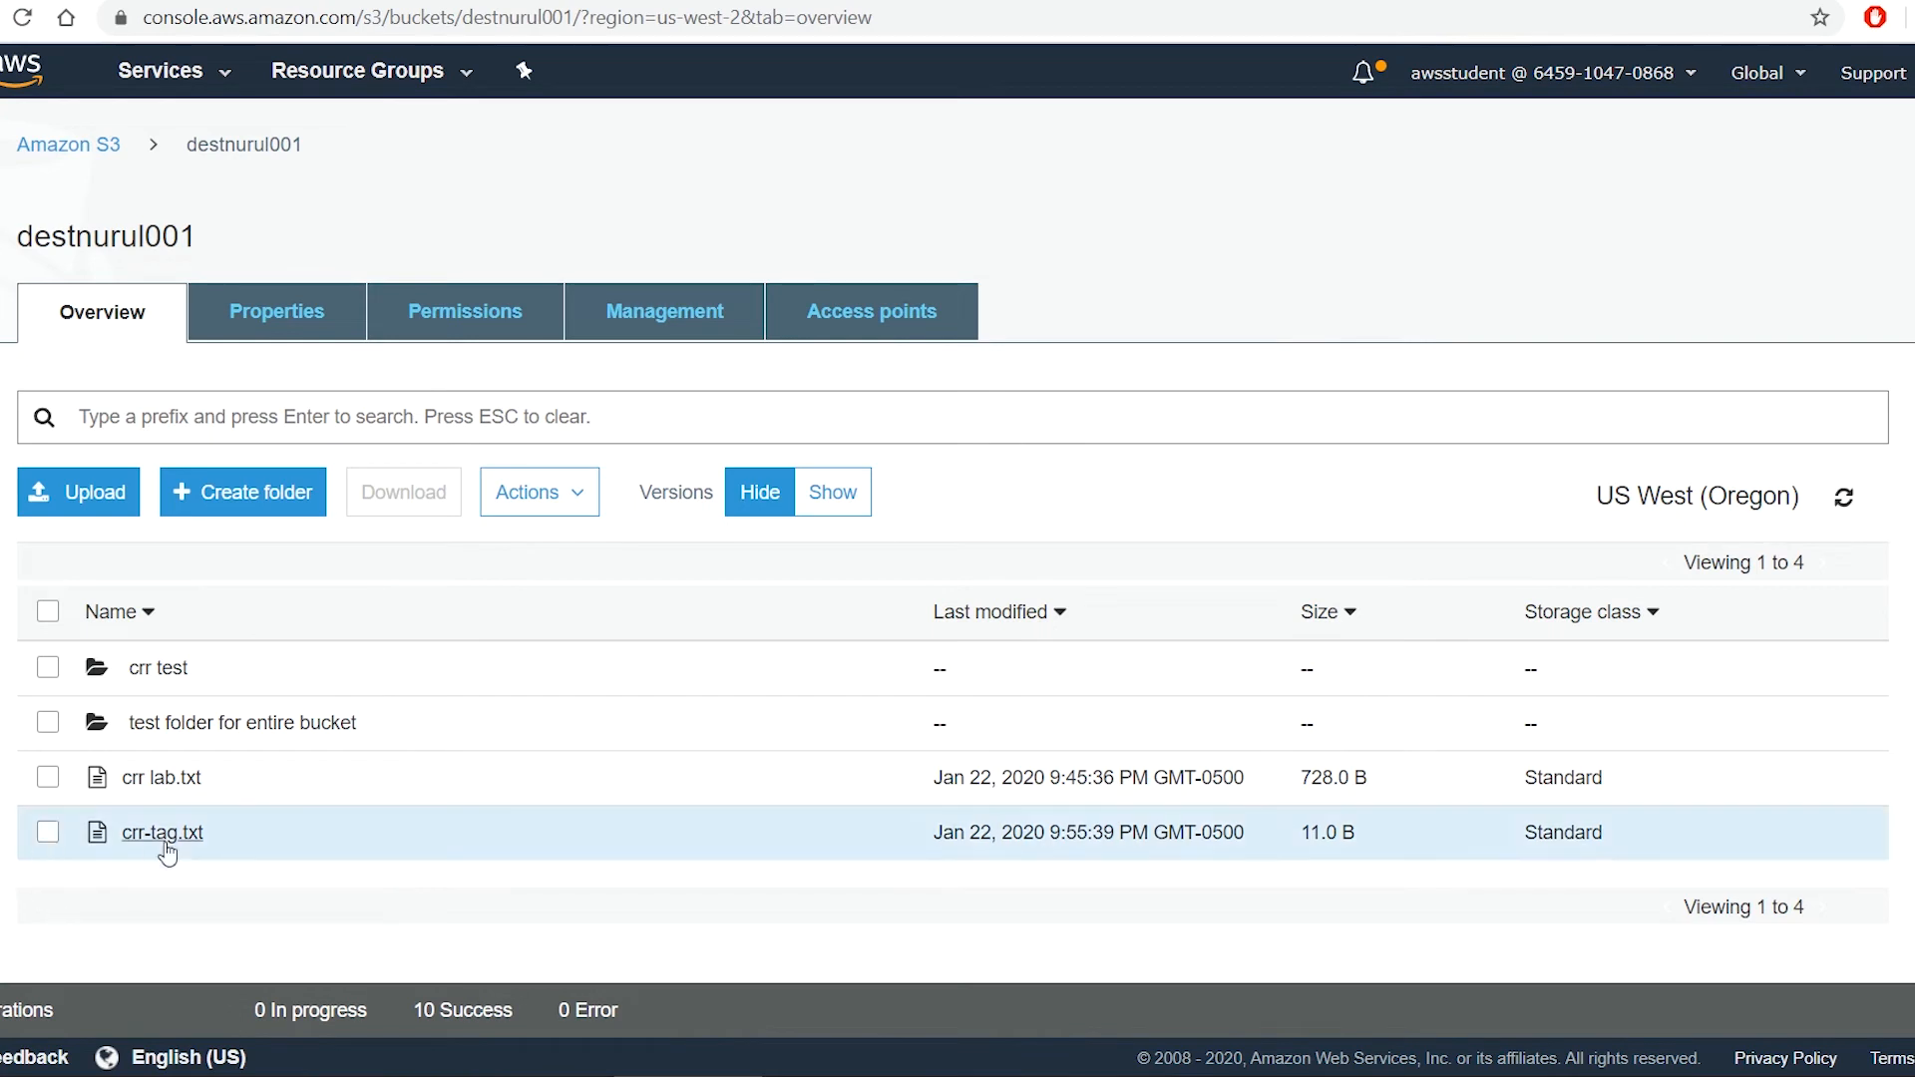
pyautogui.click(1846, 506)
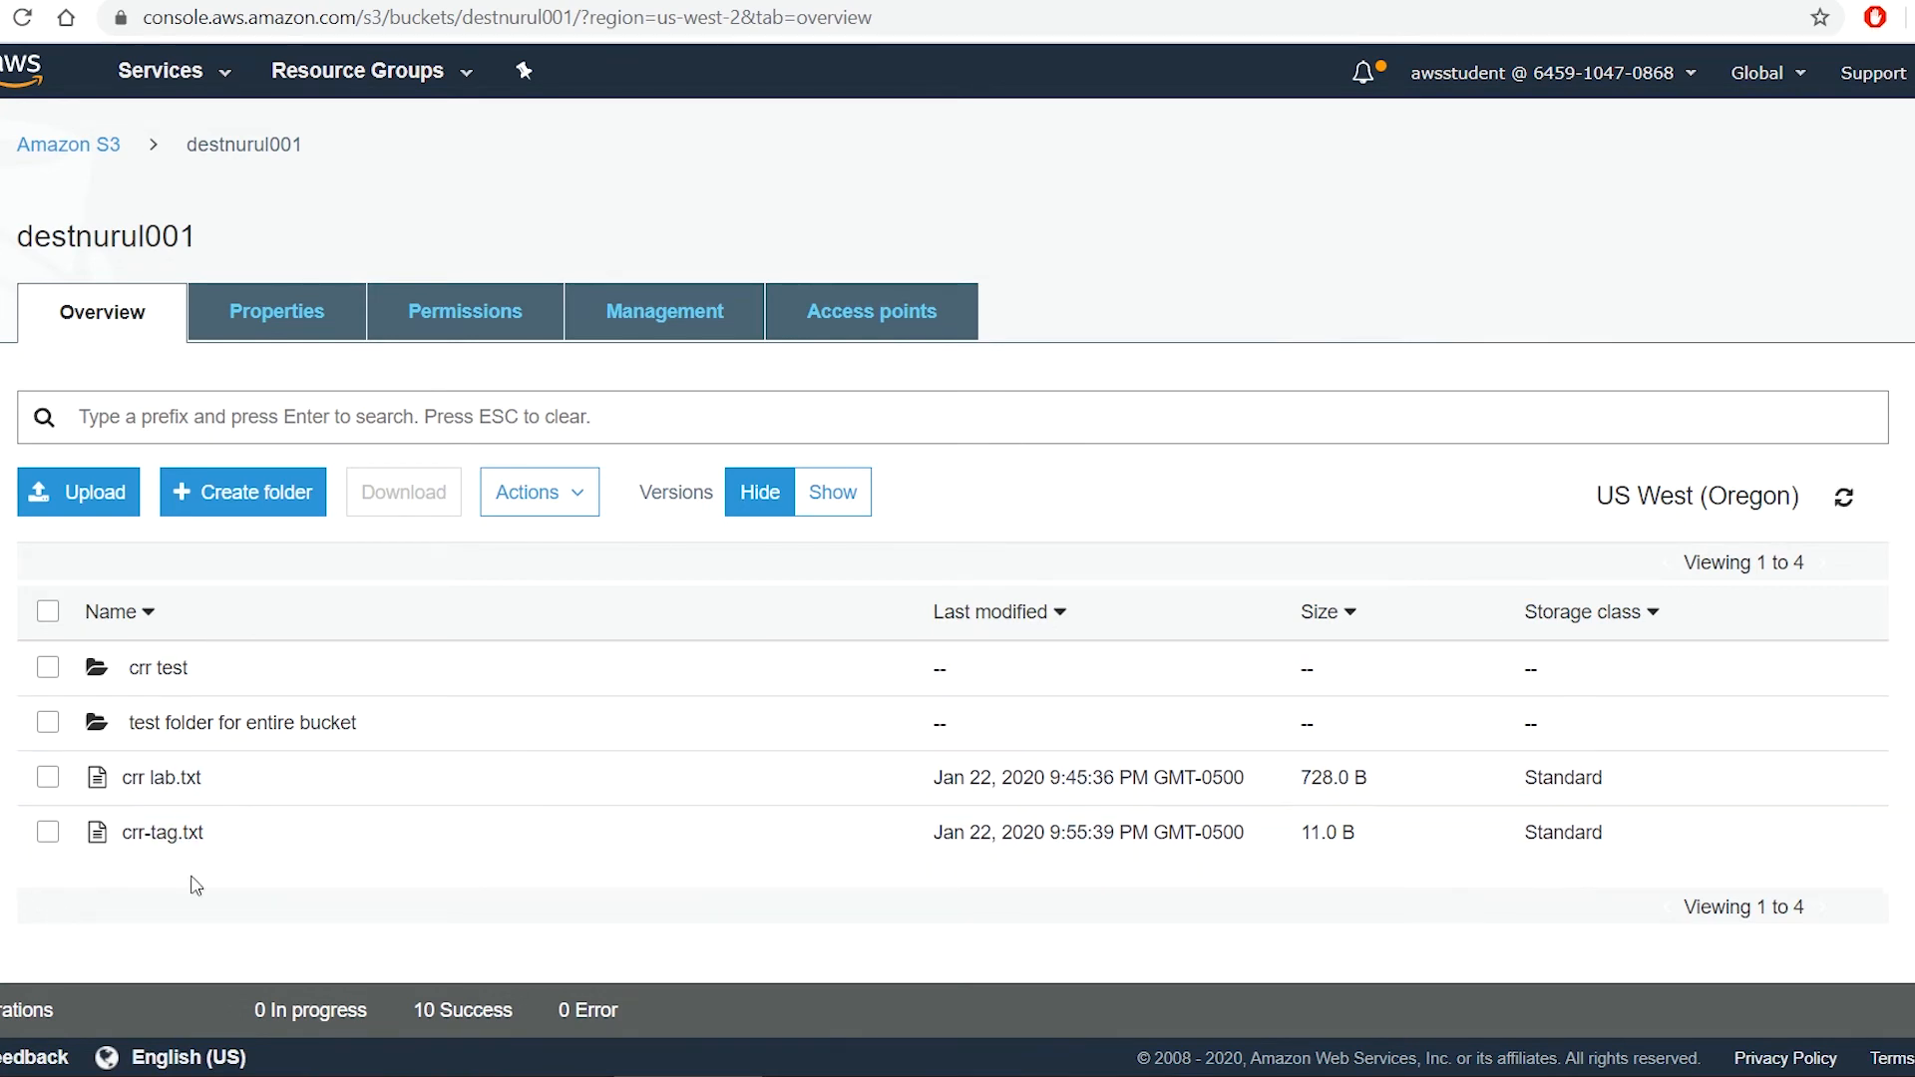
# Return to the sourcenurul001 bucket and delete its crr test folder
pyautogui.click(62, 147)
pyautogui.click(419, 811)
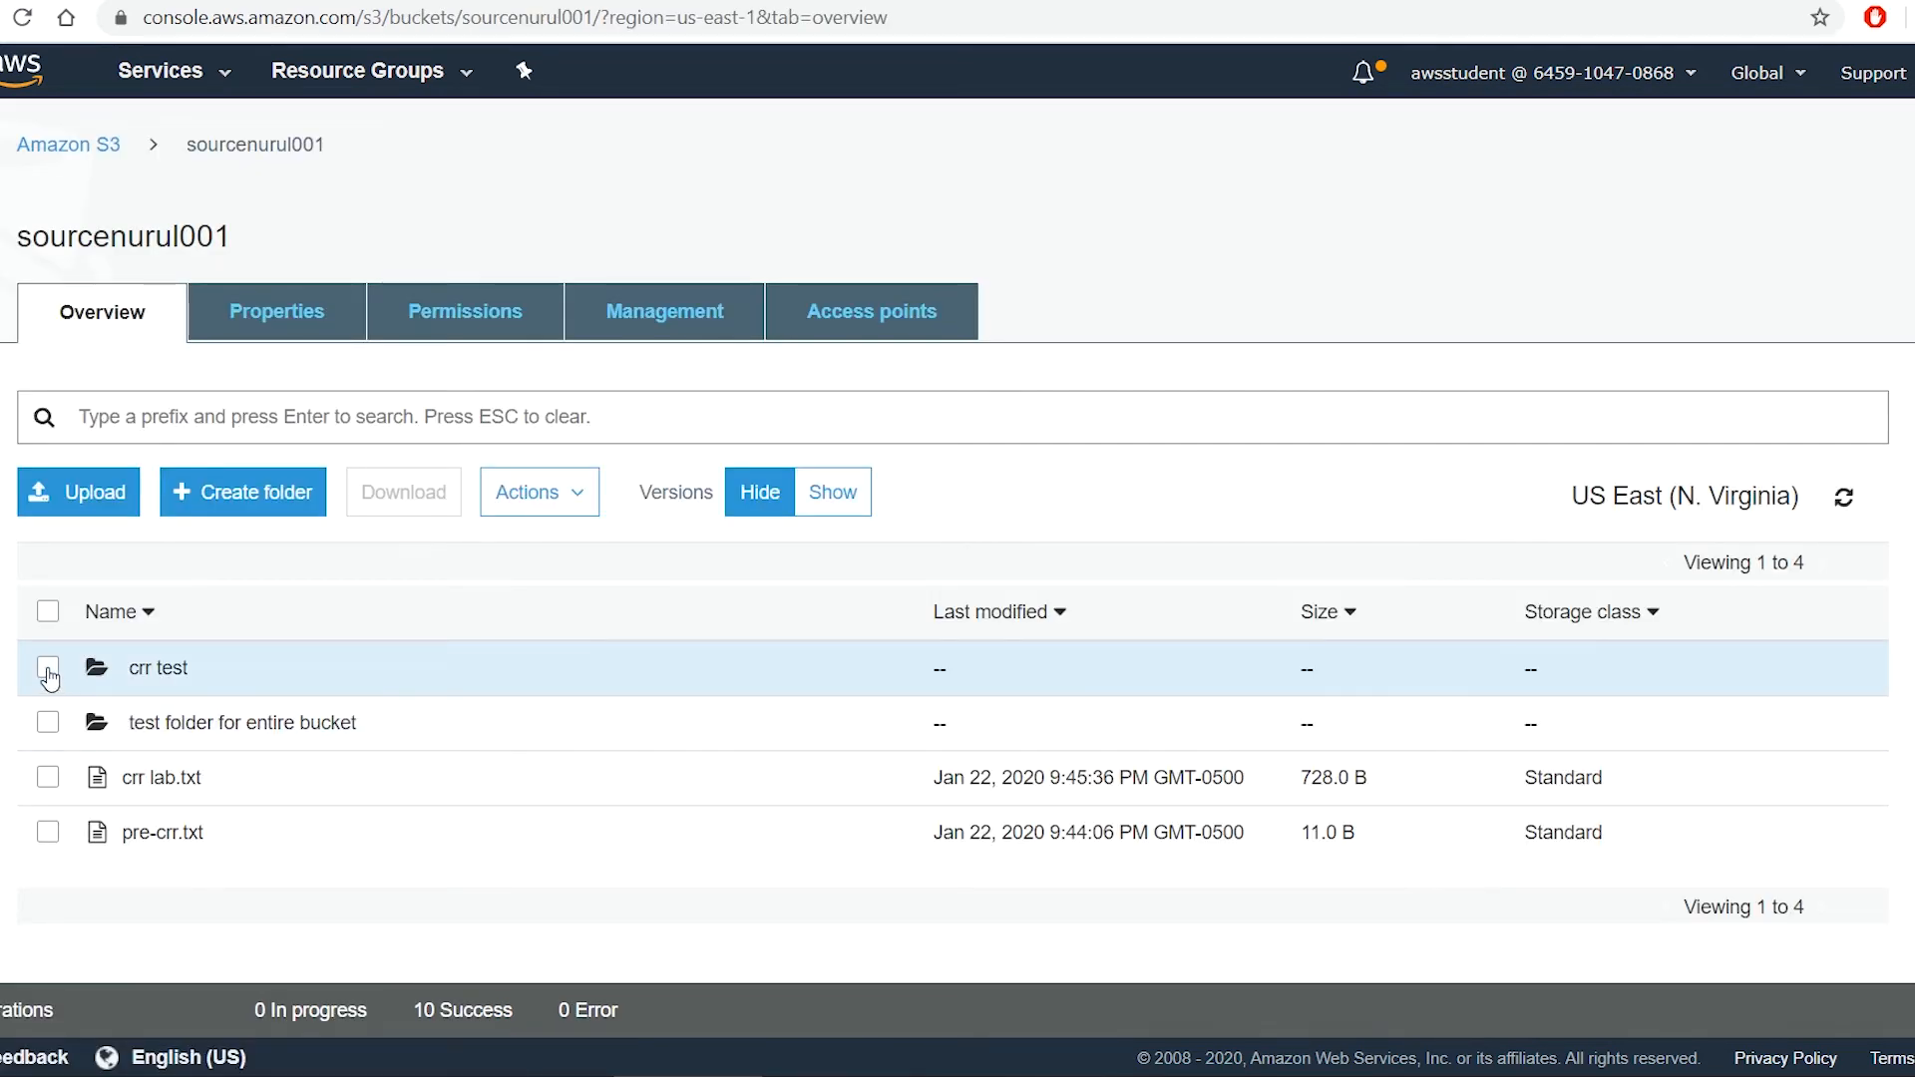
pyautogui.click(48, 668)
pyautogui.click(559, 494)
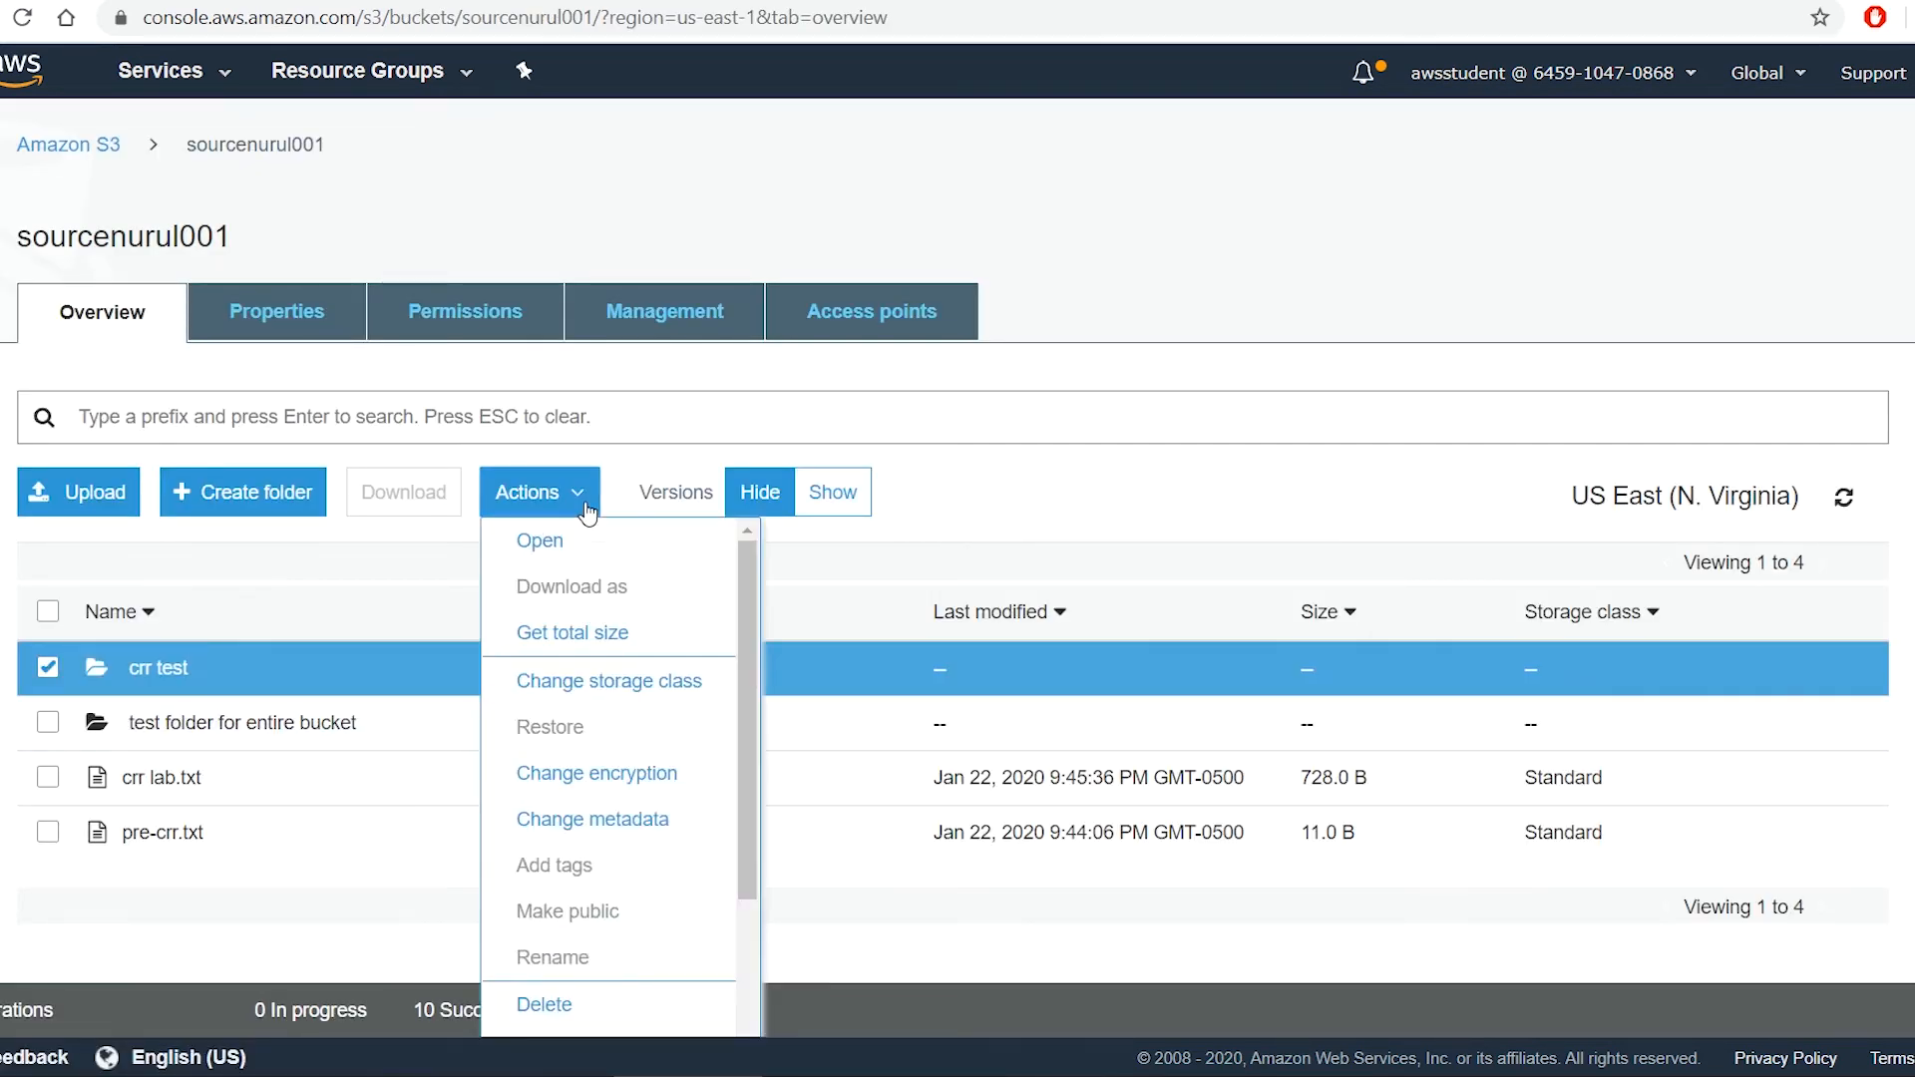
pyautogui.click(643, 1000)
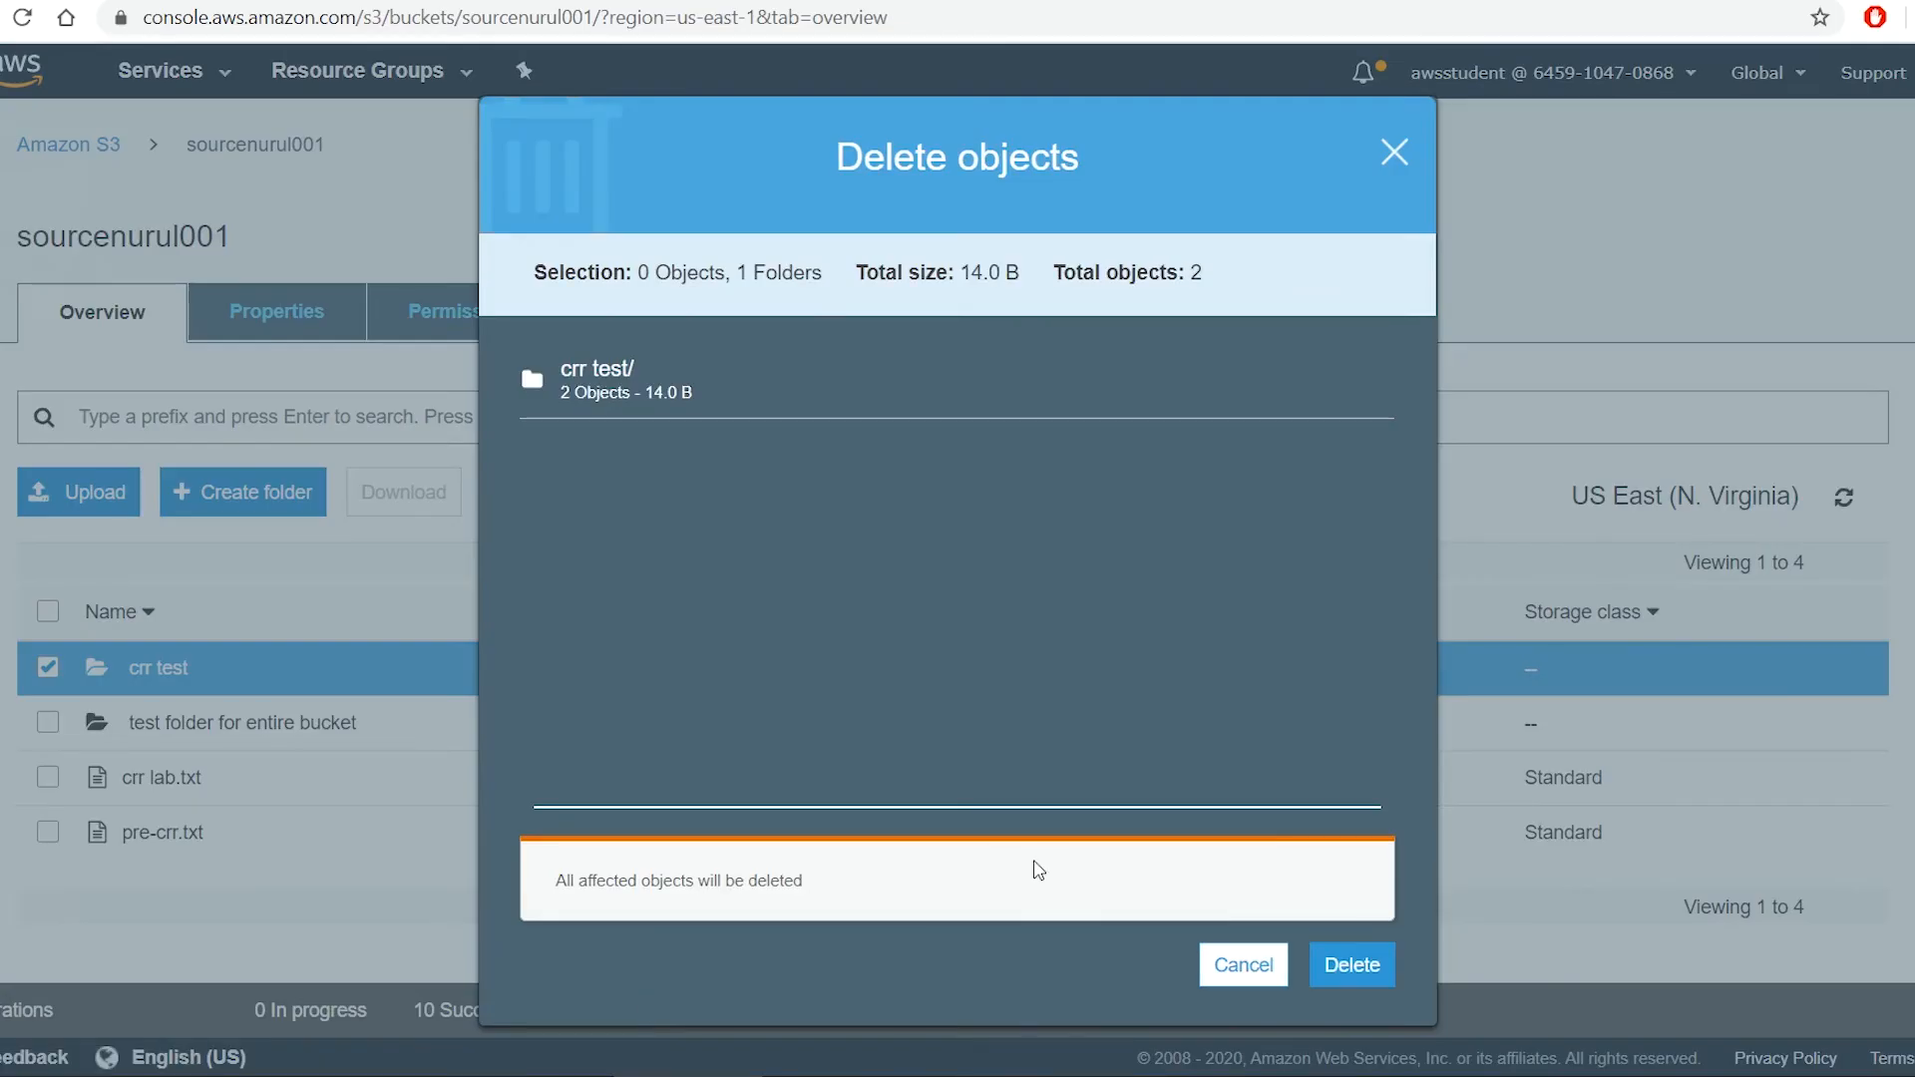
pyautogui.click(1348, 964)
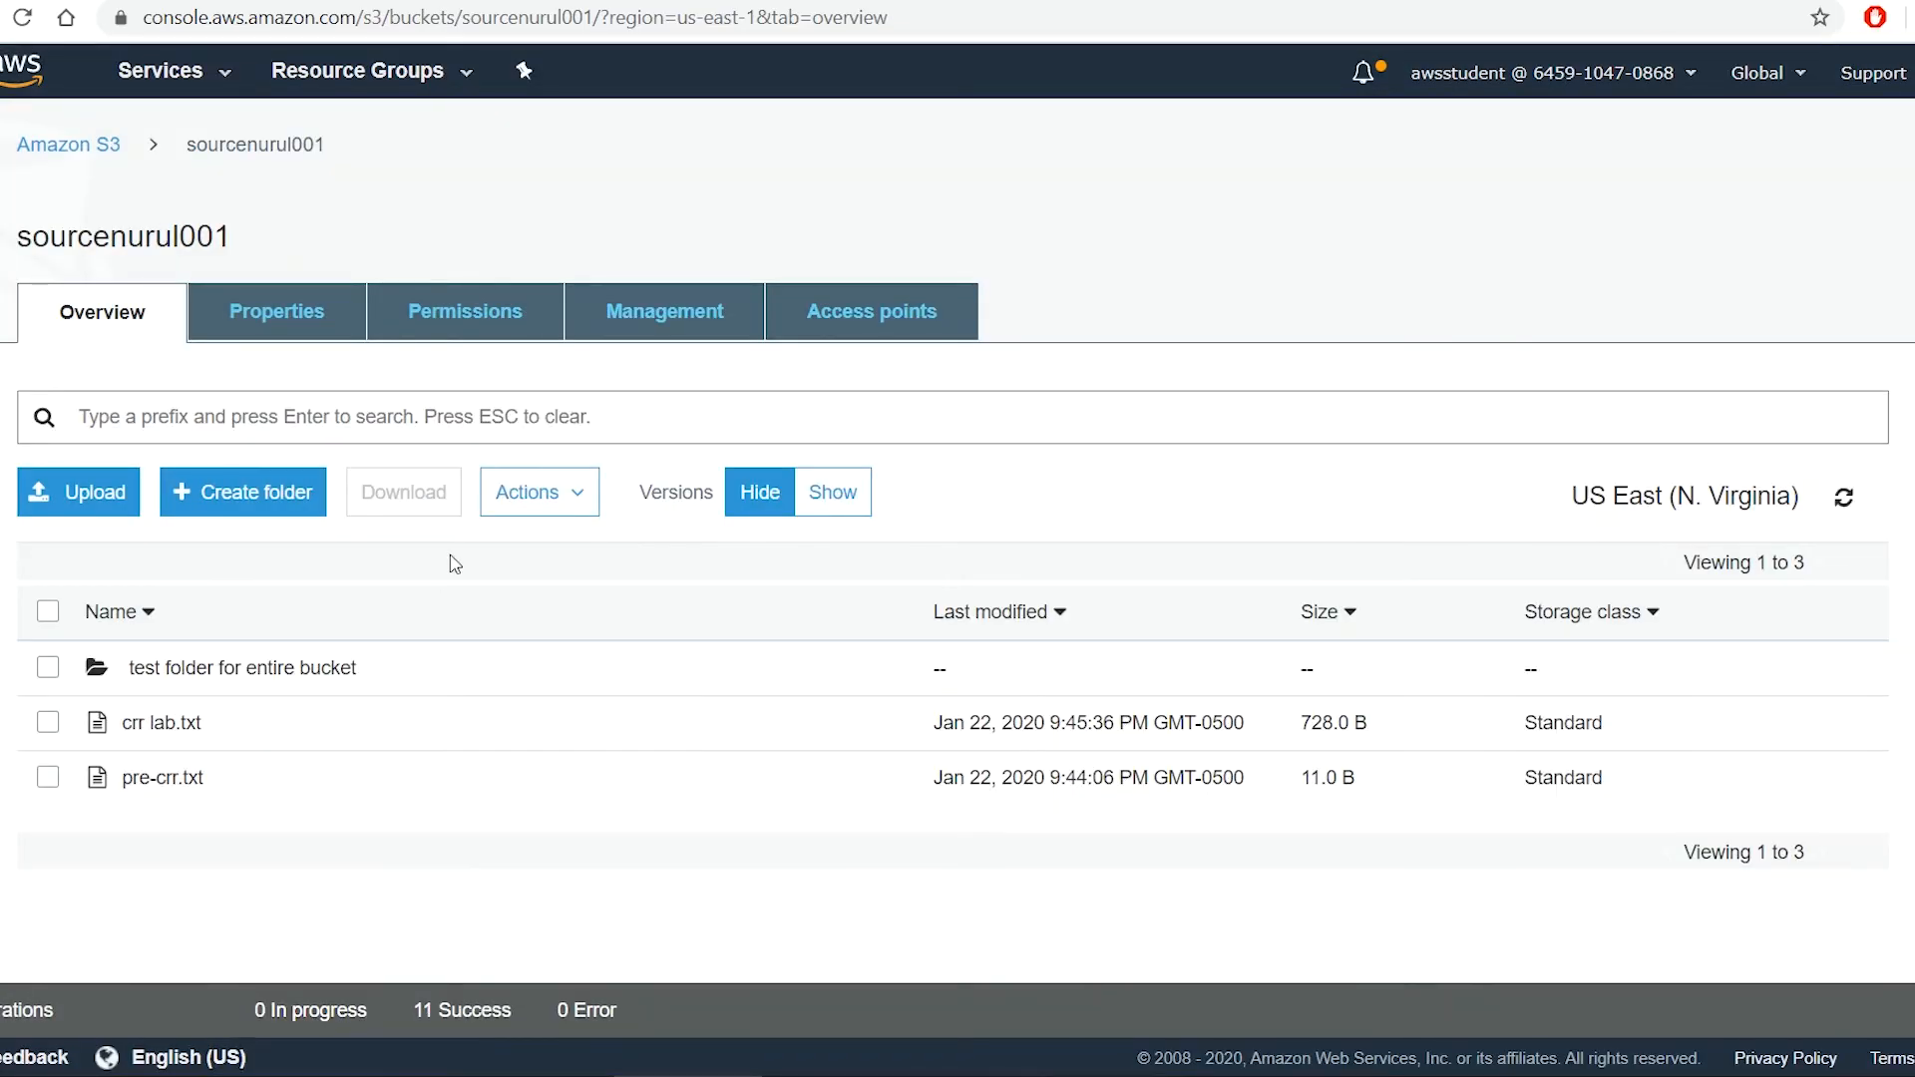
# Open destnurul001 and refresh its object list to check whether the crr test folder deletion was replicated
pyautogui.click(68, 144)
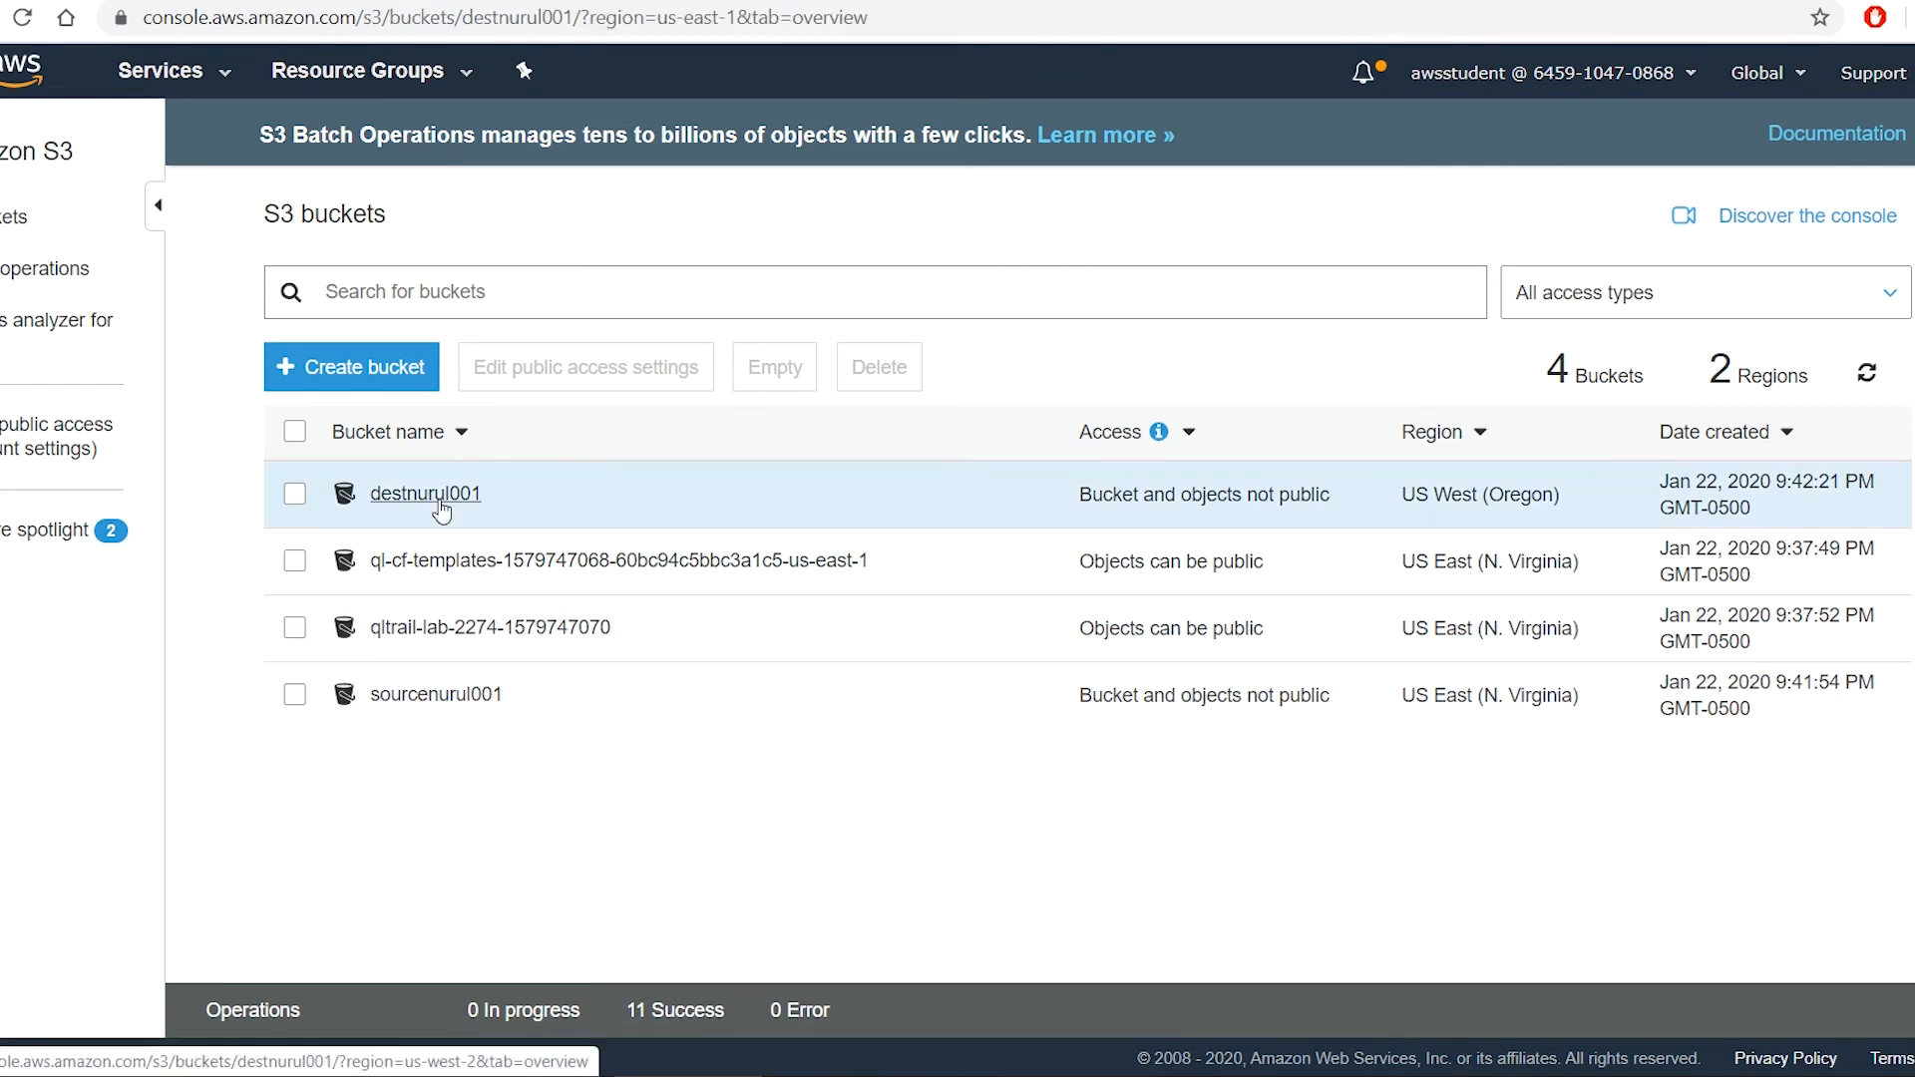
pyautogui.click(389, 495)
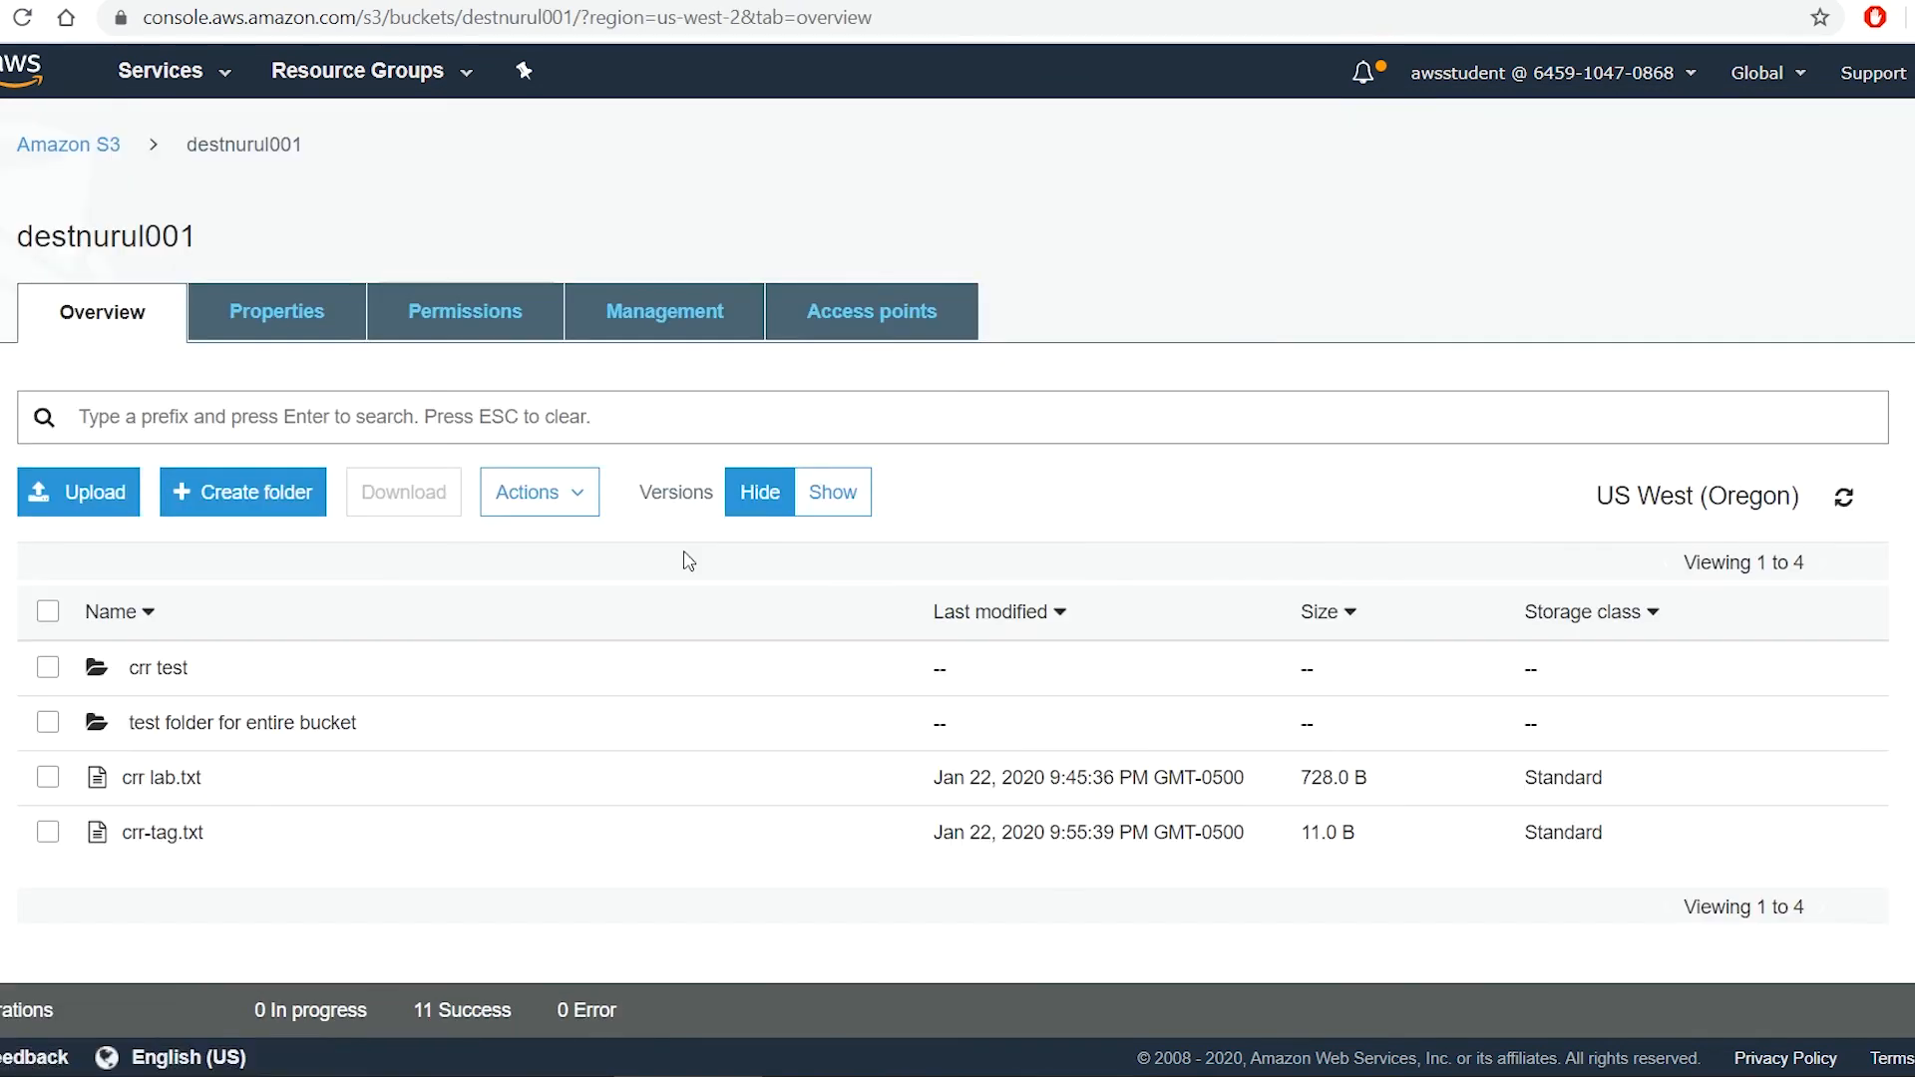
pyautogui.click(1843, 499)
# Delete crr lab.txt and the test folder for entire bucket from sourcenurul001, and refresh its object list
pyautogui.click(64, 145)
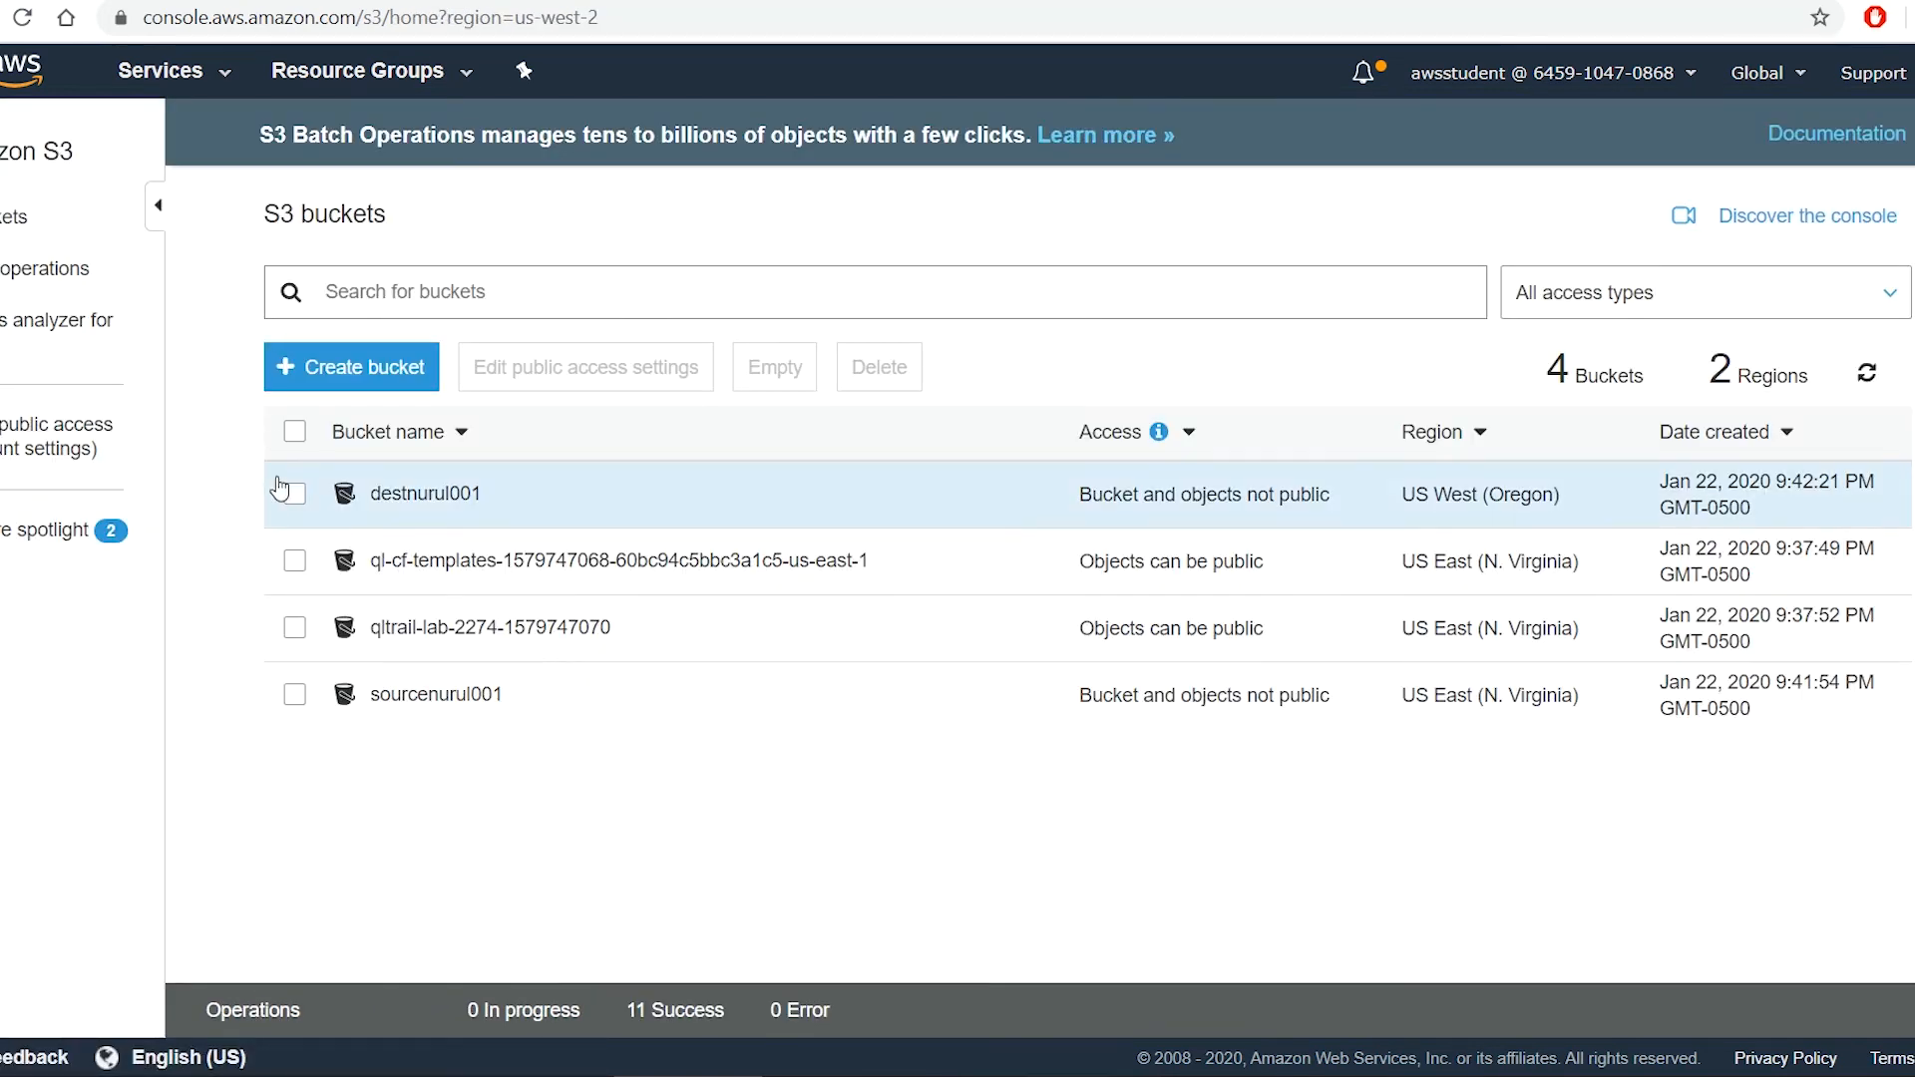
pyautogui.click(411, 694)
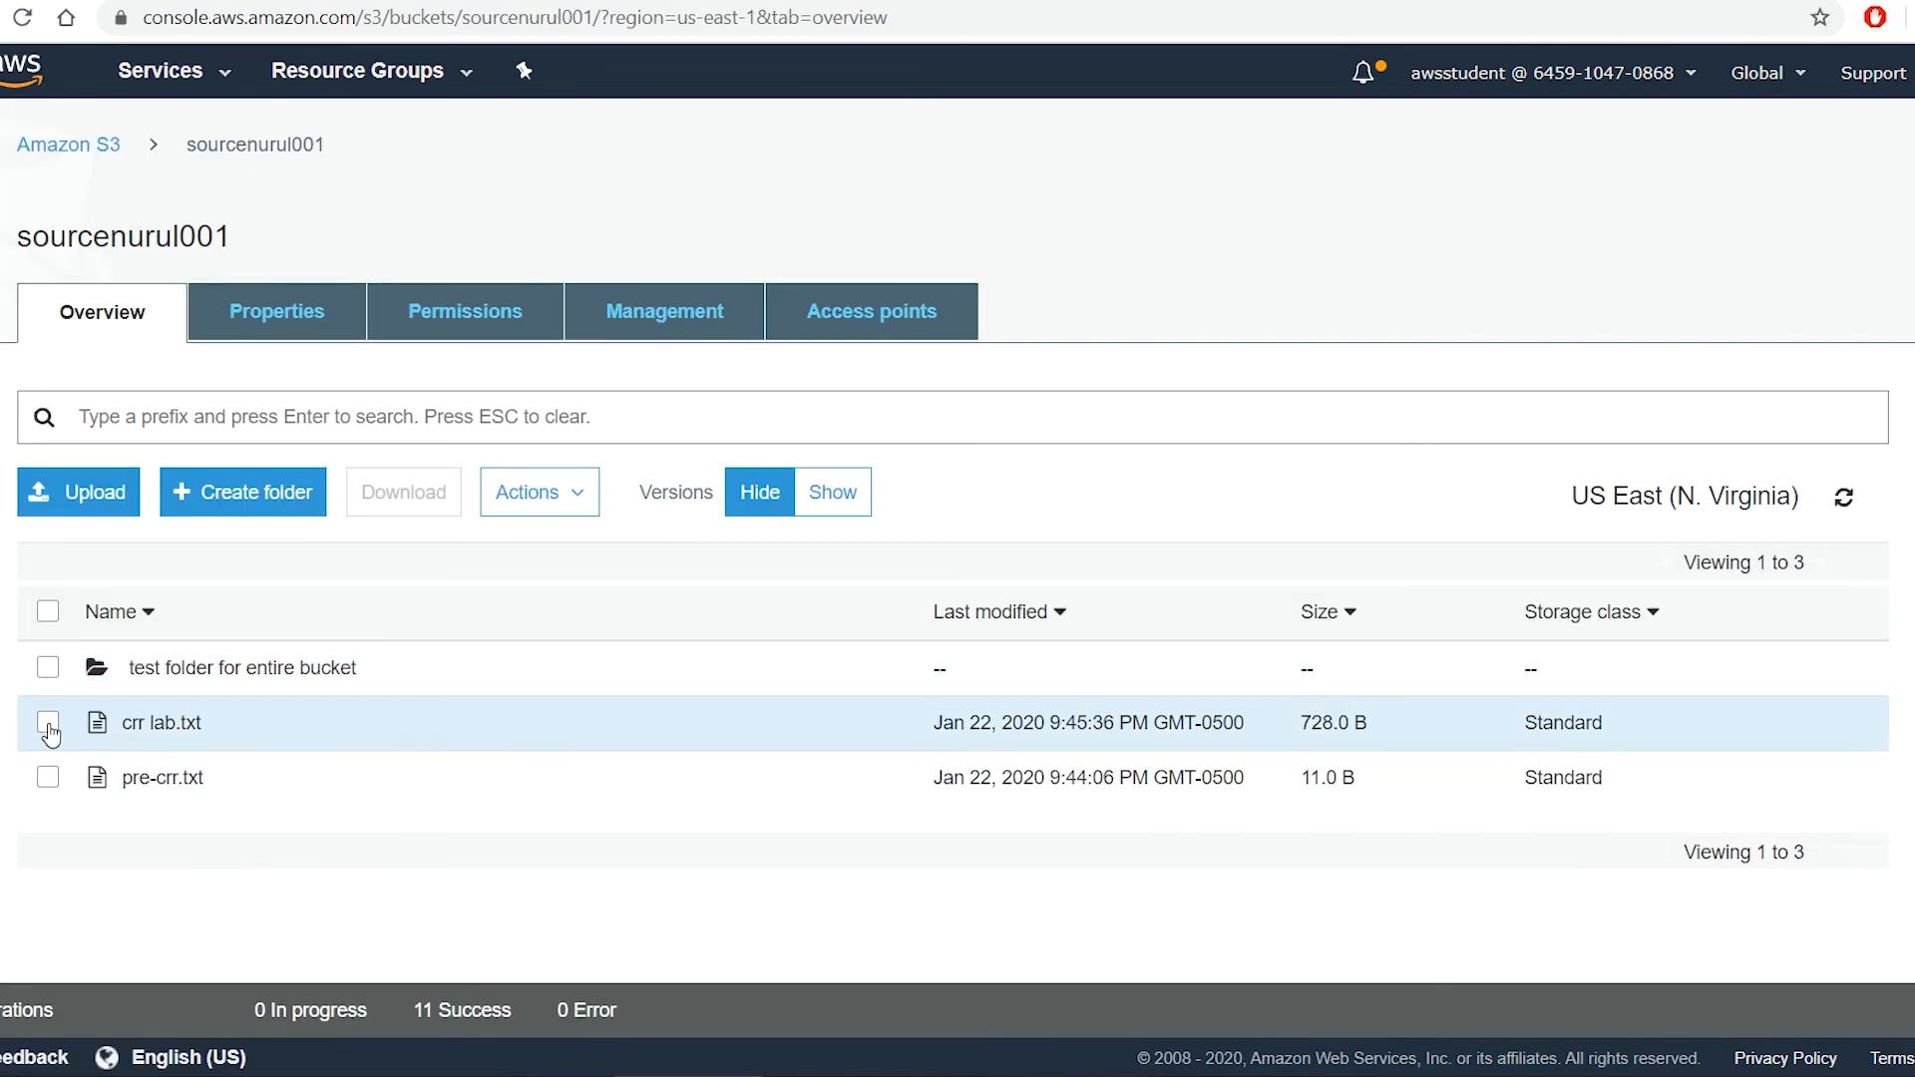
pyautogui.click(48, 724)
pyautogui.click(52, 674)
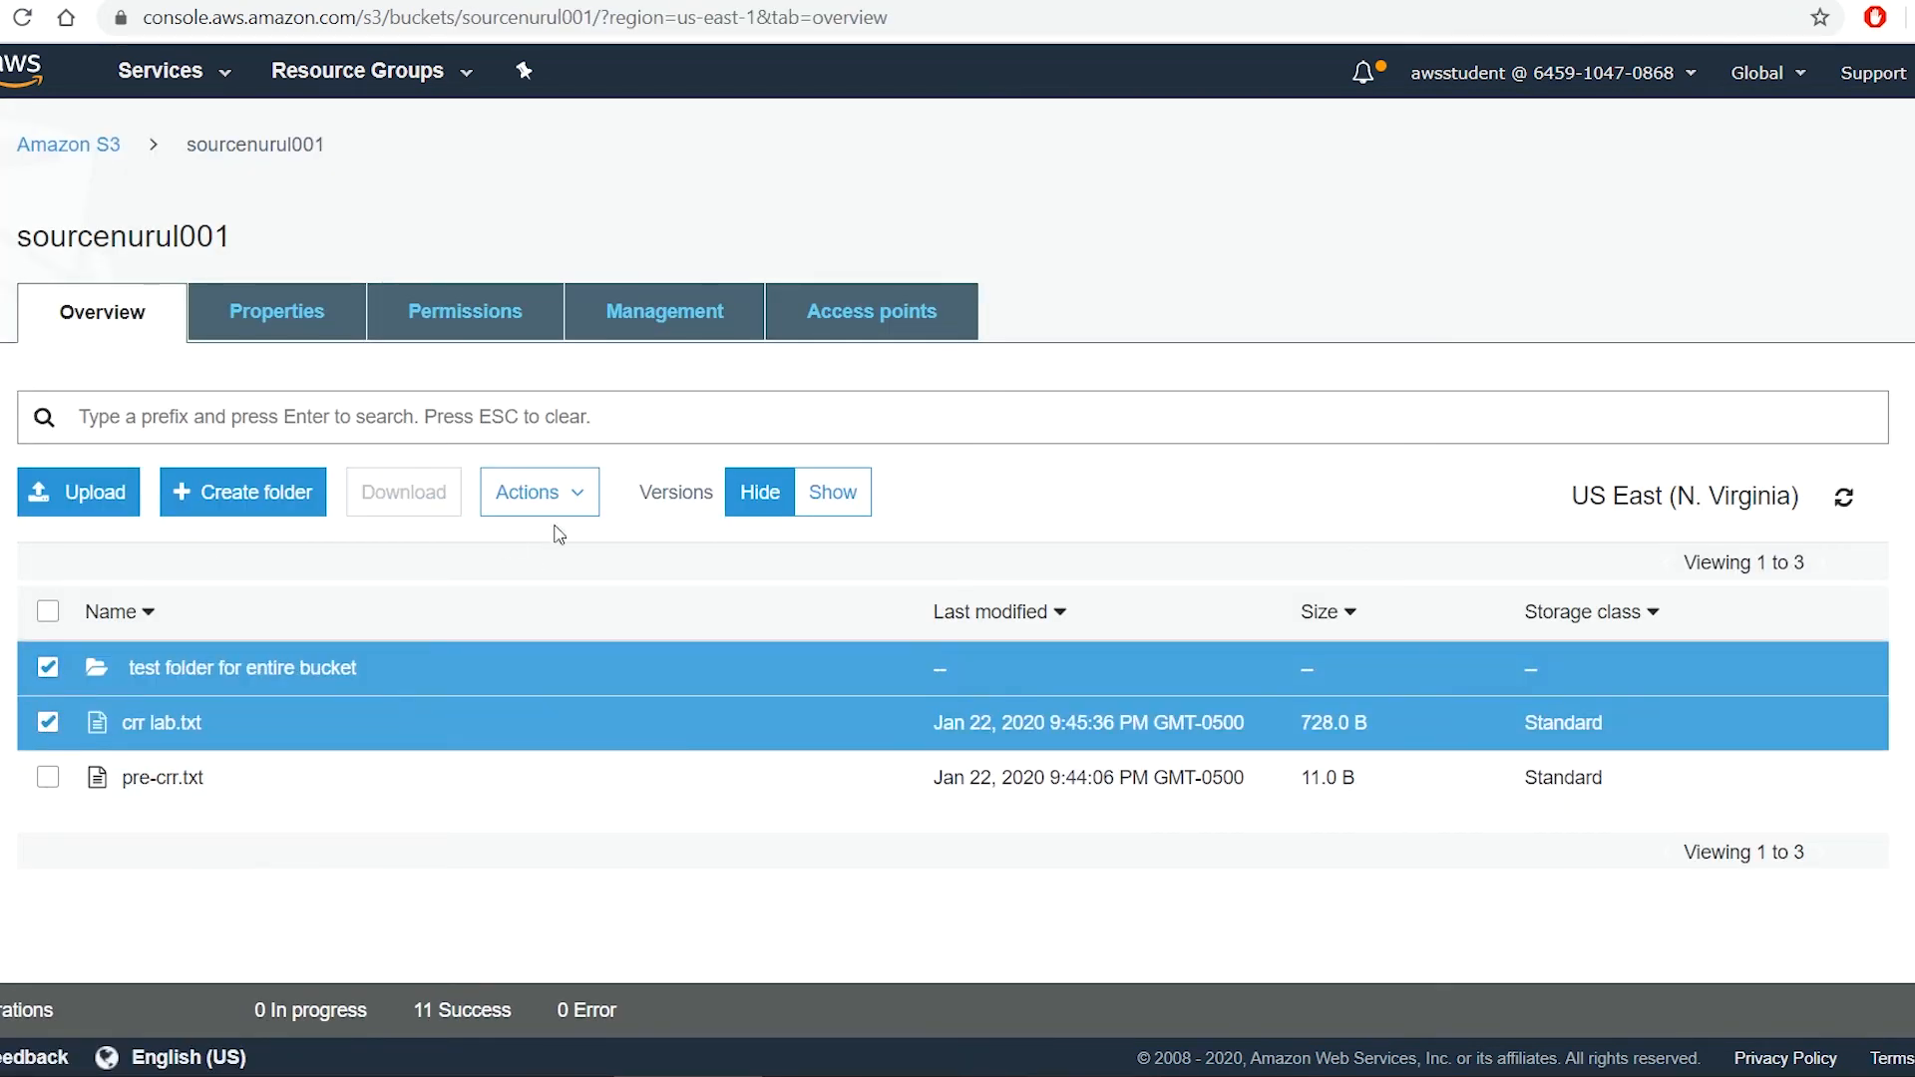
pyautogui.click(543, 493)
pyautogui.click(638, 1005)
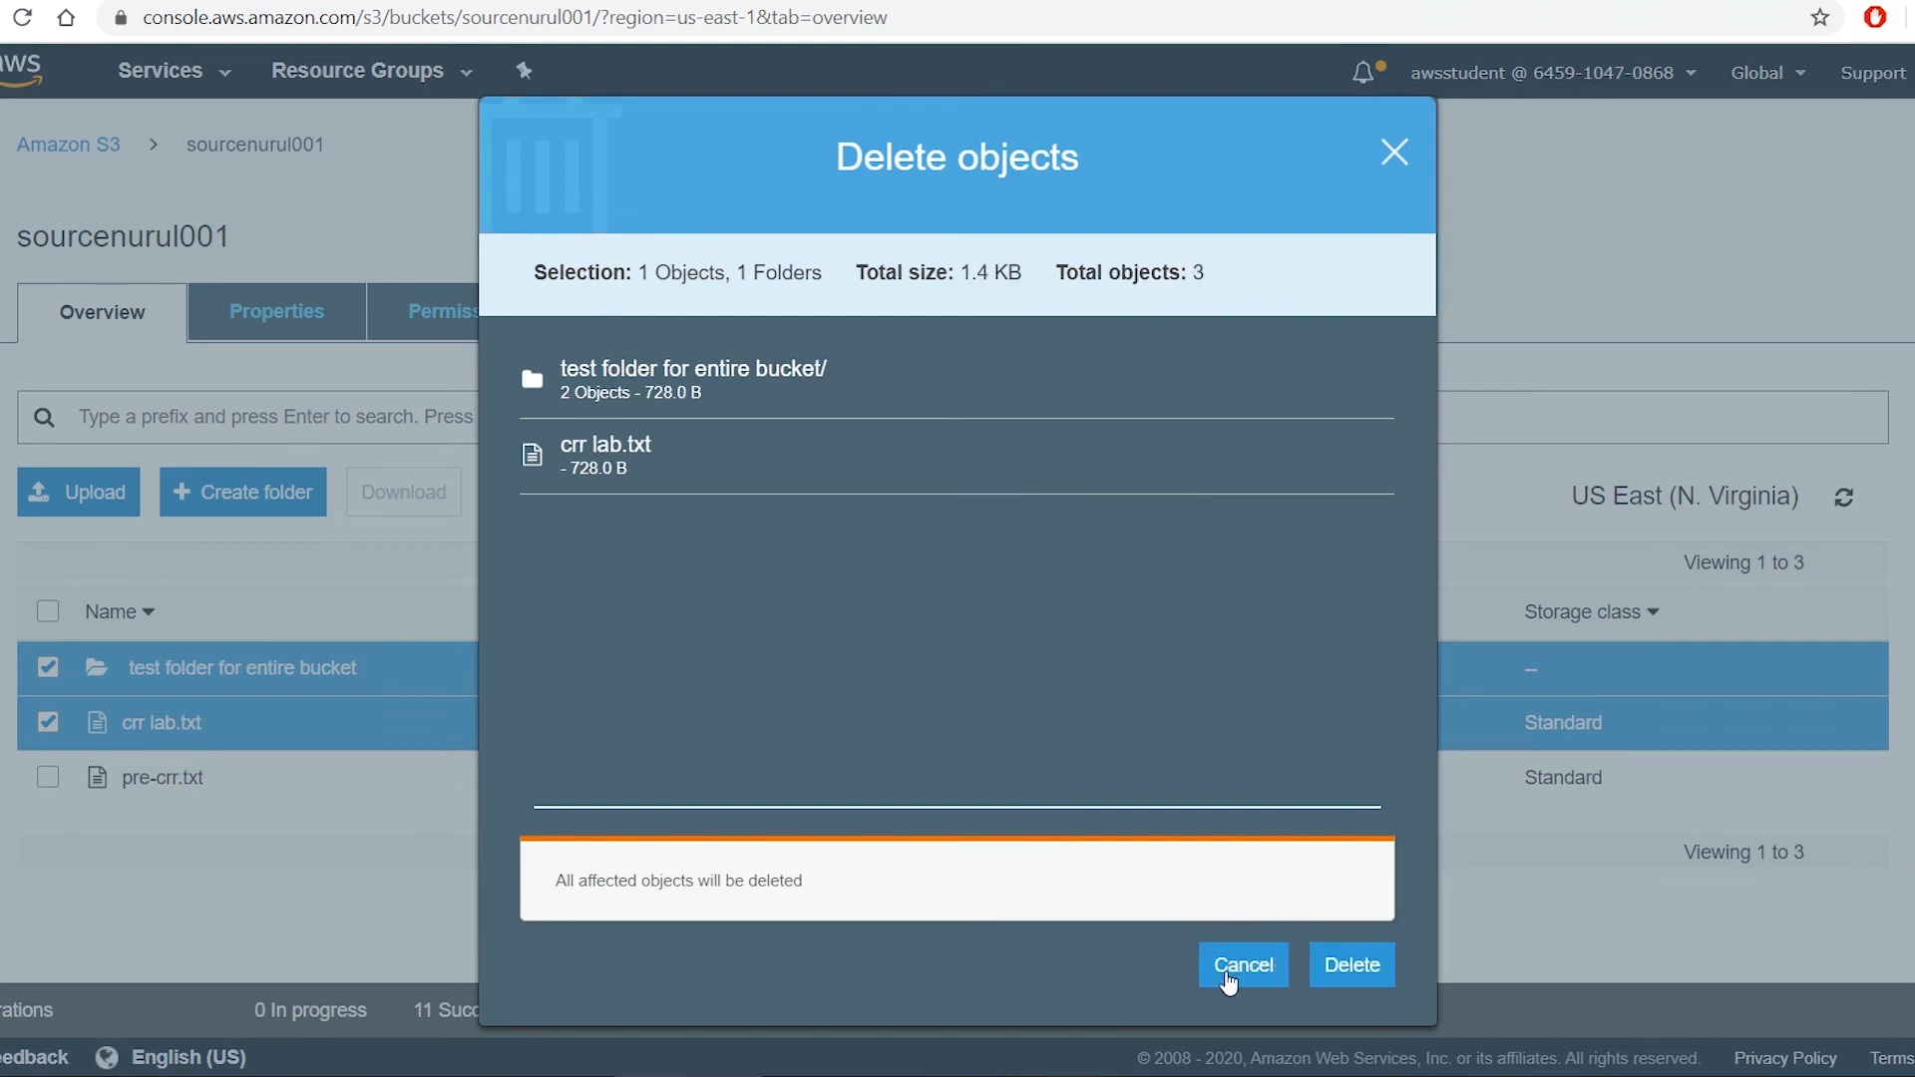
pyautogui.click(1356, 966)
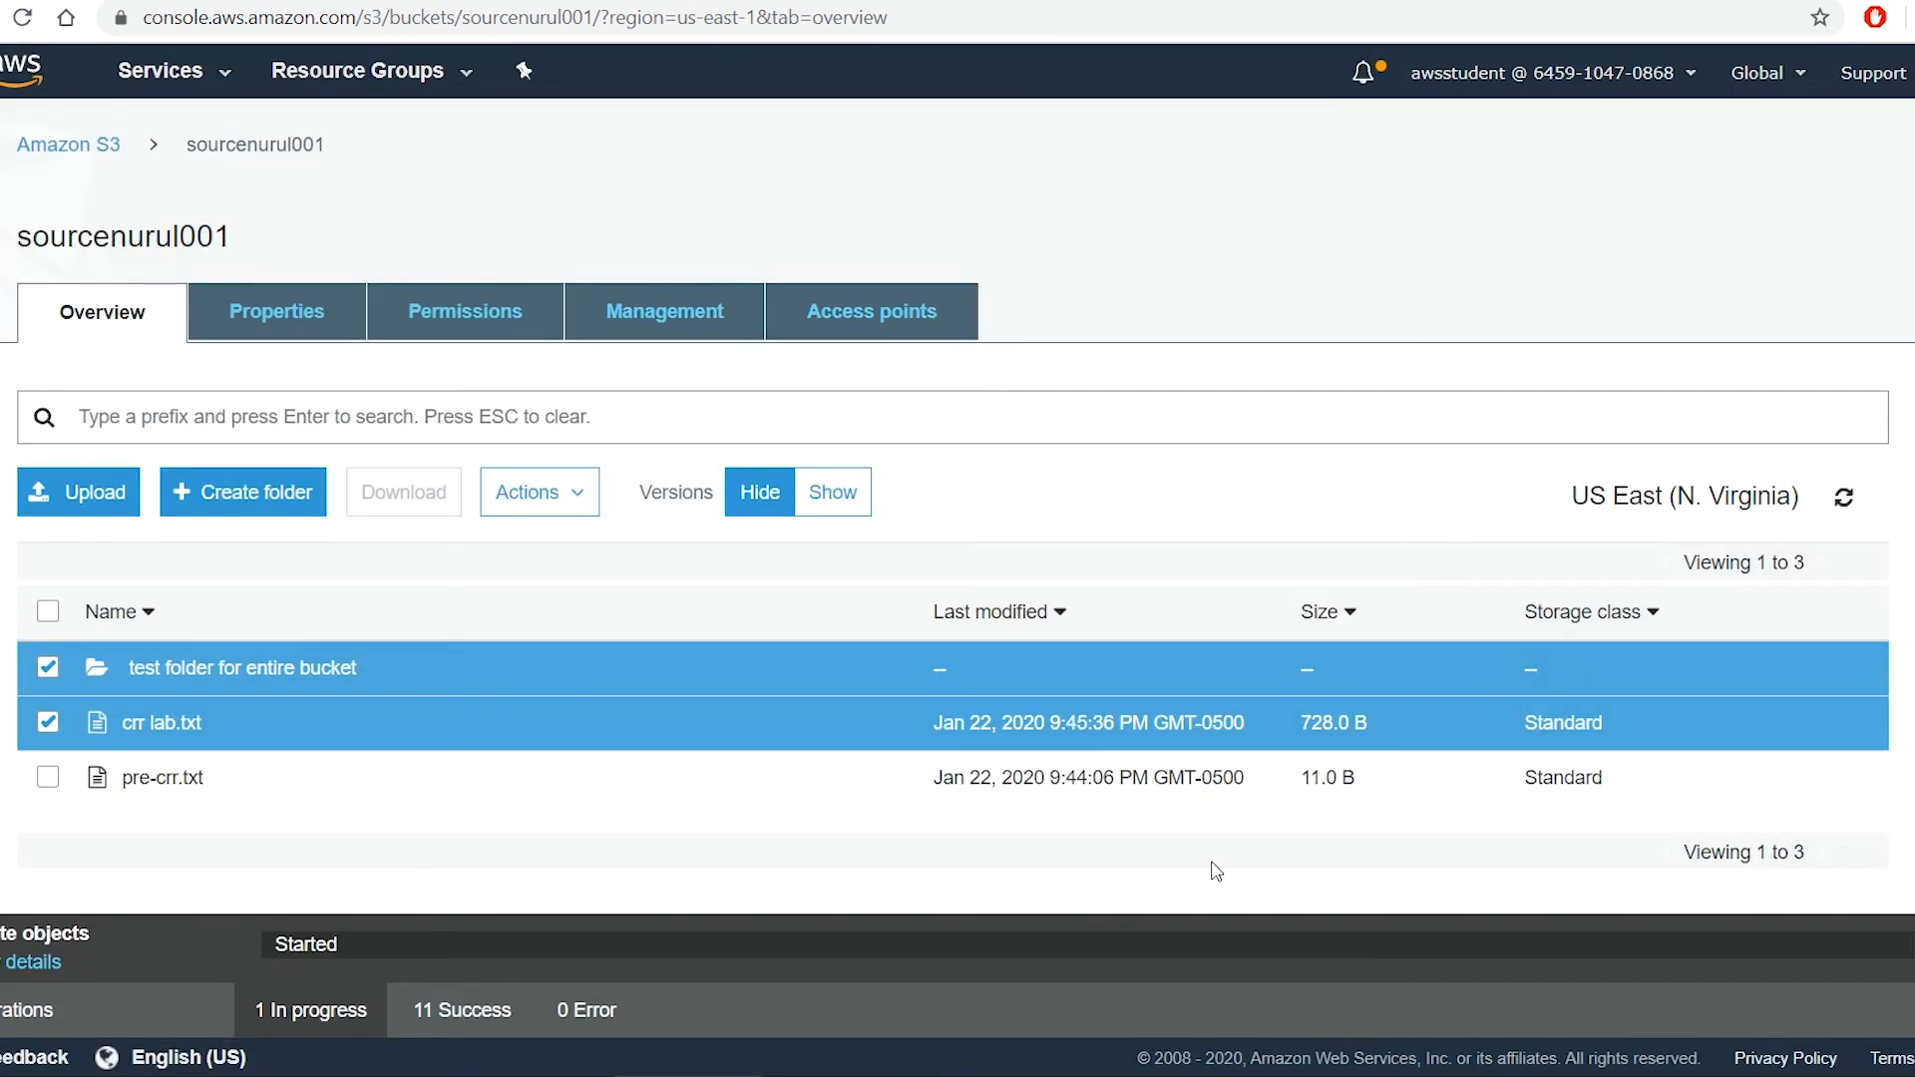
pyautogui.click(1842, 502)
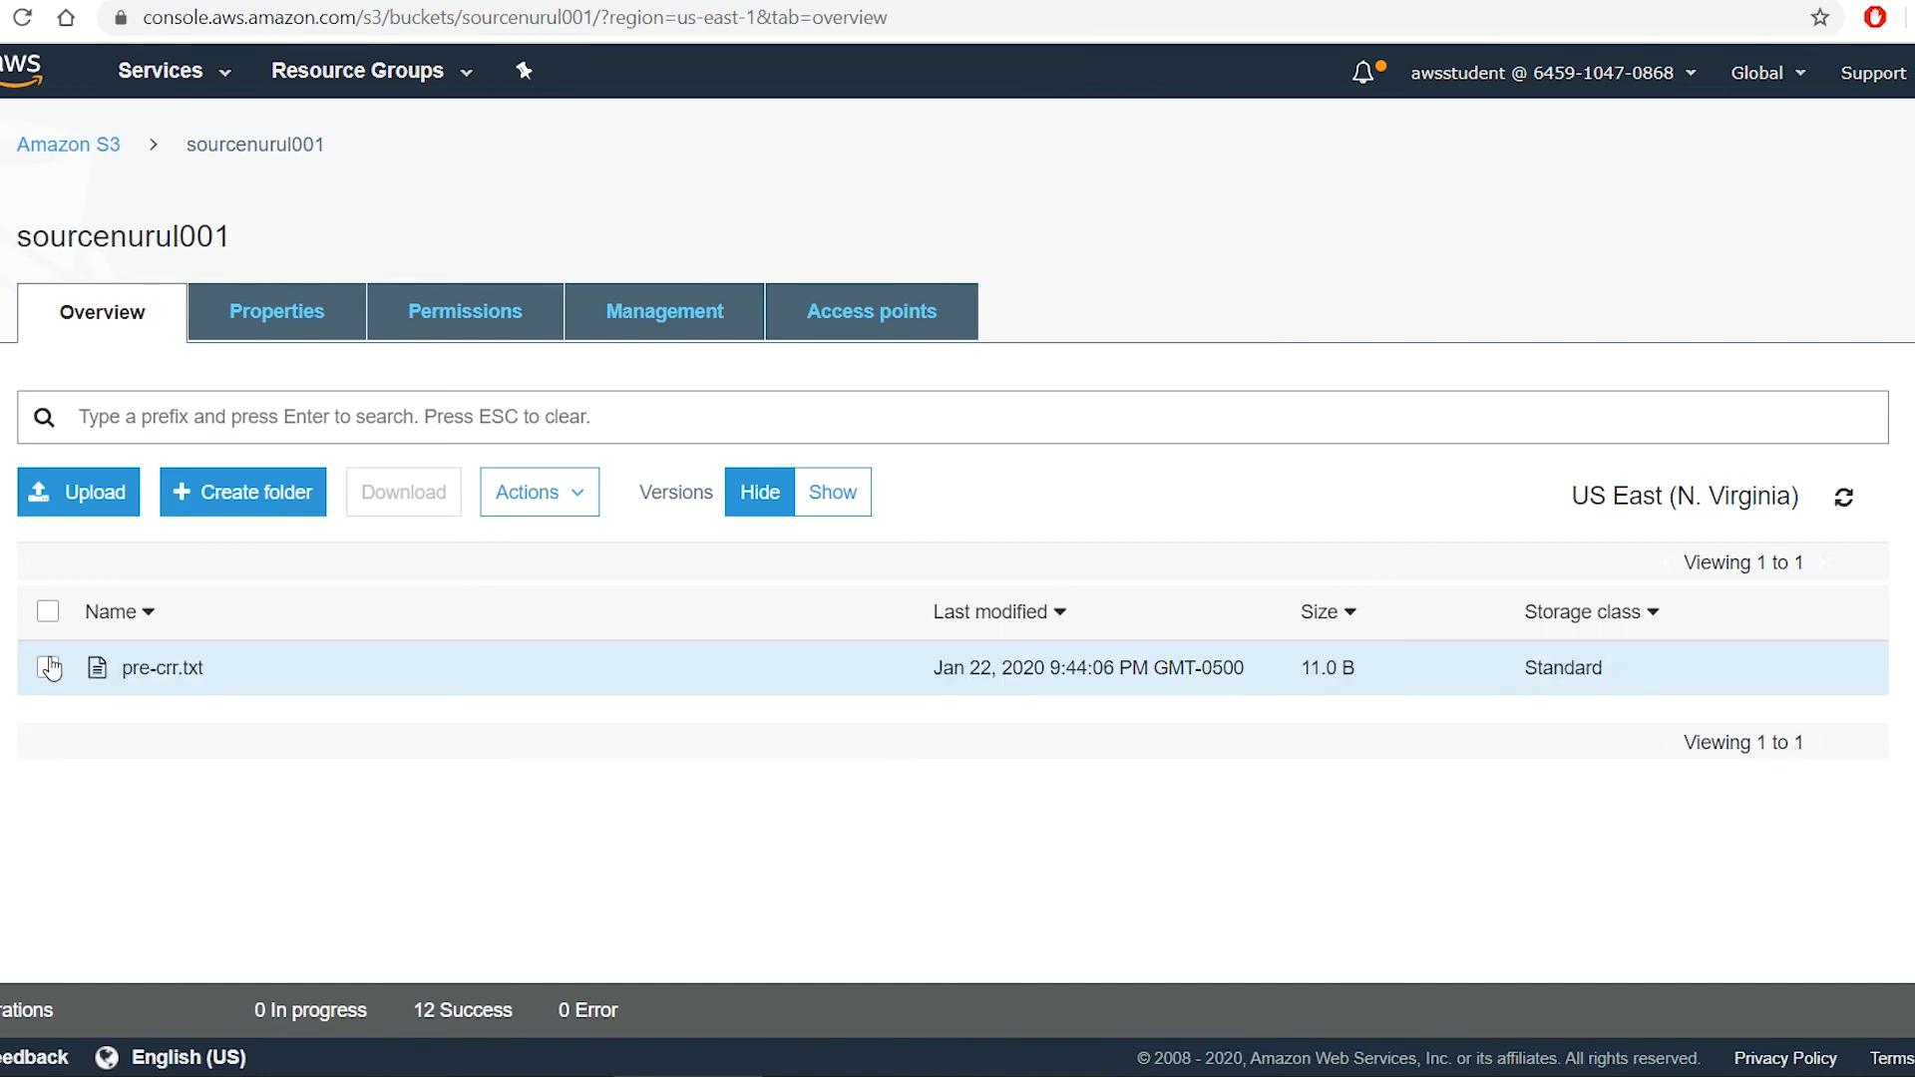
# Open destnurul001 and refresh it to check whether deleting crr lab.txt and the test folder for entire bucket was replicated
pyautogui.click(66, 147)
pyautogui.click(342, 371)
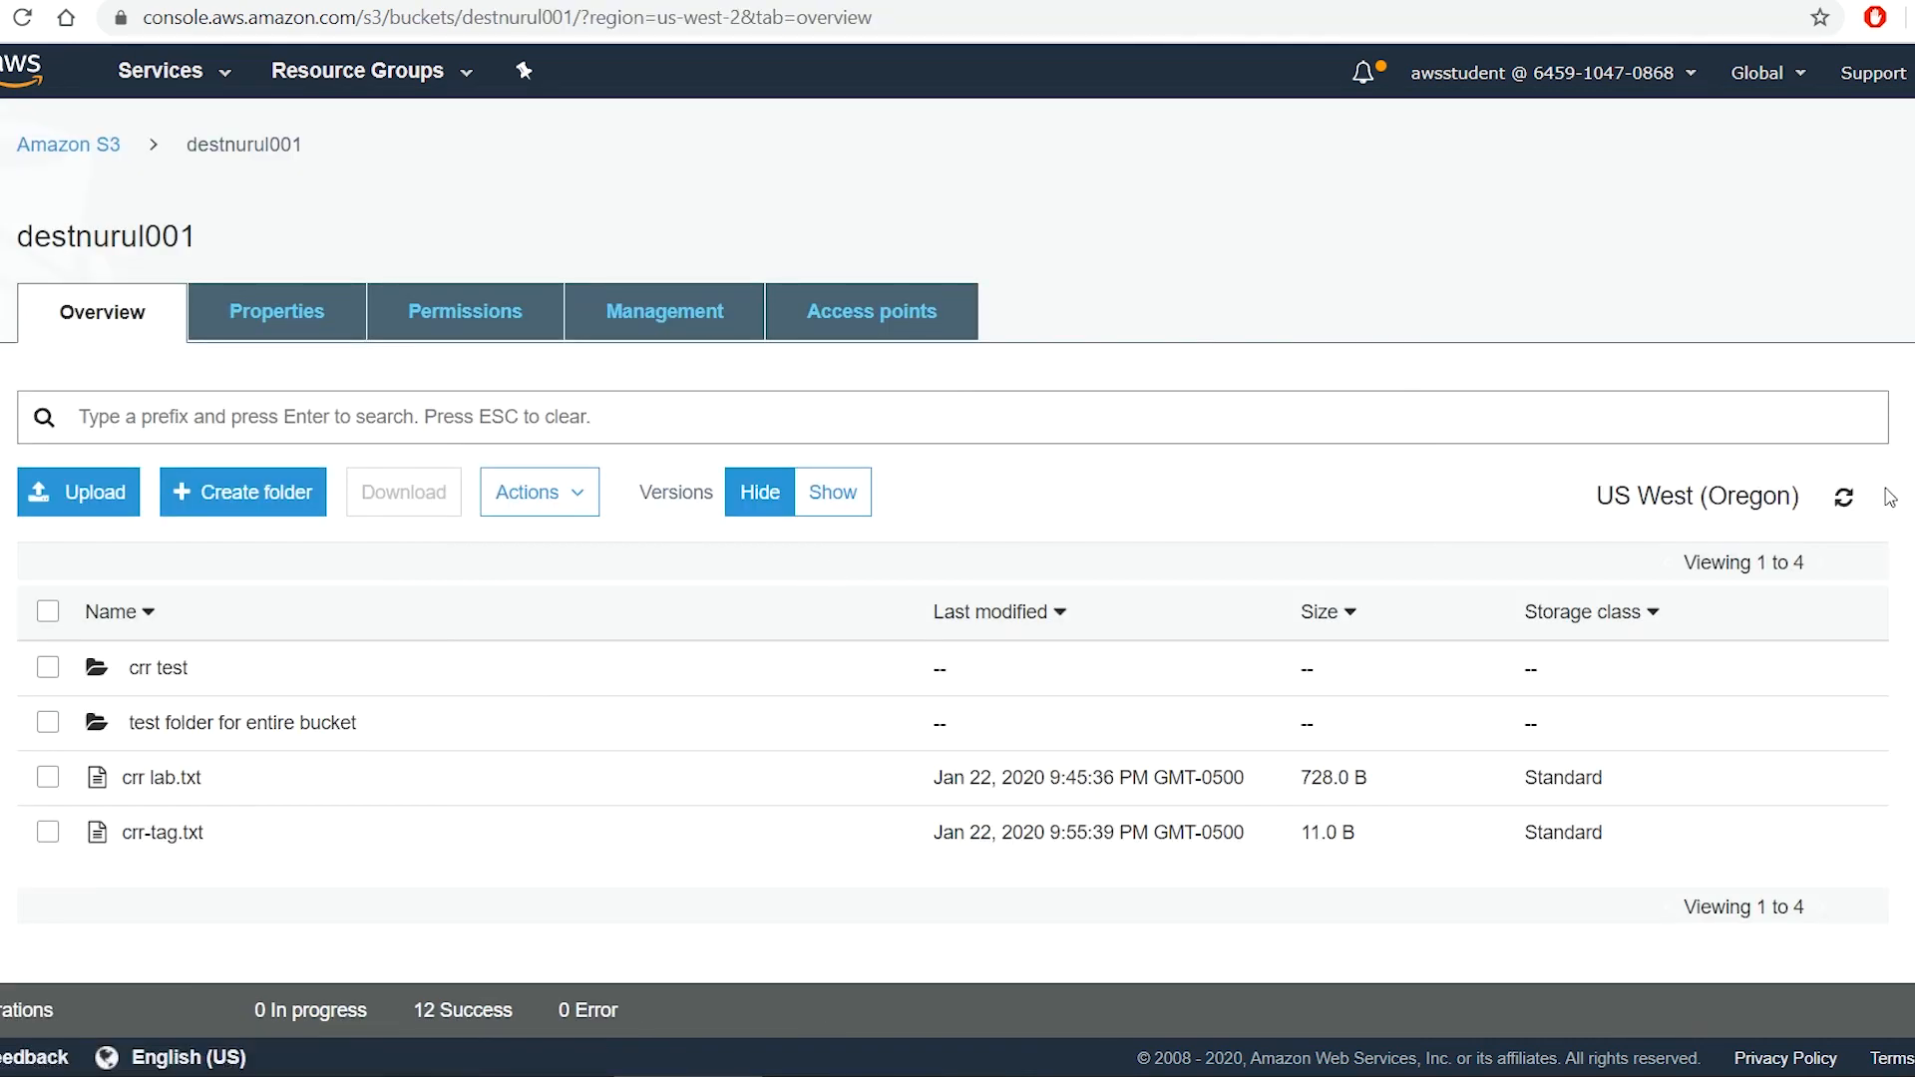
pyautogui.click(1846, 505)
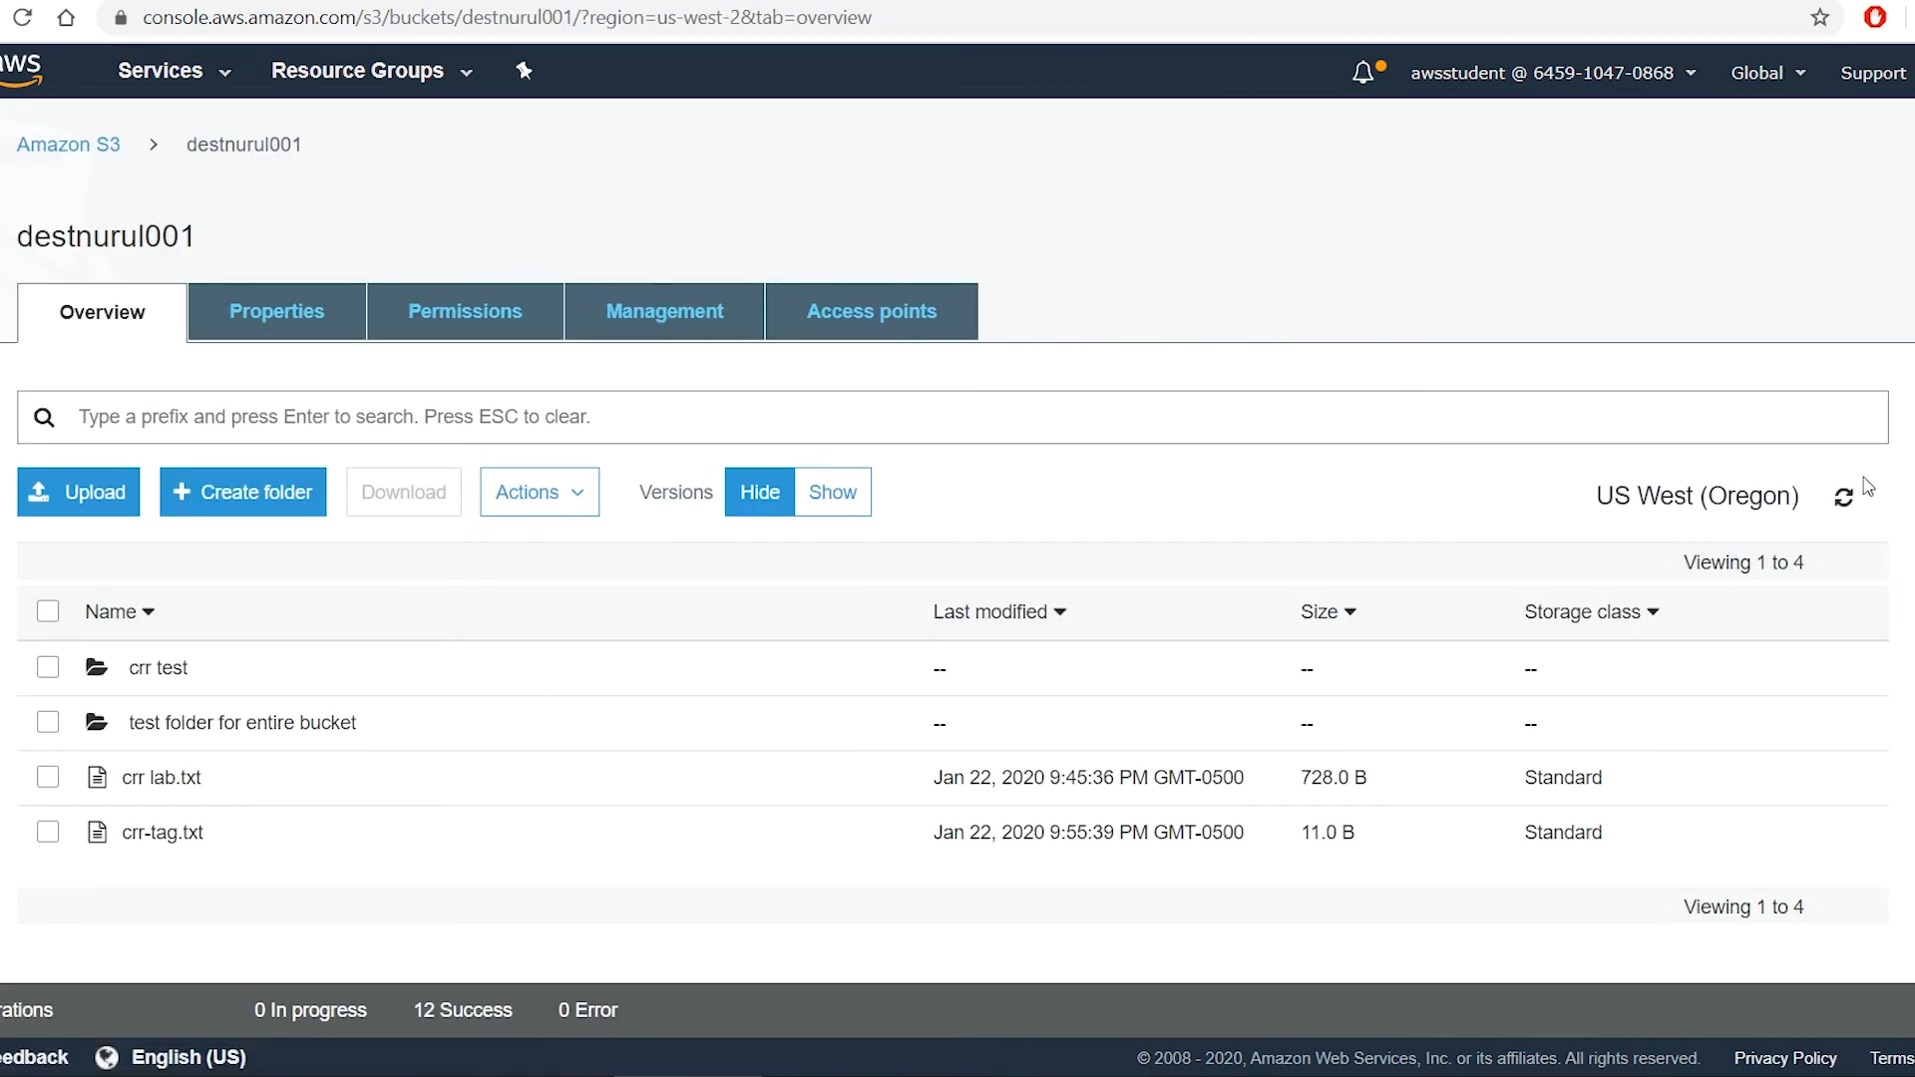